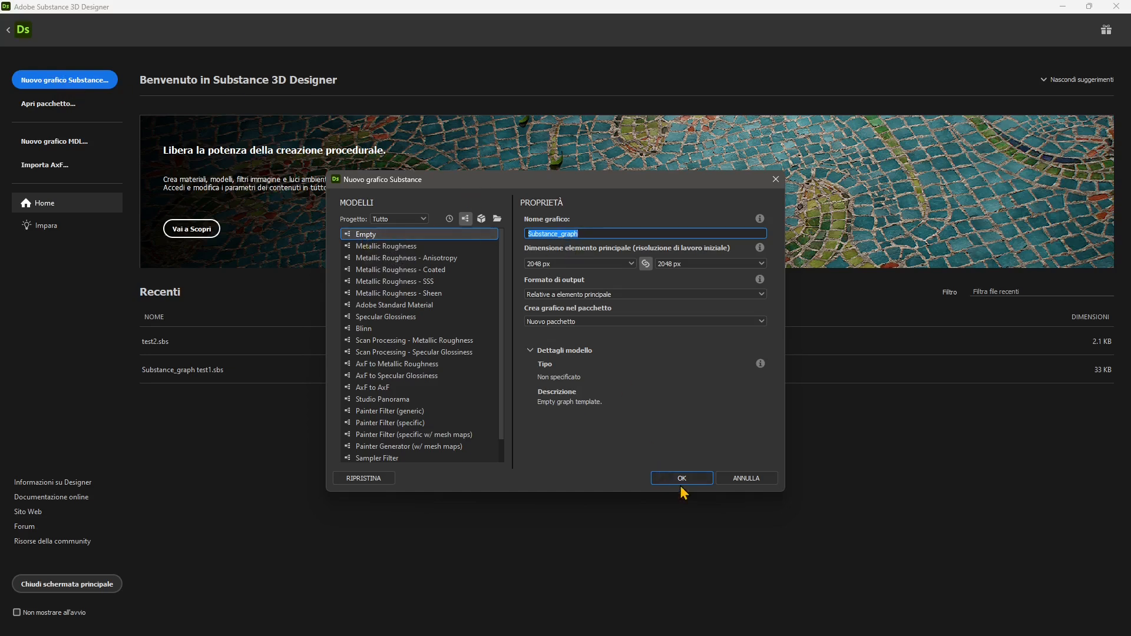
Browse the graph templates under the user project and default project filters, and return to showing all projects.
left_click(391, 219)
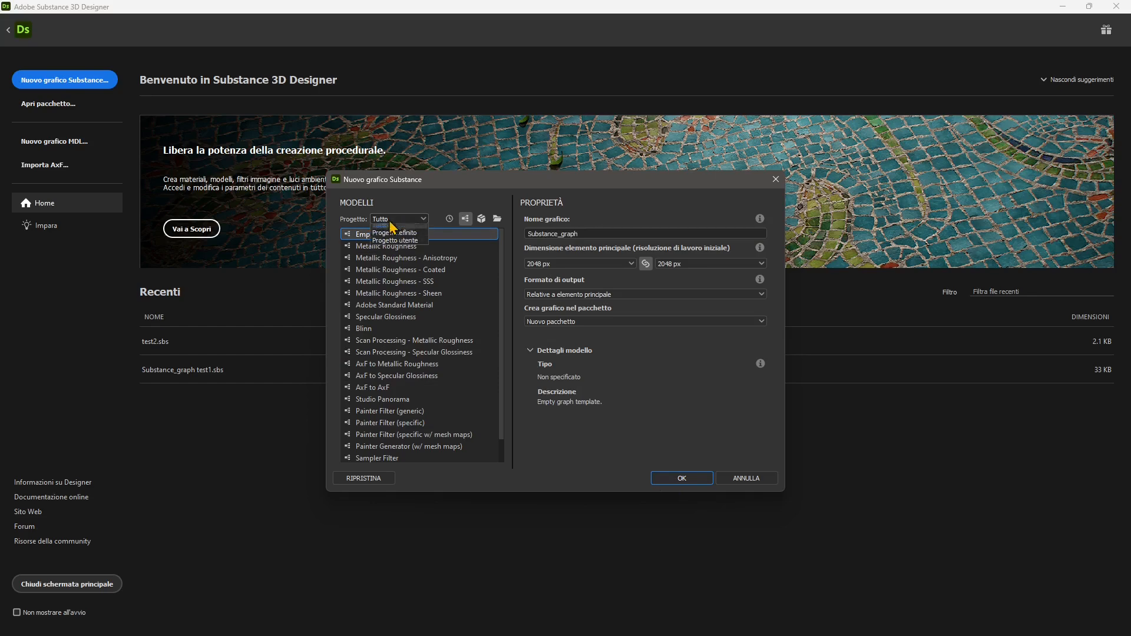
left_click(389, 244)
left_click(392, 219)
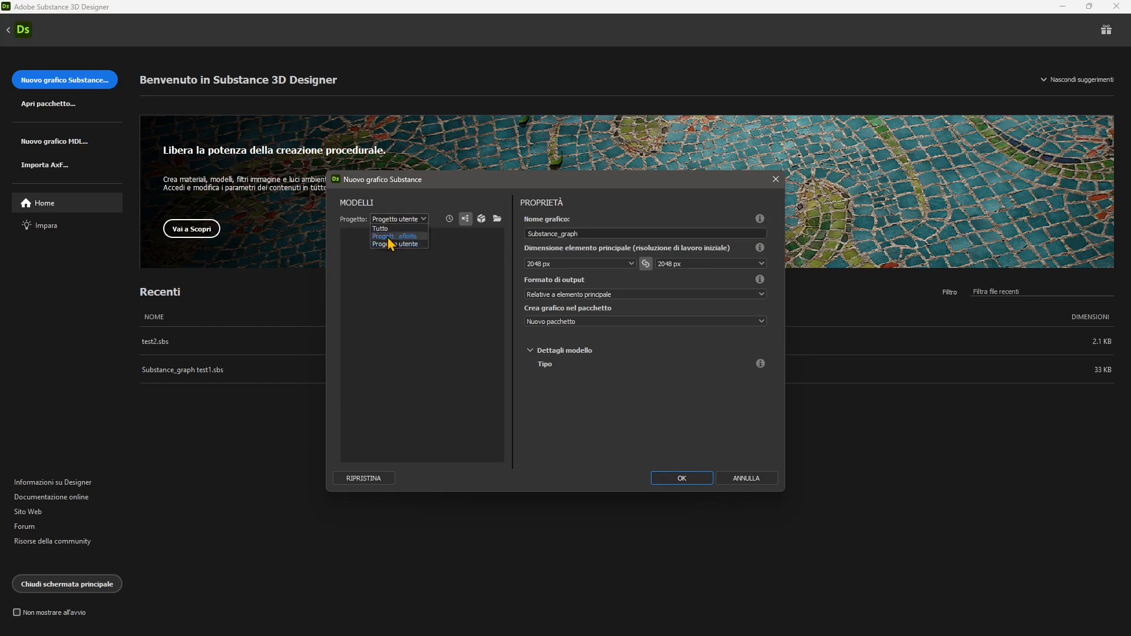
left_click(394, 236)
scroll(399, 327, "down", 1)
scroll(399, 295, "up", 1)
left_click(398, 221)
left_click(389, 223)
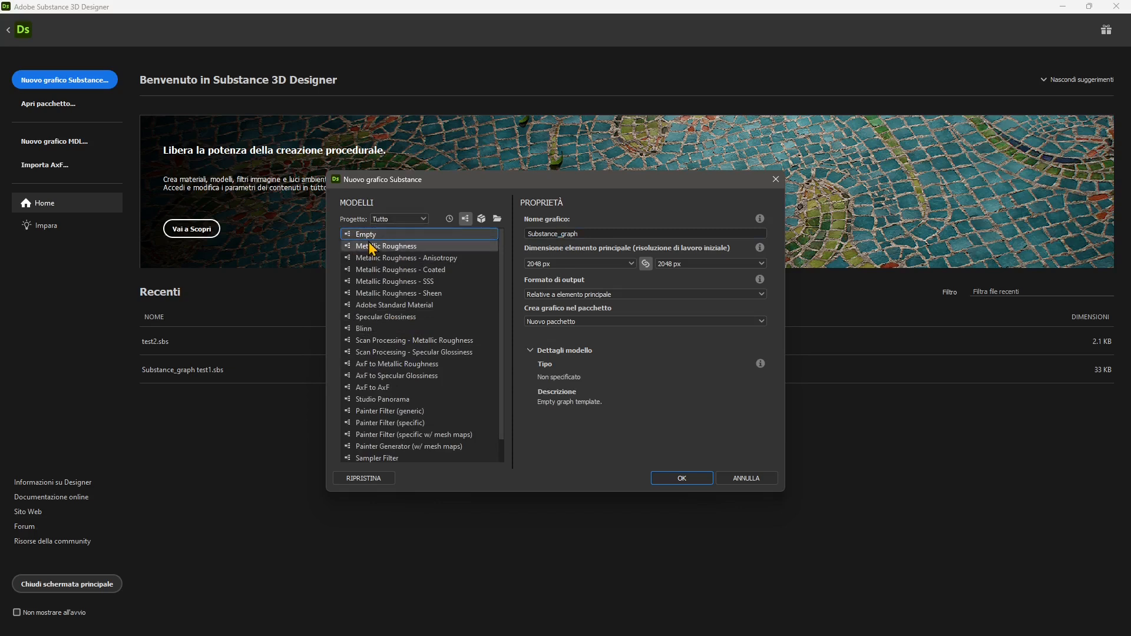
Create a new Substance graph from the Metallic Roughness - Coated template at 2048 px.
left_click(386, 246)
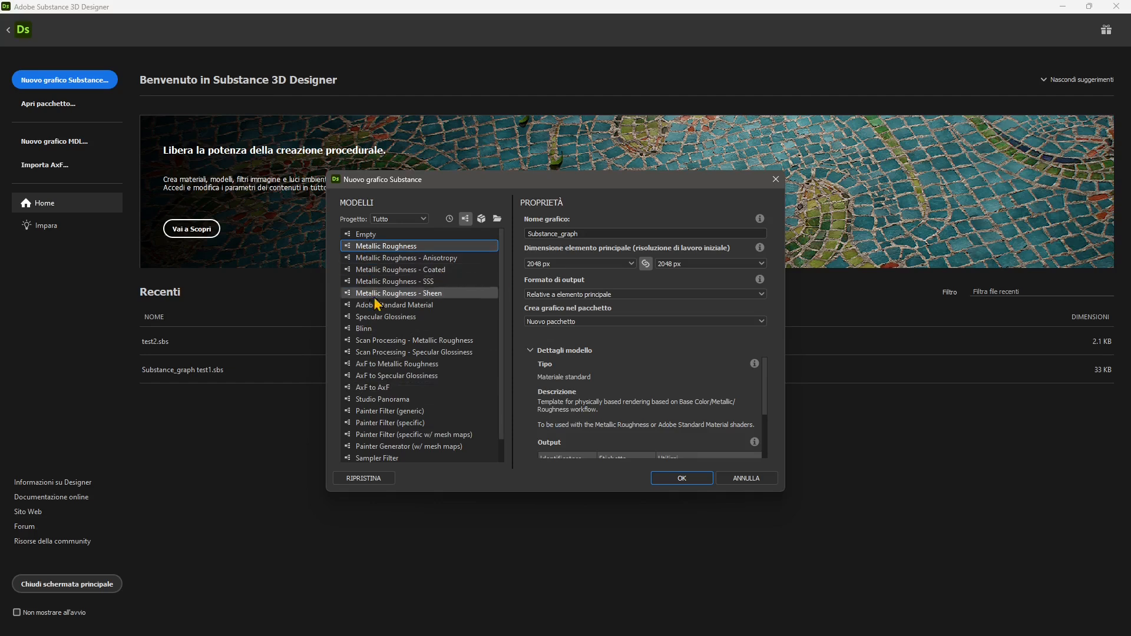
left_click(406, 270)
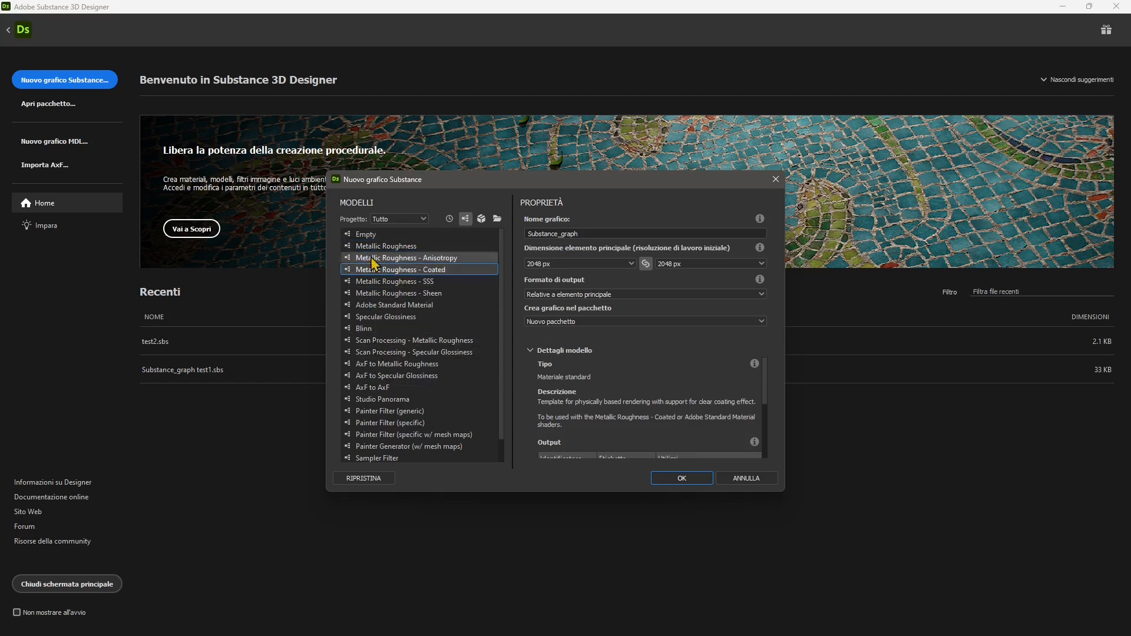
scroll(363, 283, "down", 1)
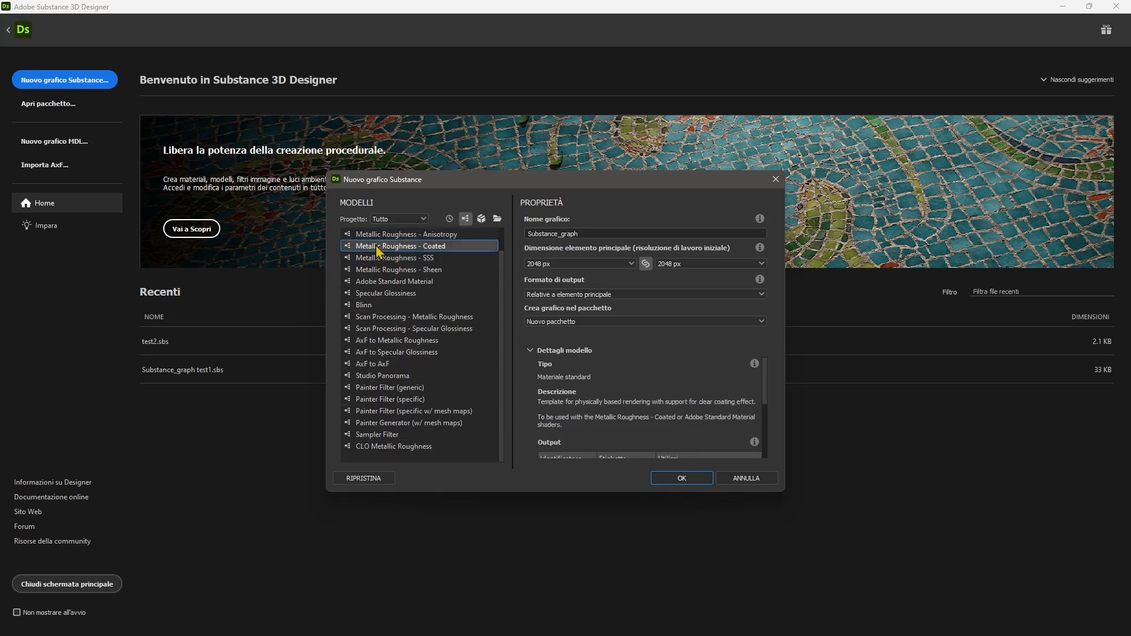
left_click(683, 479)
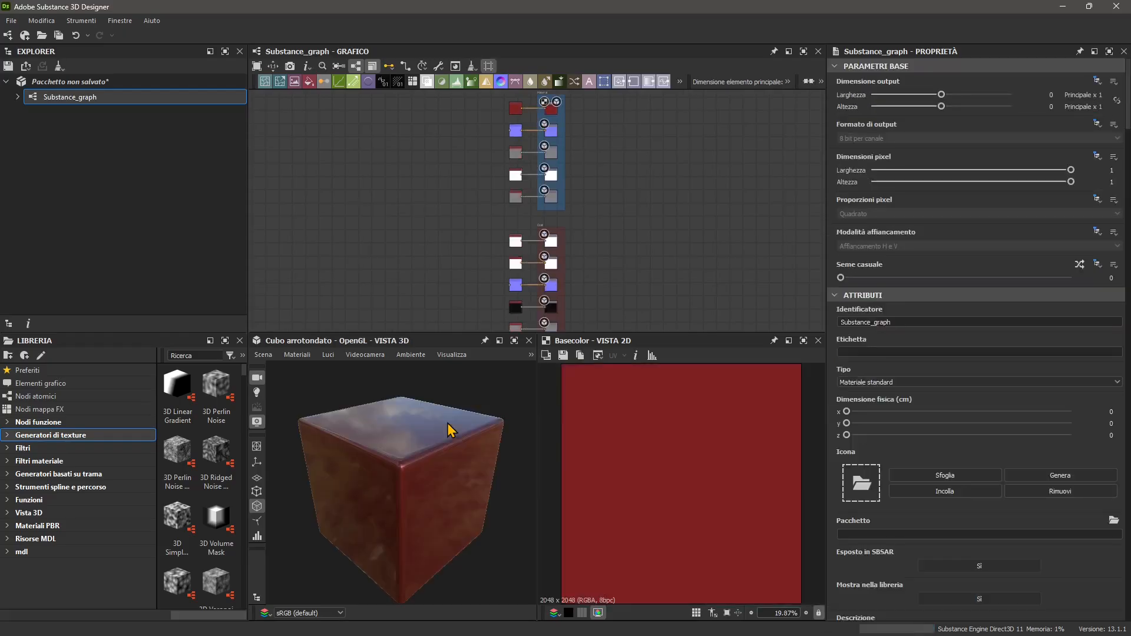
left_click_drag(446, 518, 380, 508)
scroll(624, 447, "down", 2)
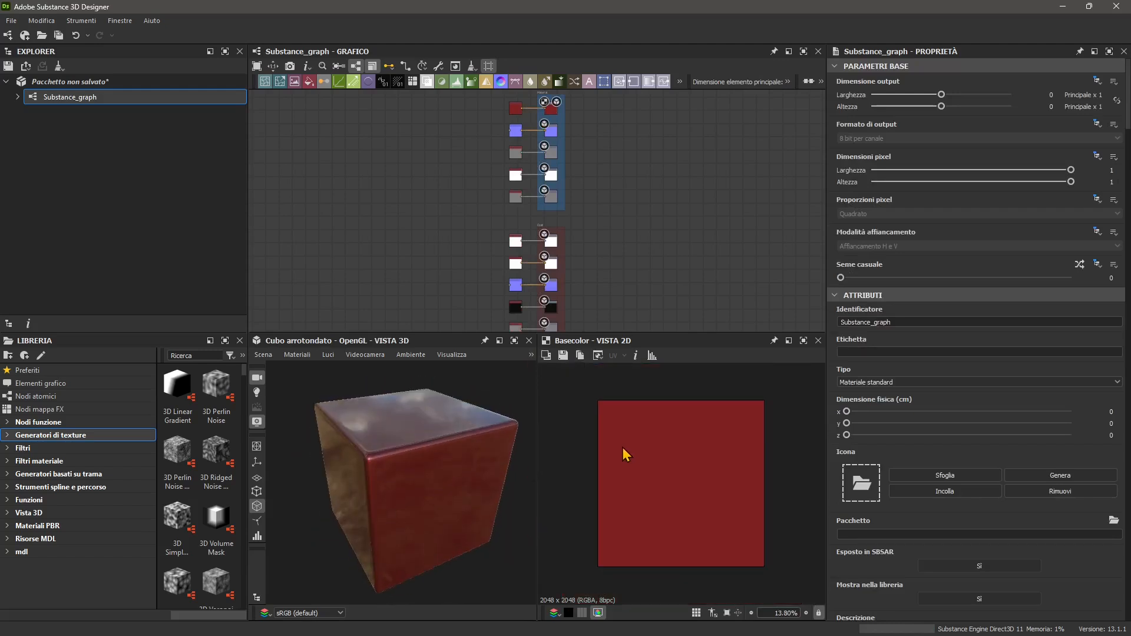
left_click_drag(383, 465, 383, 416)
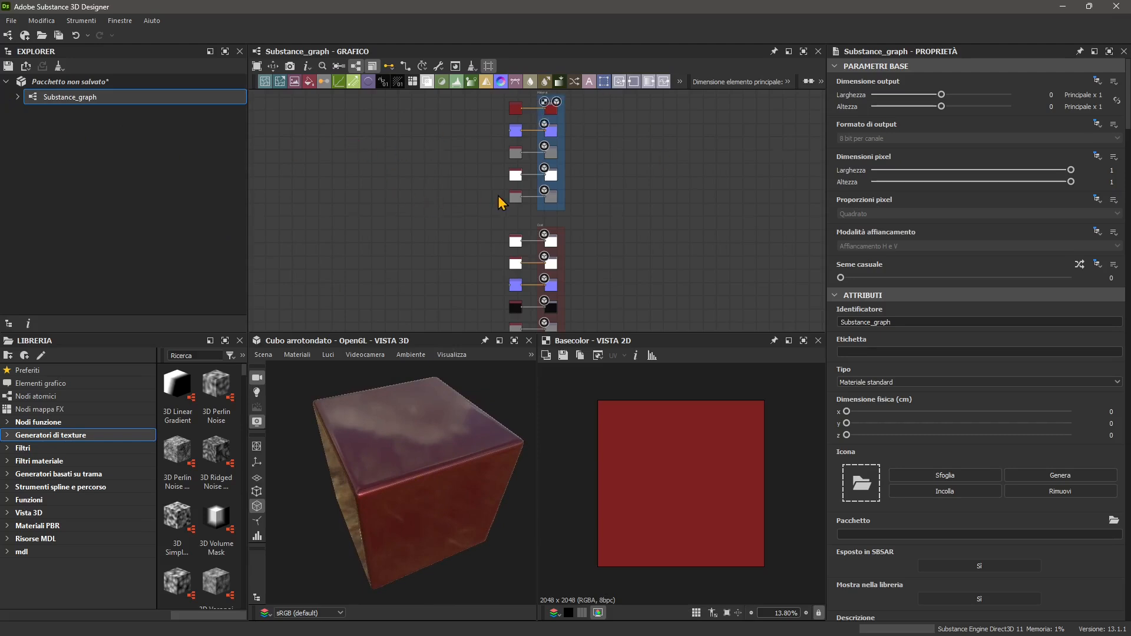
scroll(498, 202, "down", 1)
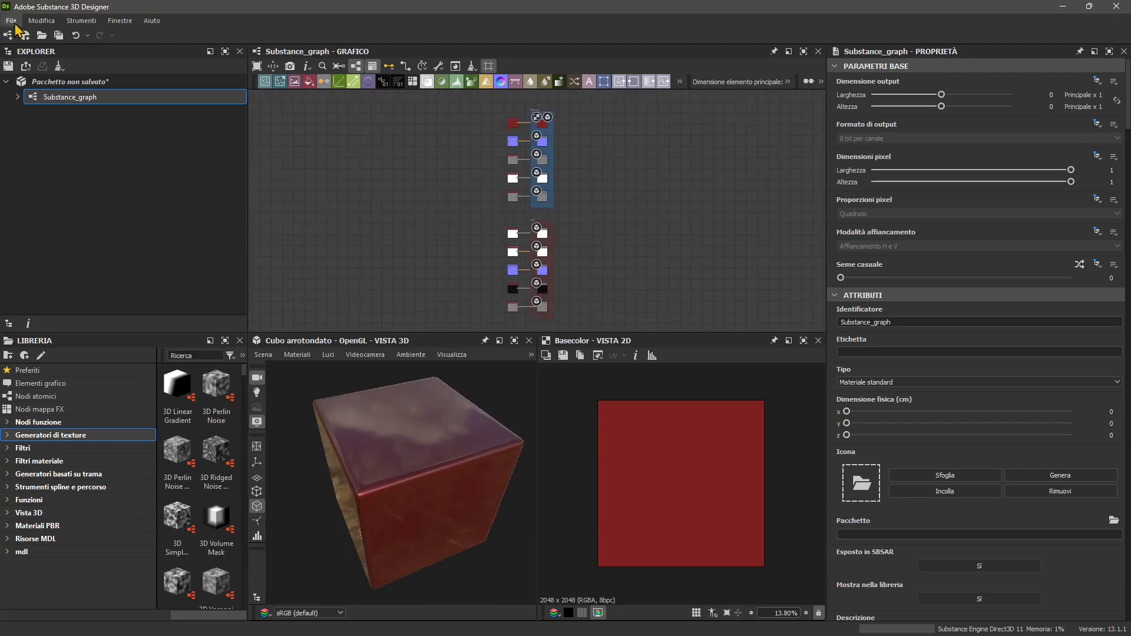
Set the application language to English (United States) in the general preferences and apply it.
left_click(35, 22)
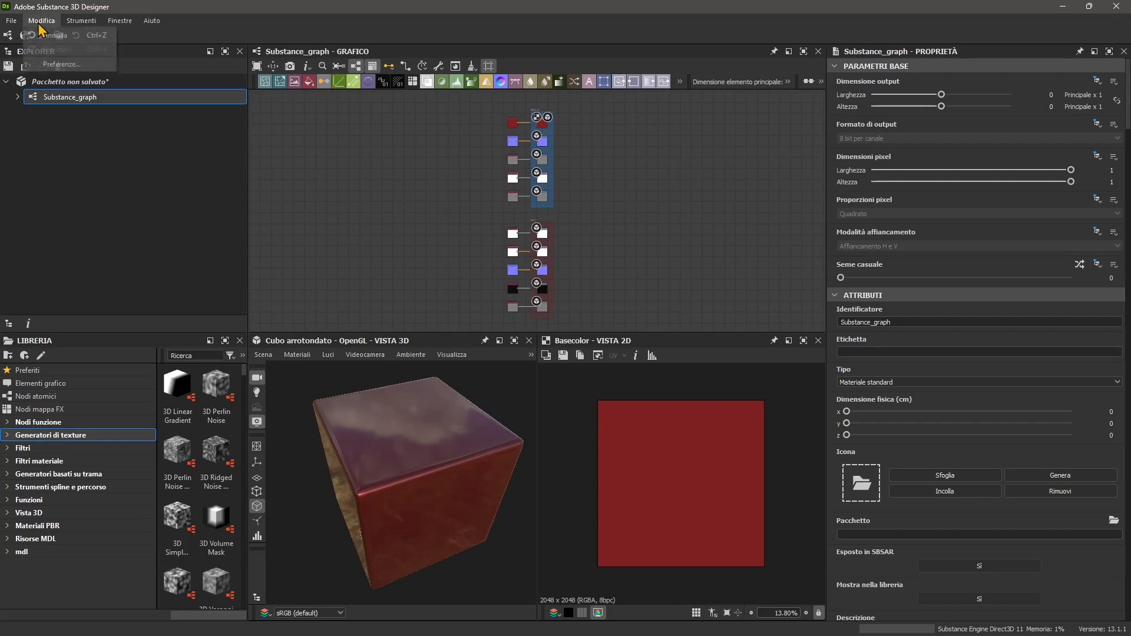
left_click(59, 63)
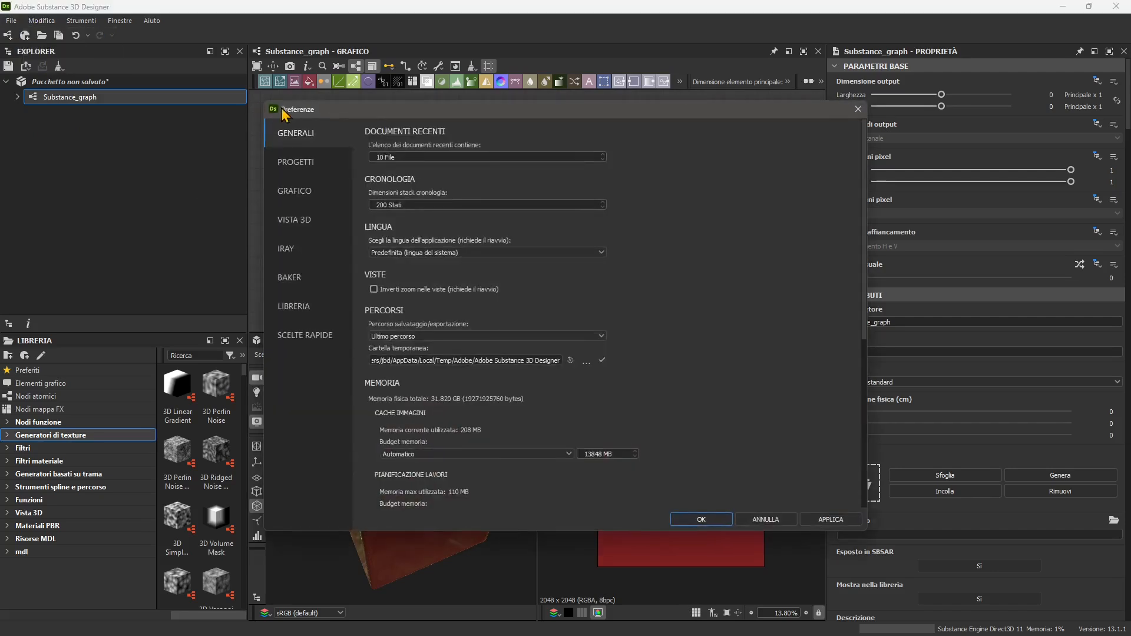
left_click(396, 253)
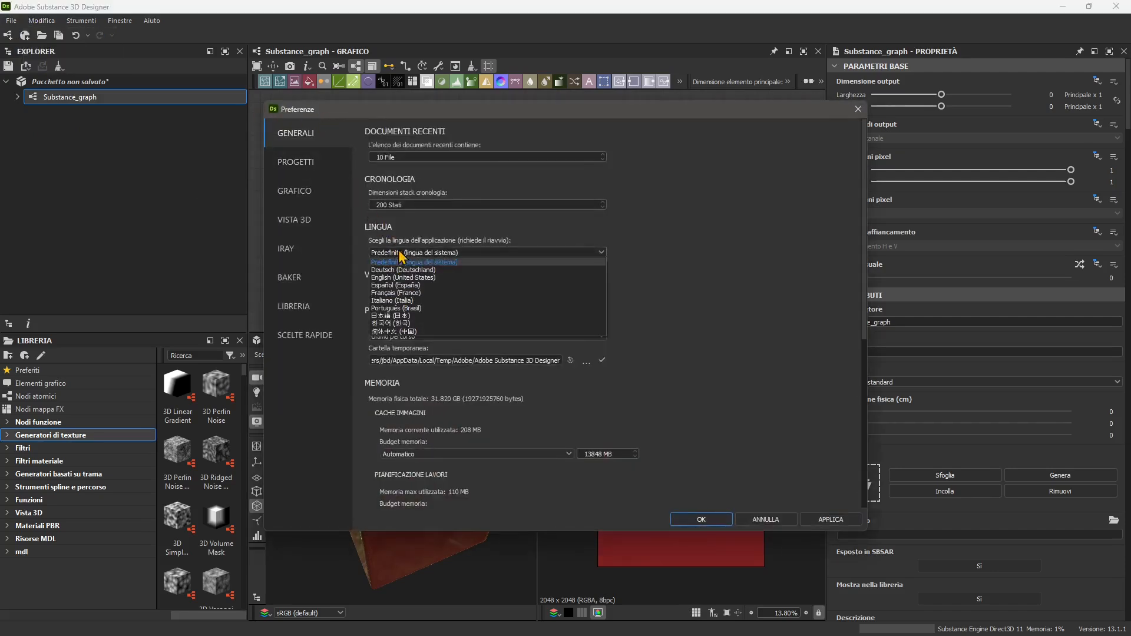
left_click(399, 275)
left_click(856, 519)
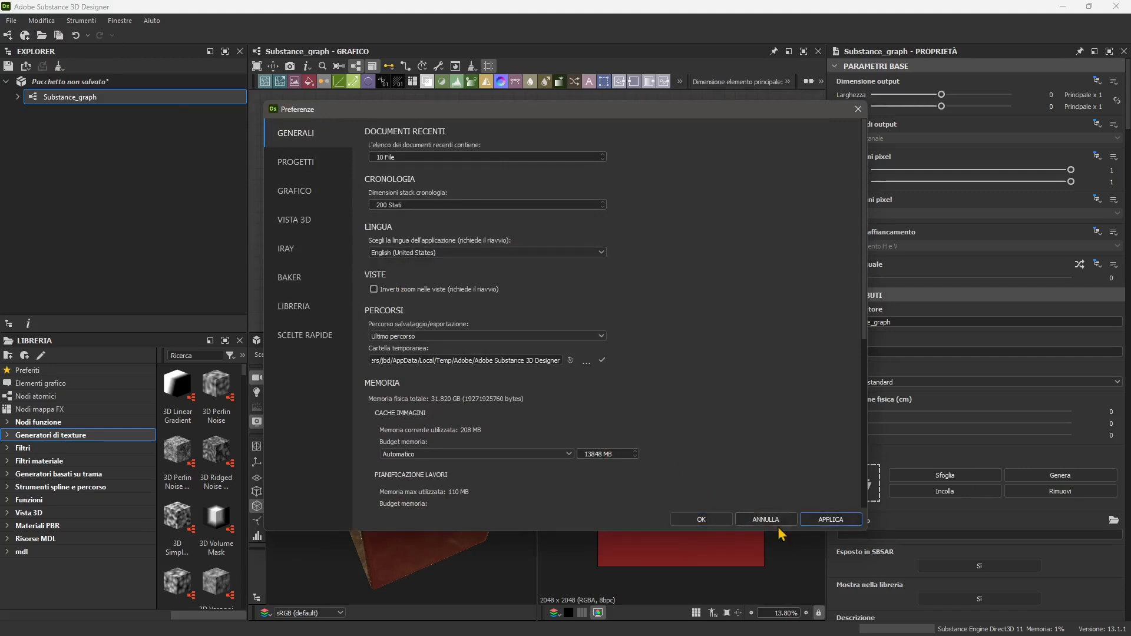
left_click(701, 519)
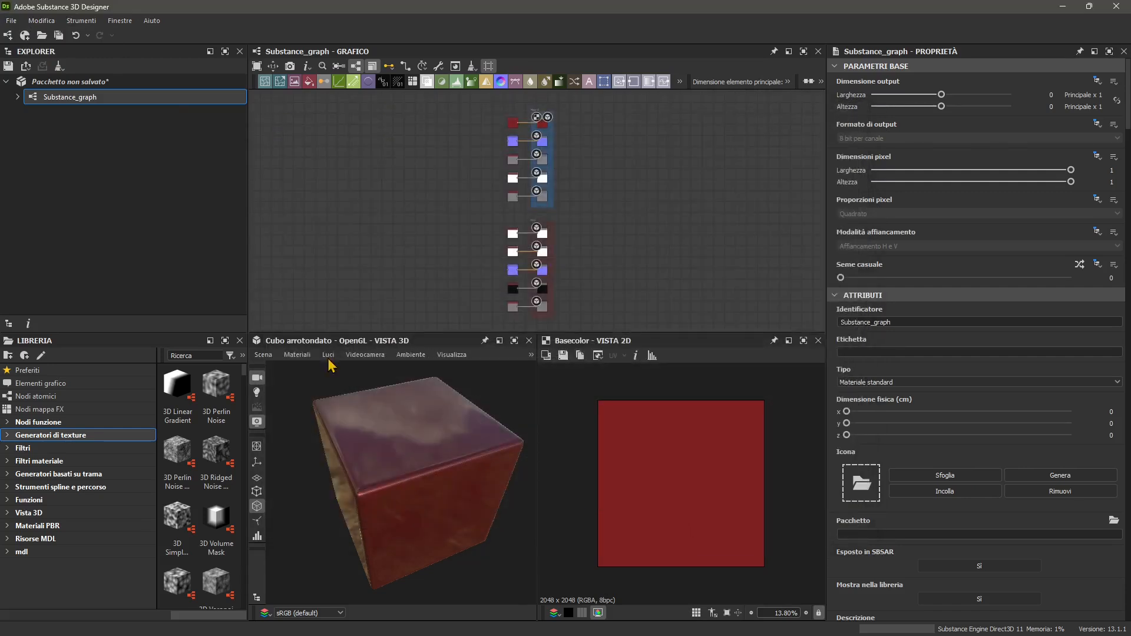
Check the language preference again, reselecting English (United States).
left_click(31, 23)
left_click(70, 68)
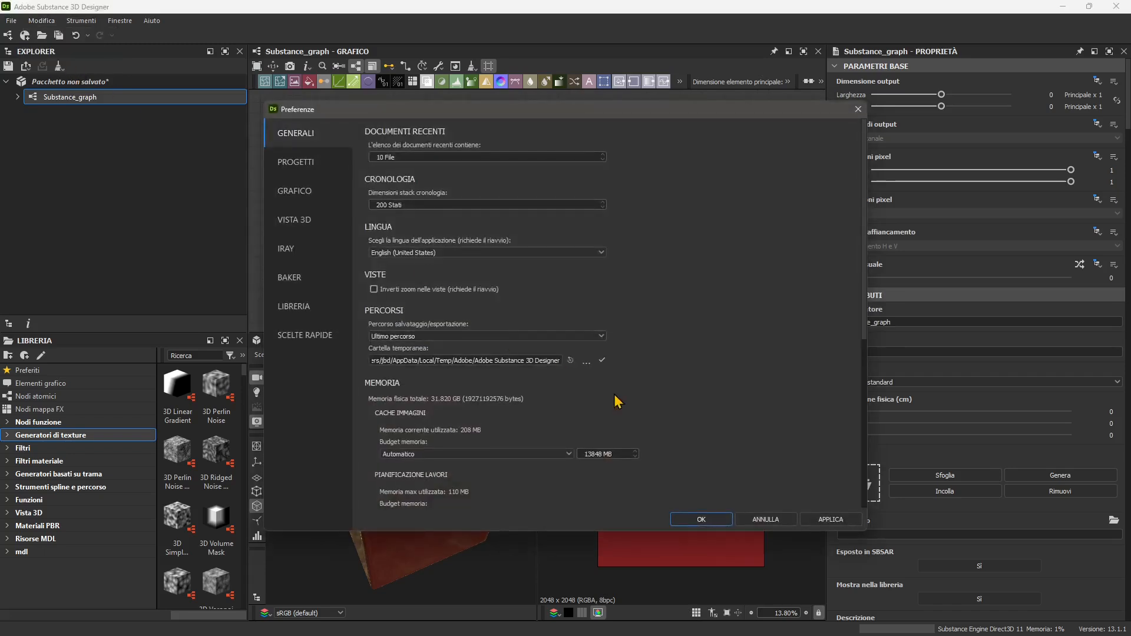
left_click(414, 253)
left_click(397, 279)
left_click(701, 519)
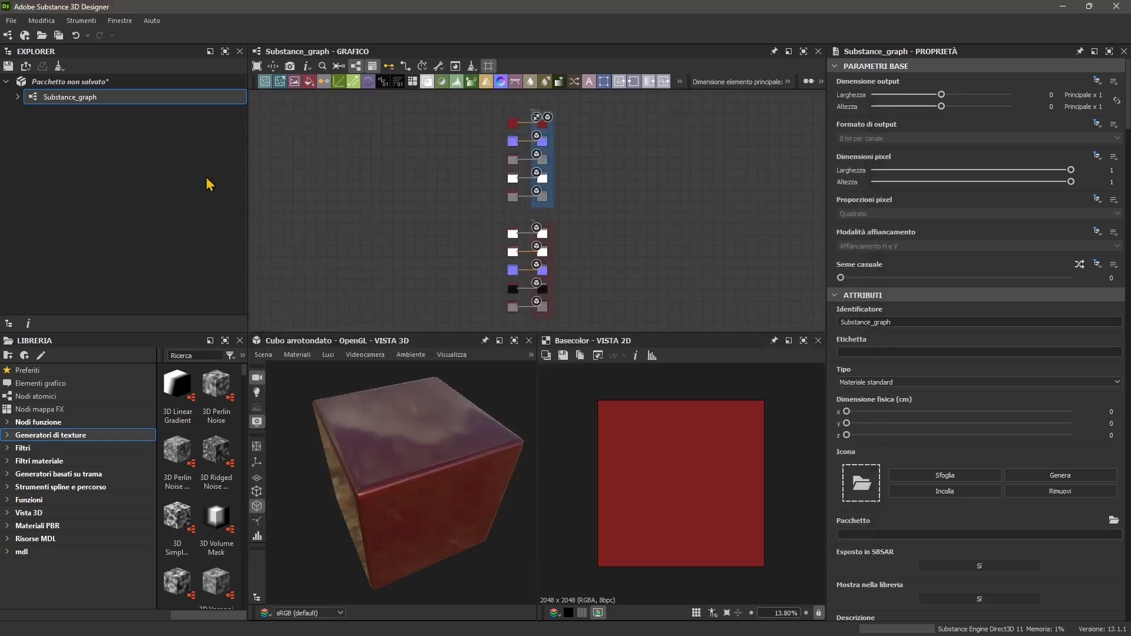
Exit the program without saving the unsaved package.
left_click(11, 20)
left_click(33, 122)
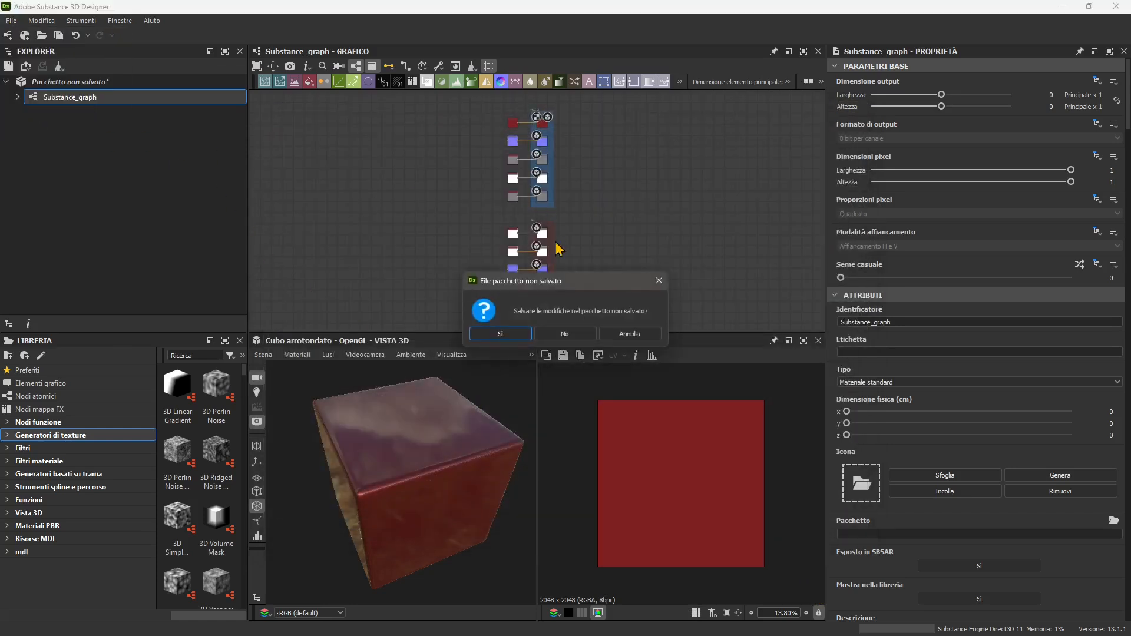
left_click(566, 331)
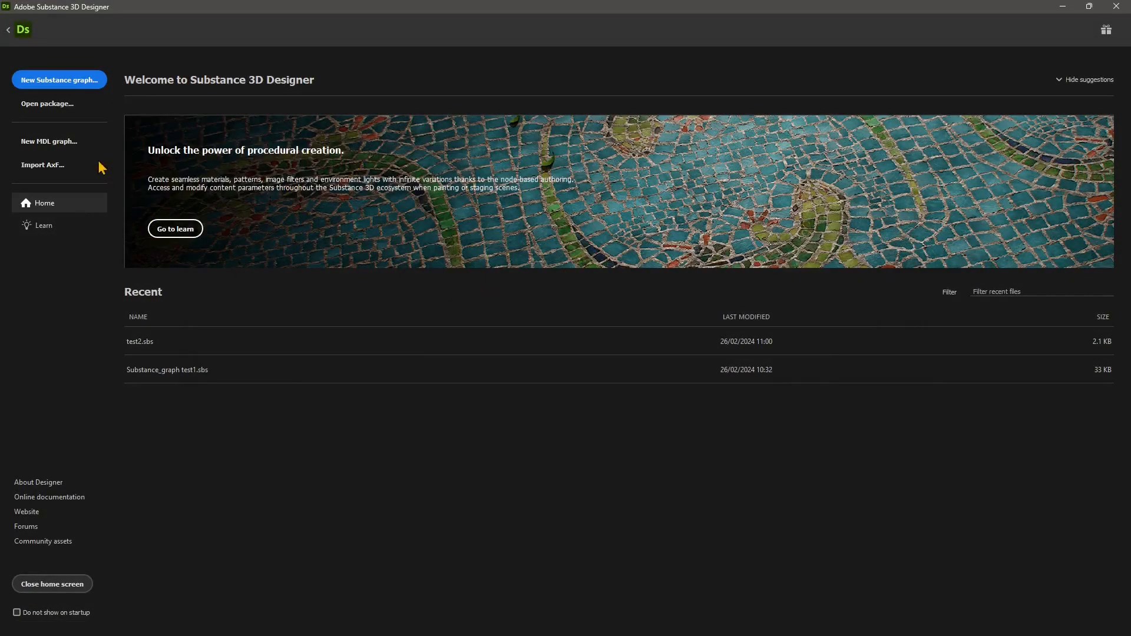
Start a new Substance graph and choose the Metallic Roughness - Coated template after comparing it with Adobe Standard Material.
left_click(69, 81)
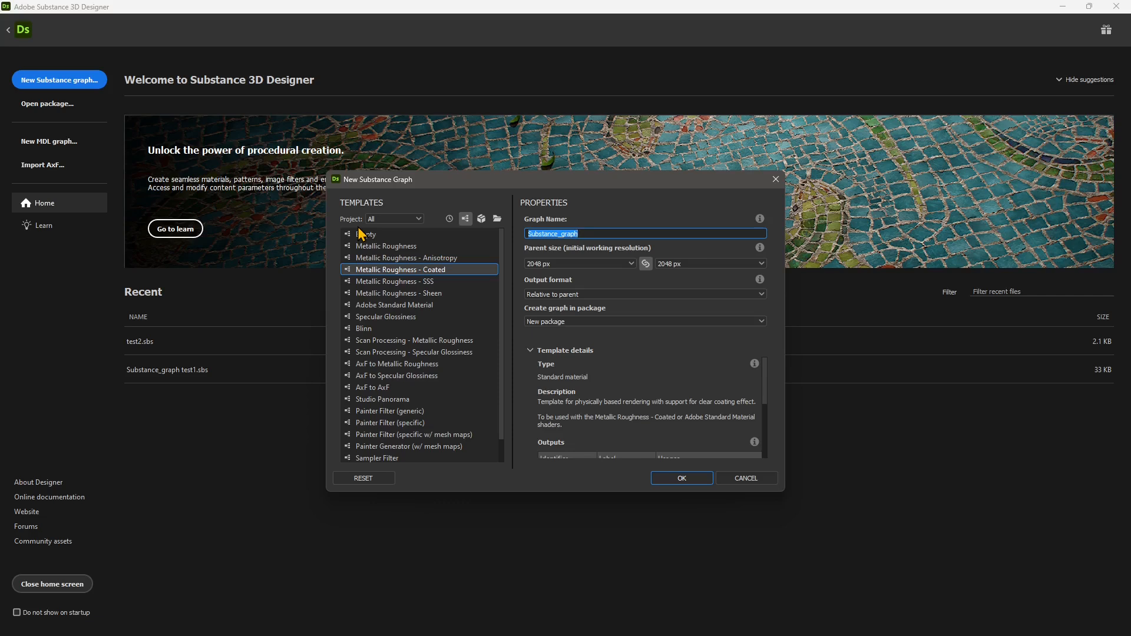
scroll(377, 447, "down", 1)
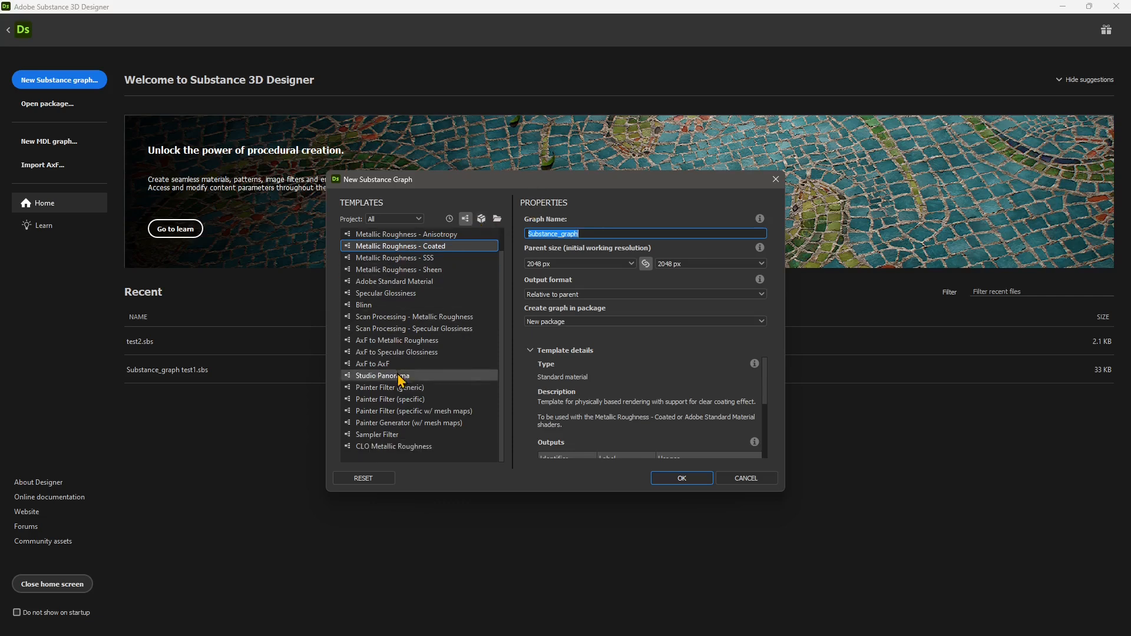
scroll(407, 371, "up", 1)
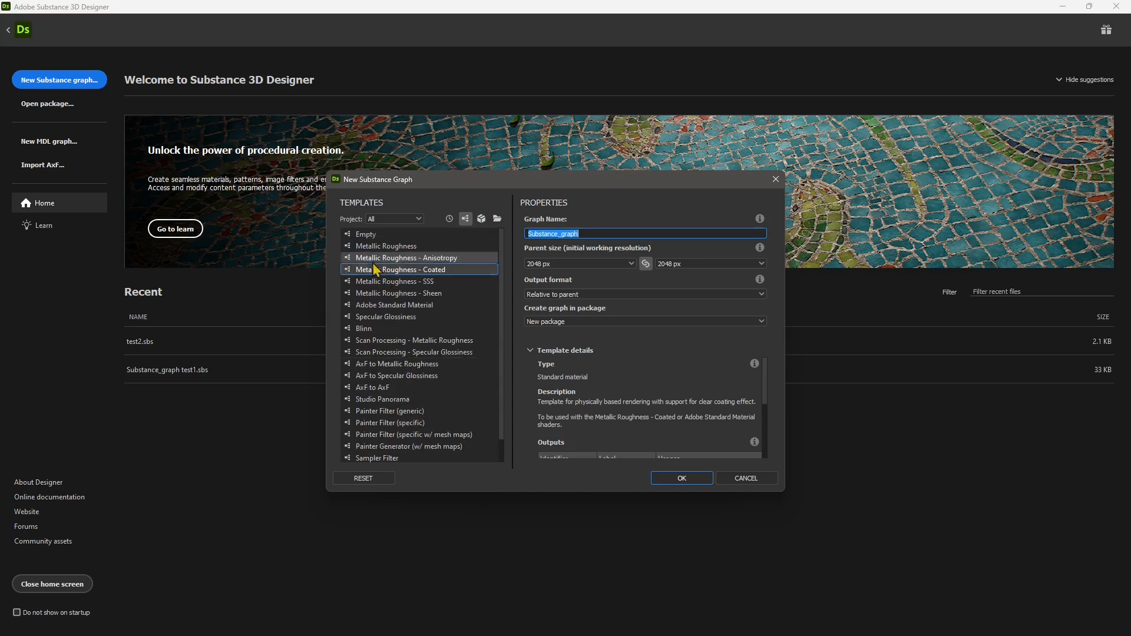
left_click(377, 247)
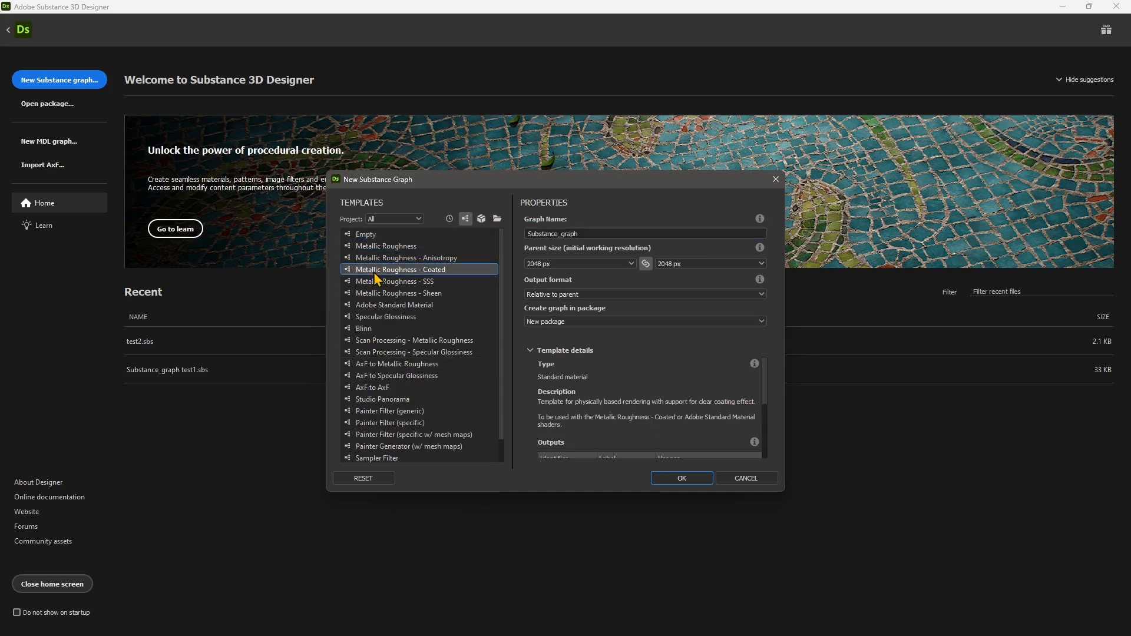
left_click(394, 305)
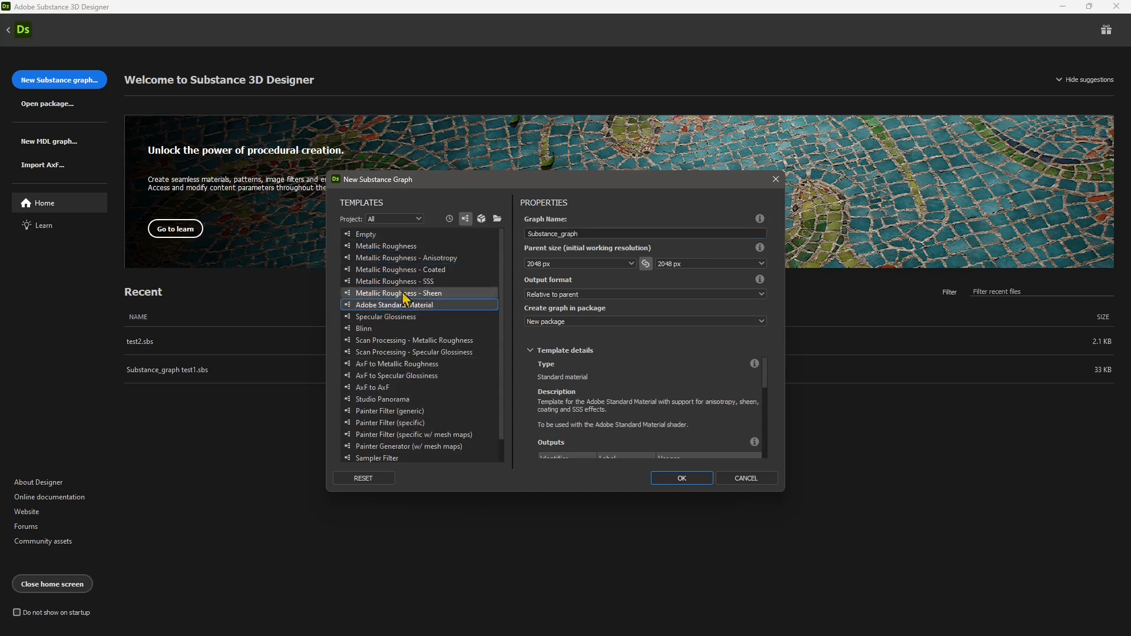
left_click(416, 270)
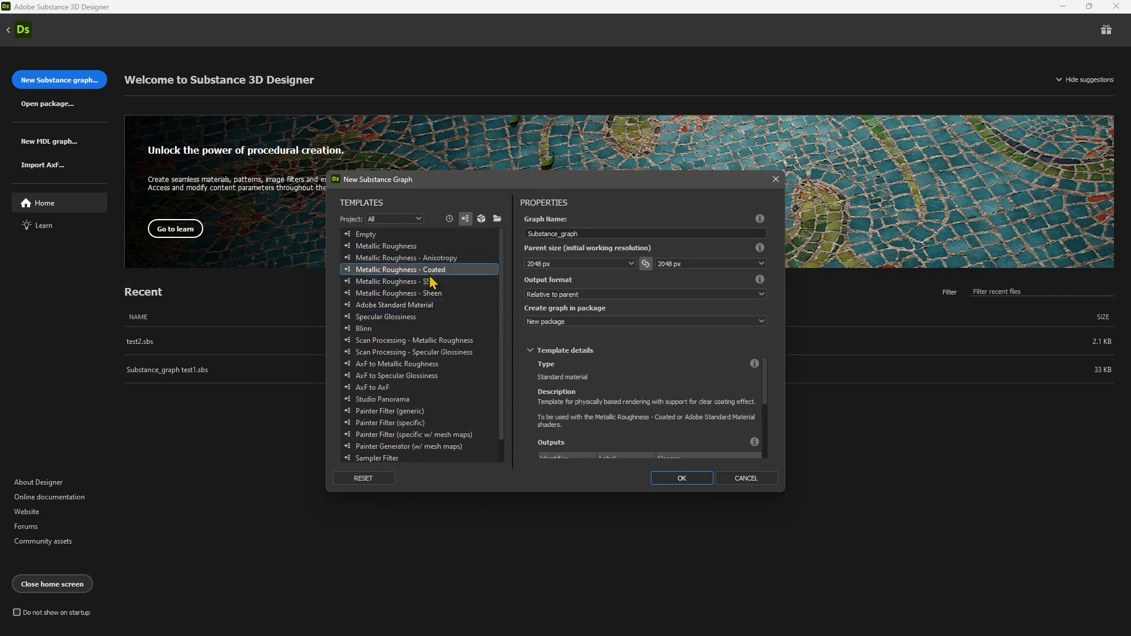
Review the template's outputs and create the graph in a new package at 2048 px.
scroll(672, 384, "down", 1)
scroll(672, 384, "up", 1)
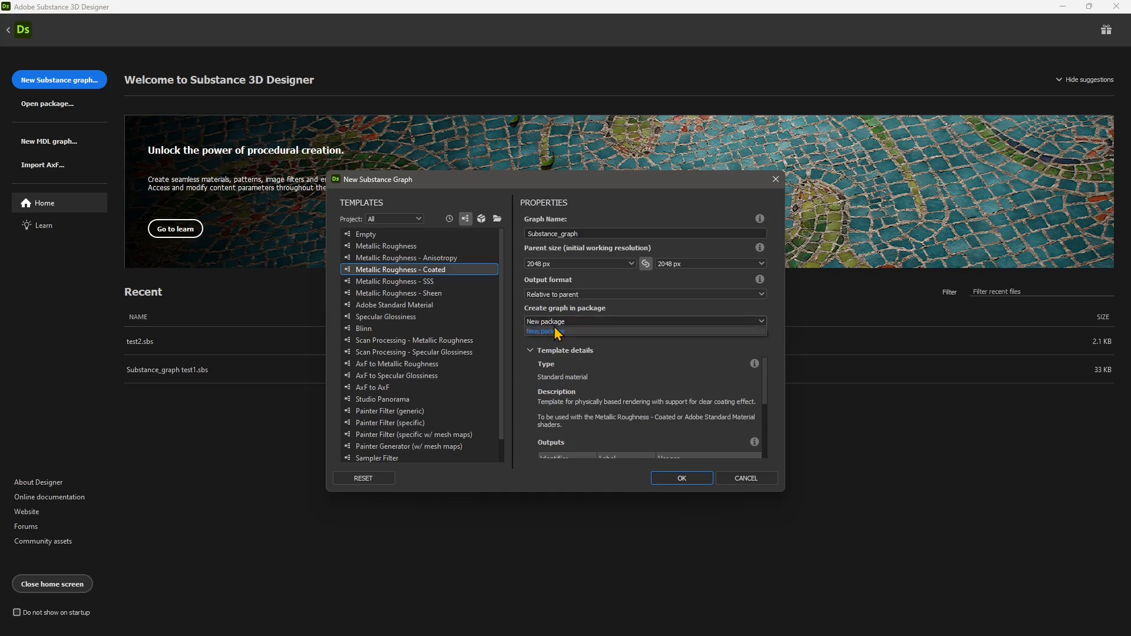
scroll(552, 379, "down", 5)
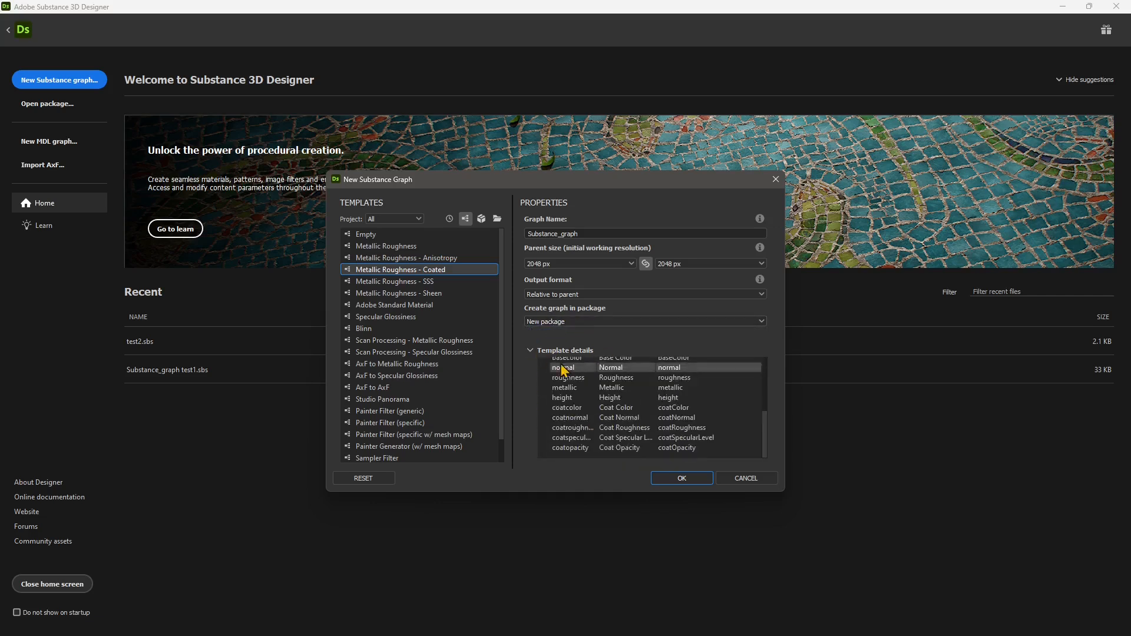
scroll(558, 354, "up", 5)
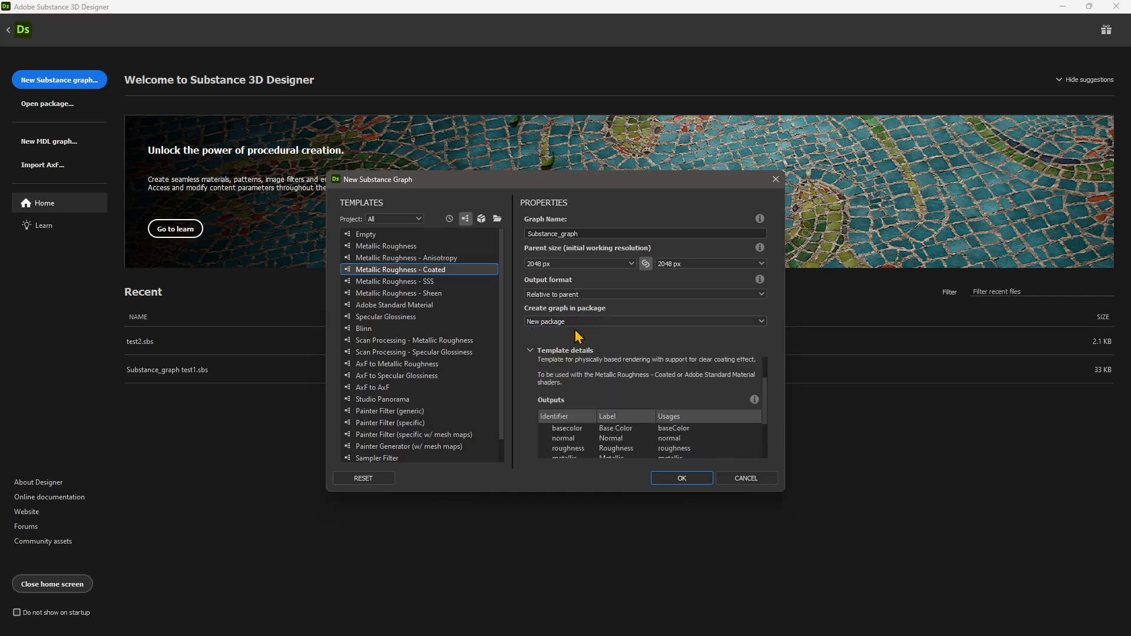
left_click(682, 479)
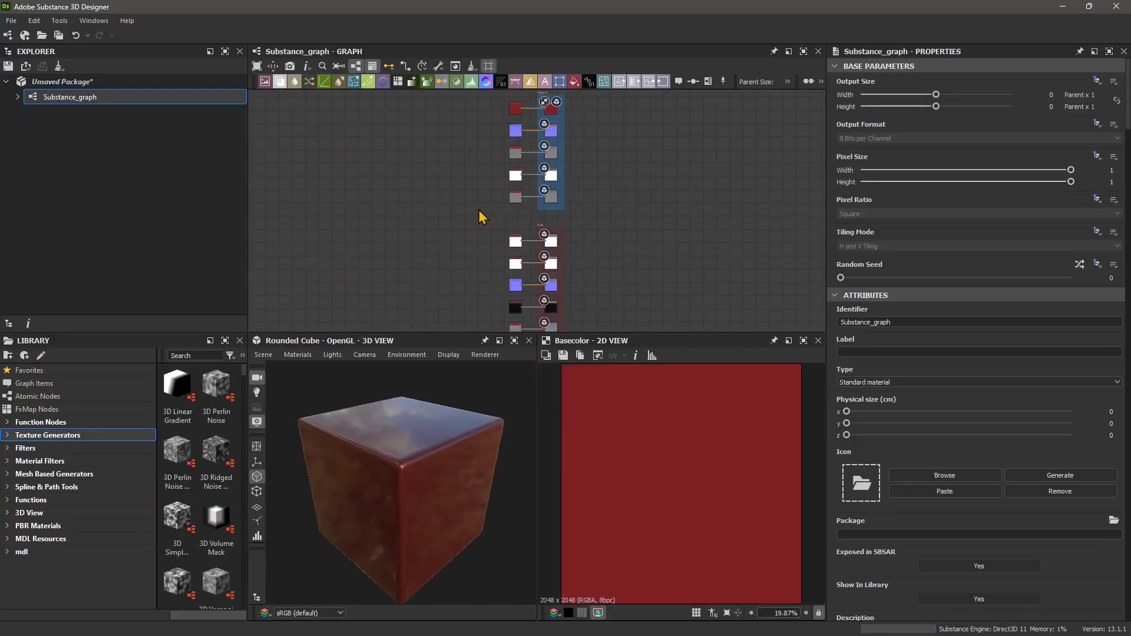
Examine the graph's Material nodes and its basecolor, normal, roughness and metallic outputs in the package tree.
scroll(515, 167, "up", 10)
middle_click_drag(433, 180, 450, 221)
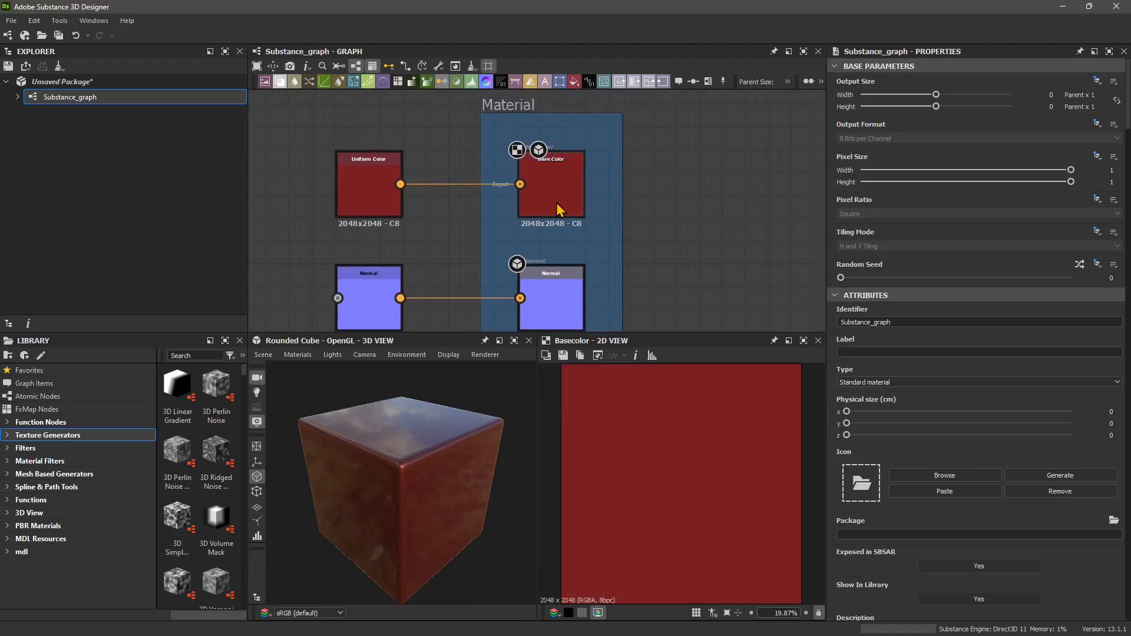
left_click(18, 97)
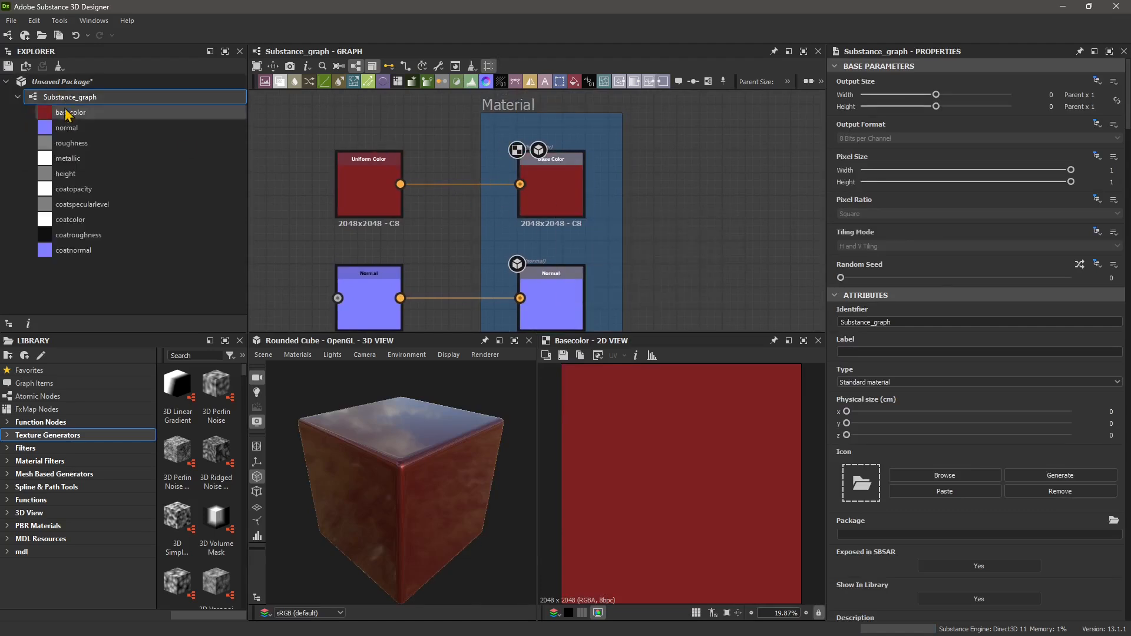
left_click(47, 113)
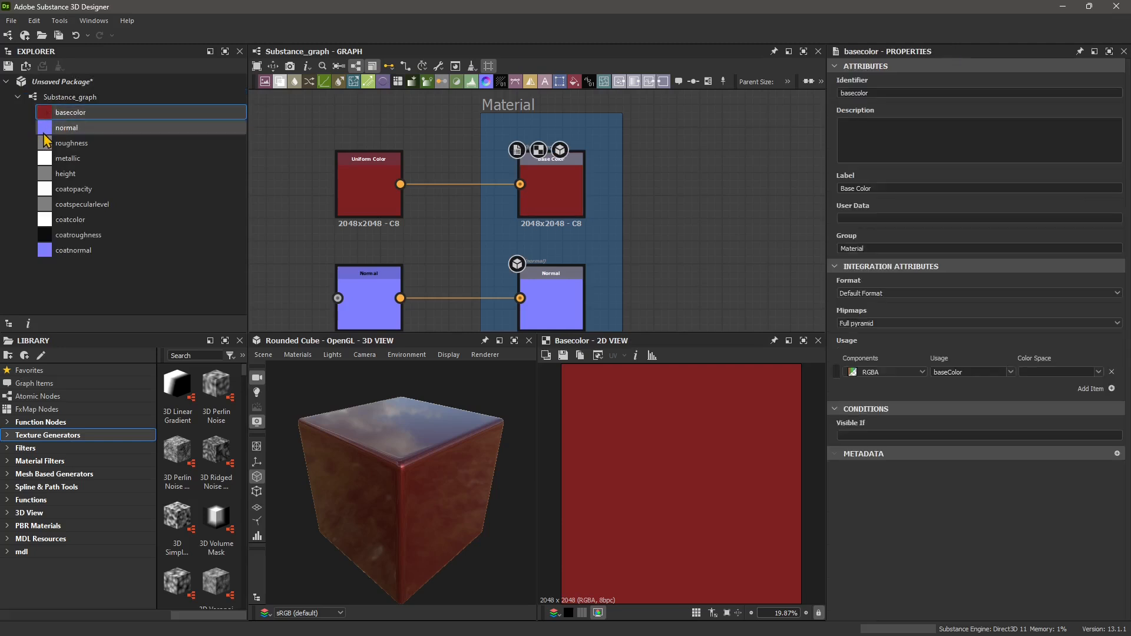
left_click(47, 129)
left_click(46, 145)
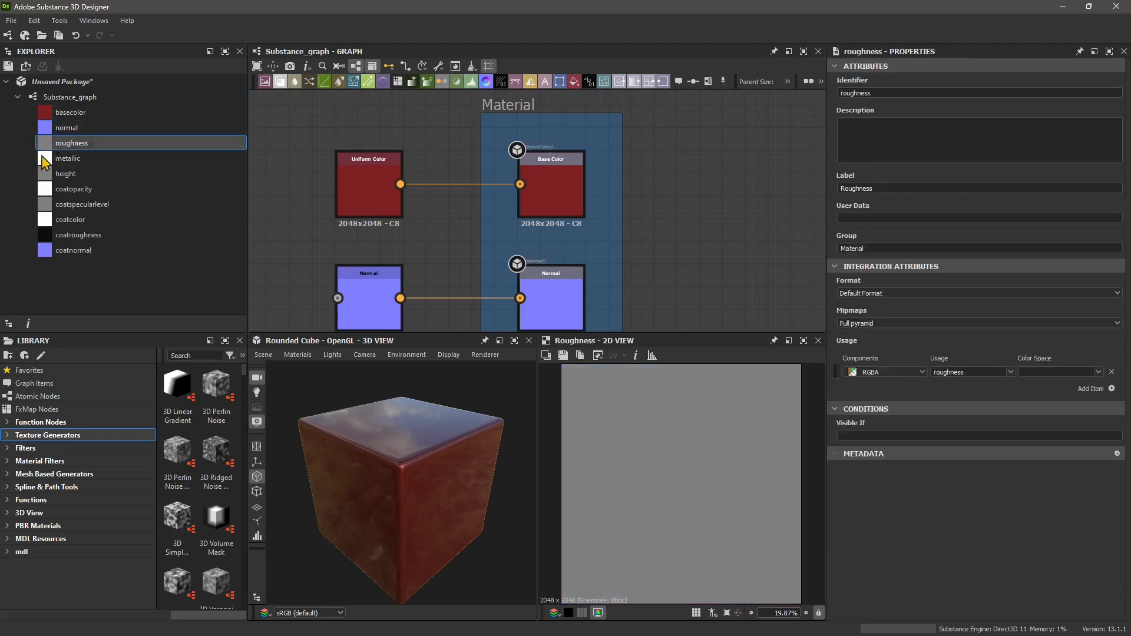
left_click(45, 160)
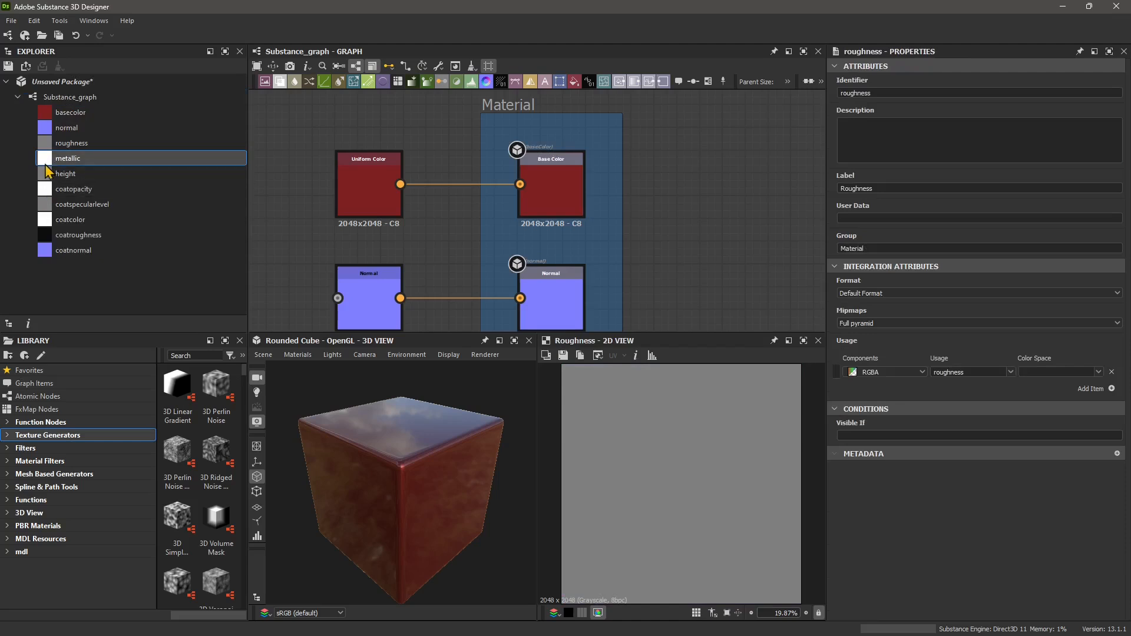
left_click(79, 113)
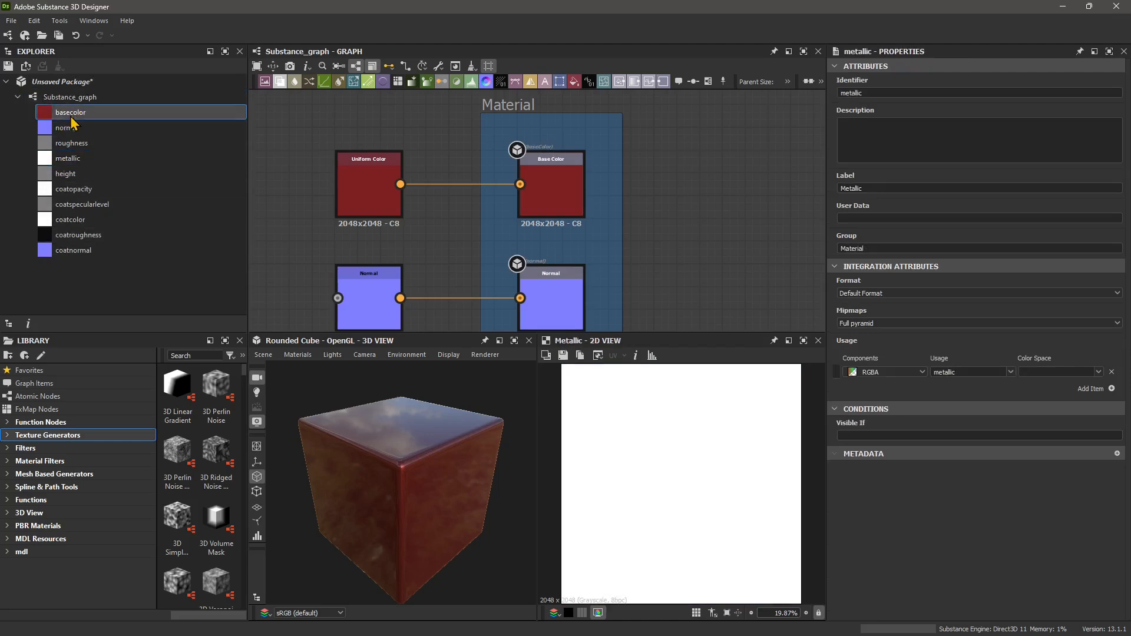
Examine the graph's base parameters and the attributes of its Material outputs, from Base Color through Height.
left_click(40, 99)
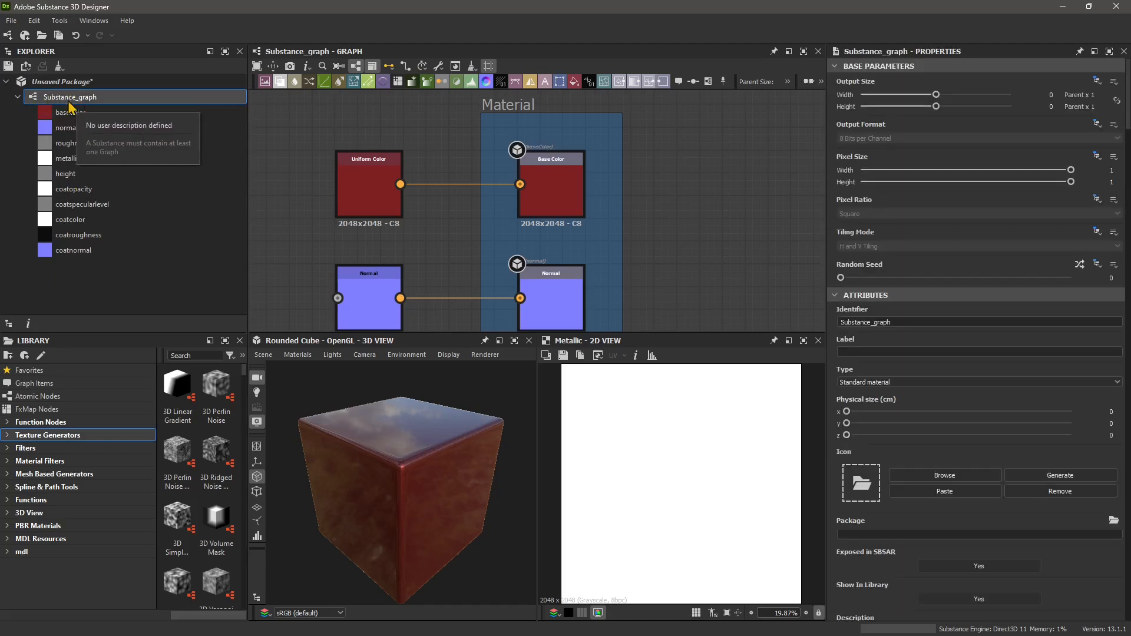
scroll(424, 200, "down", 5)
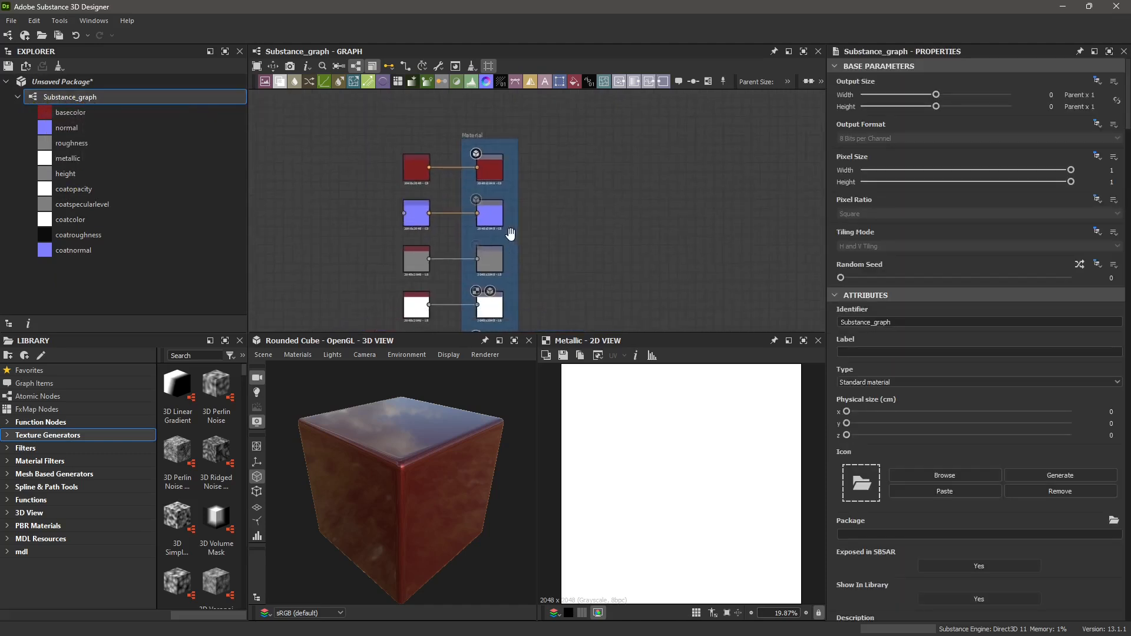
left_click(495, 148)
left_click(490, 194)
left_click(490, 249)
middle_click_drag(591, 284, 591, 190)
left_click(494, 206)
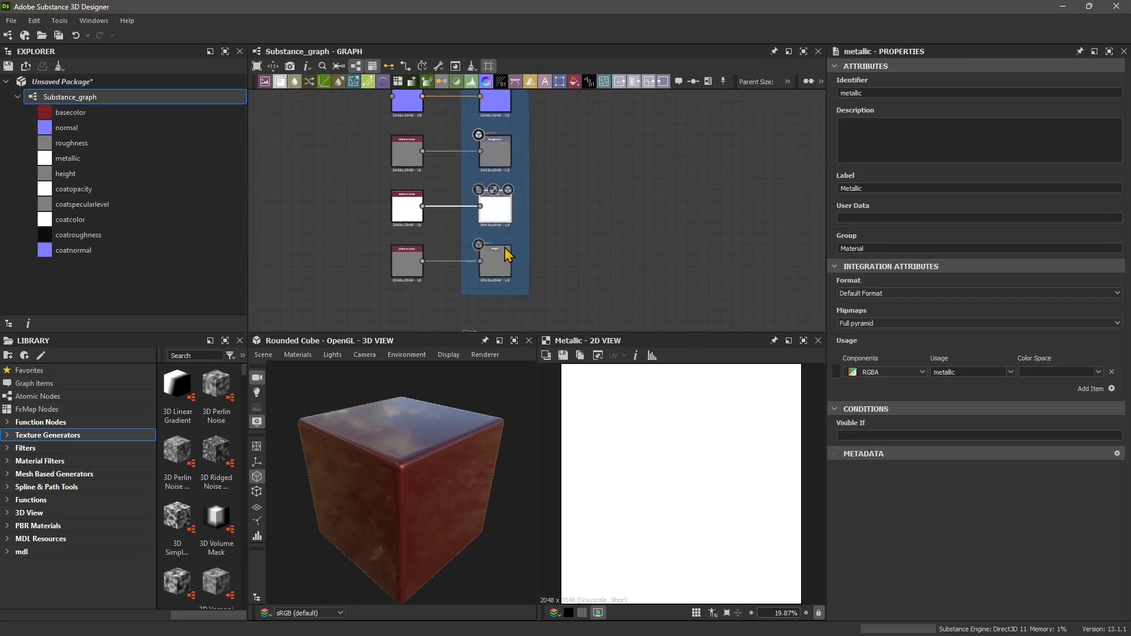
scroll(497, 285, "up", 4)
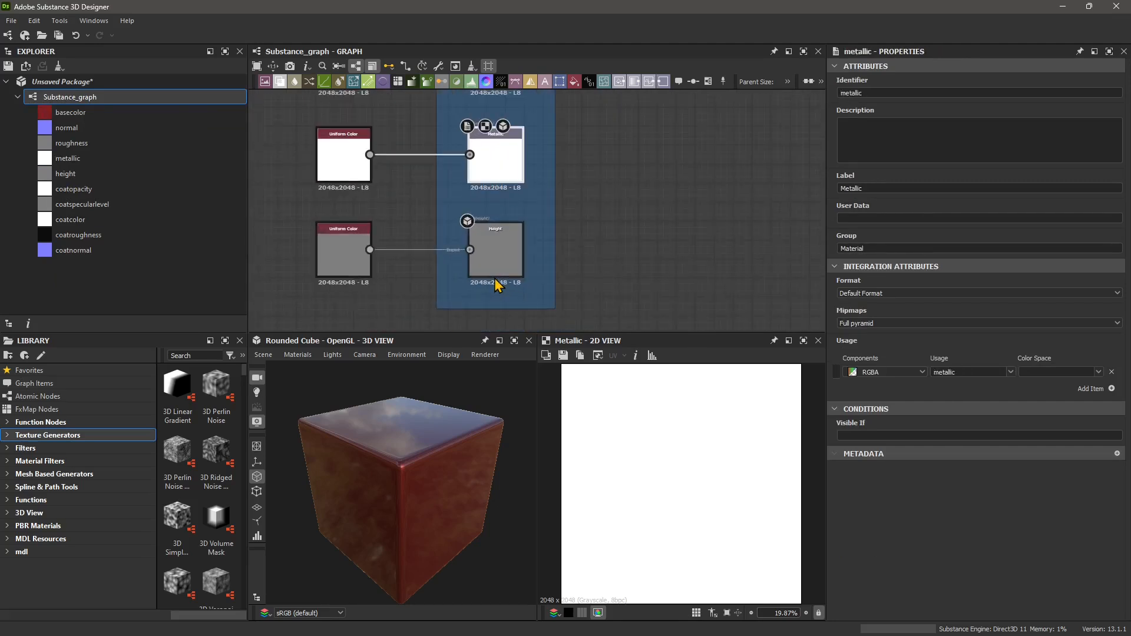
scroll(501, 277, "down", 2)
left_click(498, 253)
scroll(465, 253, "down", 2)
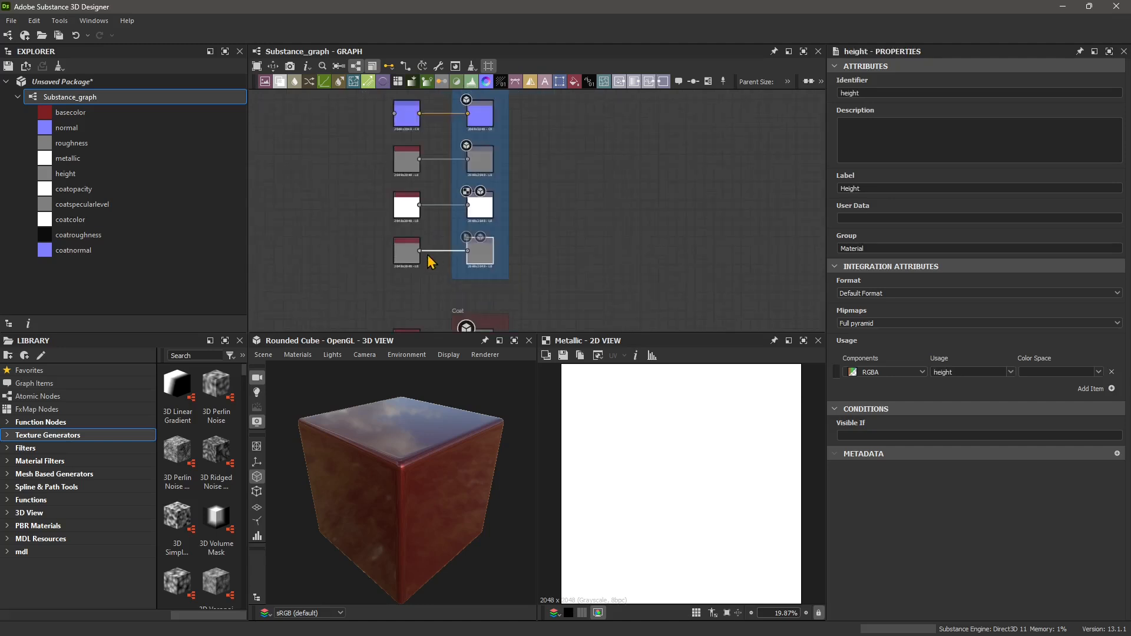
Examine the Coat group, comparing the Coat Opacity output with the Uniform Color node that feeds it.
middle_click_drag(466, 162, 477, 97)
middle_click_drag(465, 240, 439, 178)
scroll(437, 237, "up", 3)
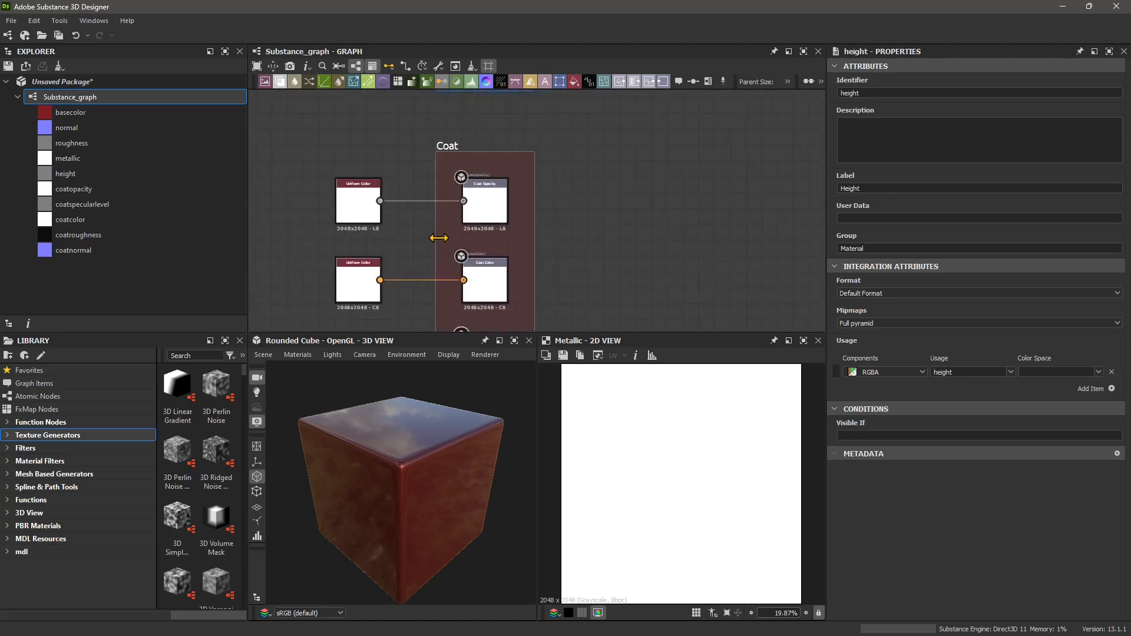
scroll(460, 234, "up", 2)
left_click(496, 208)
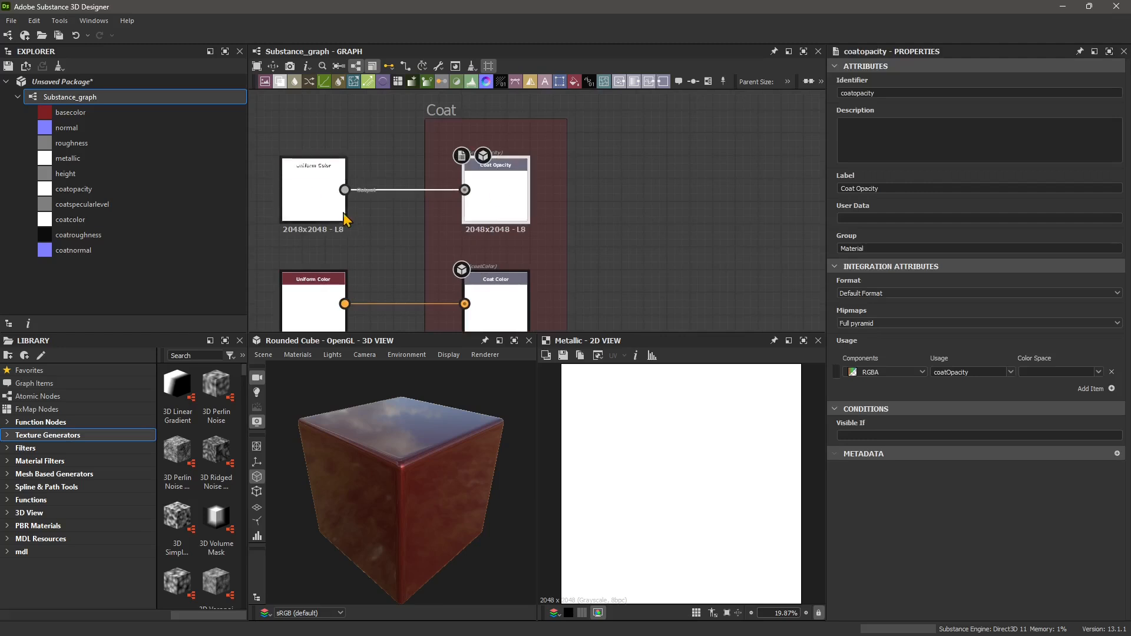
left_click(311, 210)
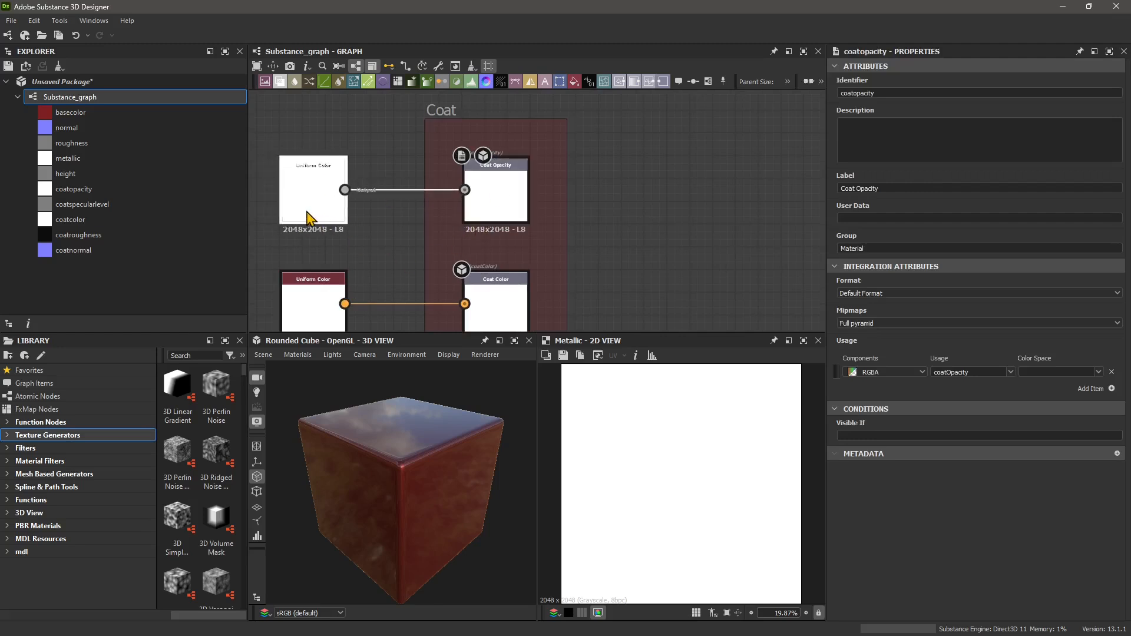
left_click(495, 206)
scroll(454, 218, "down", 5)
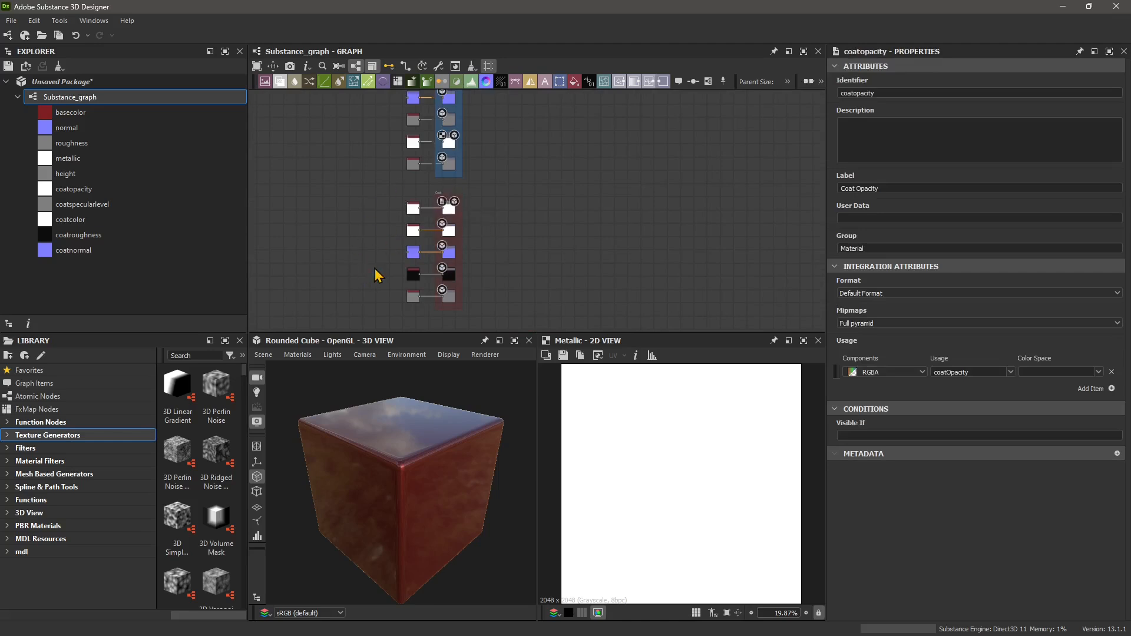
Show the Base Color, Normal, Roughness, Metallic and Height outputs one after another in the 2D view.
scroll(472, 162, "up", 6)
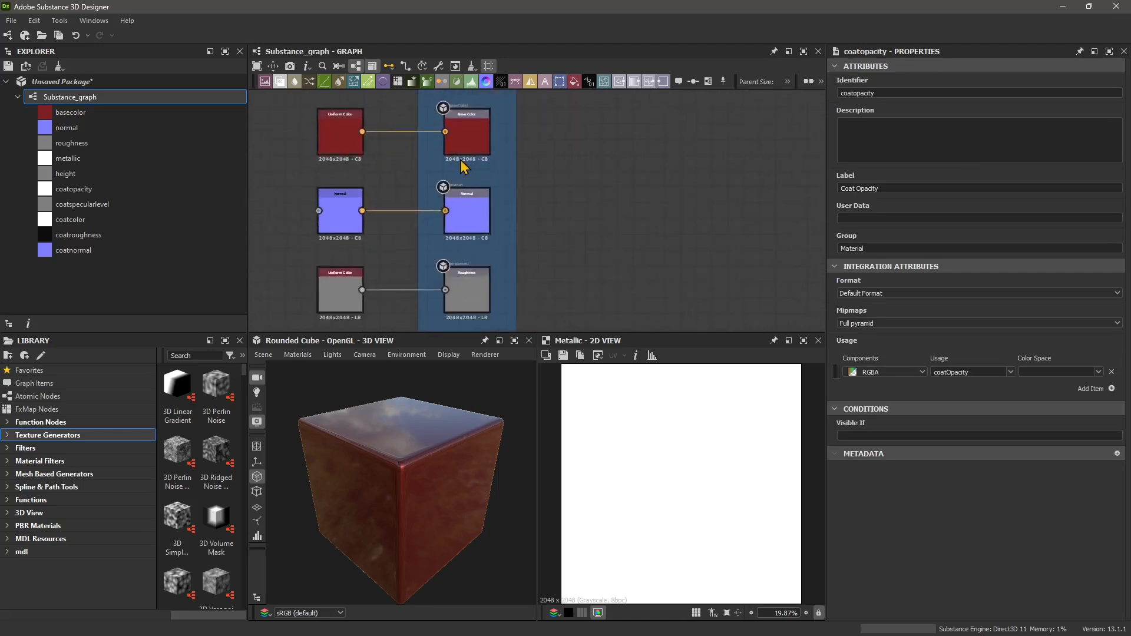
double_click(457, 146)
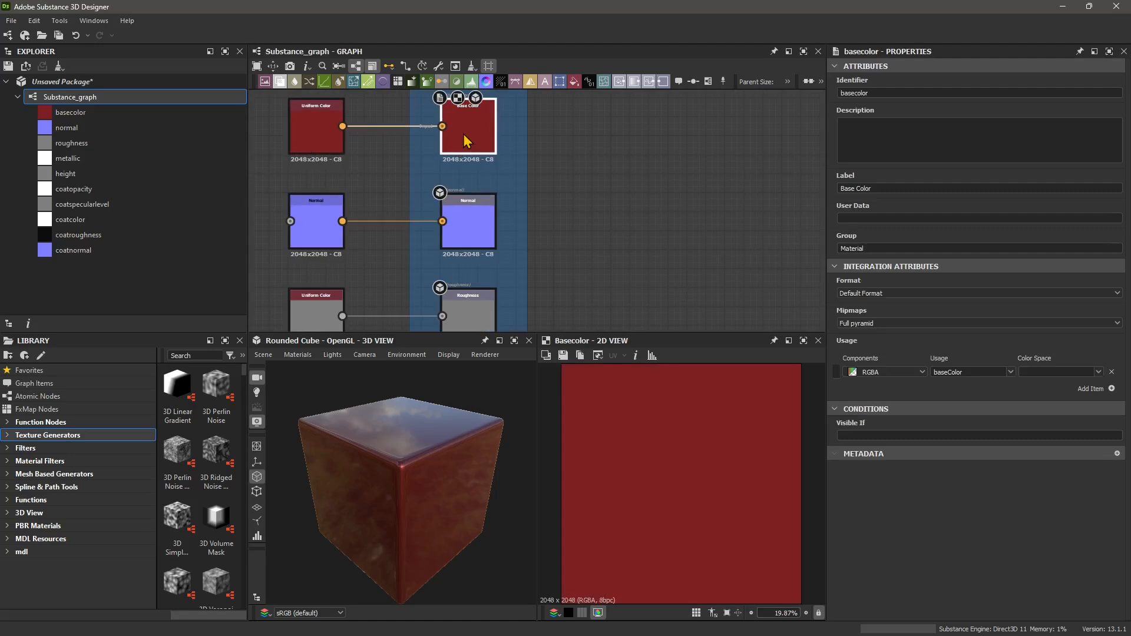
scroll(469, 137, "down", 3)
double_click(473, 212)
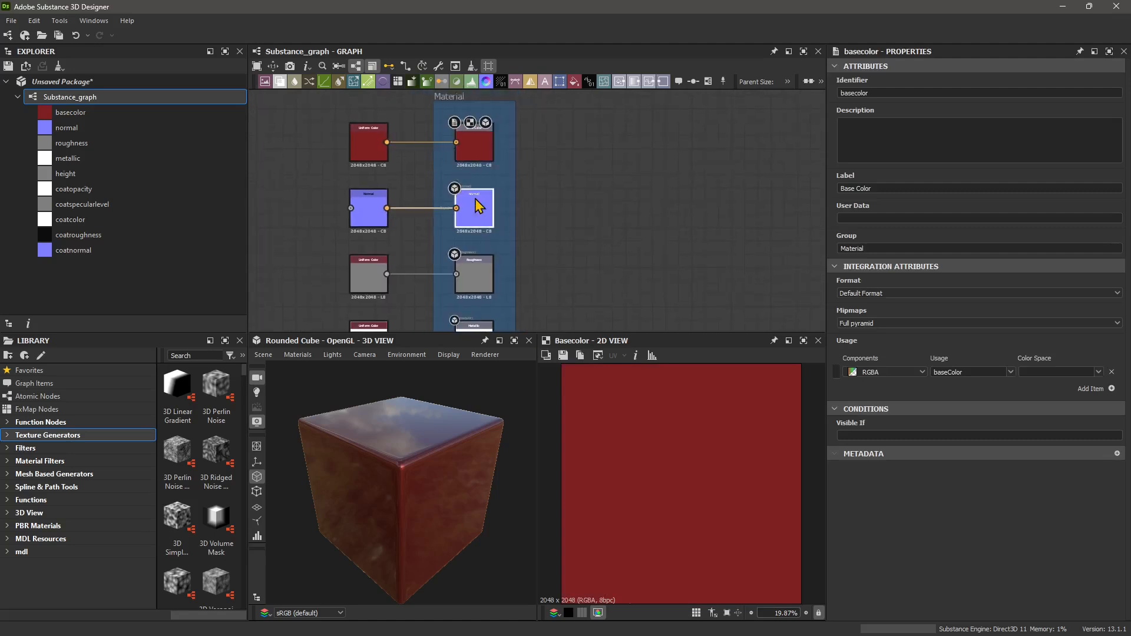
double_click(476, 277)
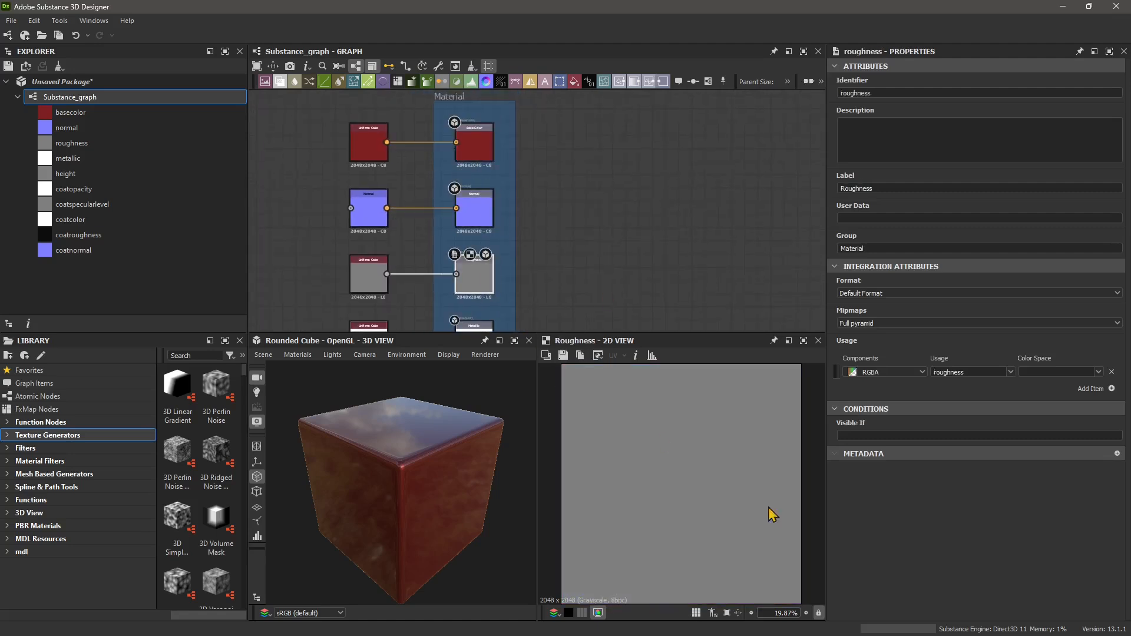
middle_click_drag(570, 240, 595, 129)
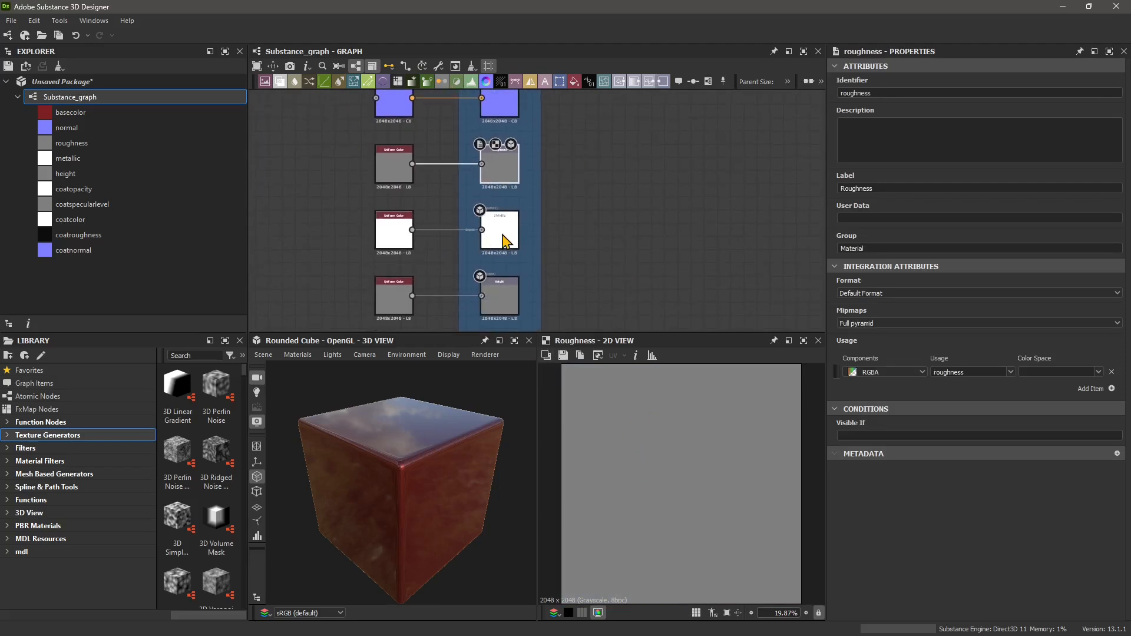
double_click(501, 234)
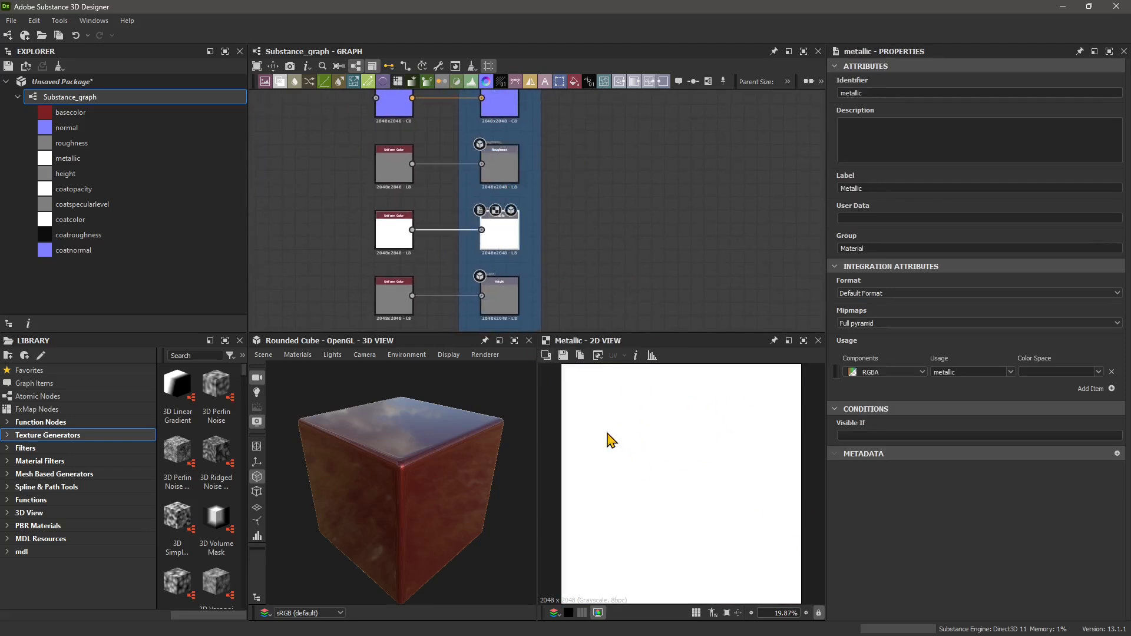
scroll(685, 461, "down", 1)
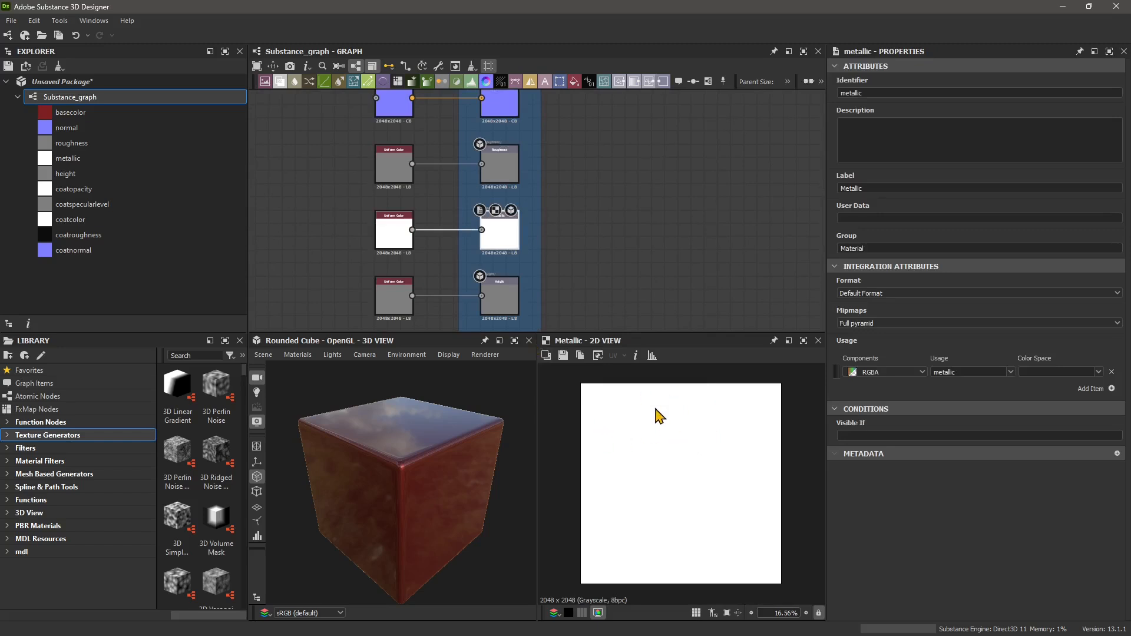
middle_click_drag(508, 319, 504, 271)
double_click(495, 247)
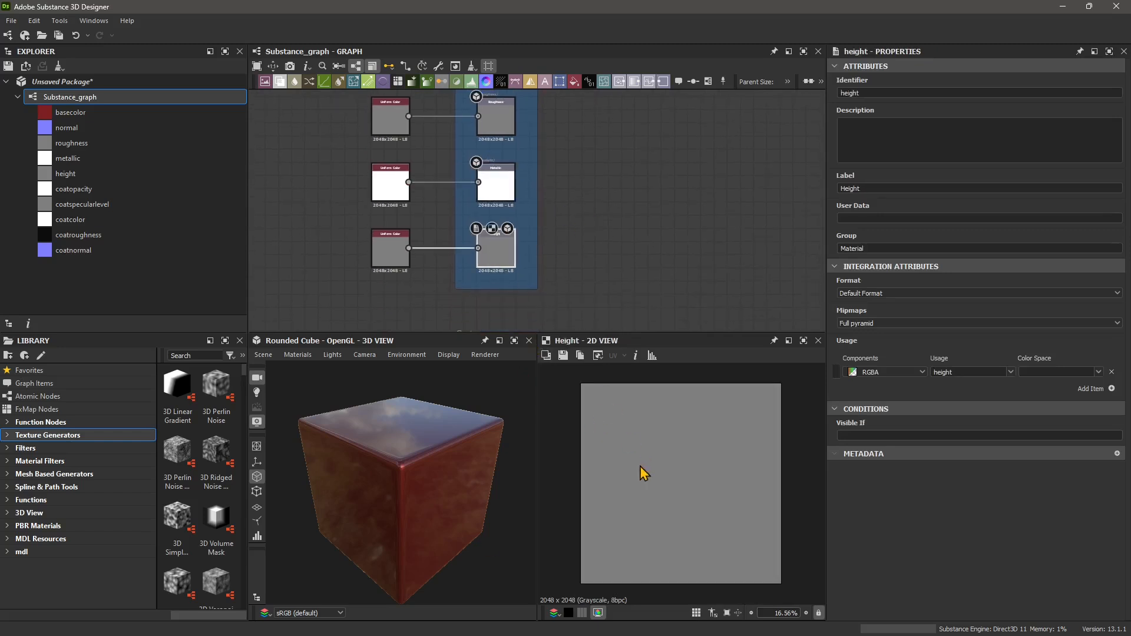
Review the layout of the whole graph with its Material and Coat groups.
middle_click_drag(537, 141, 641, 234)
scroll(669, 200, "down", 5)
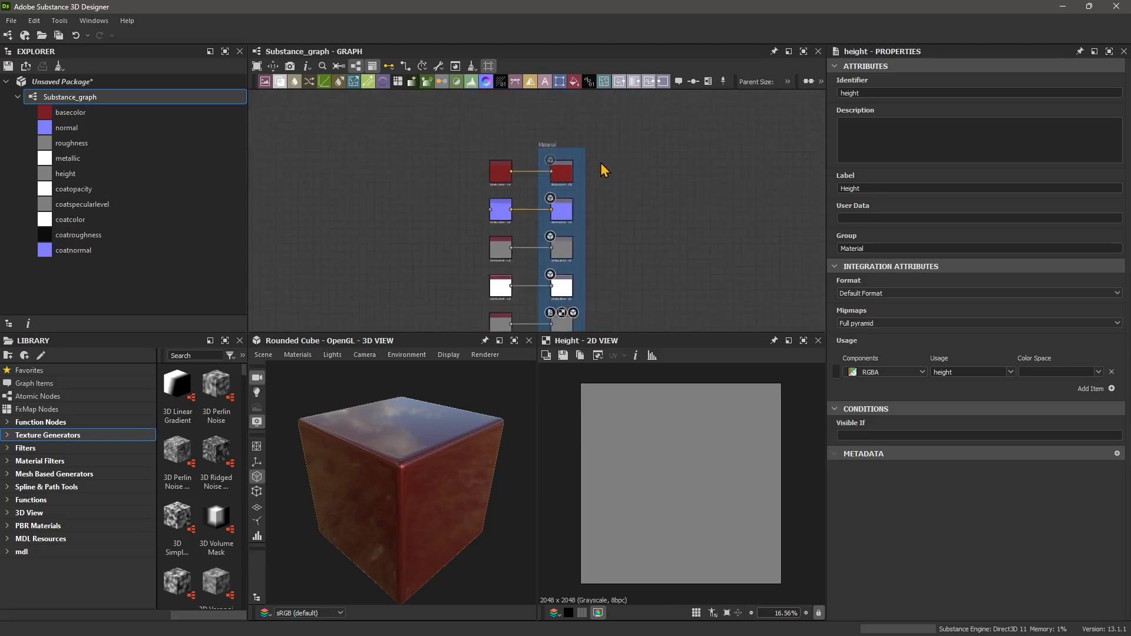
middle_click_drag(599, 196, 591, 187)
left_click_drag(669, 100, 343, 309)
scroll(430, 195, "down", 5)
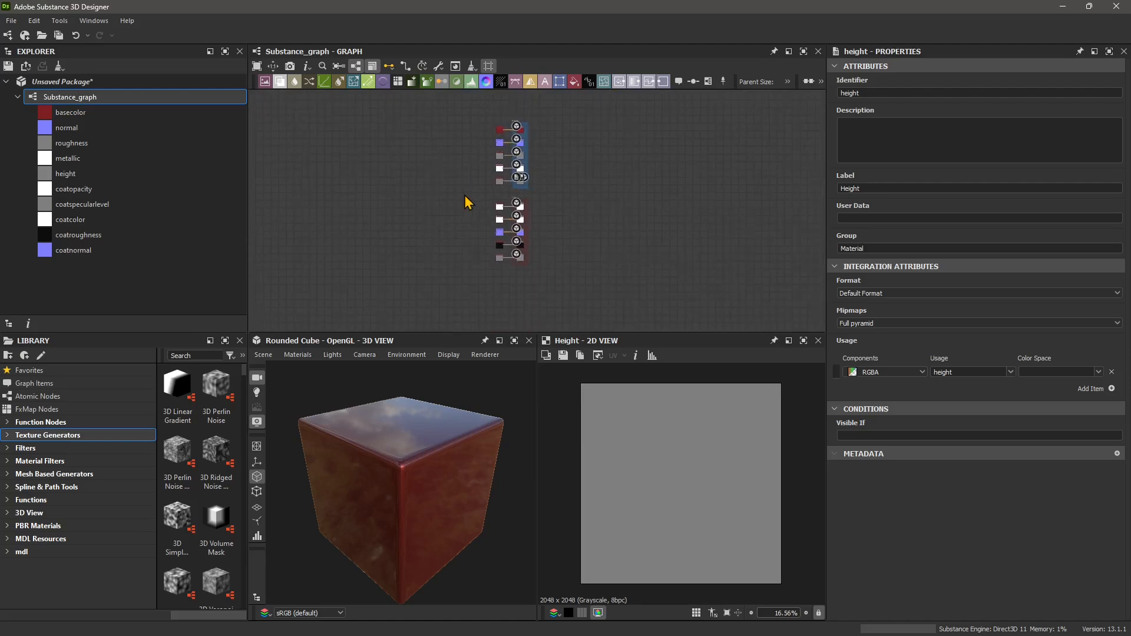
scroll(471, 195, "up", 2)
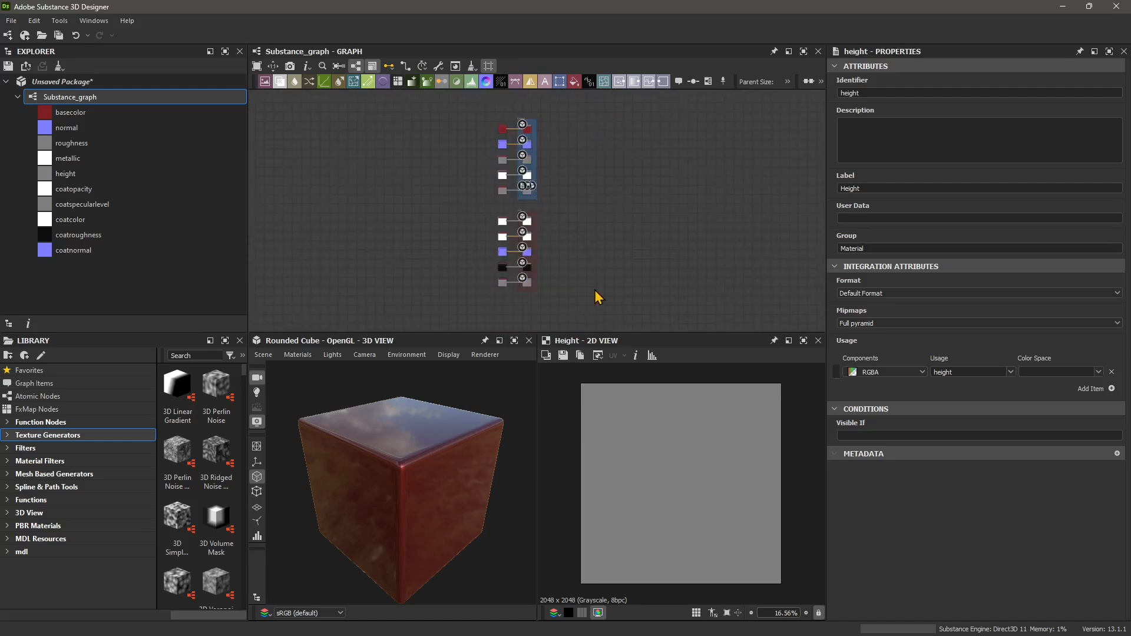
Inspect the coated material on the rounded cube from another angle, both up close and from farther away.
mouse_move(362, 451)
left_mouse_down()
mouse_move(330, 450)
mouse_move(360, 436)
left_mouse_up()
left_click_drag(359, 438, 399, 483)
scroll(391, 476, "down", 4)
scroll(390, 479, "up", 3)
scroll(401, 478, "up", 2)
scroll(399, 483, "down", 2)
scroll(400, 486, "up", 2)
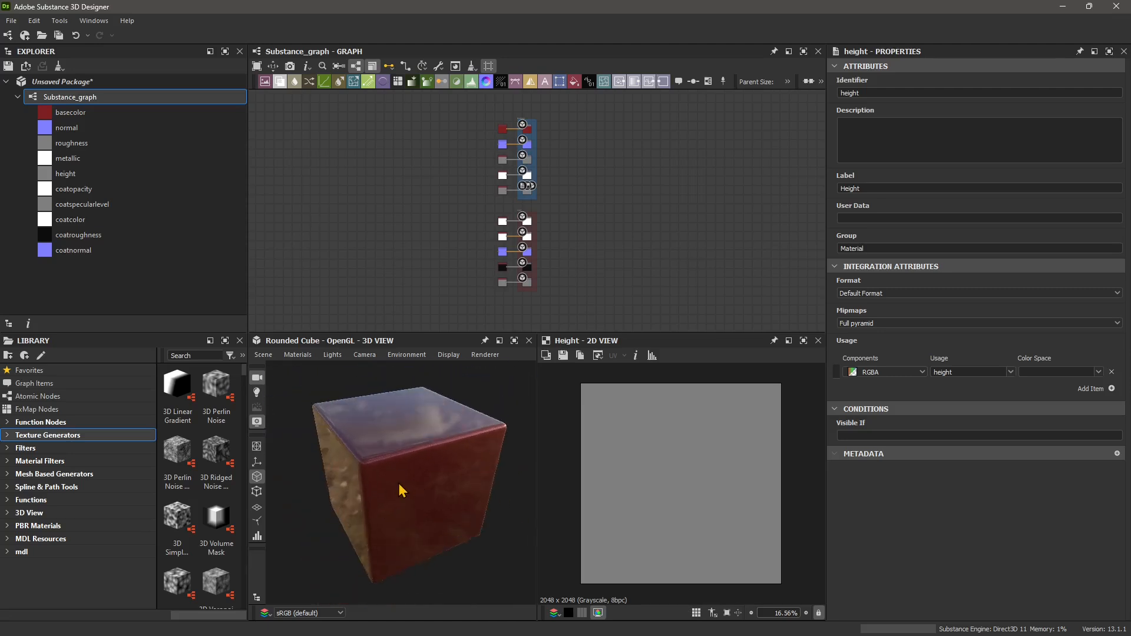
scroll(400, 485, "down", 1)
scroll(399, 484, "up", 2)
scroll(400, 490, "down", 2)
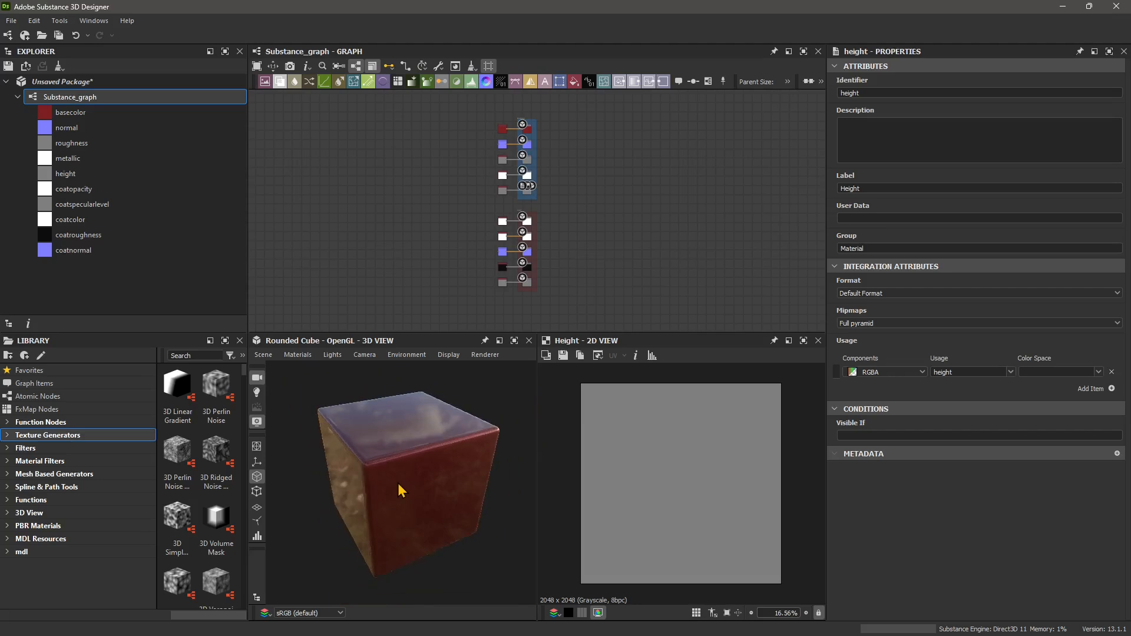
scroll(418, 453, "down", 2)
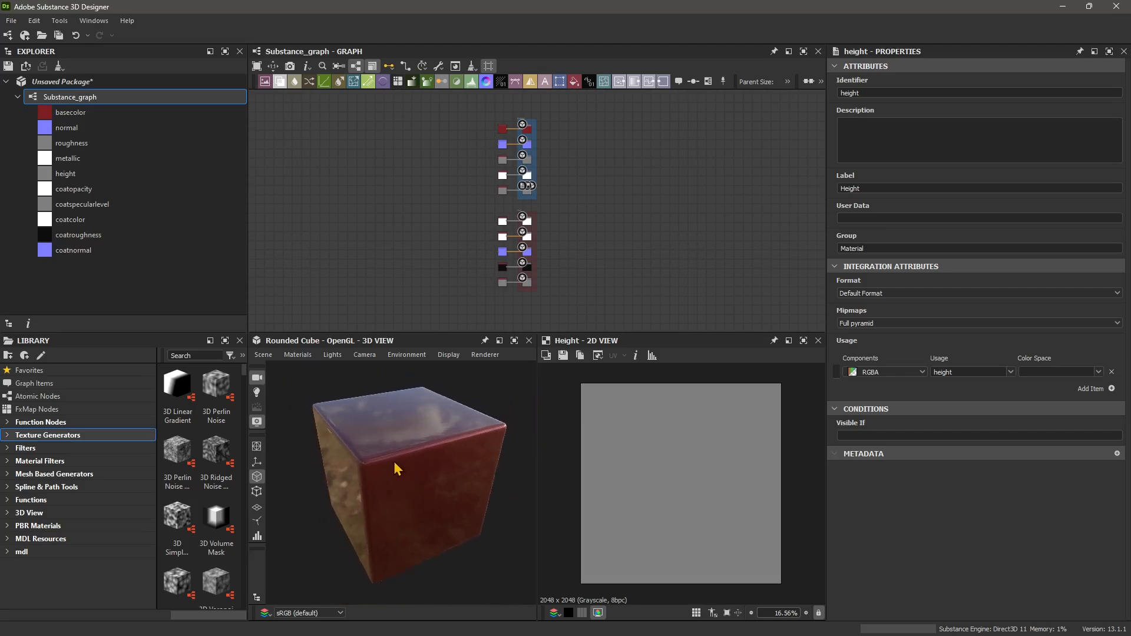
scroll(452, 412, "up", 2)
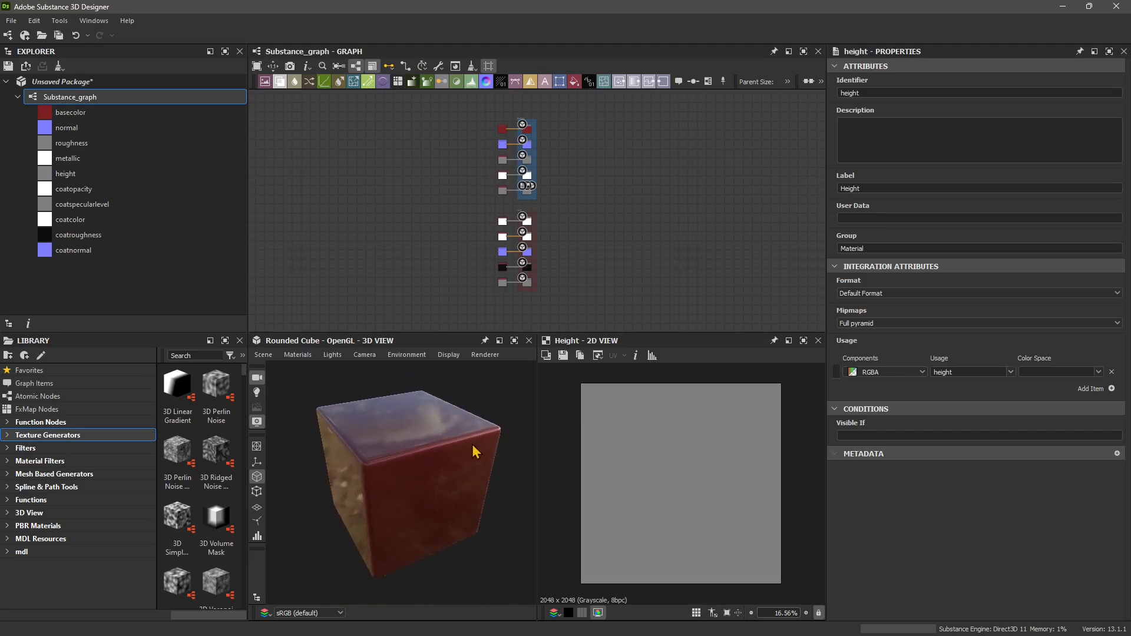
scroll(414, 443, "down", 1)
scroll(315, 459, "up", 1)
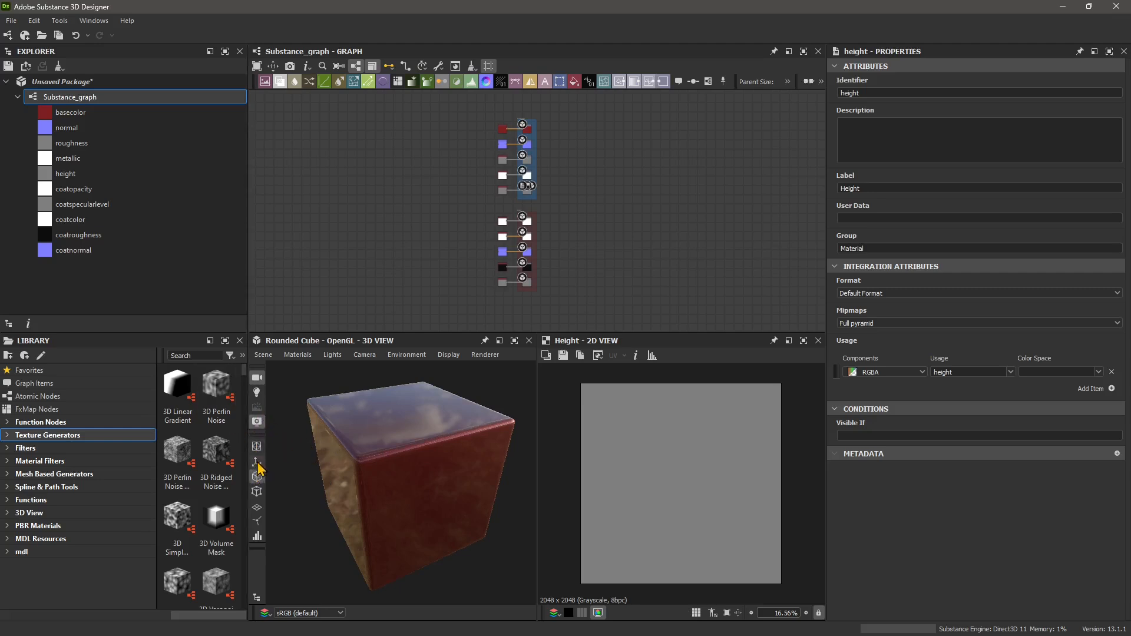
Inspect the cube's mesh up close in wireframe display, and return to the shaded view of the full cube.
scroll(378, 497, "up", 6)
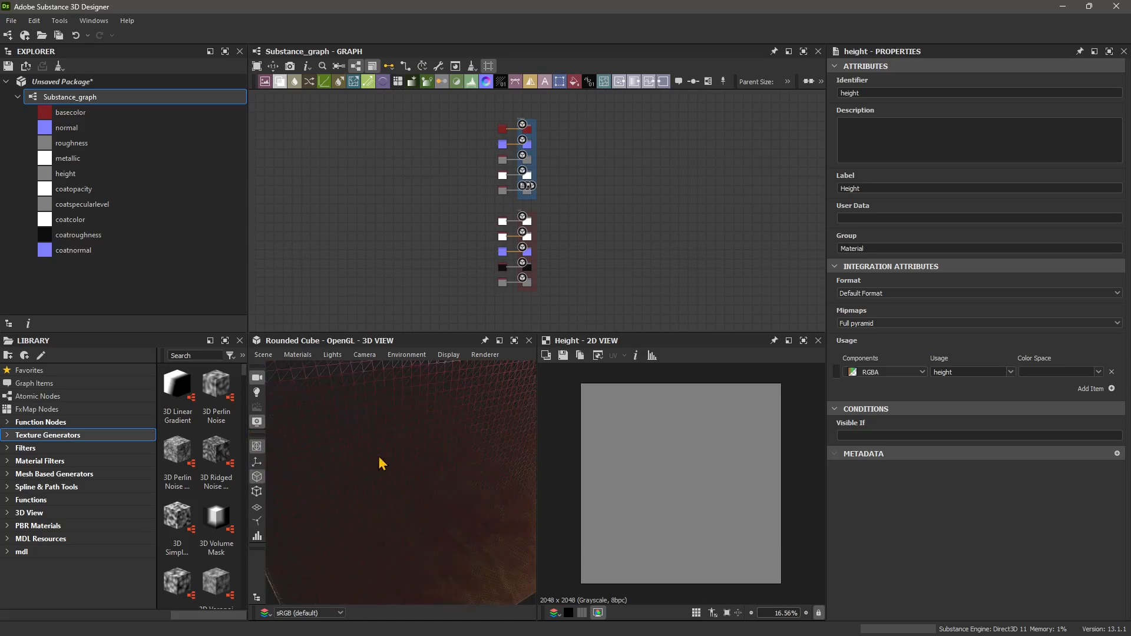
left_click(256, 474)
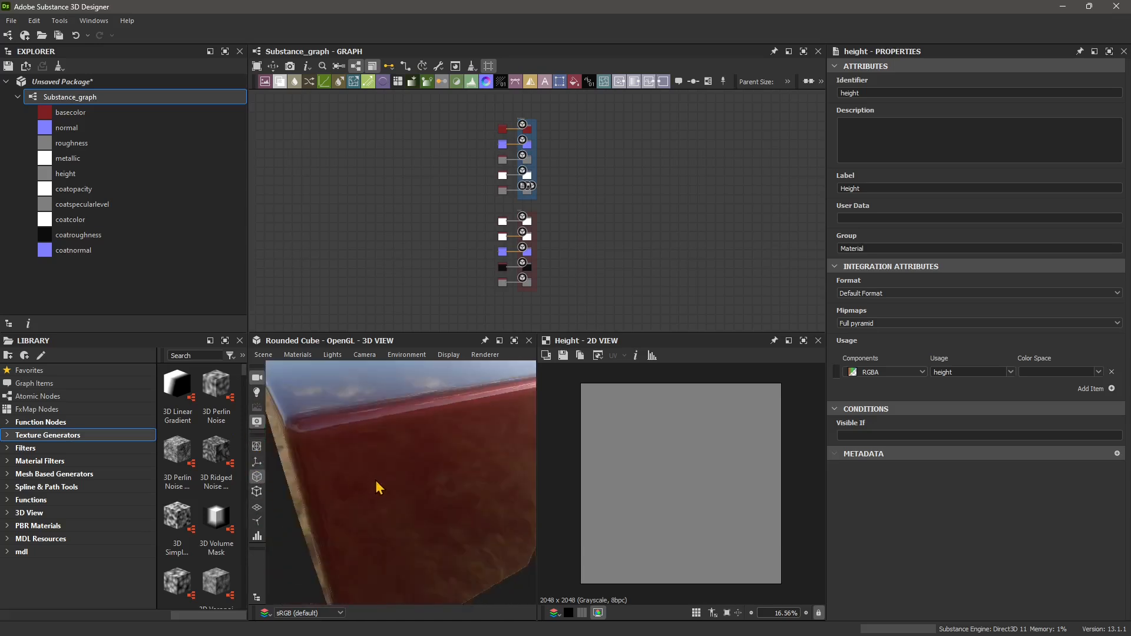
mouse_move(398, 492)
left_mouse_down()
mouse_move(414, 510)
mouse_move(412, 446)
mouse_move(407, 501)
left_mouse_up()
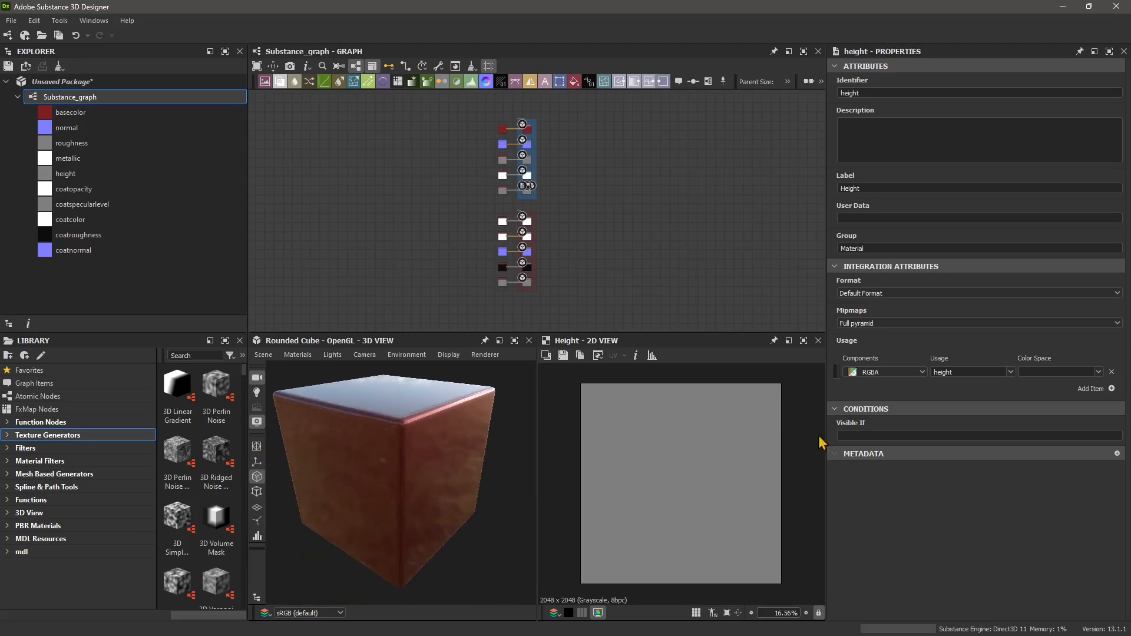
left_click_drag(282, 431, 279, 403)
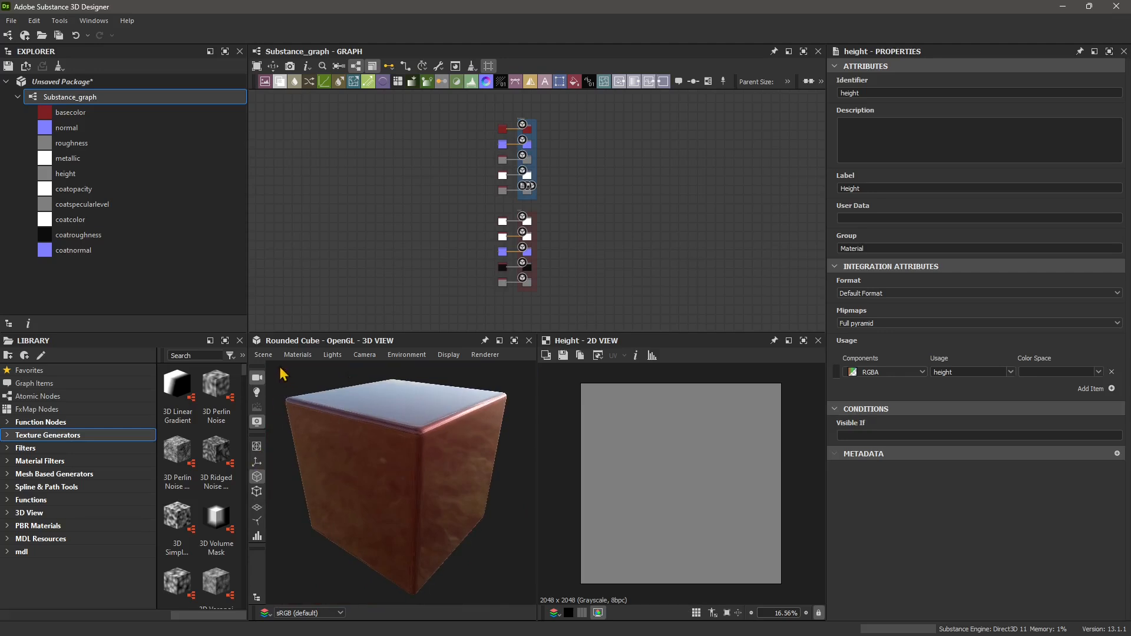
Try the Cube, Inner box and Rounded Cylinder meshes as preview objects in the 3D view.
left_click(261, 356)
left_click(277, 341)
left_click(264, 355)
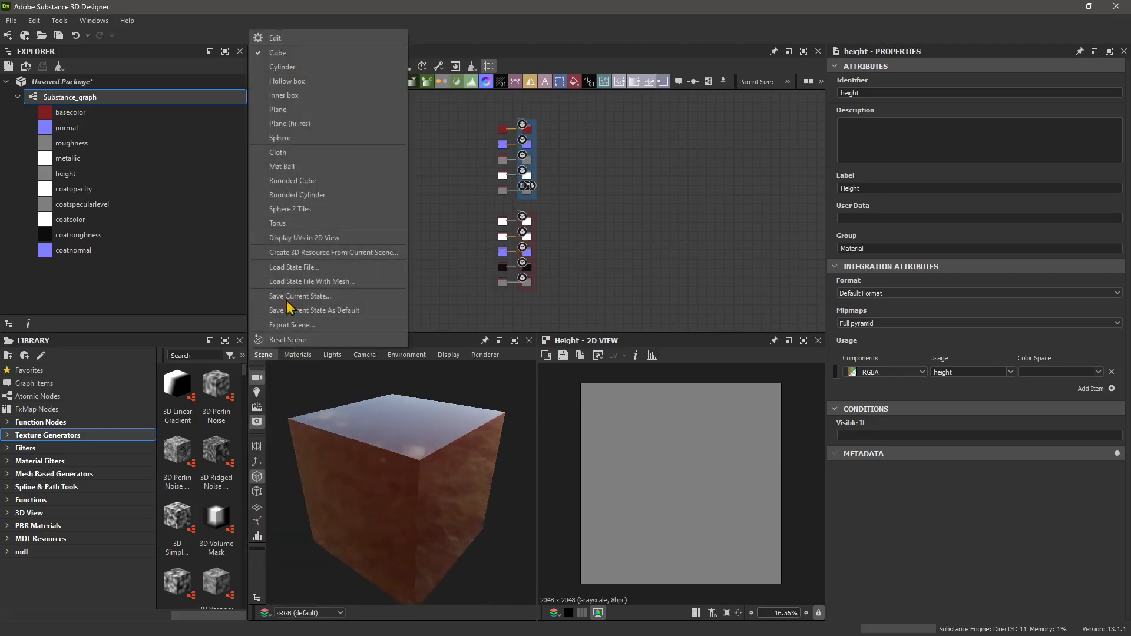
left_click(284, 95)
left_click(264, 355)
left_click(287, 187)
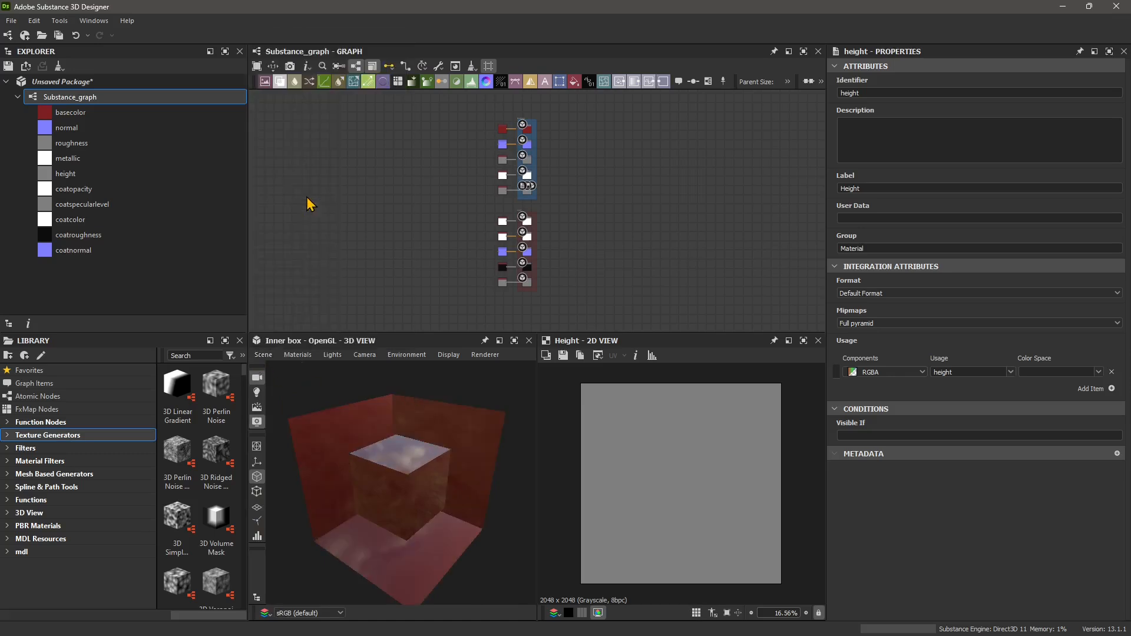
left_click(269, 356)
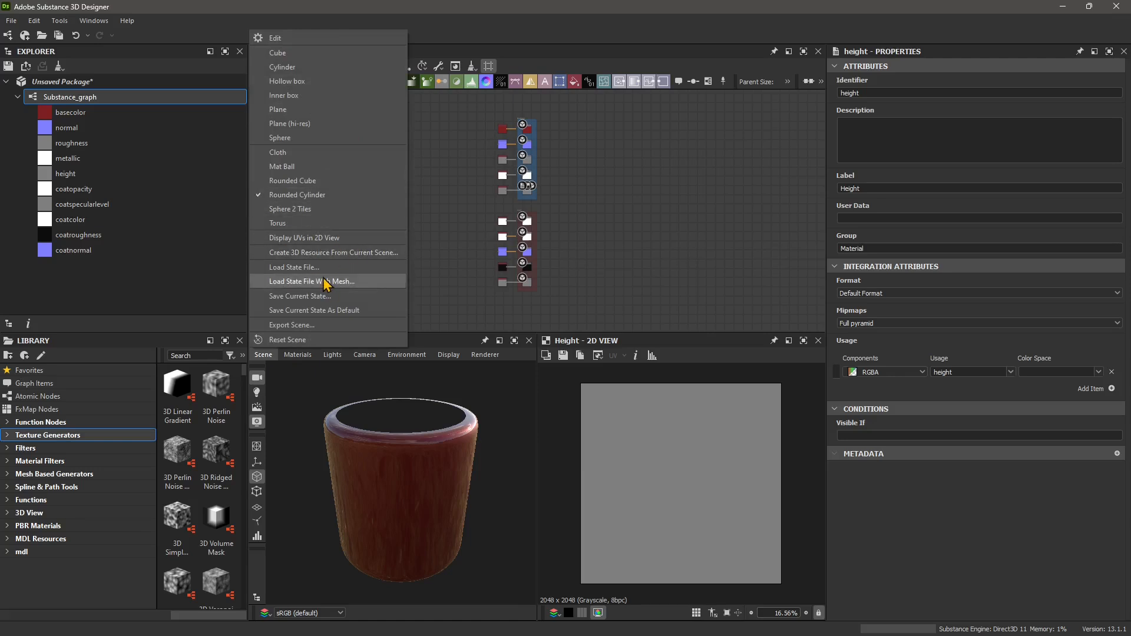
left_click(294, 154)
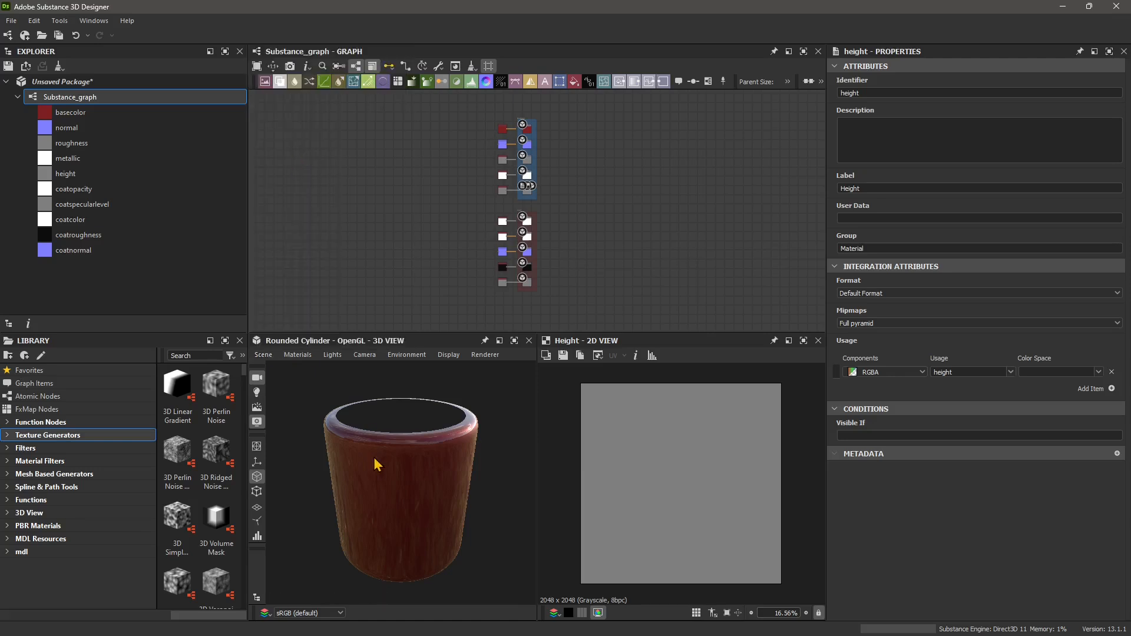
Try the Plane, Hollow box and Cube meshes as preview objects in the 3D view.
left_click(264, 355)
left_click(321, 112)
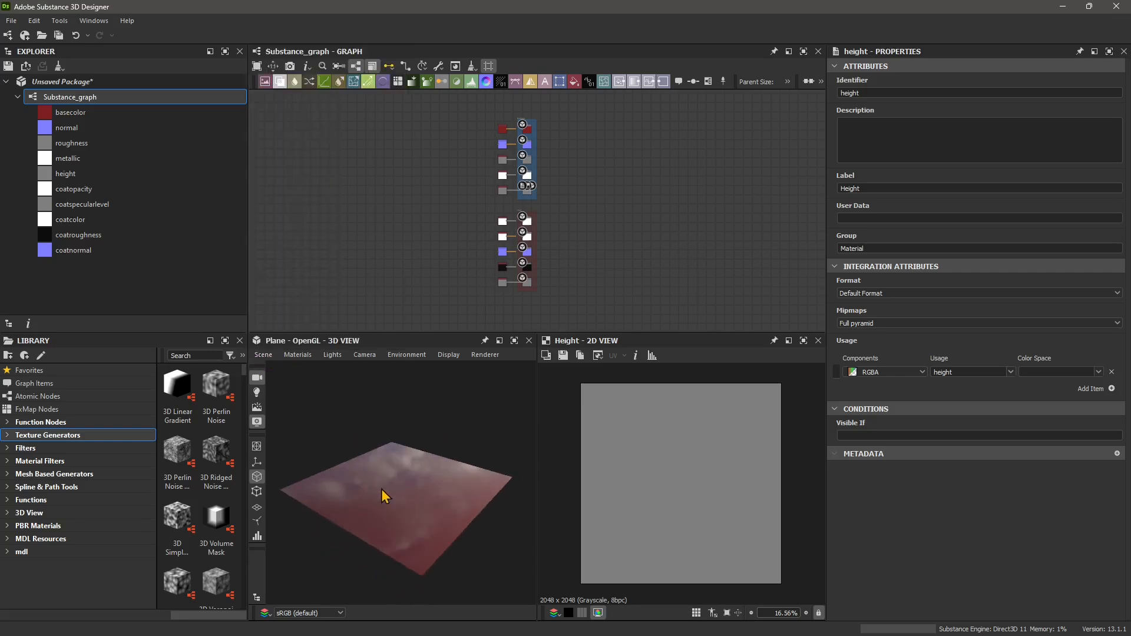
left_click(269, 357)
left_click(312, 83)
left_click(263, 355)
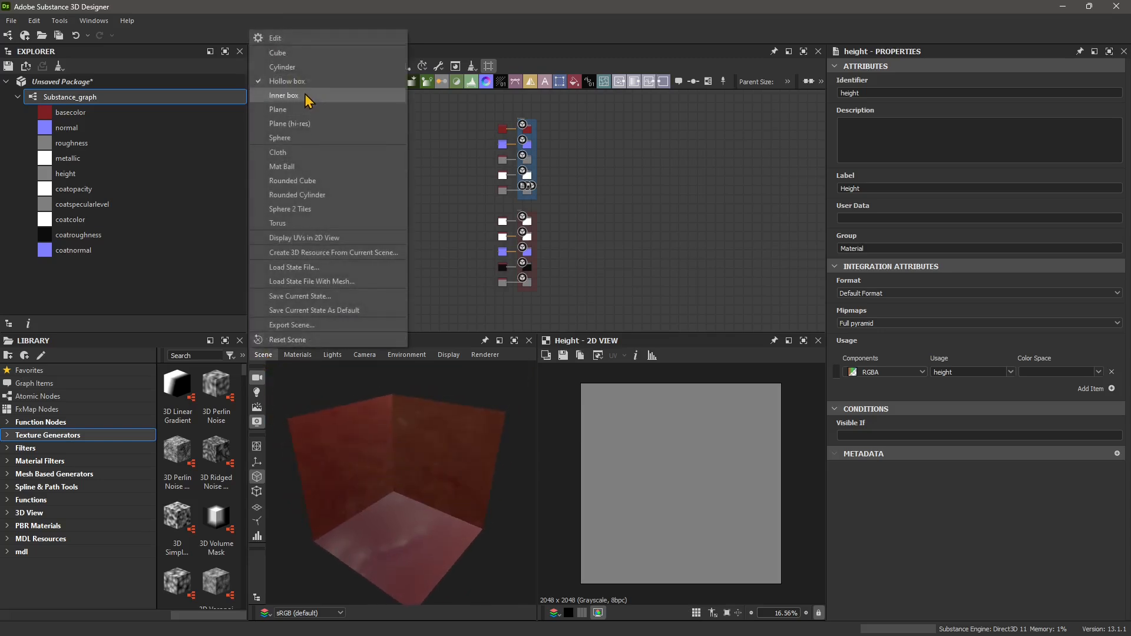
left_click(296, 53)
In File Explorer's share folder, check the properties of men-long-sleeve-shirt-001 and load that FBX as the preview mesh in the 3D view.
key("alt+Tab")
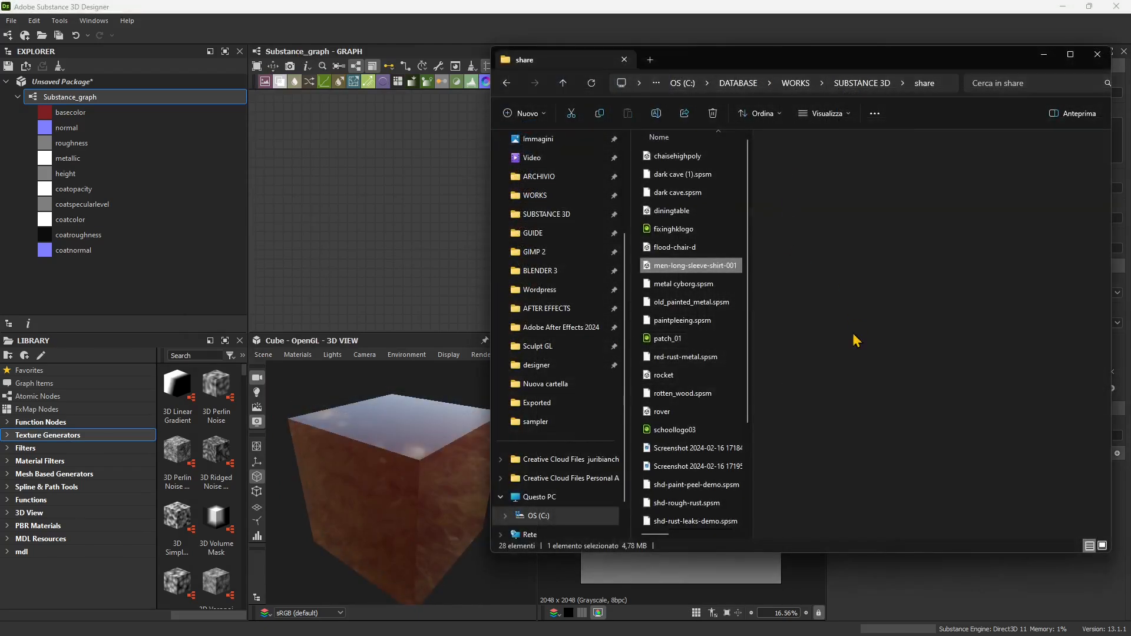
left_click_drag(755, 286, 902, 291)
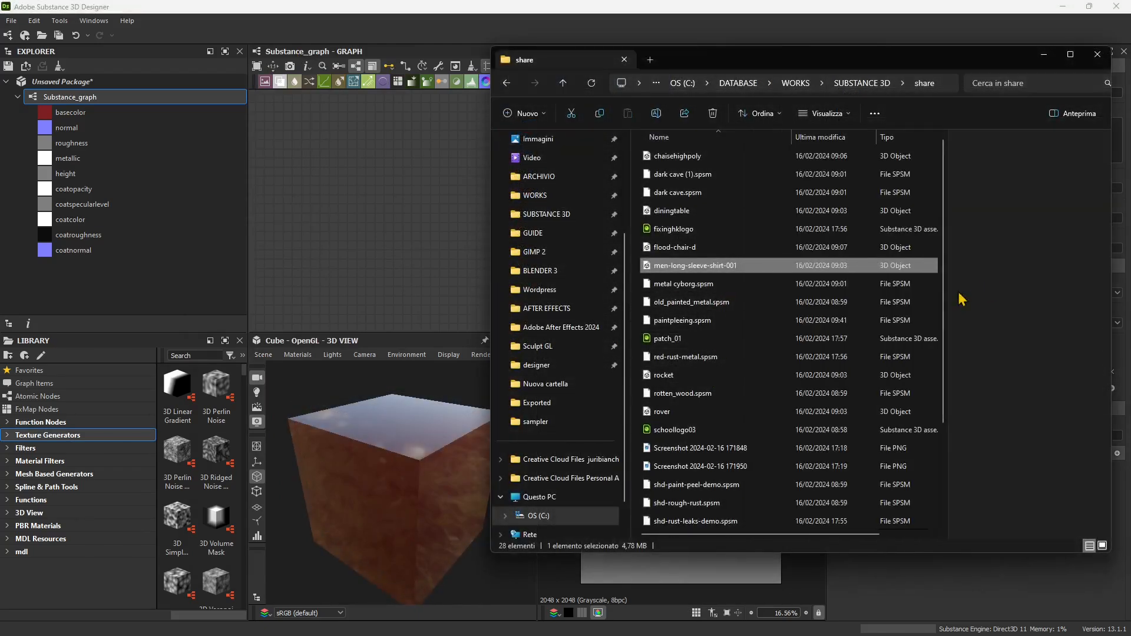
right_click(676, 270)
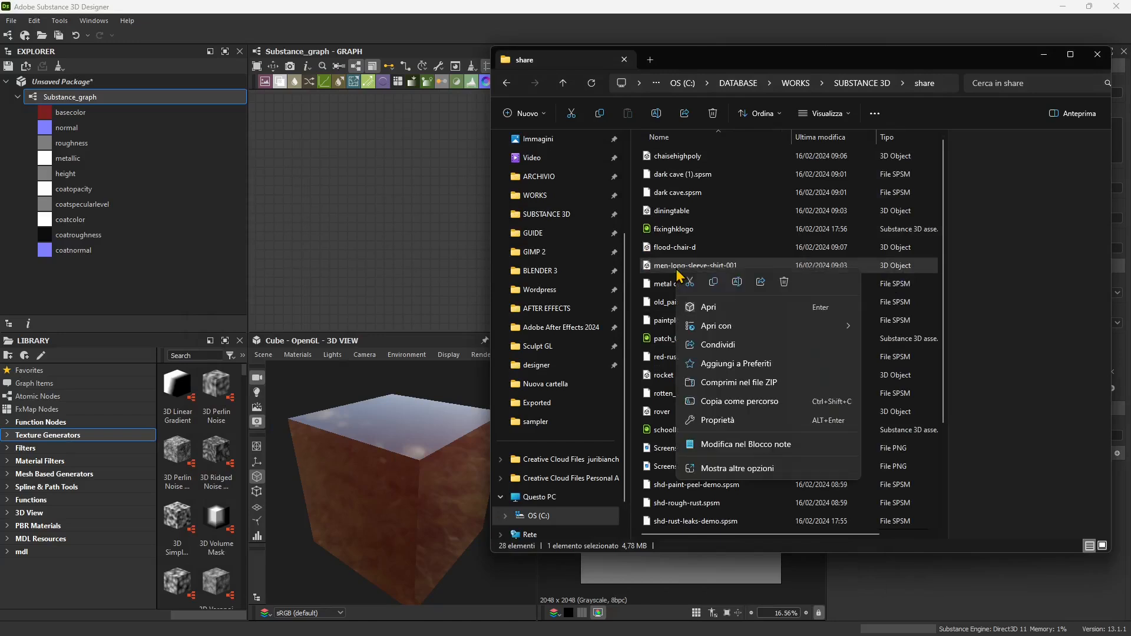
left_click(718, 421)
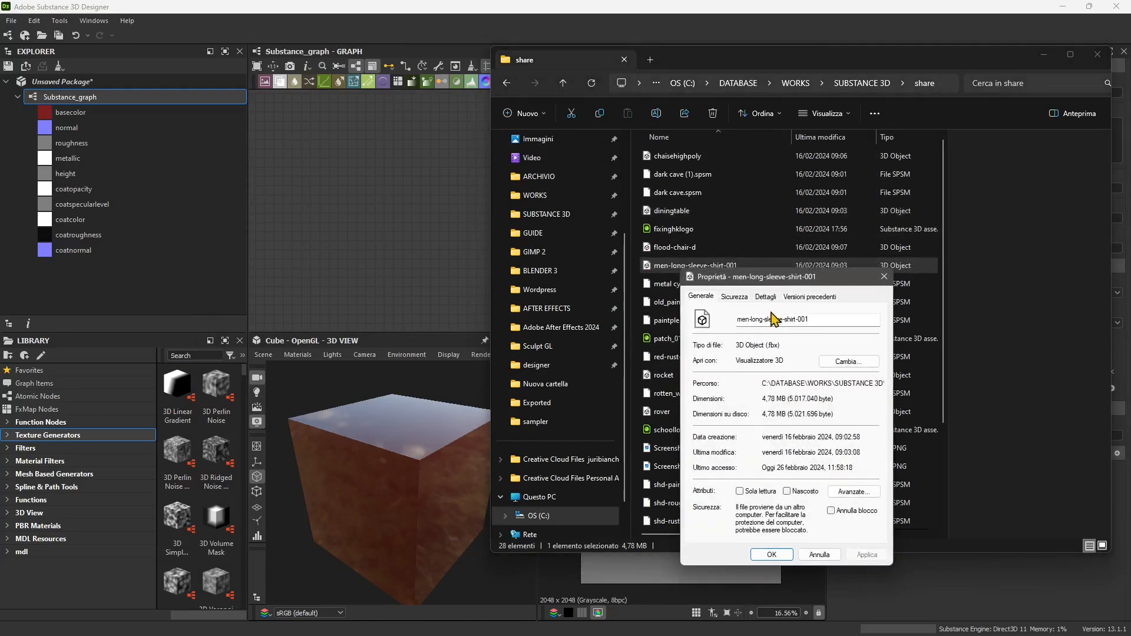
left_click_drag(792, 276, 759, 233)
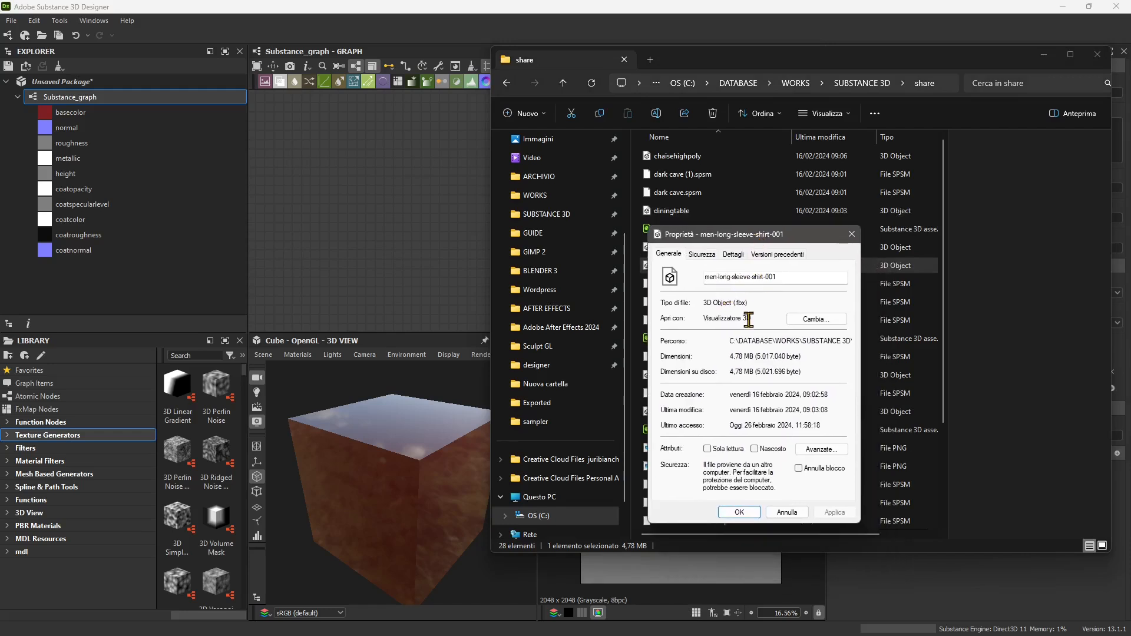
left_click(852, 234)
left_click_drag(678, 266, 438, 475)
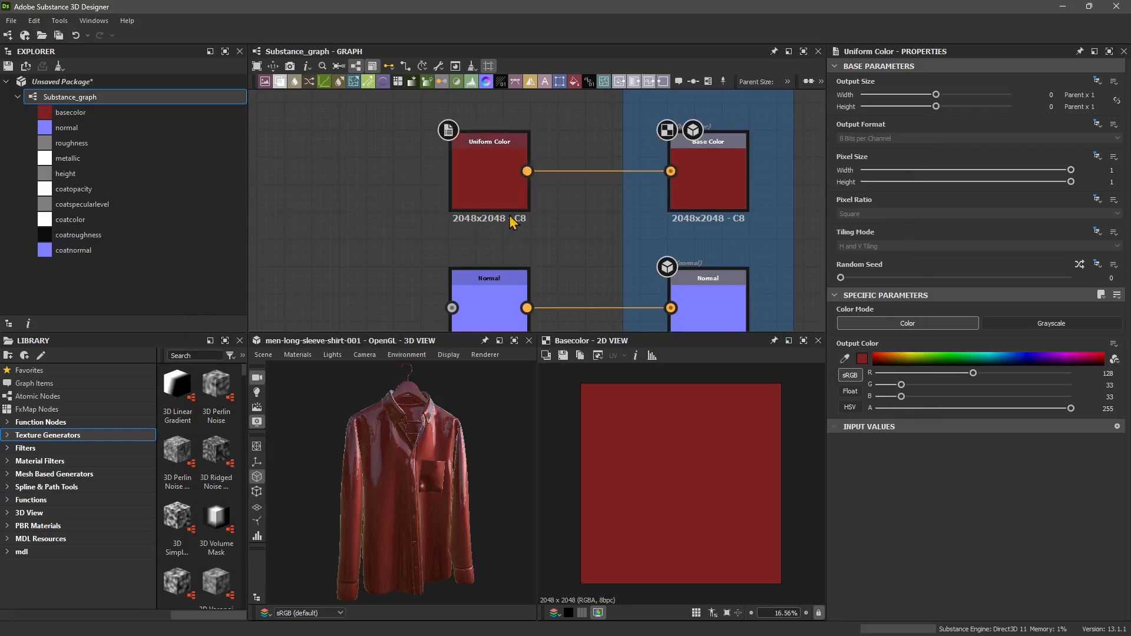
Compare the properties of the Base Color output with those of the Uniform Color node feeding it.
middle_click_drag(556, 256, 476, 247)
left_click(644, 177)
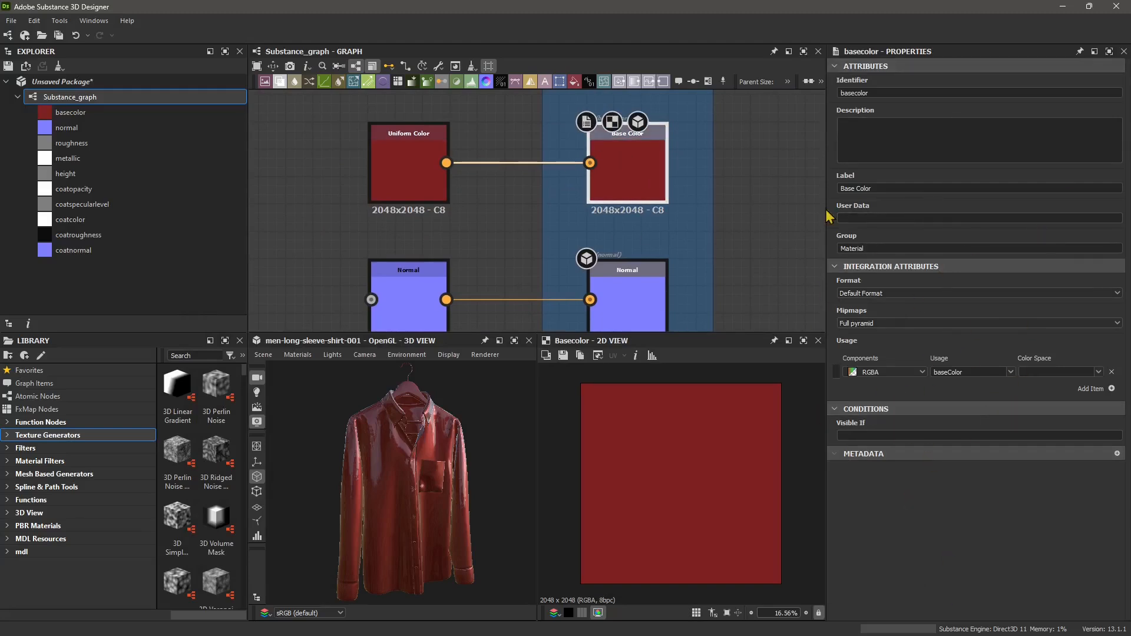
left_click(411, 176)
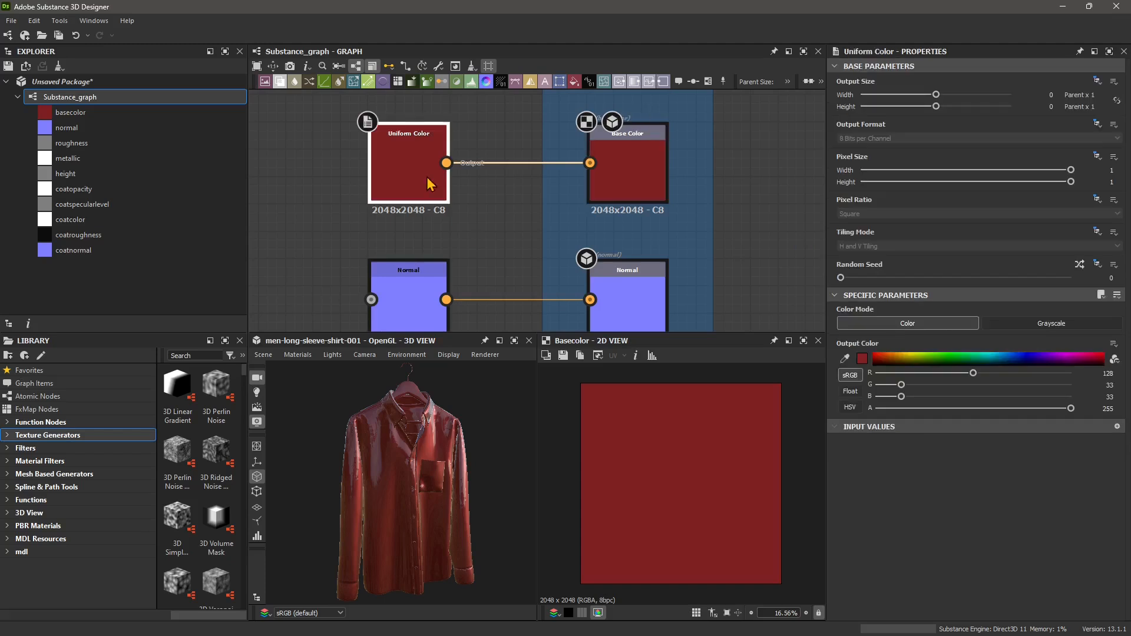
left_click(654, 159)
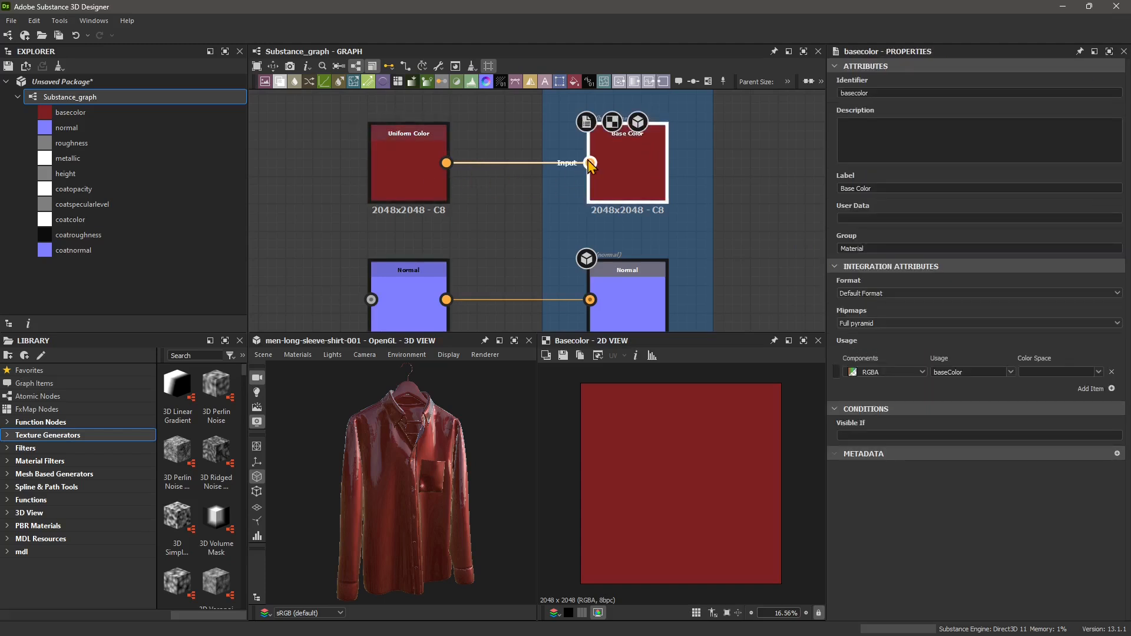
middle_click_drag(532, 204, 533, 201)
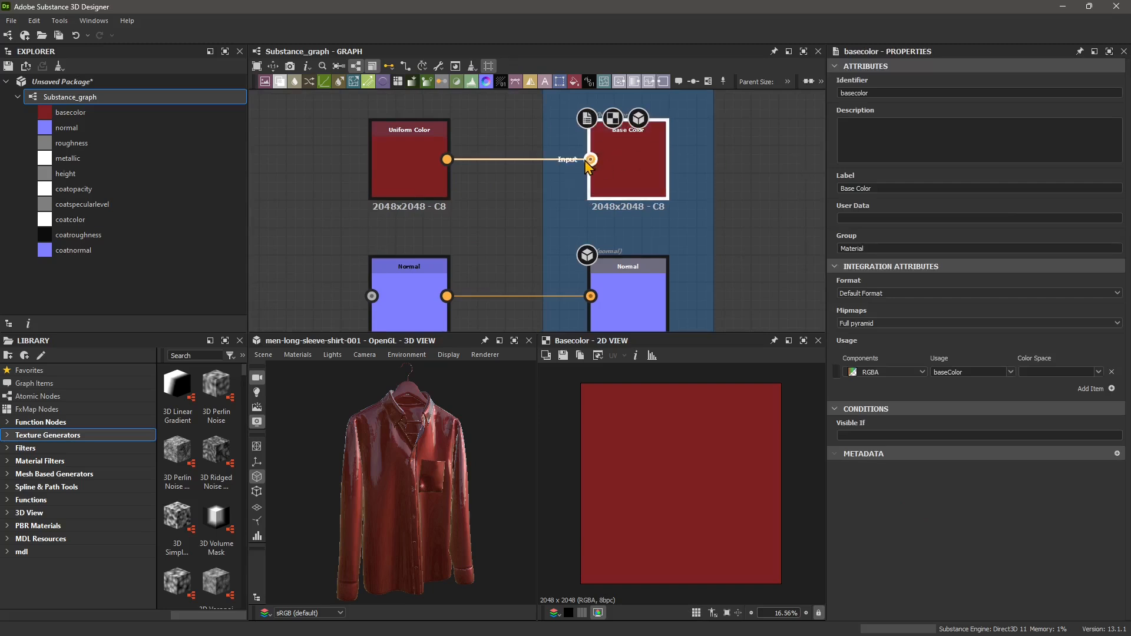
left_click(433, 168)
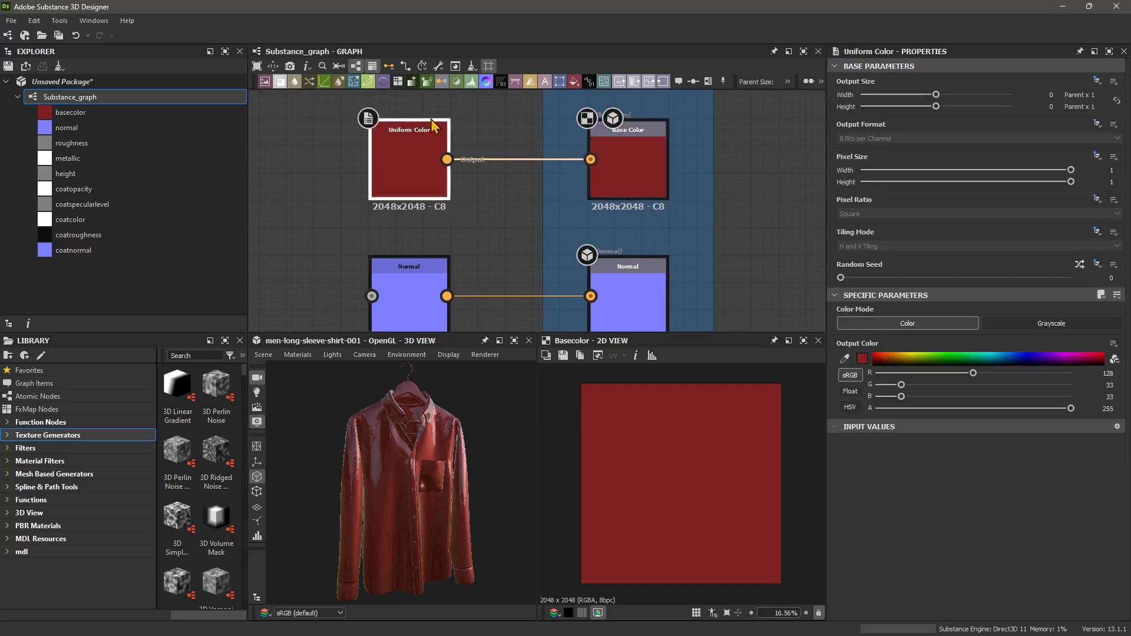
middle_click_drag(439, 206, 398, 205)
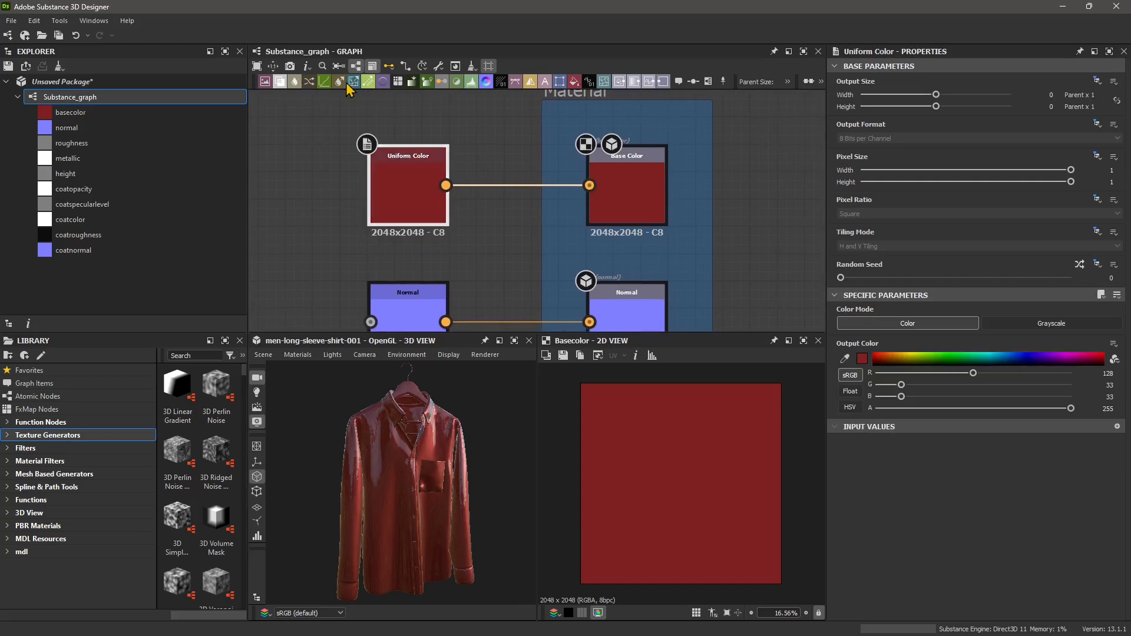
Examine the graph's context commands and the searchable list of nodes that can be added.
right_click(494, 211)
mouse_move(520, 213)
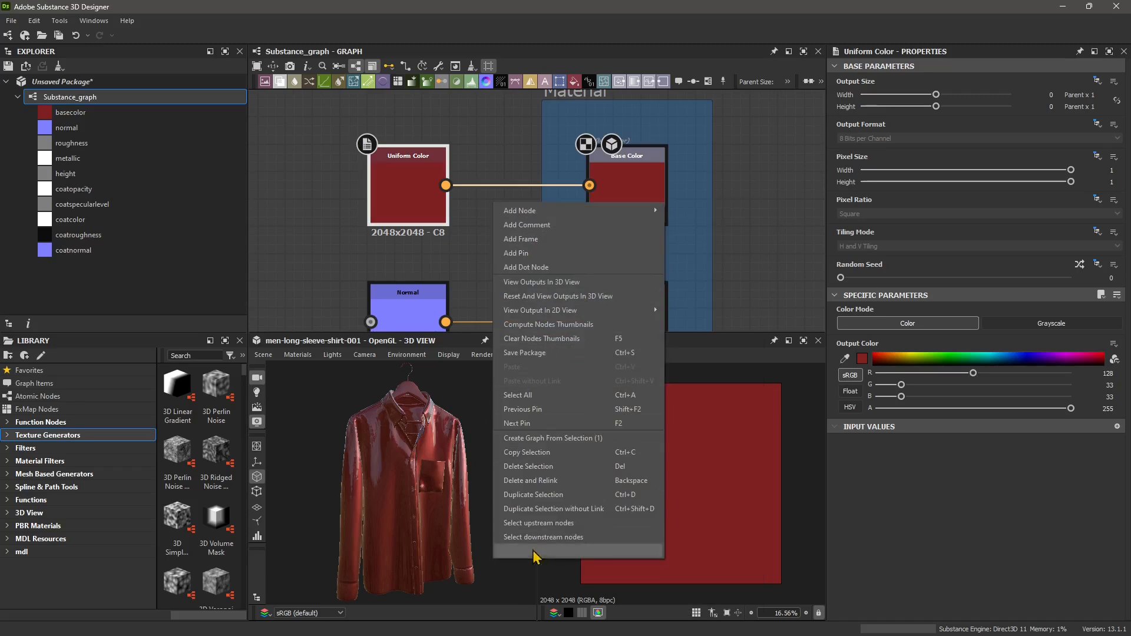
left_click(488, 174)
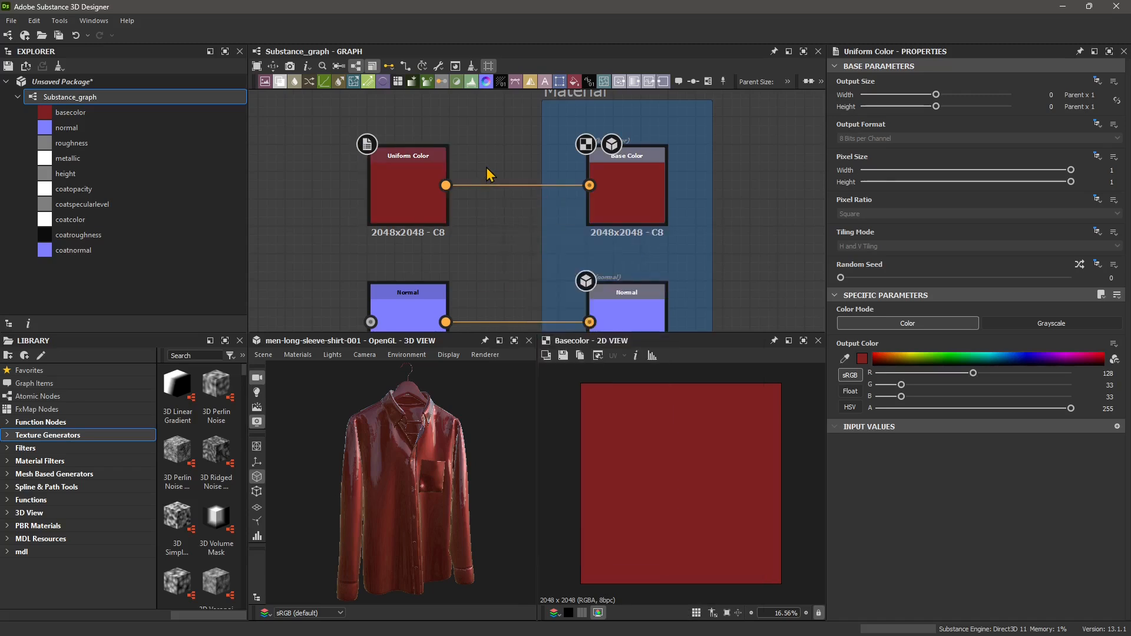
right_click(488, 169)
left_click(477, 159)
key("space")
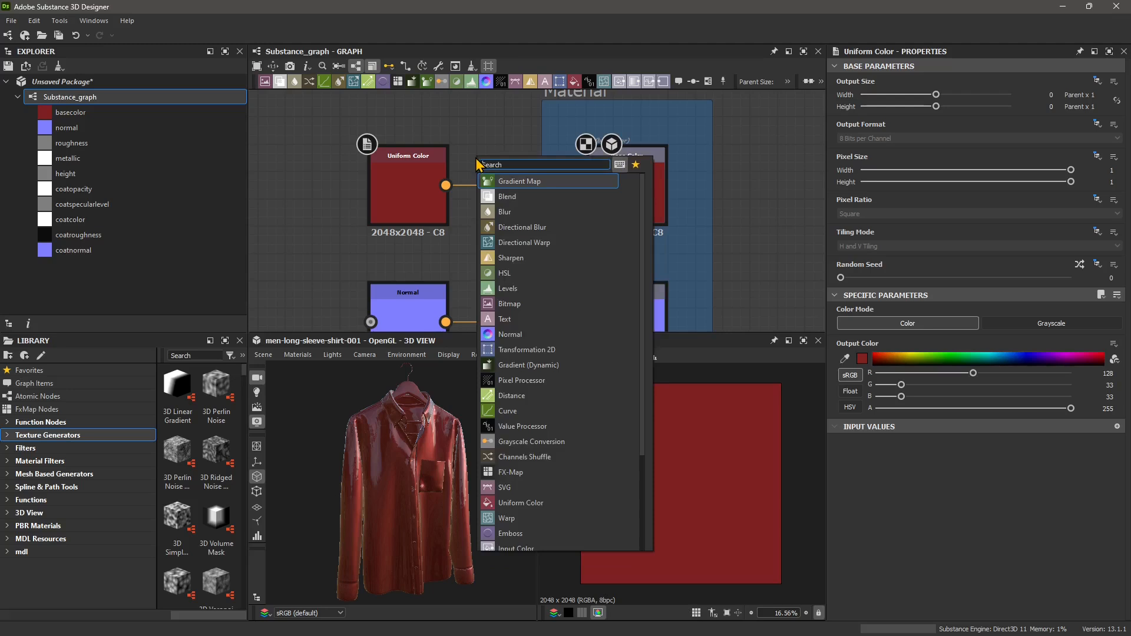
key("Escape")
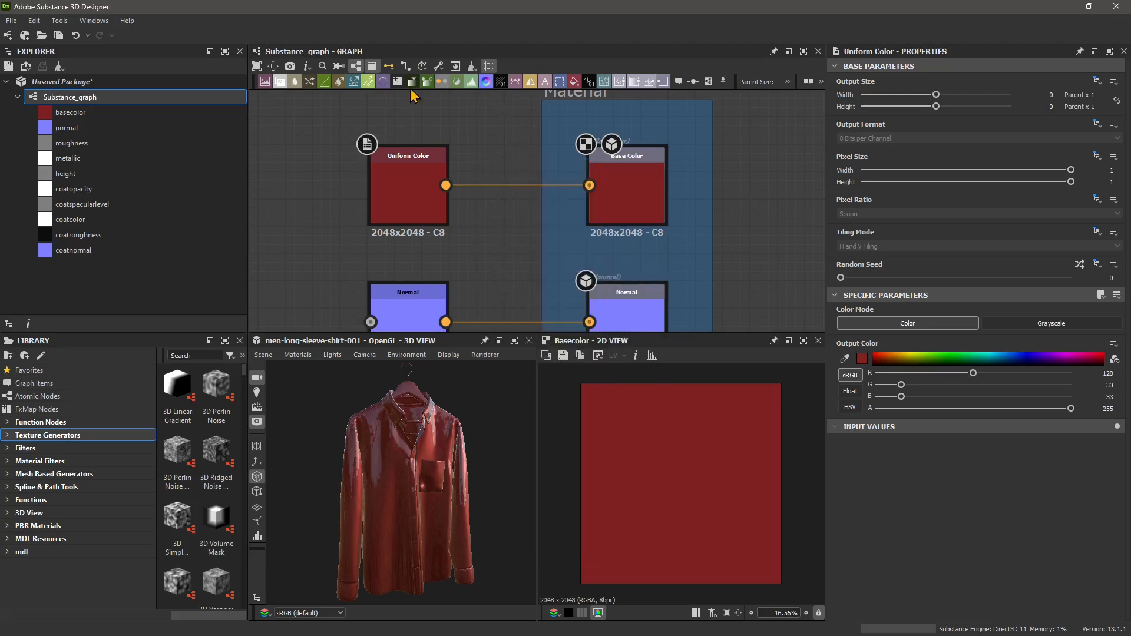
Set the Uniform Color node feeding Base Color to green, about R 29, G 138, B 0.
left_click(415, 188)
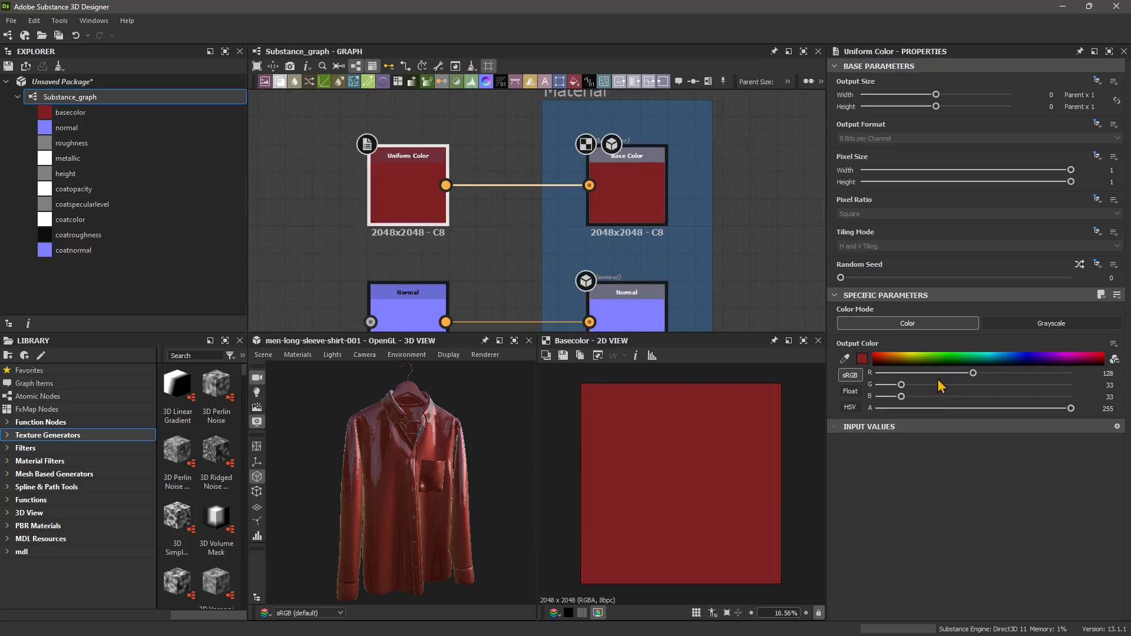
left_click(945, 359)
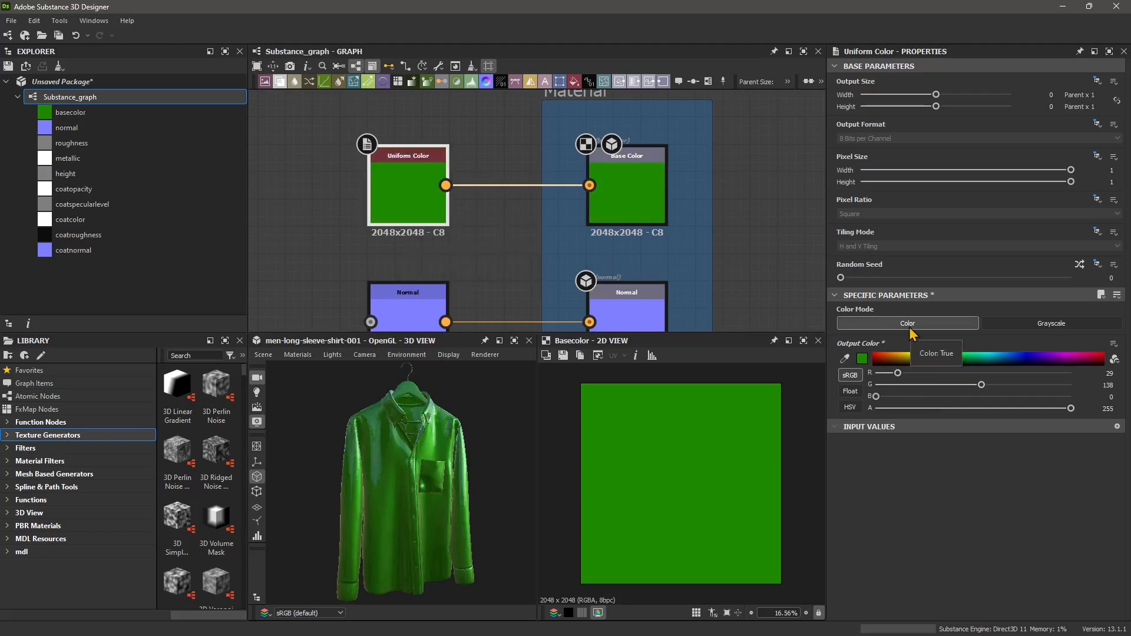
Inspect the properties of the Normal output and of the Normal node connected to it.
scroll(496, 191, "down", 1)
middle_click_drag(558, 300, 554, 200)
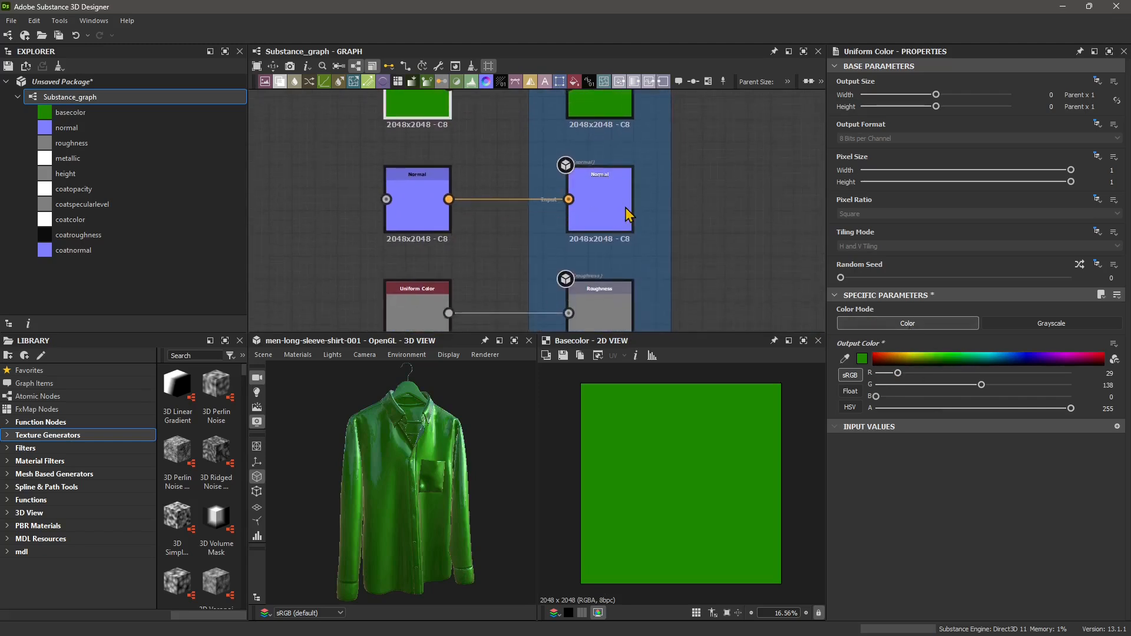
left_click(578, 219)
left_click(443, 222)
Set the grayscale output color of the Uniform Color node feeding Roughness to white, 255.
mouse_move(534, 277)
middle_mouse_down()
mouse_move(541, 206)
mouse_move(515, 232)
mouse_move(513, 223)
middle_mouse_up()
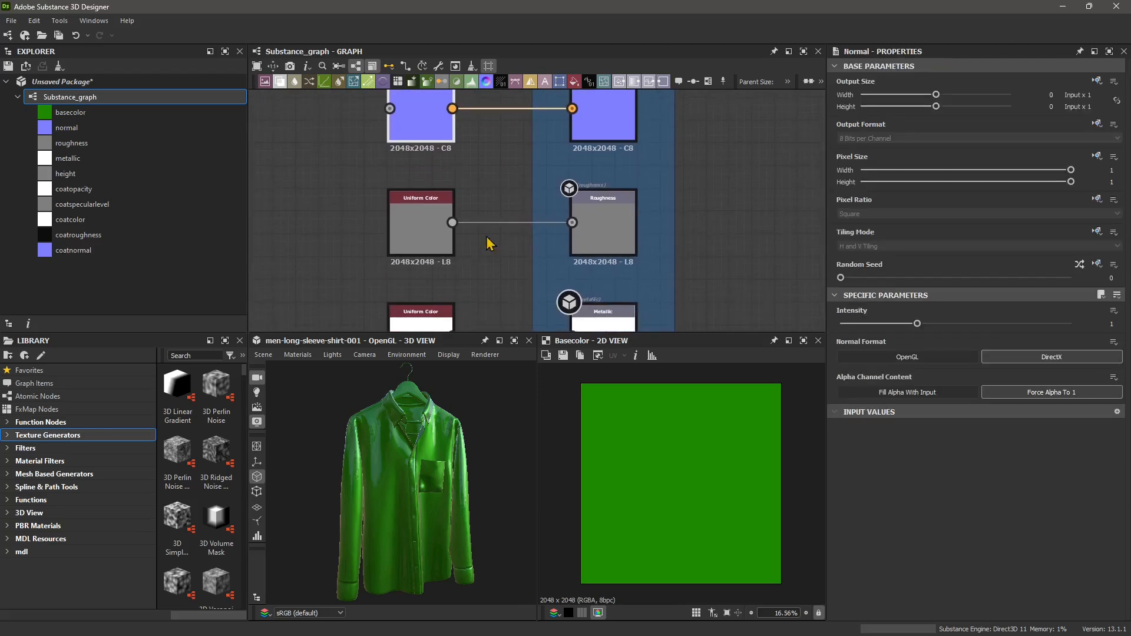
left_click(604, 246)
left_click(430, 243)
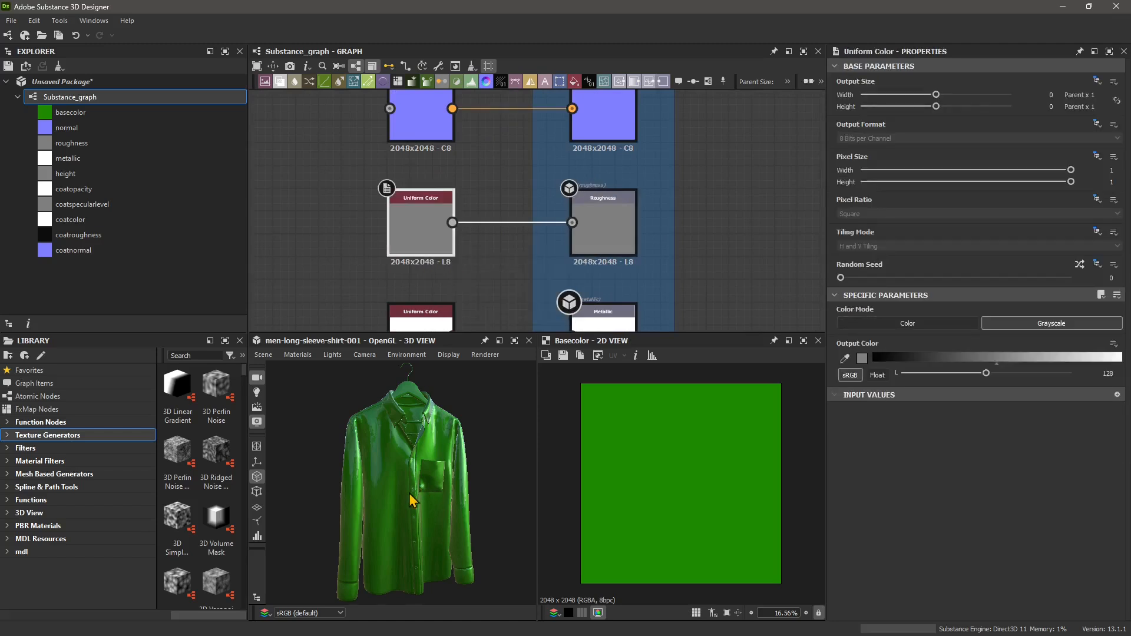
left_click_drag(413, 497, 422, 465)
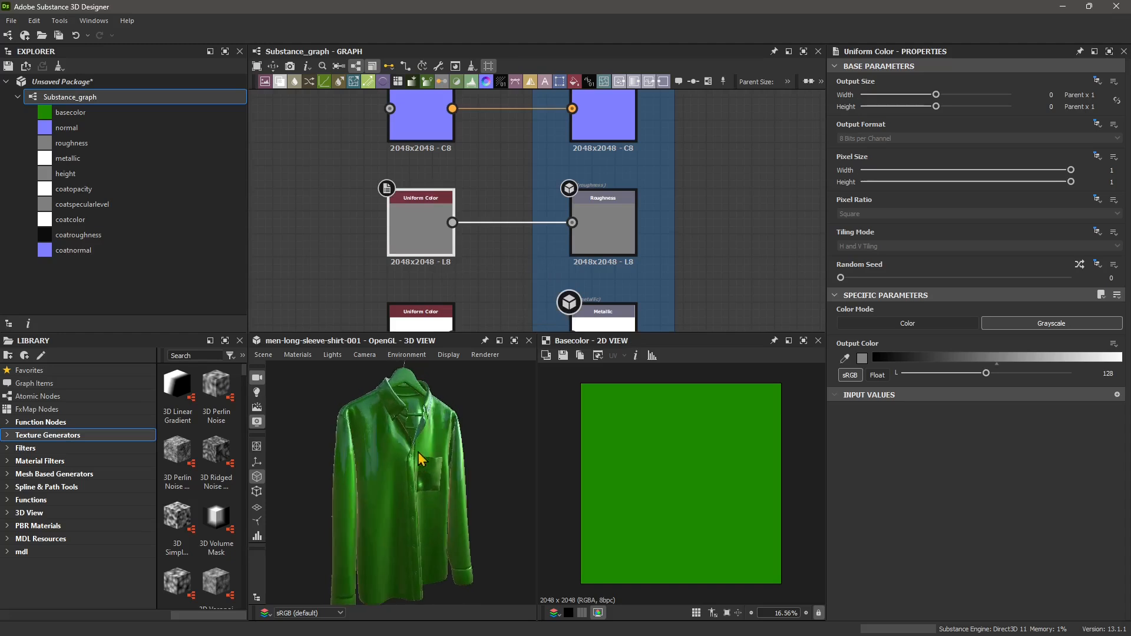
left_click_drag(1000, 362, 1127, 373)
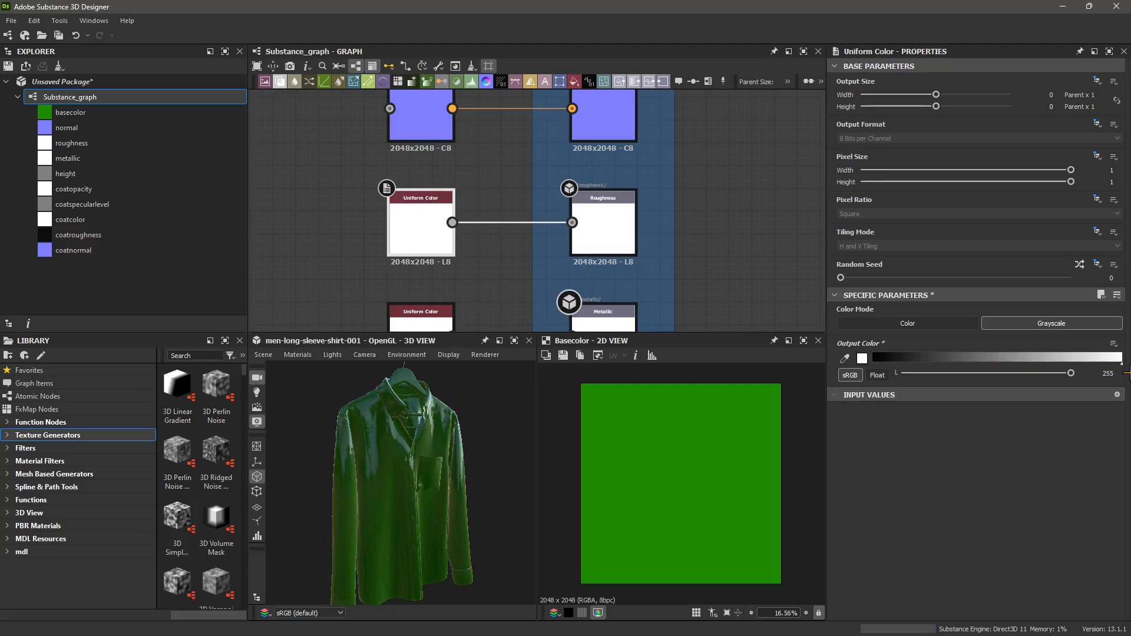
left_click_drag(988, 375, 1126, 389)
Set the grayscale output color of the Uniform Color node feeding Metallic to black, 0.
scroll(590, 273, "down", 2)
middle_click_drag(654, 269, 638, 177)
scroll(534, 203, "up", 2)
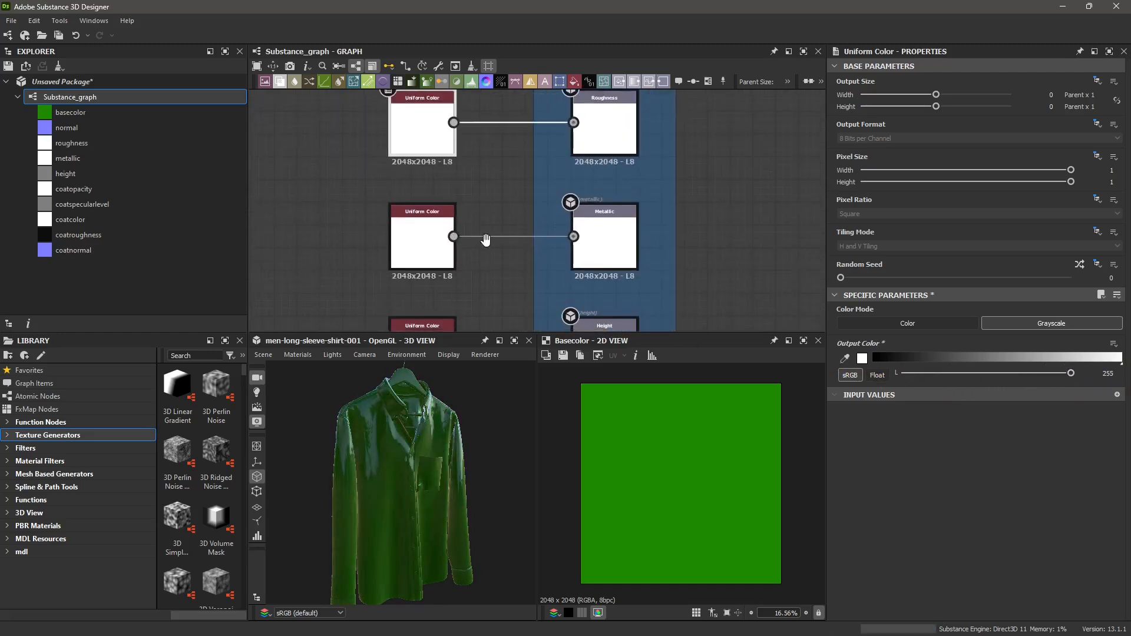
middle_click_drag(485, 242, 486, 207)
left_click(610, 222)
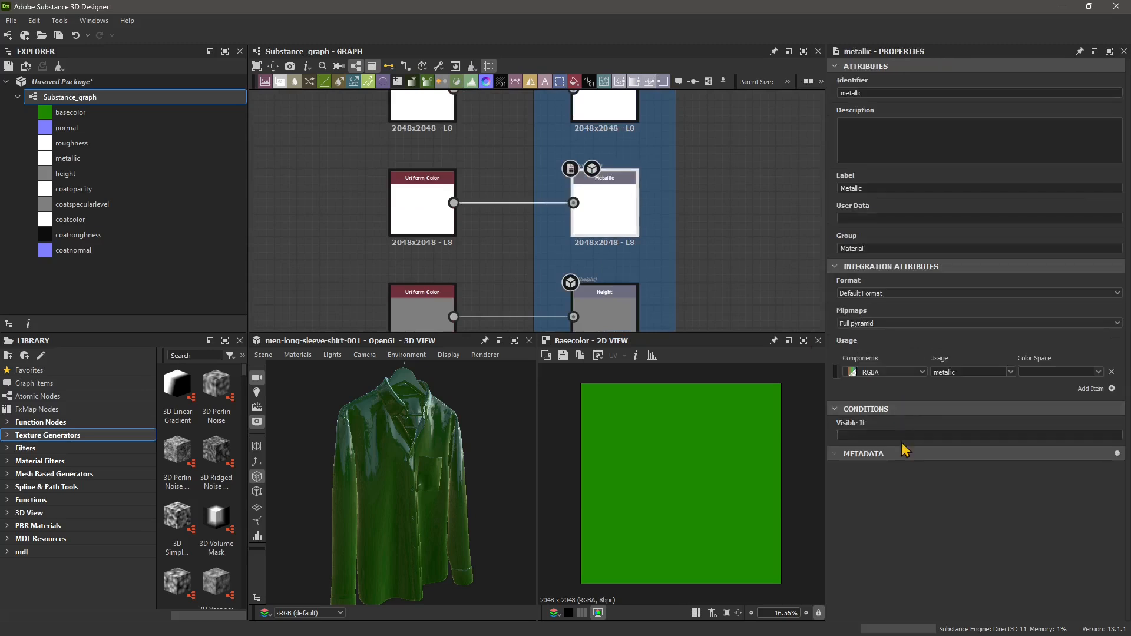
left_click(440, 220)
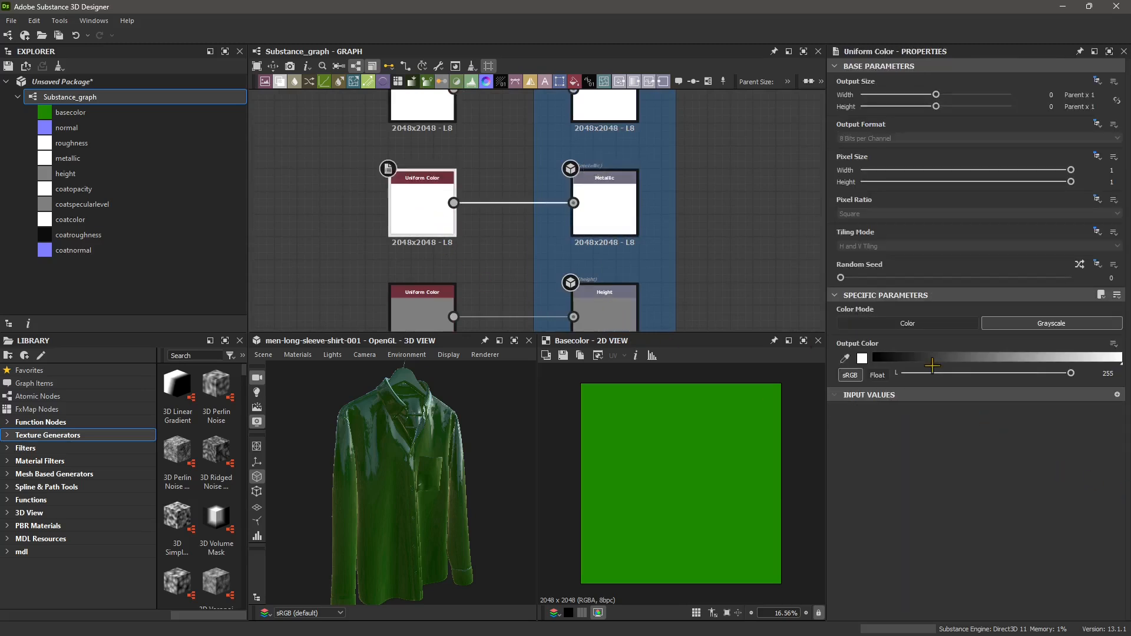
left_click_drag(1043, 360, 848, 357)
Inspect the Height output's attributes and view the shirt mesh from behind and from the side.
middle_click_drag(447, 263, 447, 235)
middle_click_drag(527, 204, 547, 134)
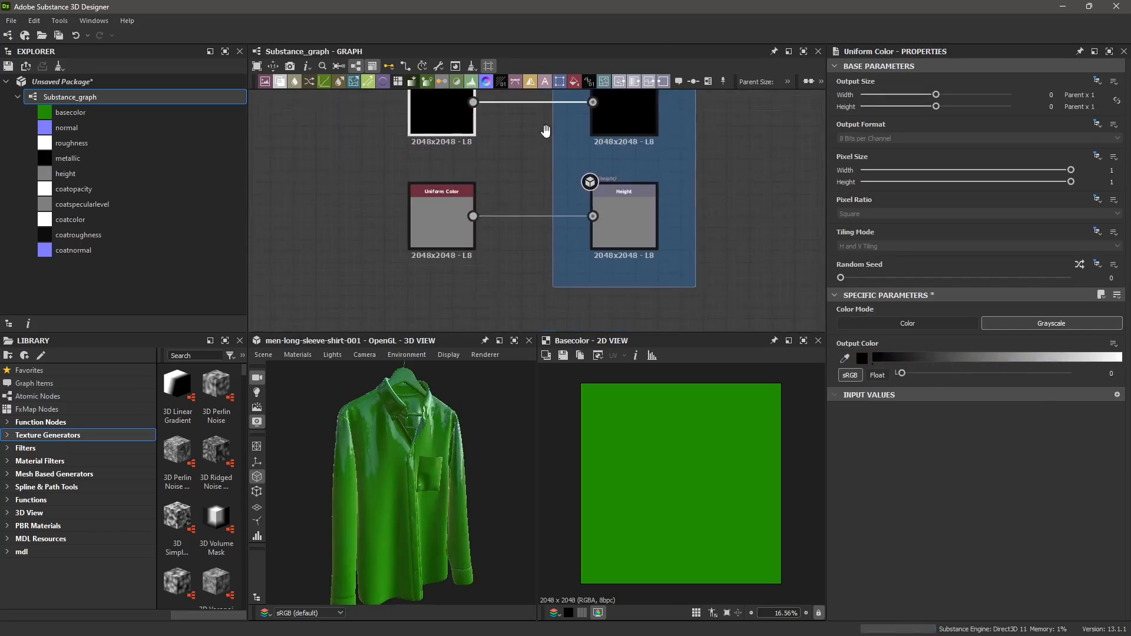
scroll(457, 222, "up", 1)
left_click(649, 239)
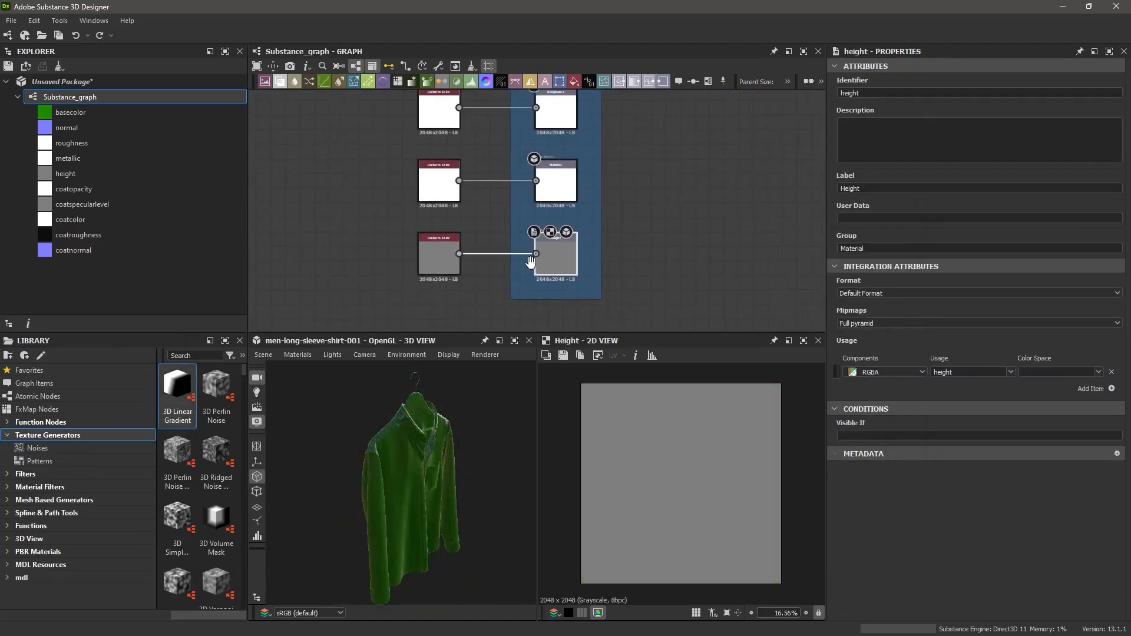
scroll(579, 258, "up", 2)
scroll(577, 258, "up", 1)
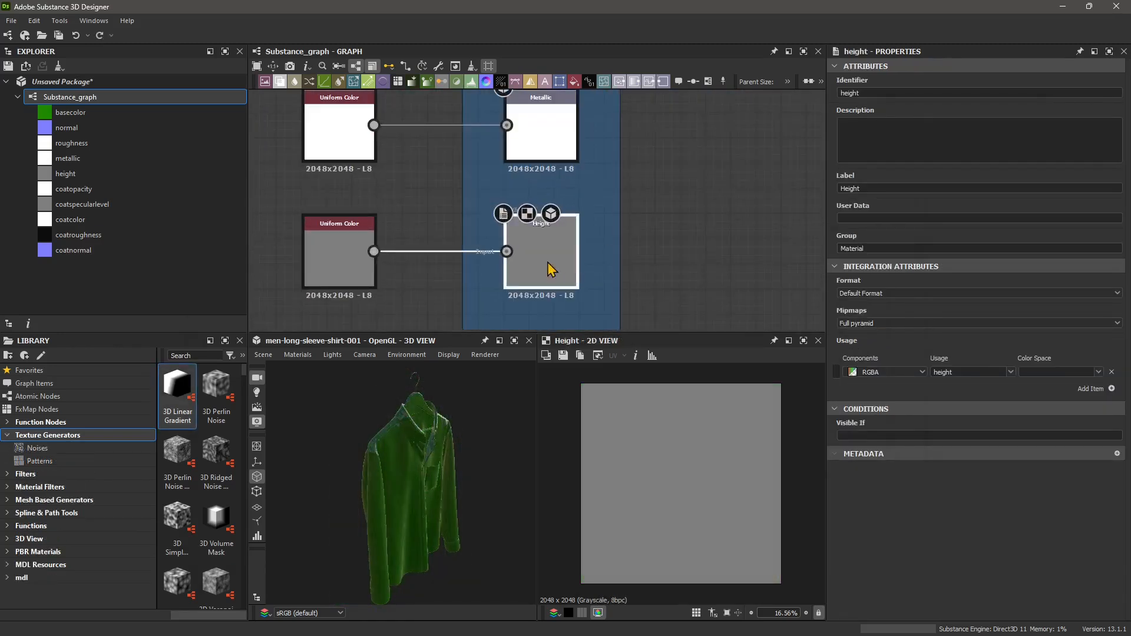
mouse_move(399, 436)
left_mouse_down()
mouse_move(383, 503)
mouse_move(468, 499)
mouse_move(391, 450)
left_mouse_up()
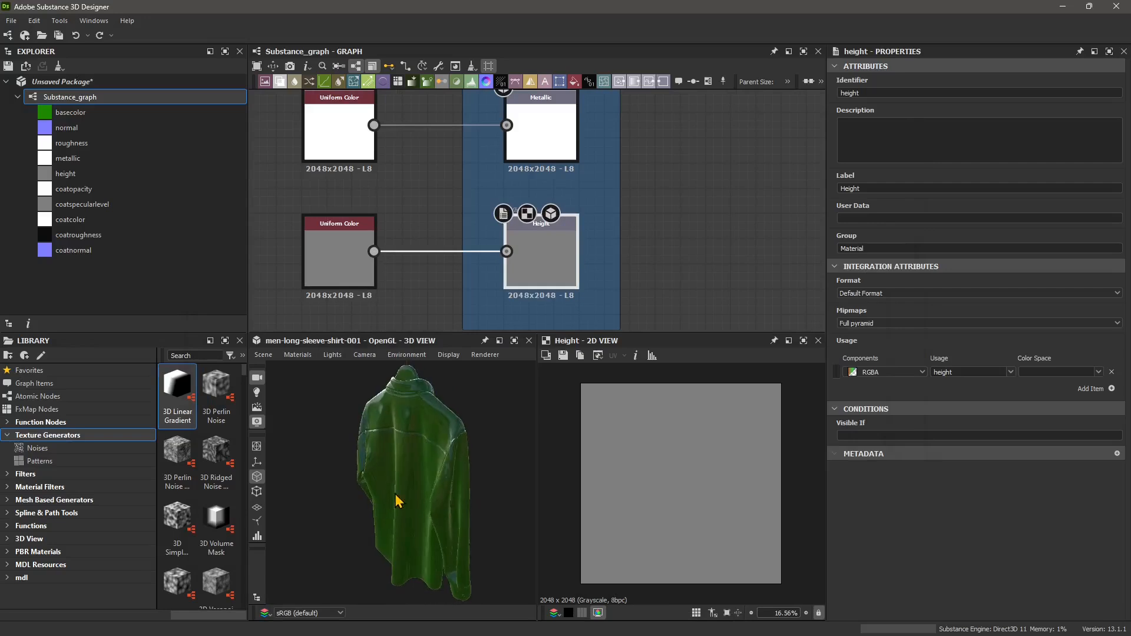
left_click_drag(443, 364, 409, 524)
Examine the outputs in the Coat frame with their connected nodes, and view the shirt mesh from the front.
scroll(600, 257, "down", 1)
scroll(613, 240, "down", 5)
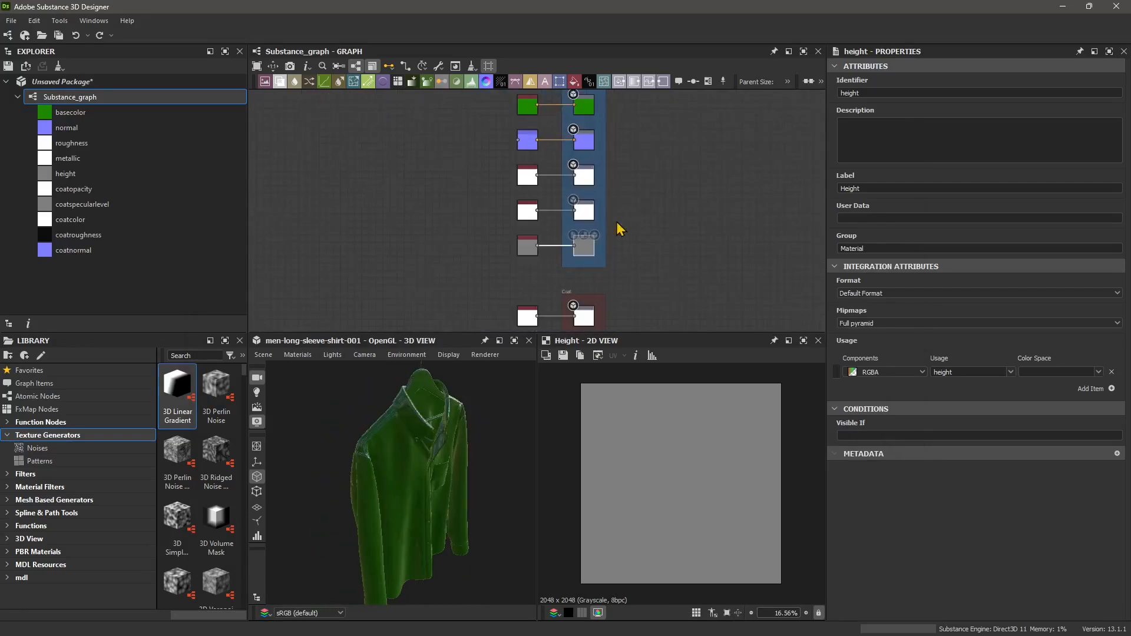
middle_click_drag(602, 250, 569, 184)
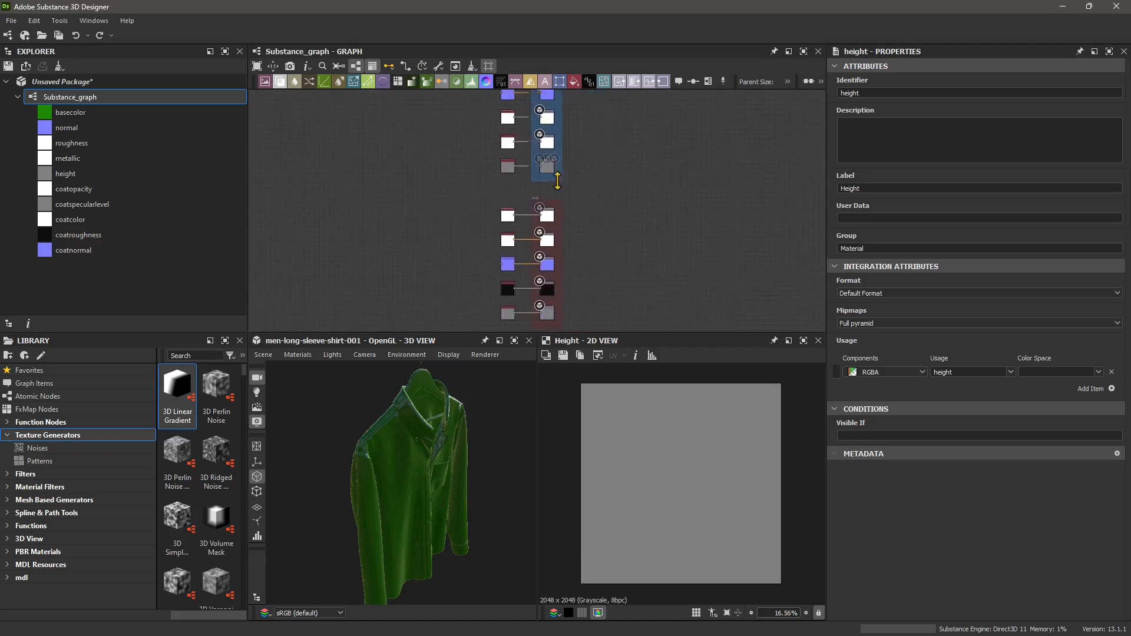
scroll(552, 196, "up", 4)
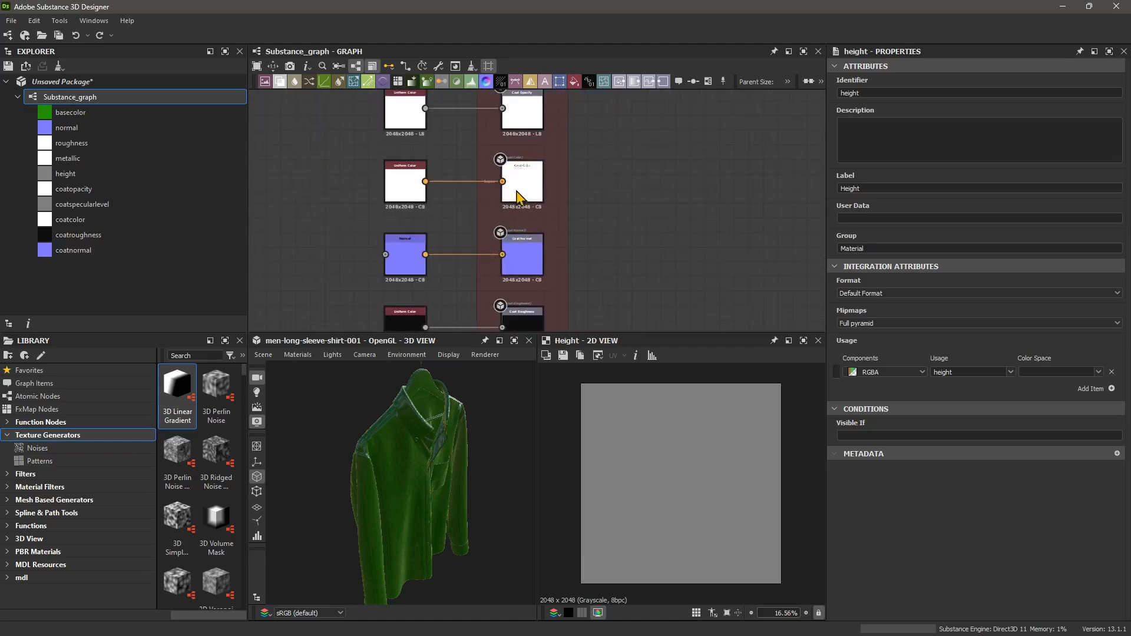
middle_click_drag(545, 316, 547, 211)
left_click(522, 225)
left_click(430, 240)
mouse_move(427, 468)
left_mouse_down()
mouse_move(394, 444)
mouse_move(412, 475)
left_mouse_up()
left_click_drag(455, 437, 436, 413)
scroll(447, 236, "down", 2)
Delete the five nodes feeding the Coat outputs and check the uncoated shirt mesh up close.
left_click(421, 306)
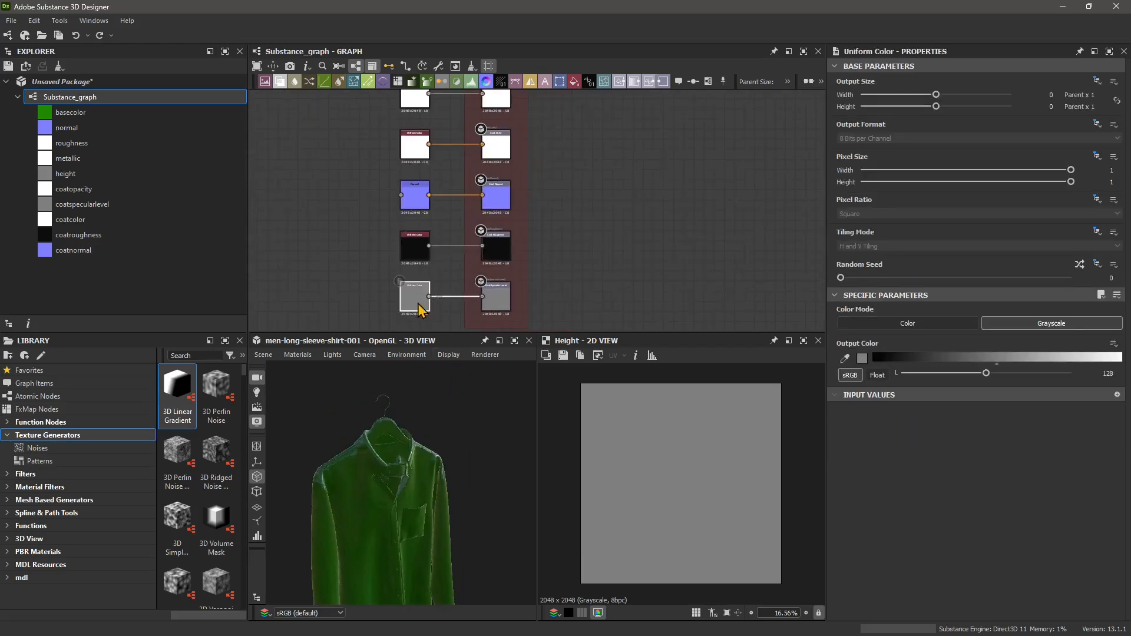
key("Delete")
left_click(420, 245)
key("Delete")
left_click(423, 203)
key("Delete")
middle_click_drag(440, 185, 433, 256)
left_click(413, 203)
key("Delete")
left_click(408, 174)
key("Delete")
middle_click_drag(401, 479, 422, 408)
left_click_drag(422, 408, 450, 454)
middle_click_drag(450, 454, 427, 515)
left_click_drag(427, 515, 457, 521)
Focus the graph on the Uniform Color node feeding Height, and show the node image cache and node type filter options.
middle_click_drag(515, 171, 534, 314)
scroll(452, 195, "down", 4)
scroll(521, 198, "up", 1)
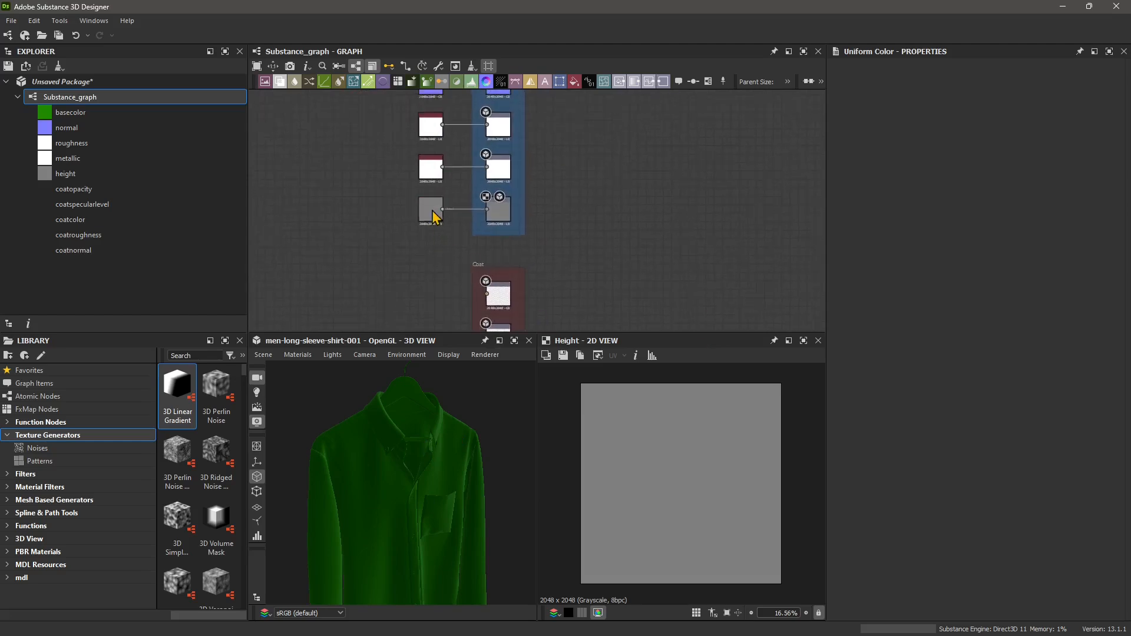
left_click(433, 211)
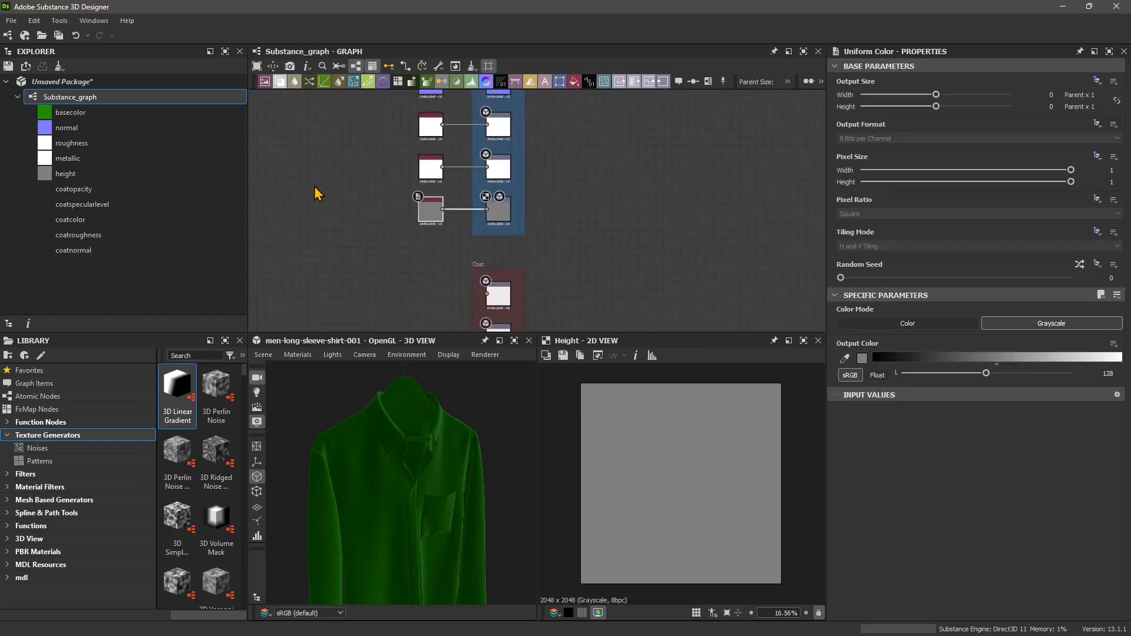
left_click(271, 65)
left_click(455, 66)
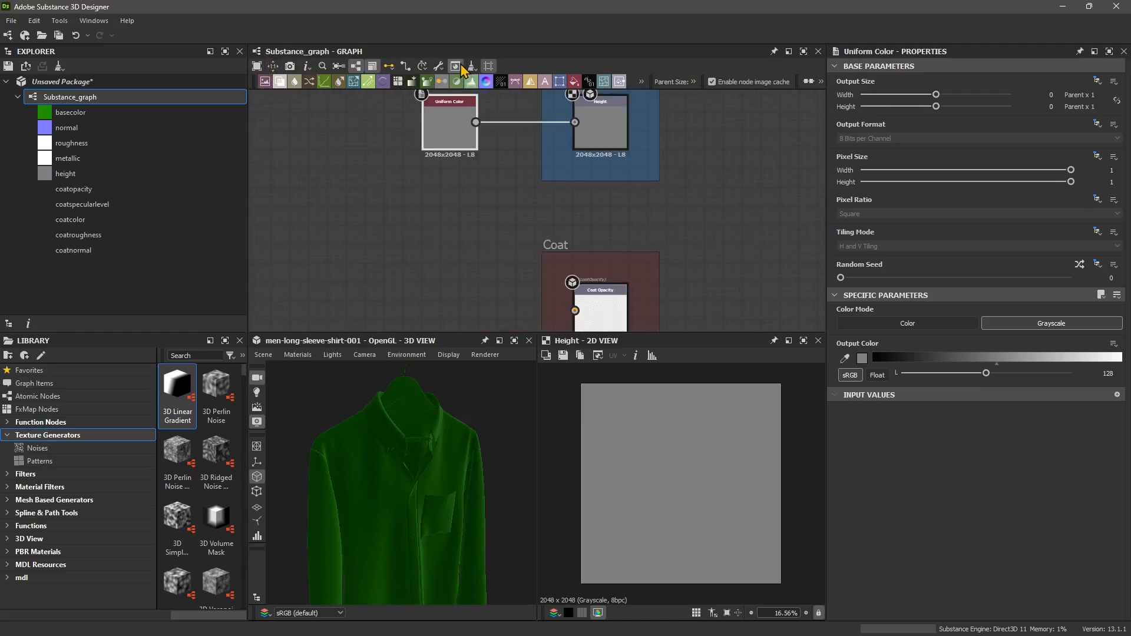
scroll(595, 174, "down", 2)
middle_click_drag(566, 164, 554, 186)
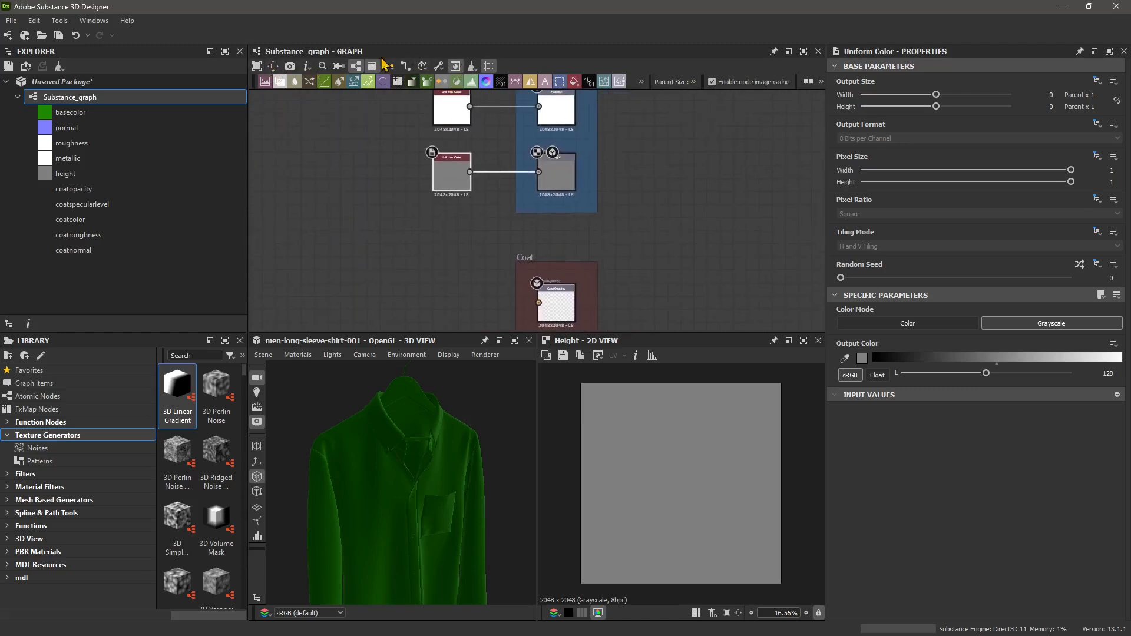
left_click(322, 67)
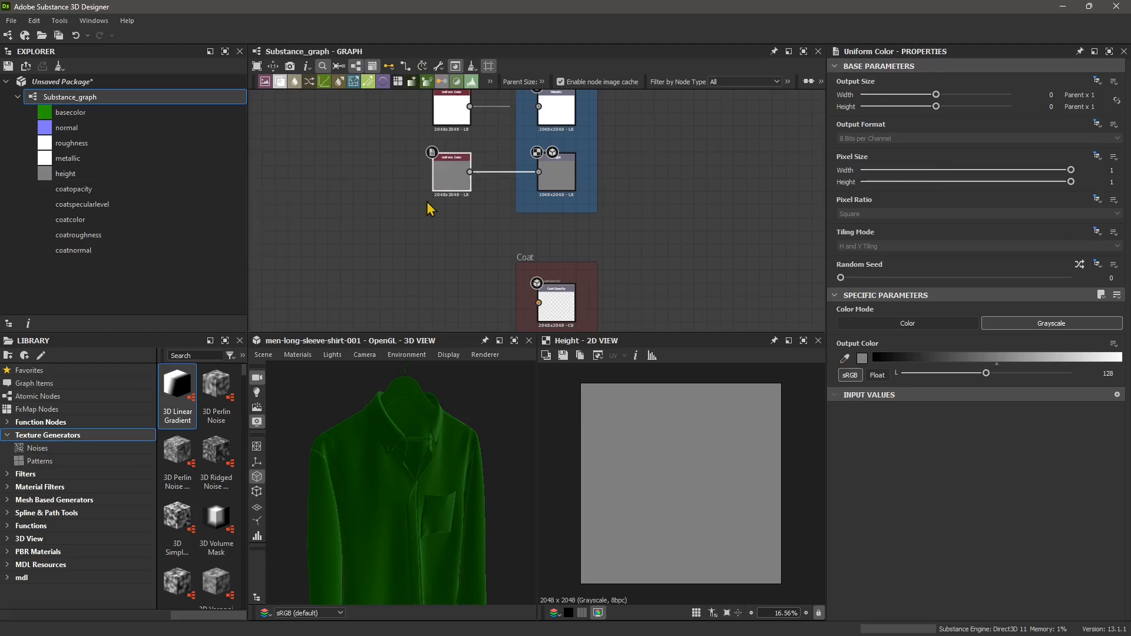
scroll(460, 263, "down", 2)
scroll(460, 267, "down", 3)
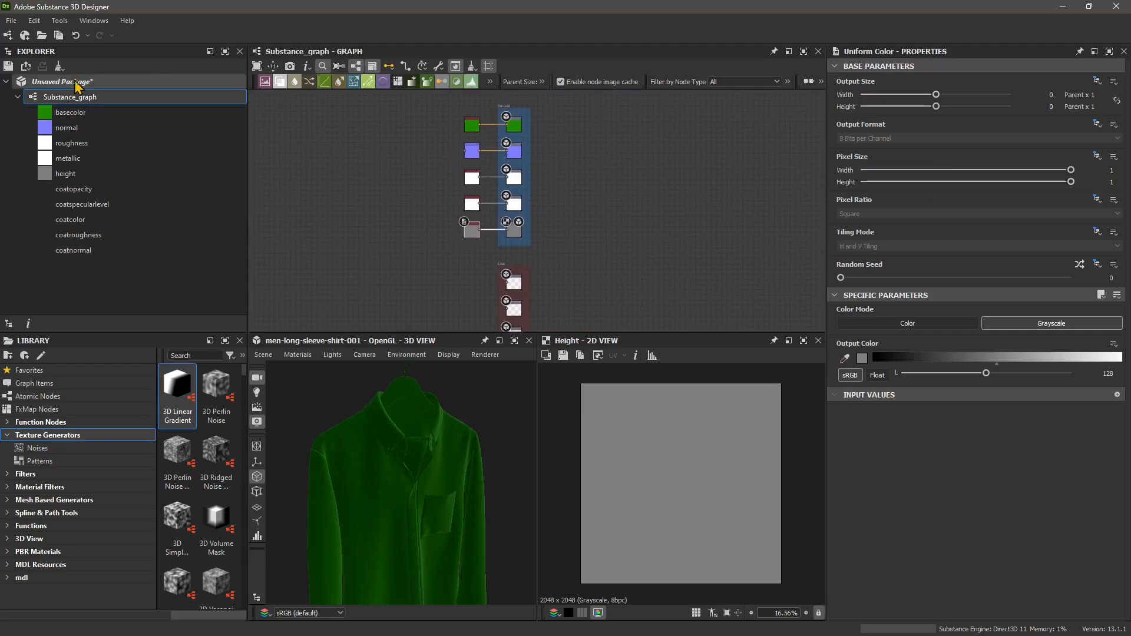
Create a new Substance graph in a new package from the Empty template.
left_click(11, 21)
mouse_move(14, 37)
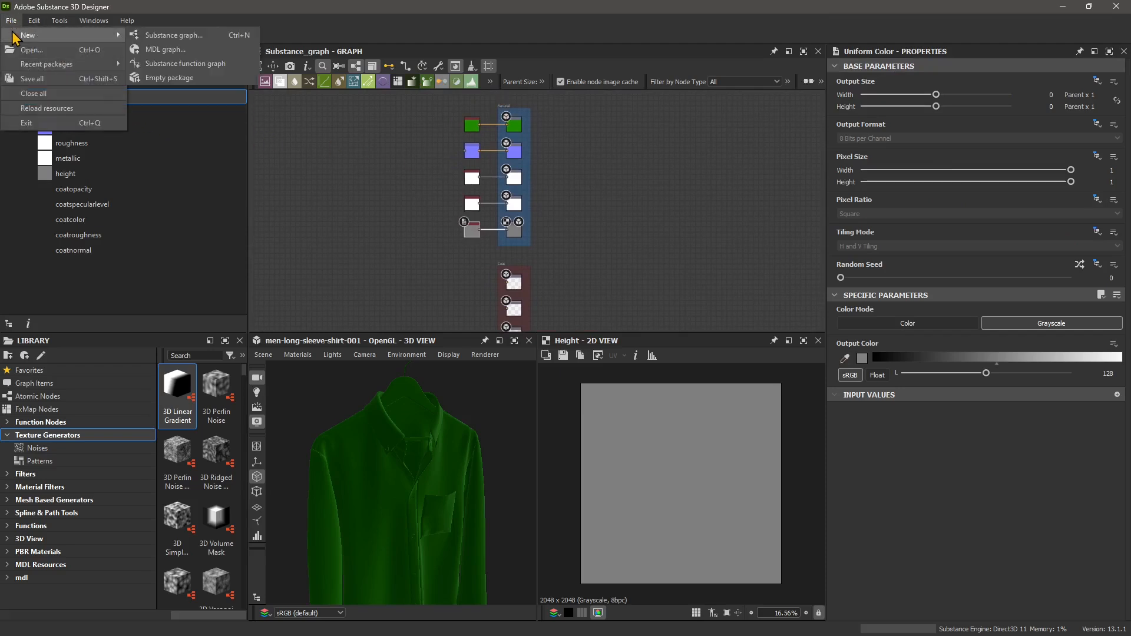
left_click(168, 35)
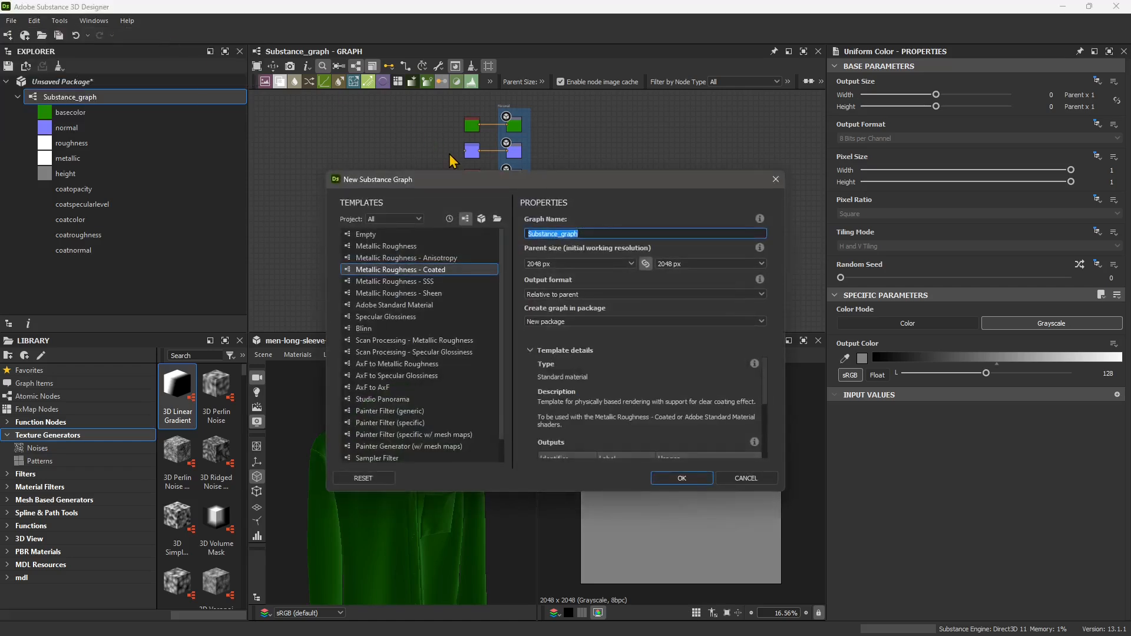
left_click(366, 235)
left_click(683, 479)
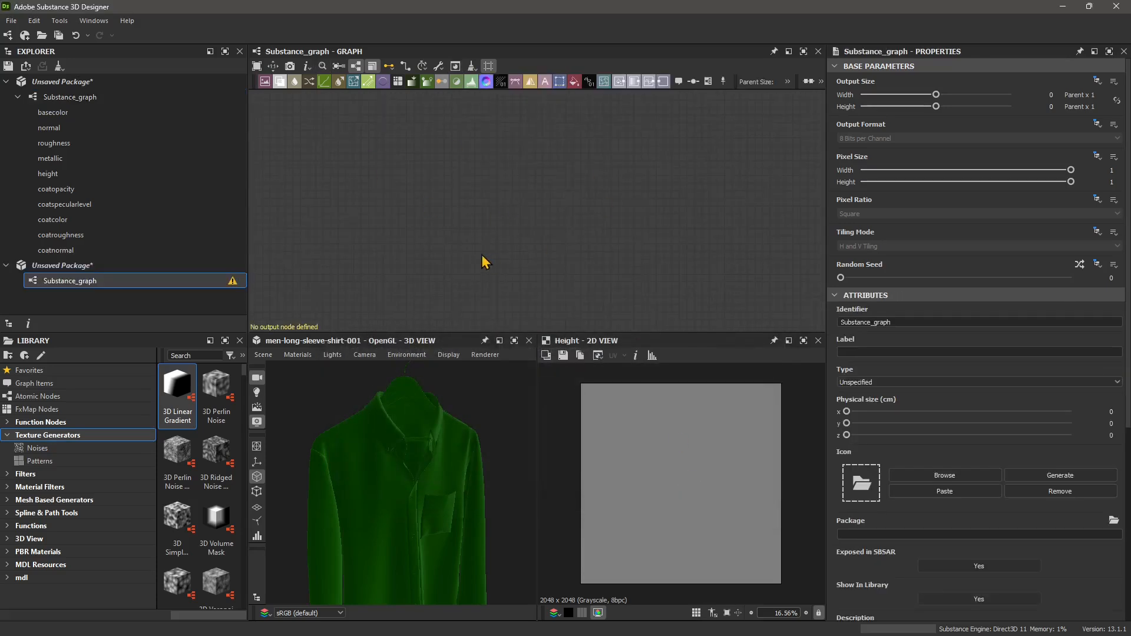
right_click(517, 188)
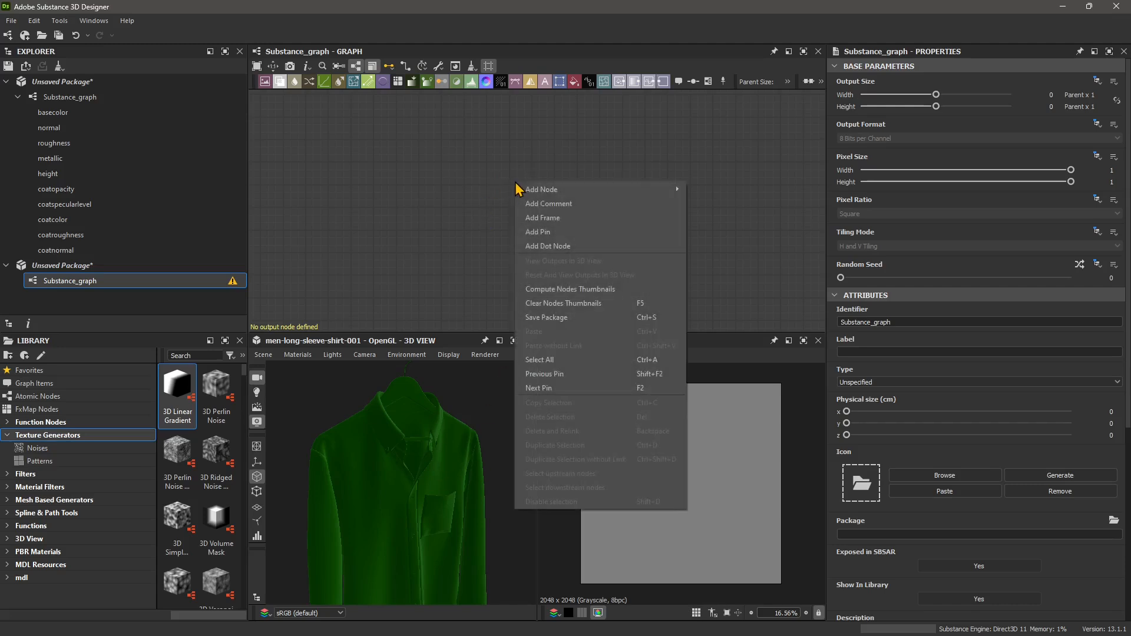
mouse_move(589, 191)
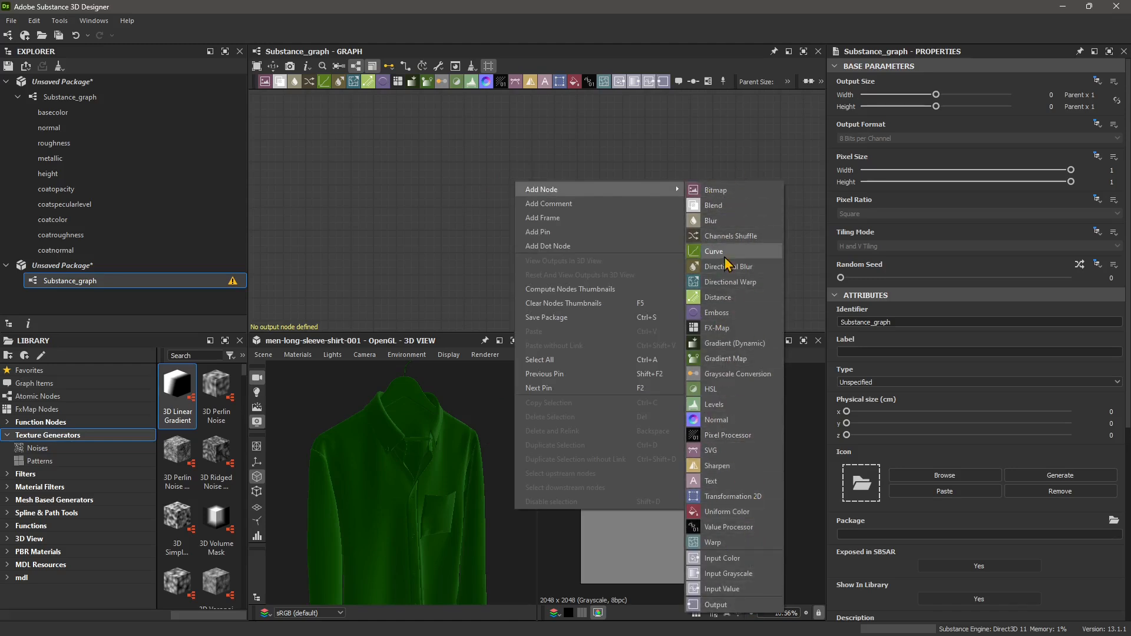
left_click(474, 168)
Find "base" in the node search and add a Base Material node to the middle of the graph.
key("space")
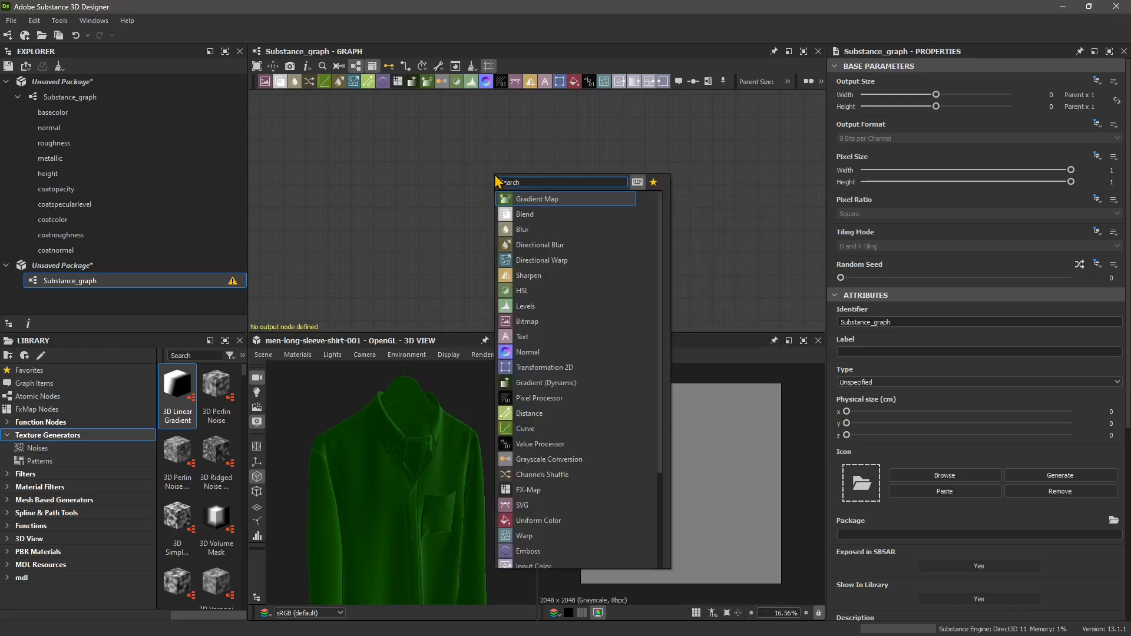
type("base")
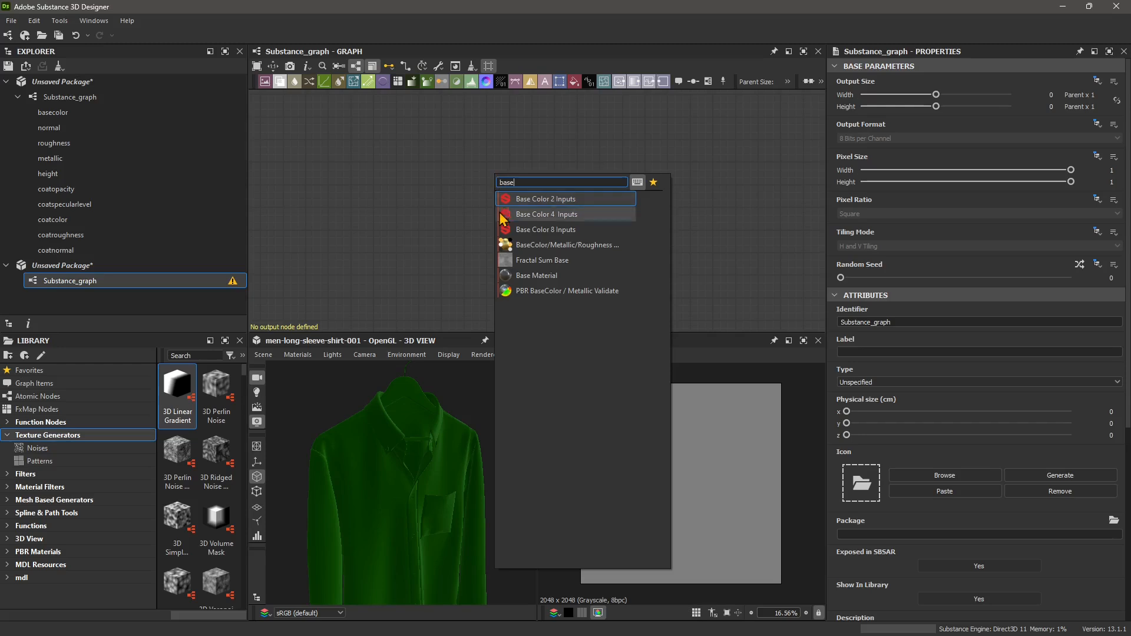
left_click(507, 275)
left_click_drag(489, 147, 557, 217)
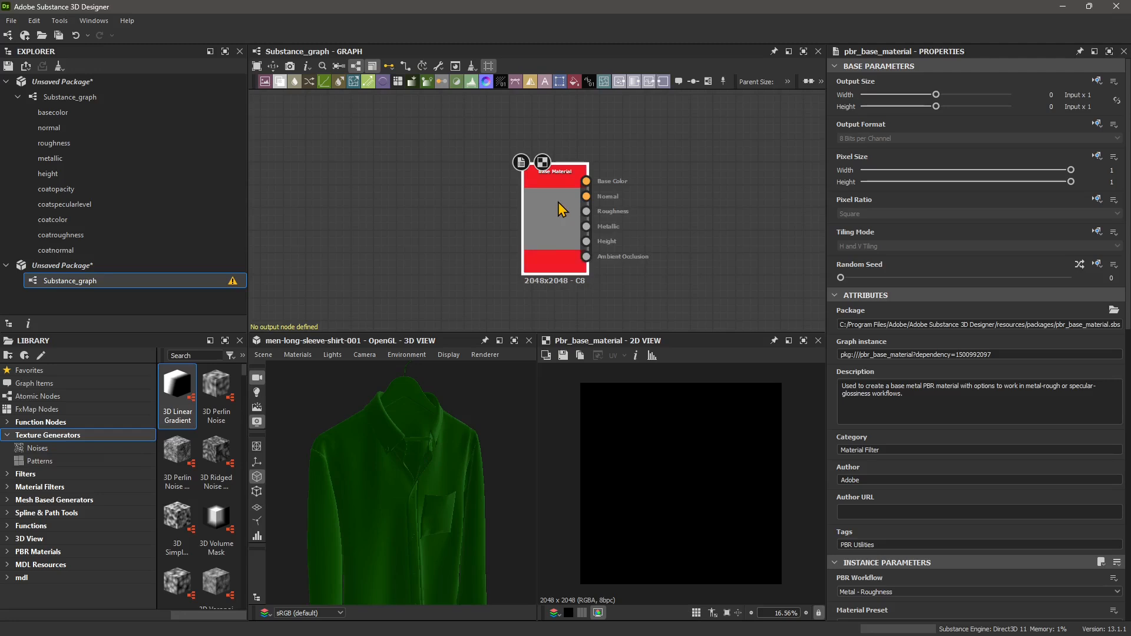
Show the Base Material node on the shirt mesh in the 3D view and look at its outputs.
right_click(562, 209)
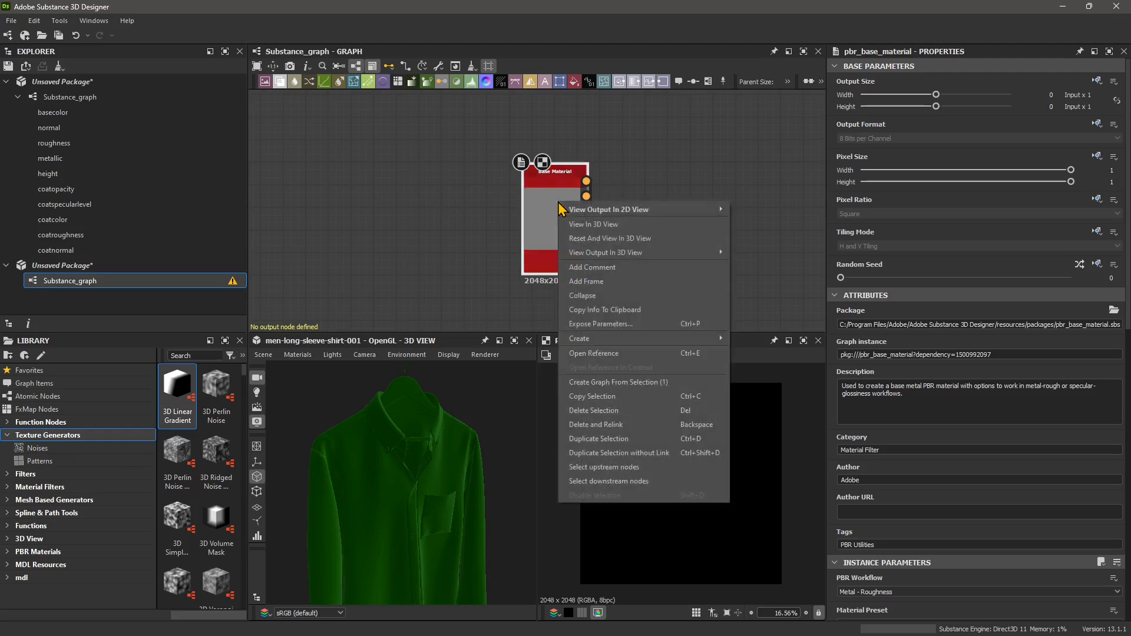
left_click(605, 226)
left_click_drag(411, 545, 424, 494)
scroll(535, 230, "up", 2)
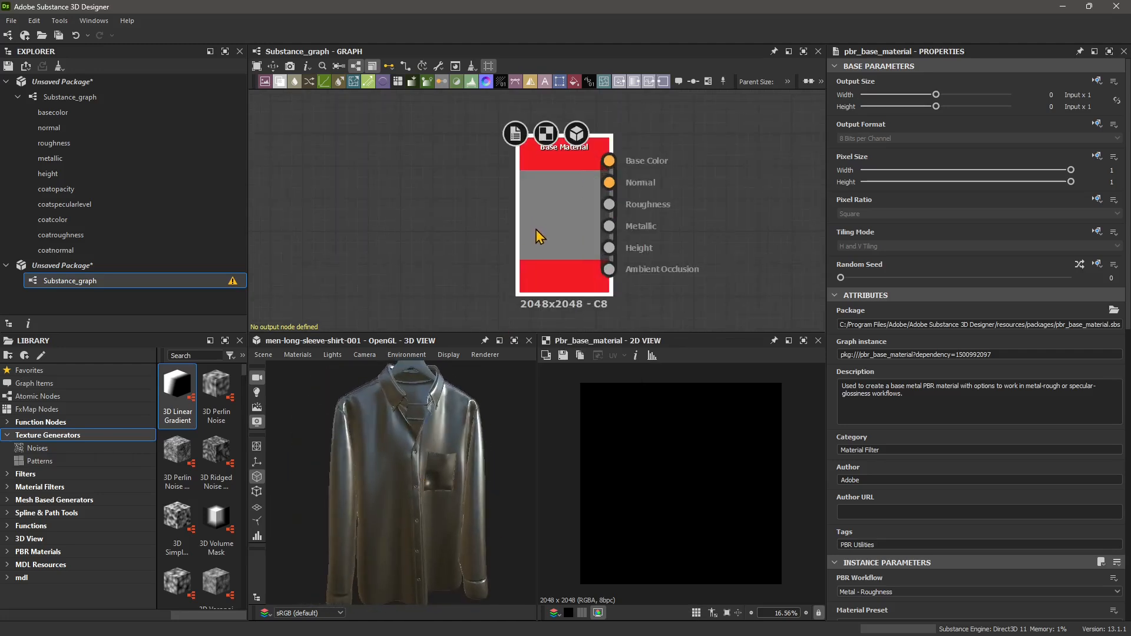
scroll(563, 209, "down", 2)
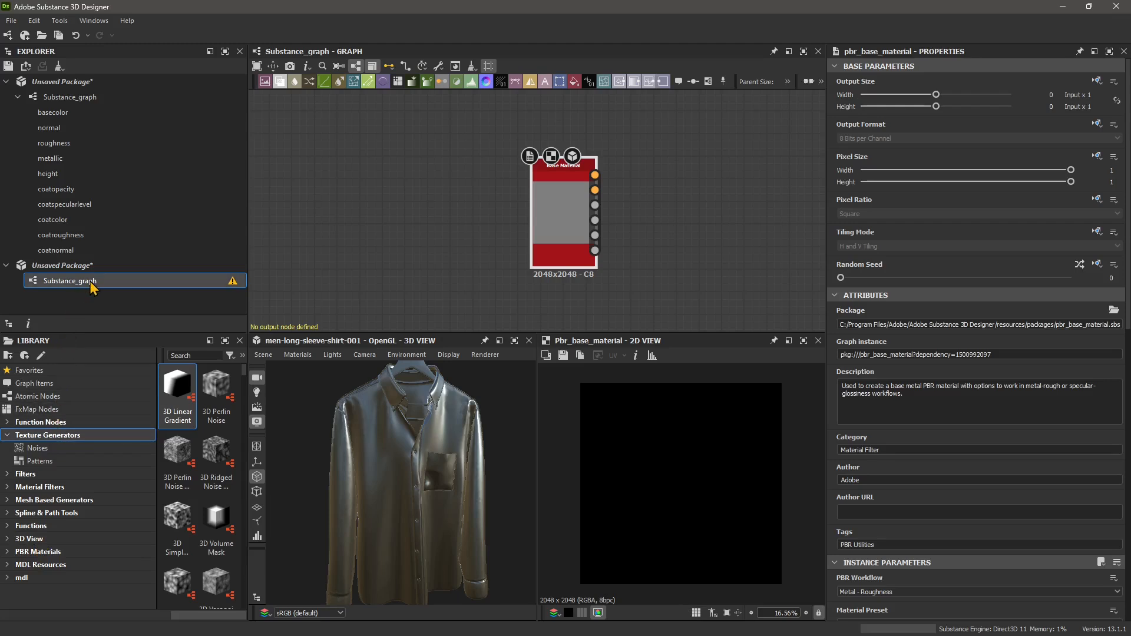
Browse the library to PBR Materials and add Fabric 025 to the graph beside the Base Material node.
left_click(37, 487)
left_click(34, 500)
left_click(32, 513)
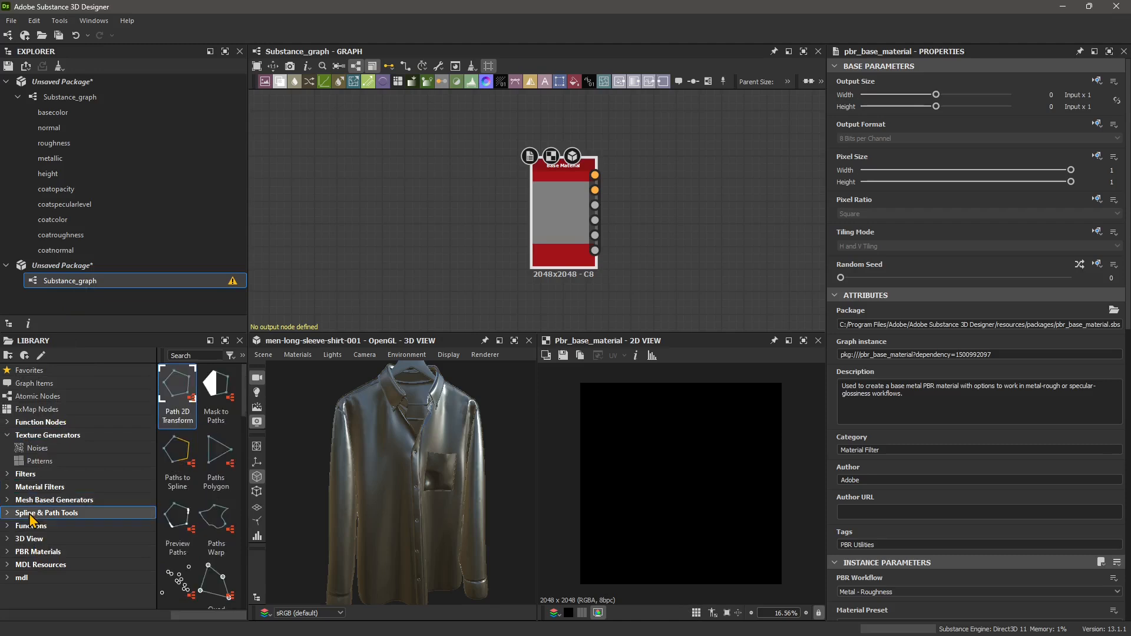
left_click(35, 552)
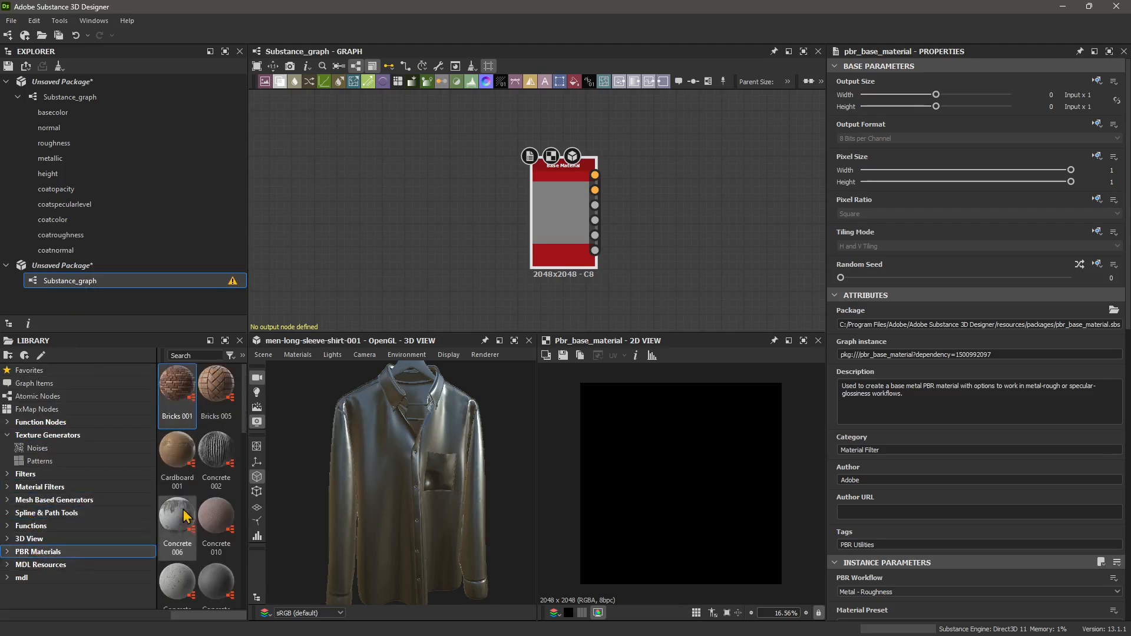
scroll(193, 524, "down", 3)
scroll(196, 554, "up", 2)
left_click_drag(216, 436, 374, 214)
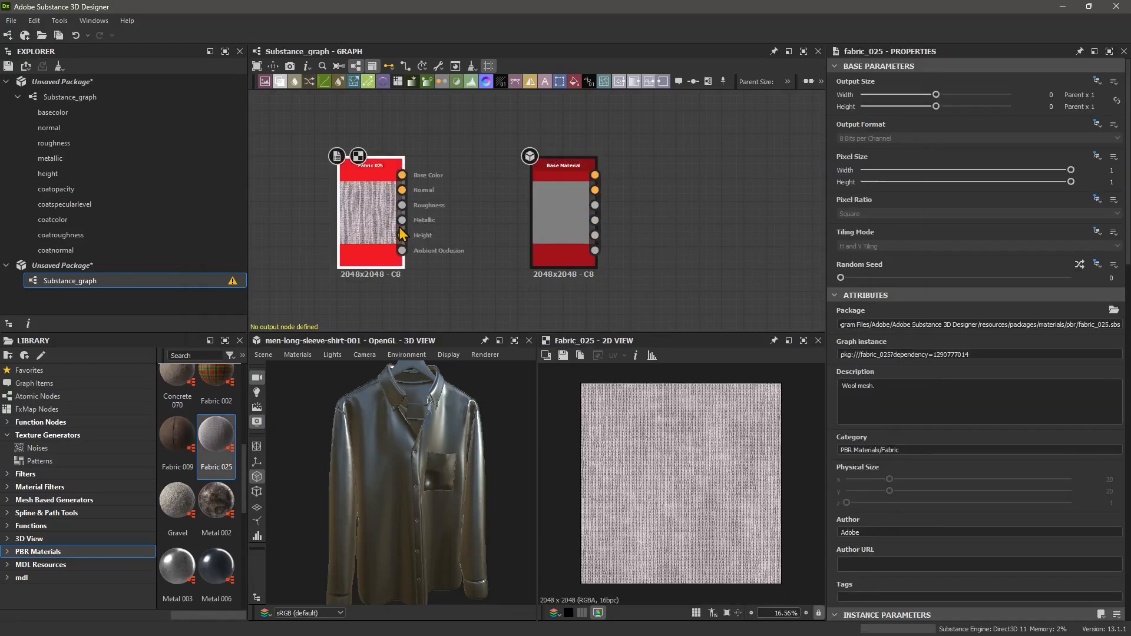
Show the Fabric 025 material on the shirt mesh in the 3D view and orbit around it.
right_click(376, 218)
left_click(406, 248)
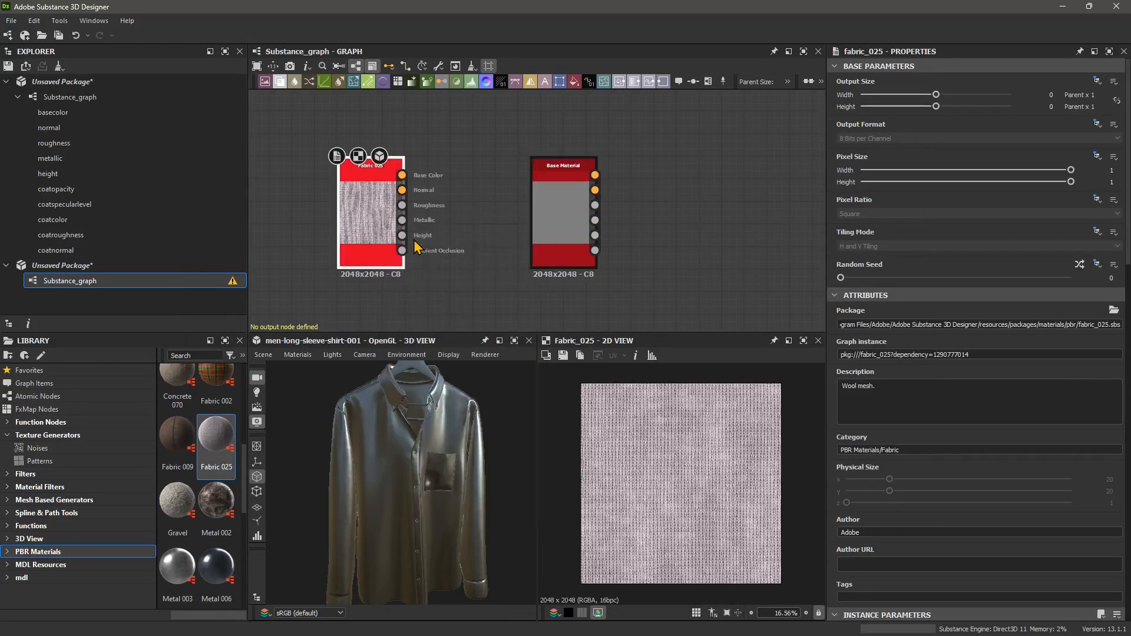
mouse_move(398, 542)
left_mouse_down()
mouse_move(519, 547)
mouse_move(374, 554)
mouse_move(391, 533)
mouse_move(390, 511)
mouse_move(361, 475)
mouse_move(397, 523)
left_mouse_up()
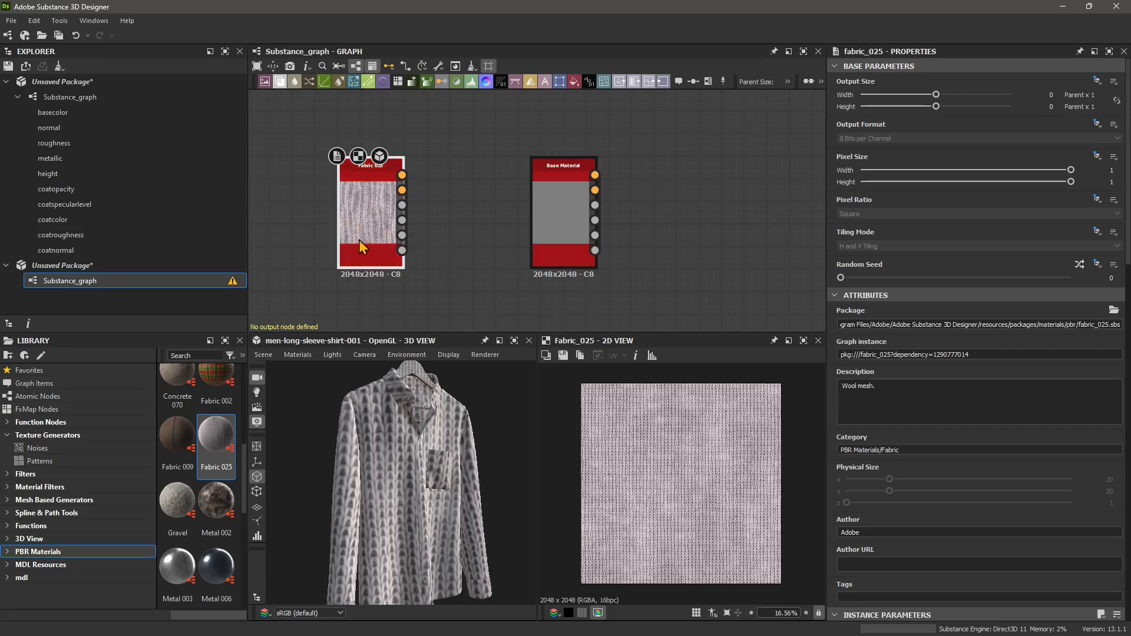
Set the Fabric 025 node's Luminosity to 0.33 and Contrast to 0.18.
scroll(937, 401, "down", 3)
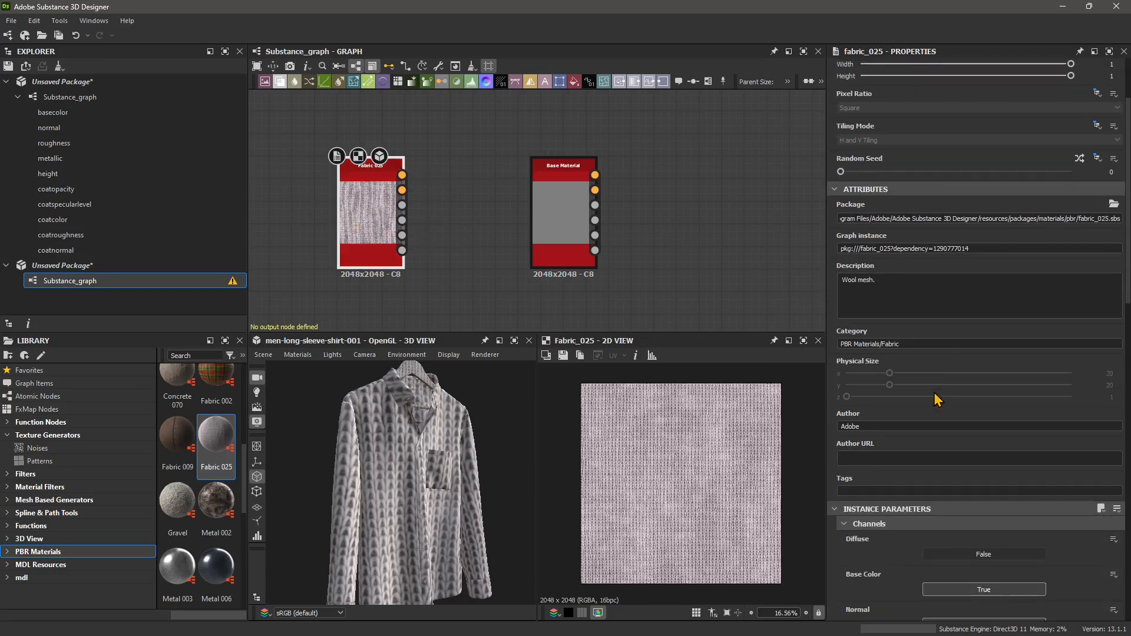
scroll(935, 383, "down", 5)
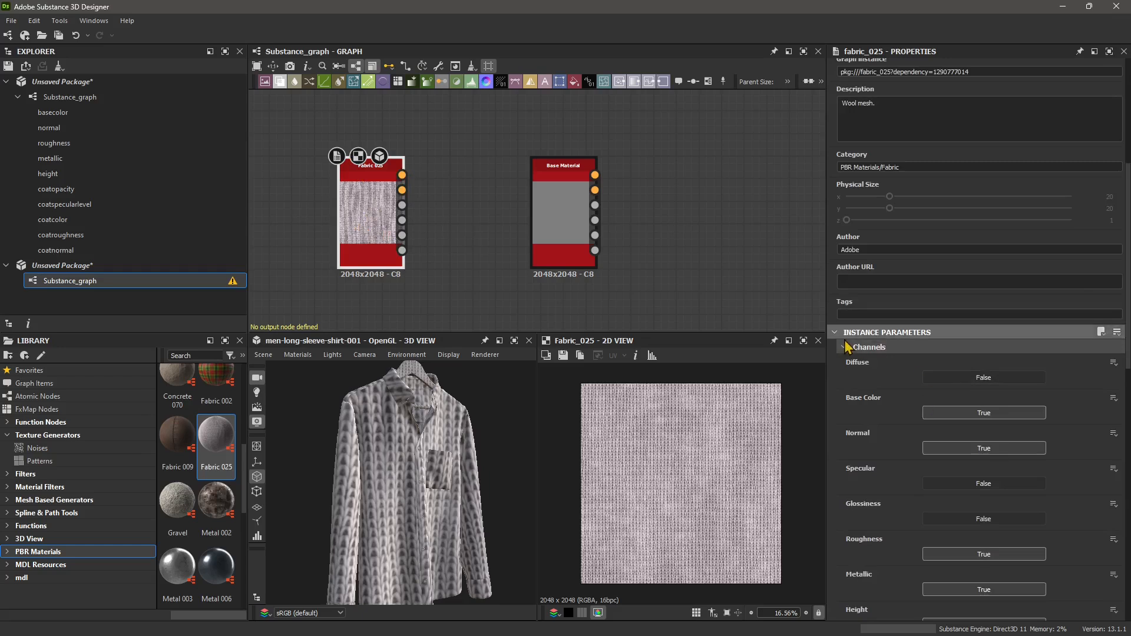
scroll(866, 377, "down", 1)
scroll(913, 395, "down", 3)
scroll(906, 401, "down", 5)
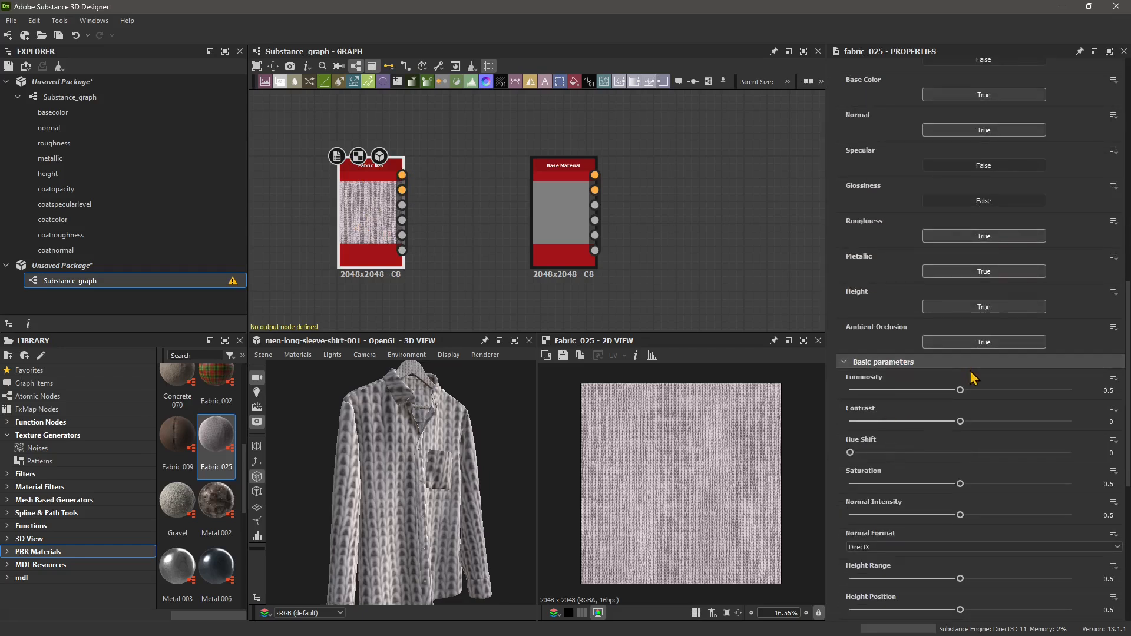
left_click_drag(960, 390, 980, 421)
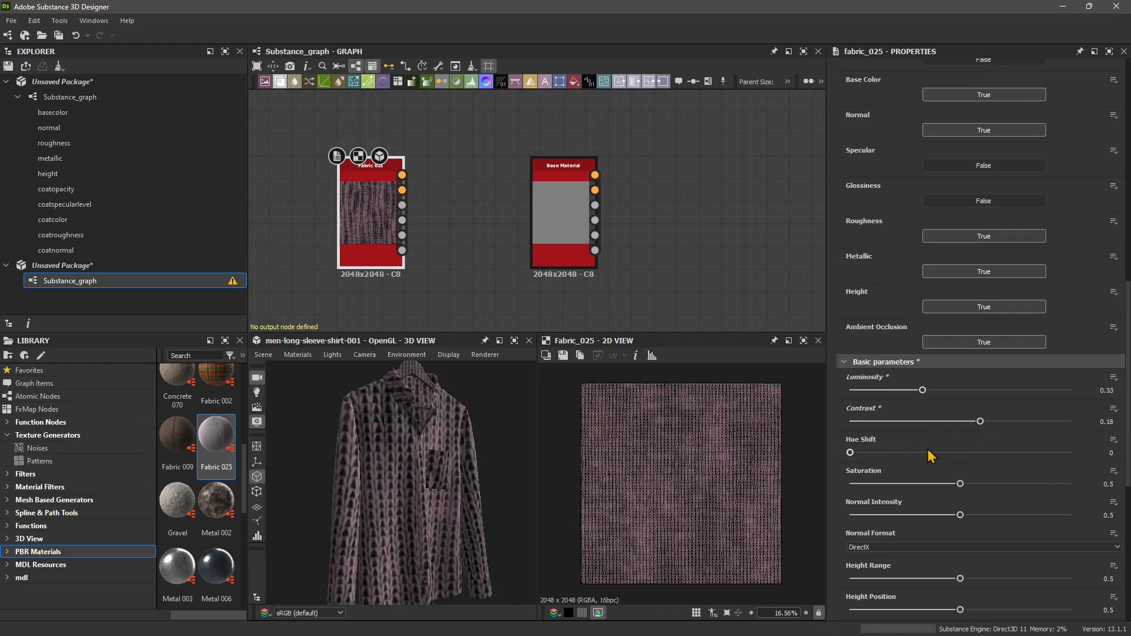
Set the Fabric 025 node's Hue Shift to 0.28, Saturation to 0.53 and Normal Intensity to 0.63.
scroll(929, 456, "down", 1)
left_click_drag(850, 417, 989, 448)
scroll(936, 447, "down", 1)
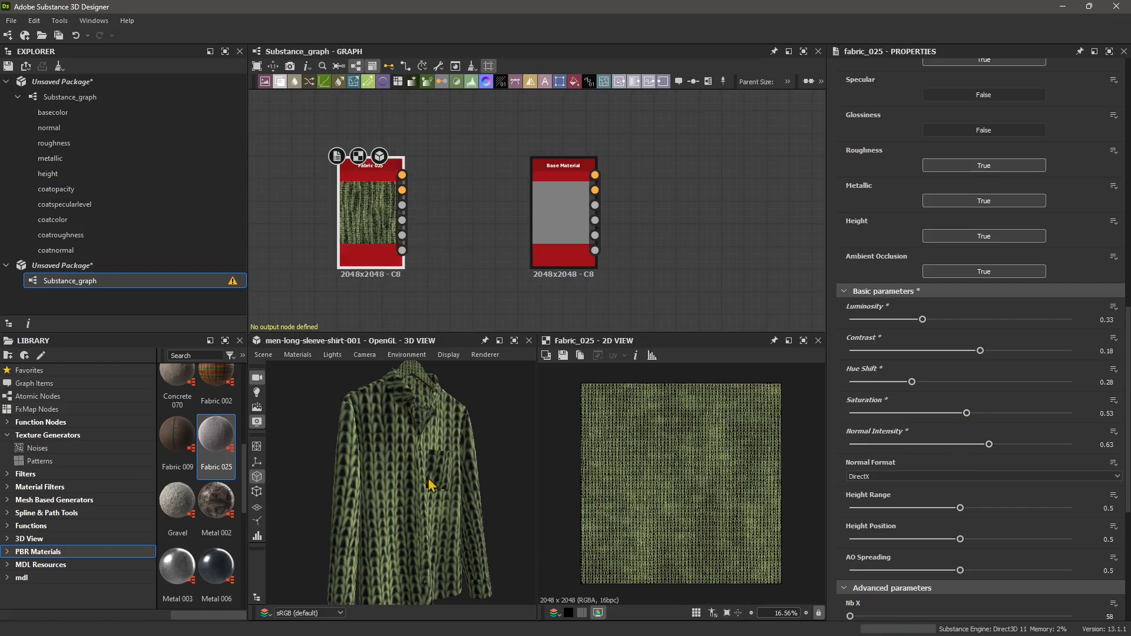
Set the Fabric 025 node's Height Range to 0.6, Height Position to 0.49 and Dirt Amount to 0.76.
scroll(863, 470, "down", 2)
left_click_drag(961, 437, 958, 468)
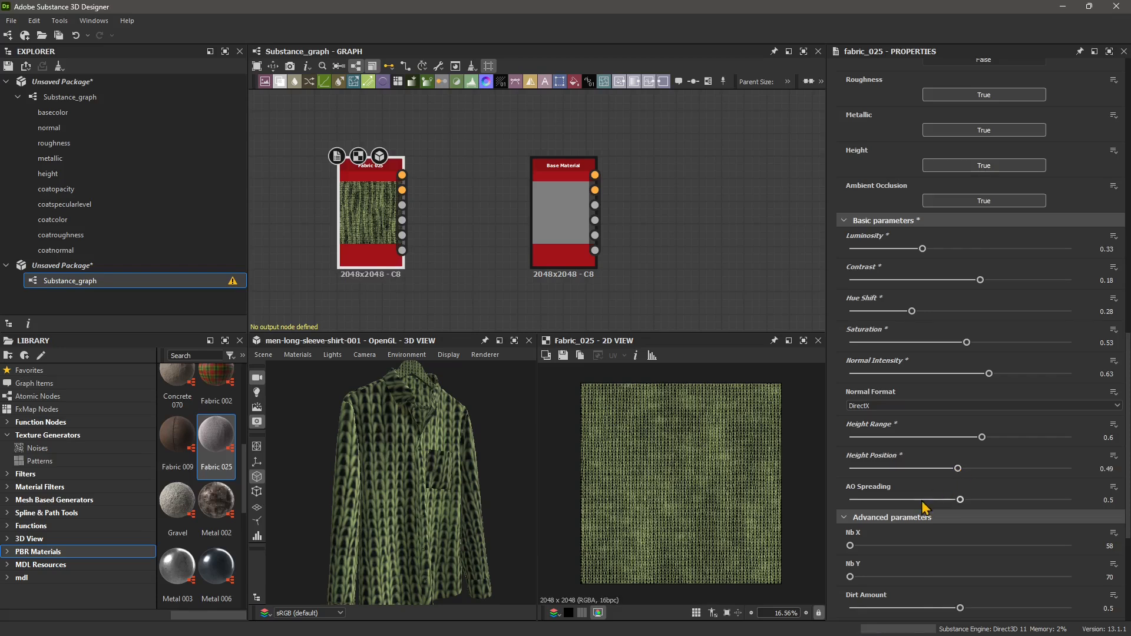
scroll(923, 506, "down", 1)
scroll(912, 471, "down", 3)
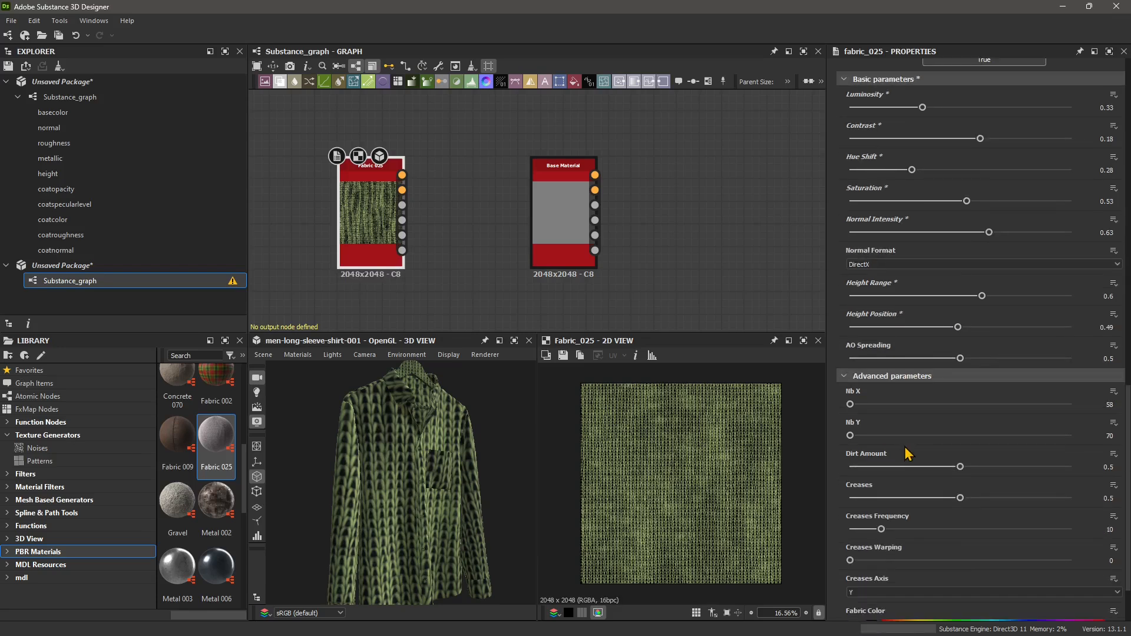
left_click_drag(959, 466, 1018, 466)
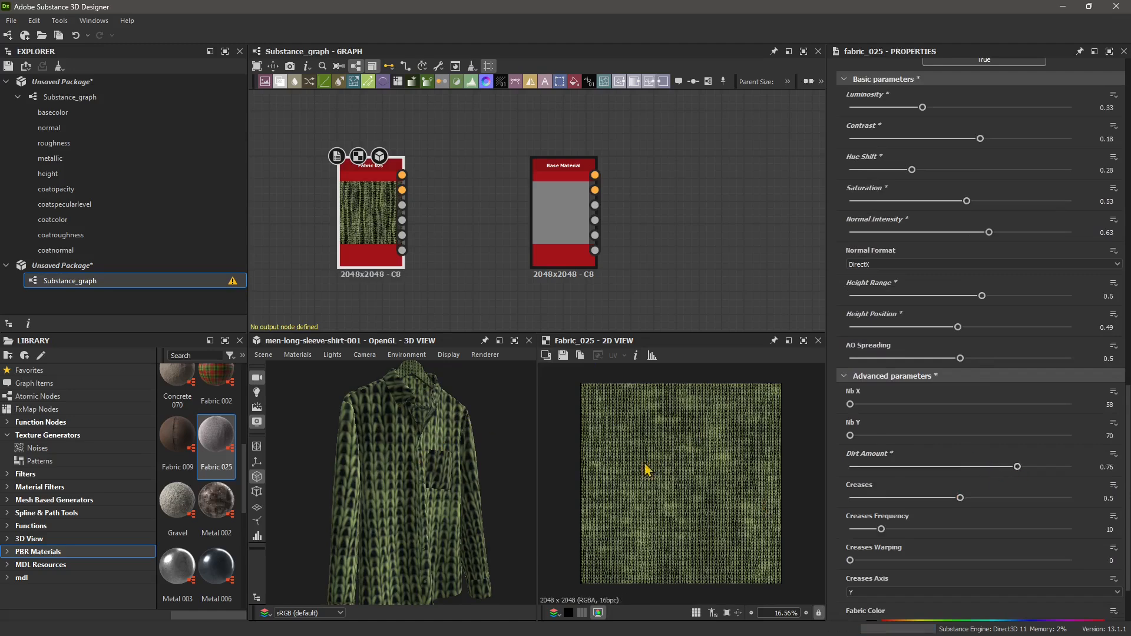
scroll(950, 492, "down", 1)
scroll(891, 492, "down", 1)
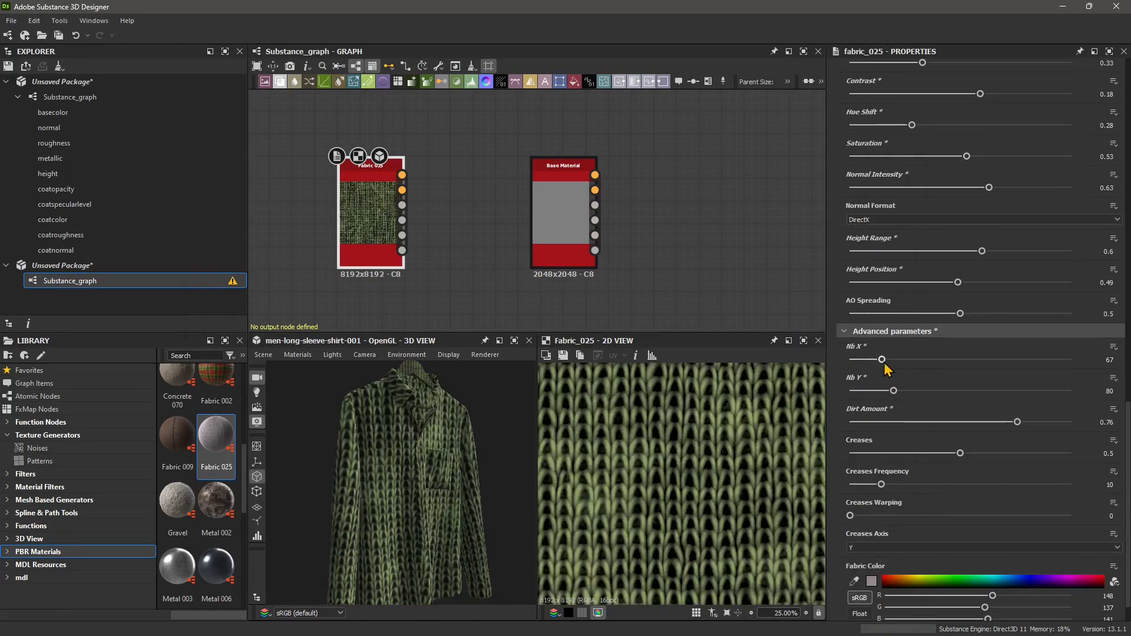
Set the Fabric 025 node's Nb X to 58 and Nb Y to 70, and orbit around the shirt.
left_click_drag(882, 360, 851, 391)
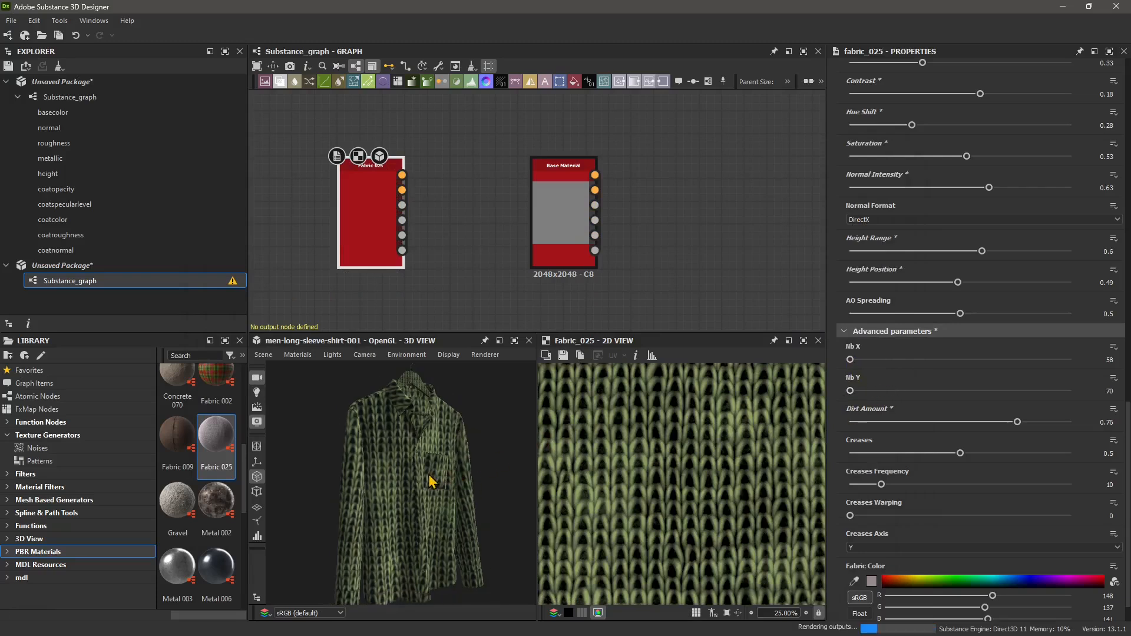
left_click_drag(433, 481, 450, 477)
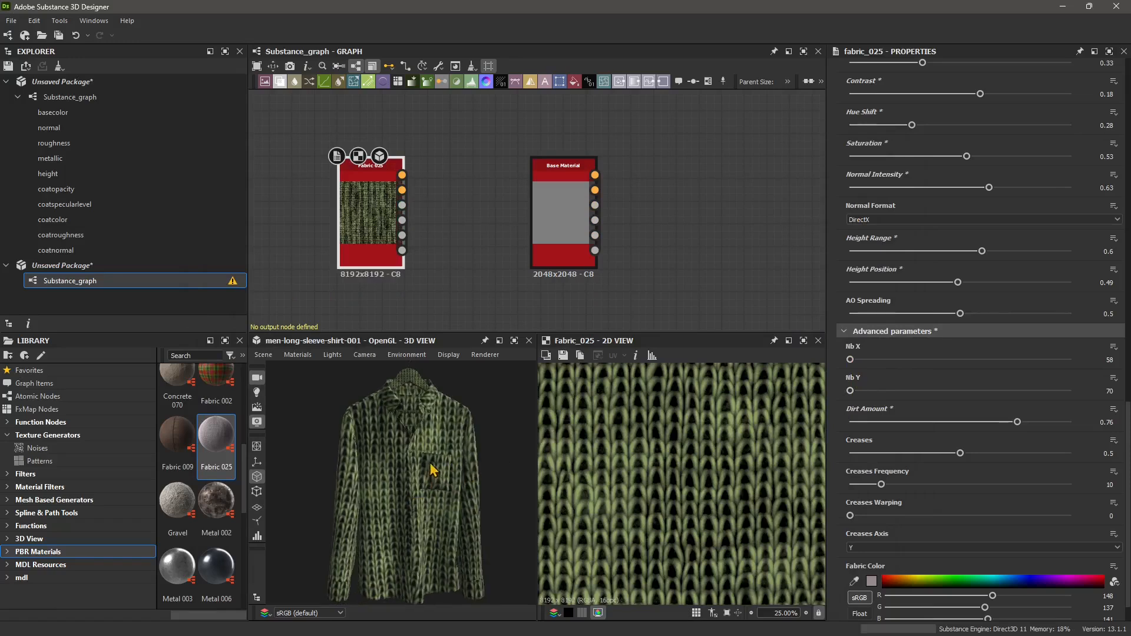
left_click_drag(414, 511, 453, 488)
Set the Fabric 025 node's Nb X to 85, Nb Y to 94, Creases Frequency to 37 and Creases Warping to 0.41.
left_click_drag(851, 391, 956, 391)
left_click_drag(850, 360, 907, 359)
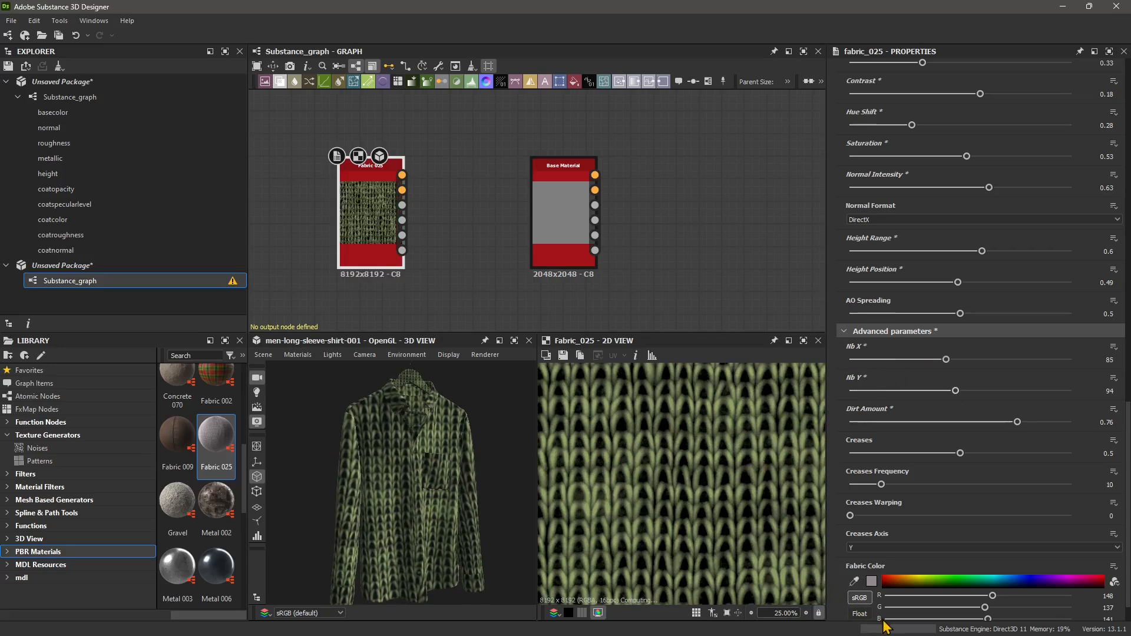
scroll(948, 439, "down", 1)
left_click_drag(881, 449, 976, 449)
left_click_drag(850, 480, 940, 480)
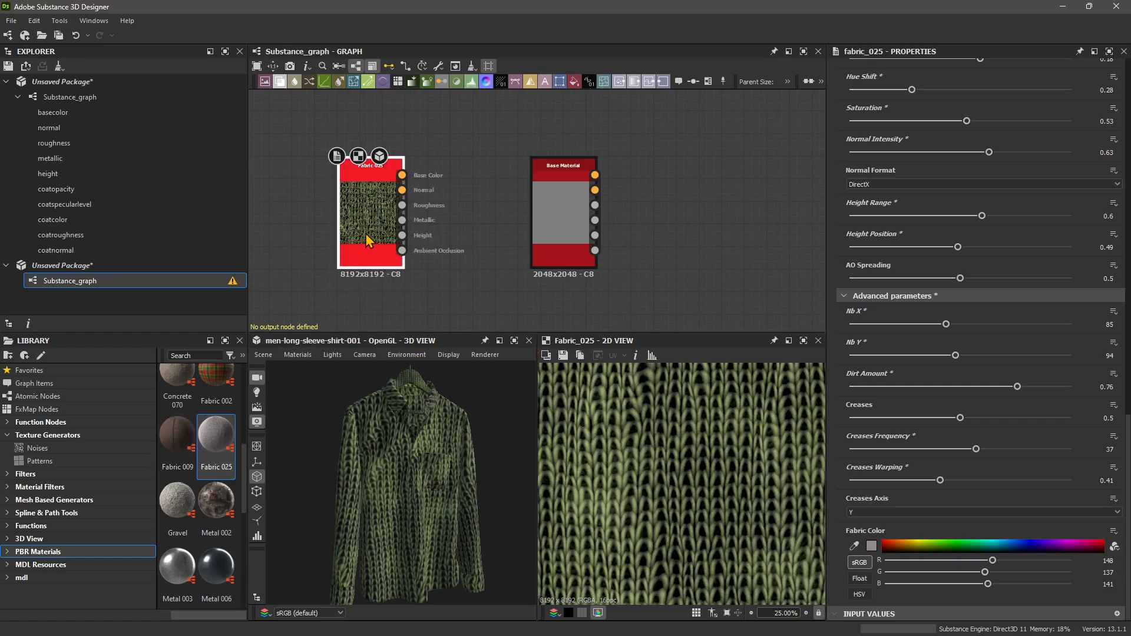
Delete the Fabric 025 node and show the Base Material node's outputs on the shirt in the 3D view.
key("Delete")
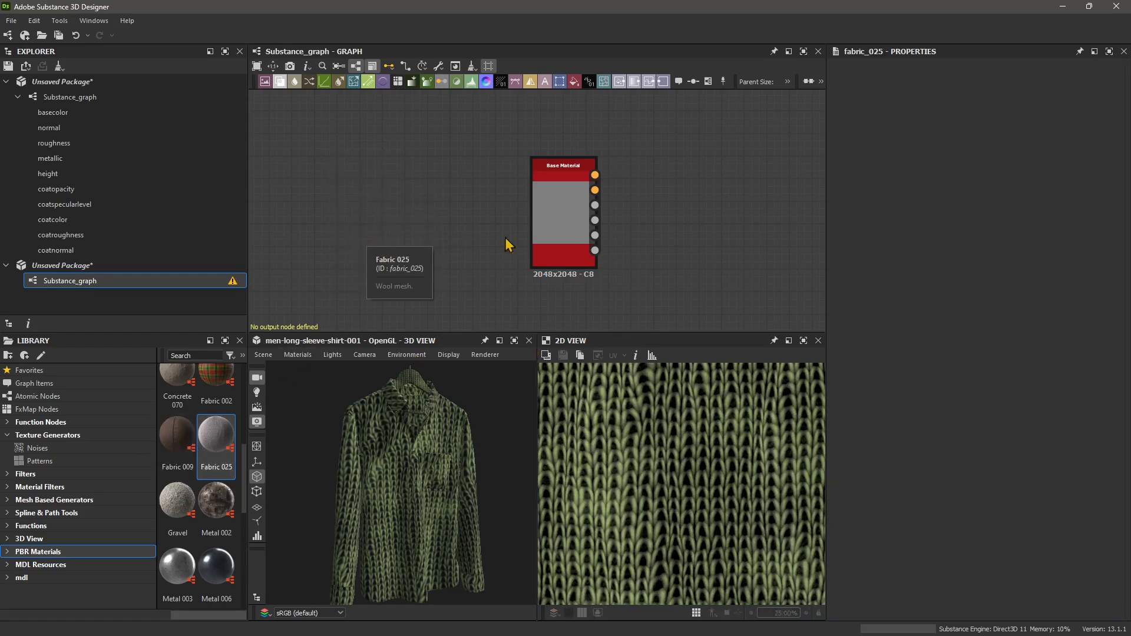
left_click(553, 239)
scroll(560, 212, "up", 3)
right_click(561, 206)
left_click(595, 223)
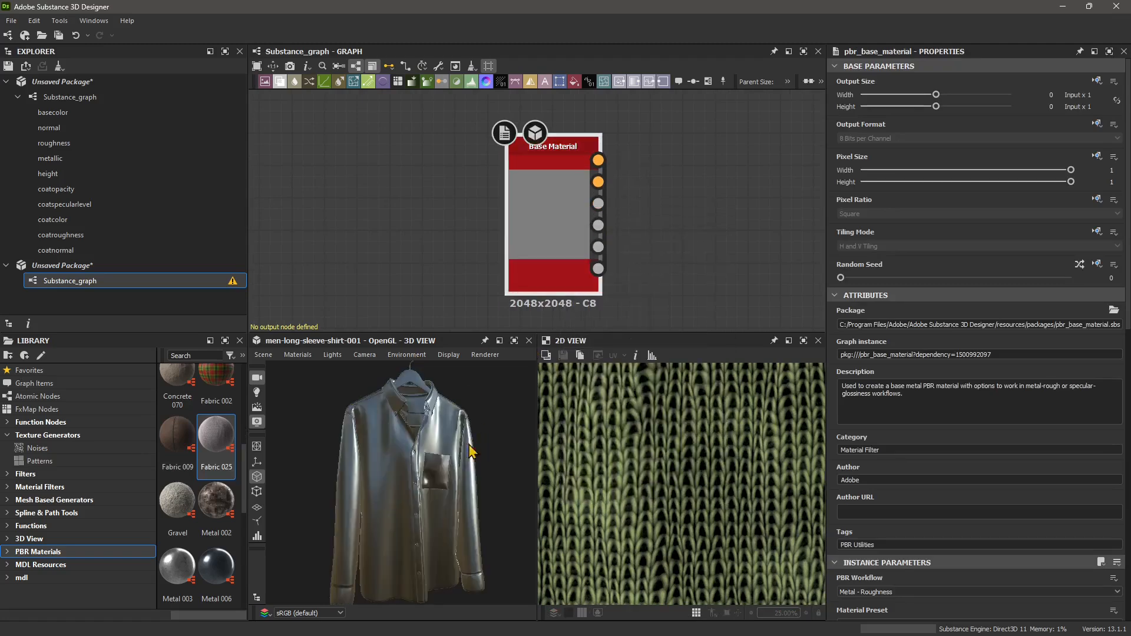
Set the Base Material node's Metallic to 43 and its Roughness Value to 183.
scroll(547, 204, "down", 2)
left_click_drag(566, 216, 609, 224)
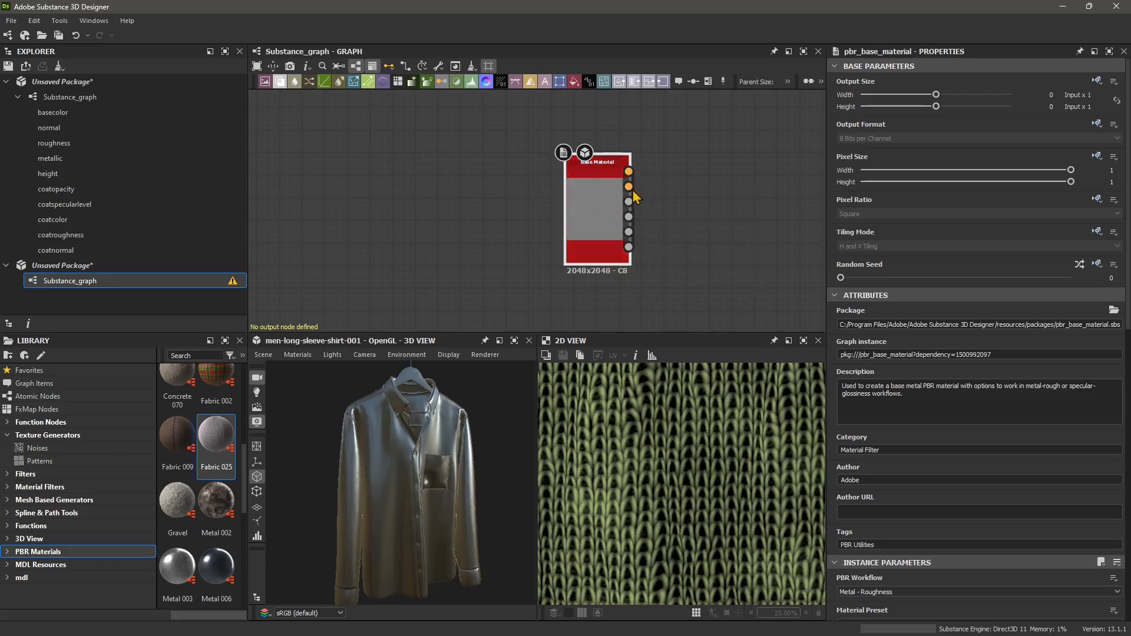
scroll(877, 428, "down", 2)
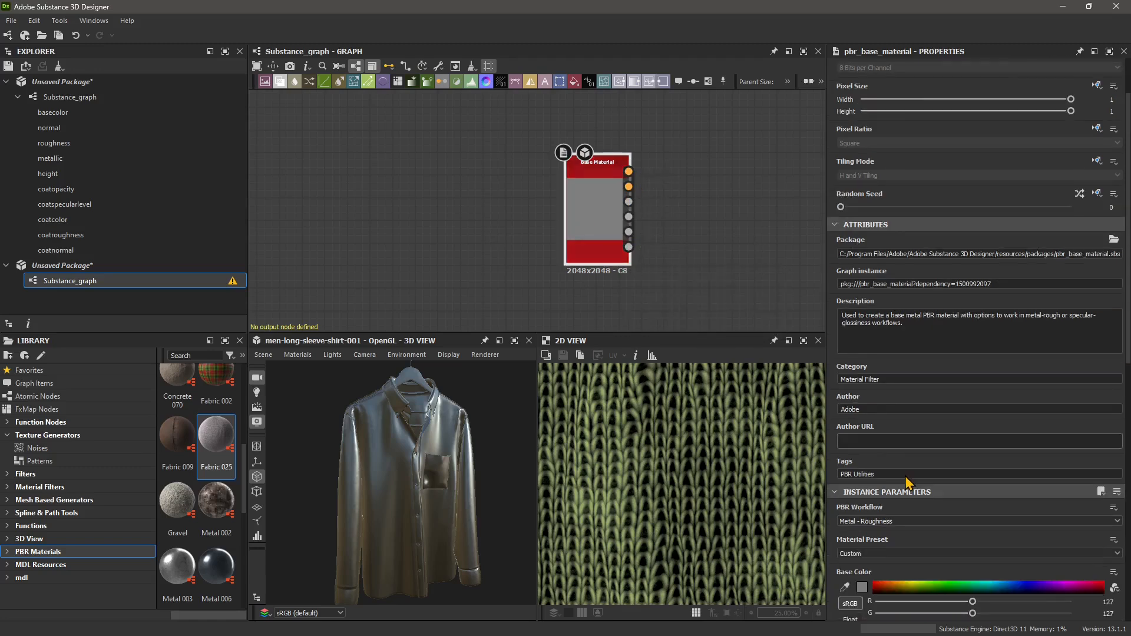
scroll(939, 442, "down", 3)
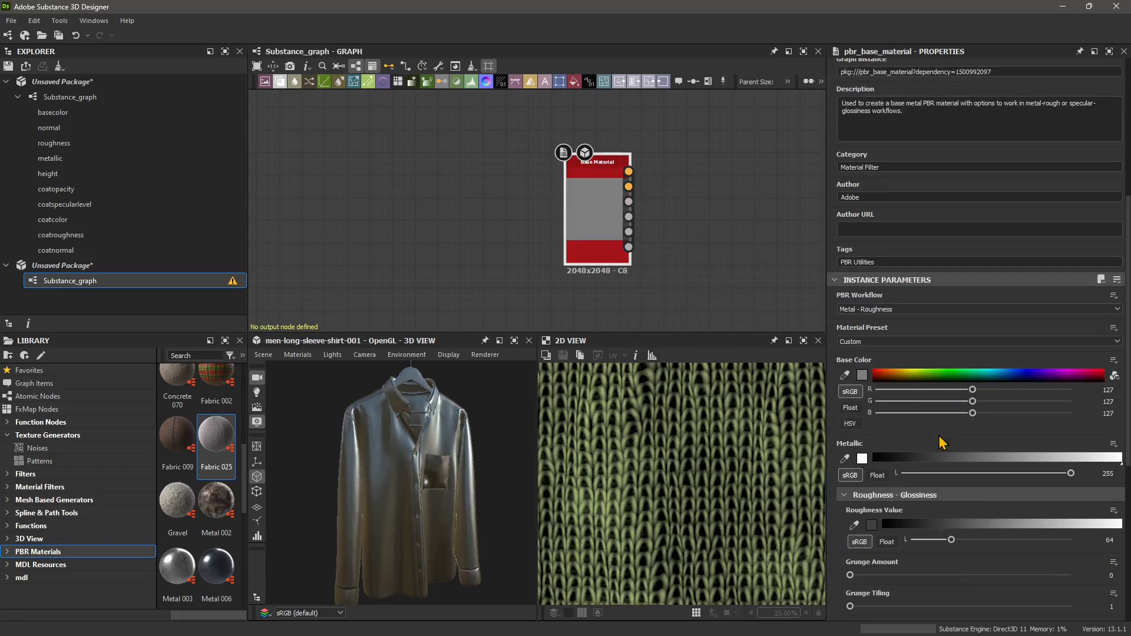
scroll(907, 434, "down", 1)
scroll(912, 448, "down", 1)
left_click_drag(1008, 405, 930, 409)
left_click_drag(951, 469, 1026, 469)
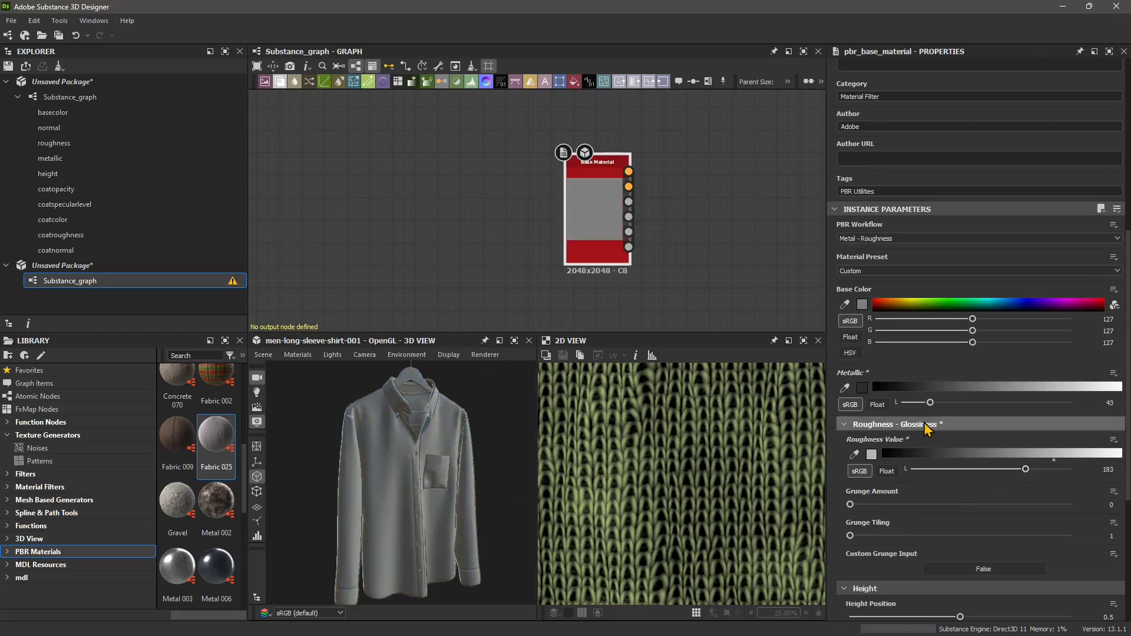
Enable the Base Material's user-defined maps for Base Color, Normal, Roughness, Metallic, Ambient Occlusion and Height.
scroll(910, 508, "down", 2)
scroll(917, 482, "down", 1)
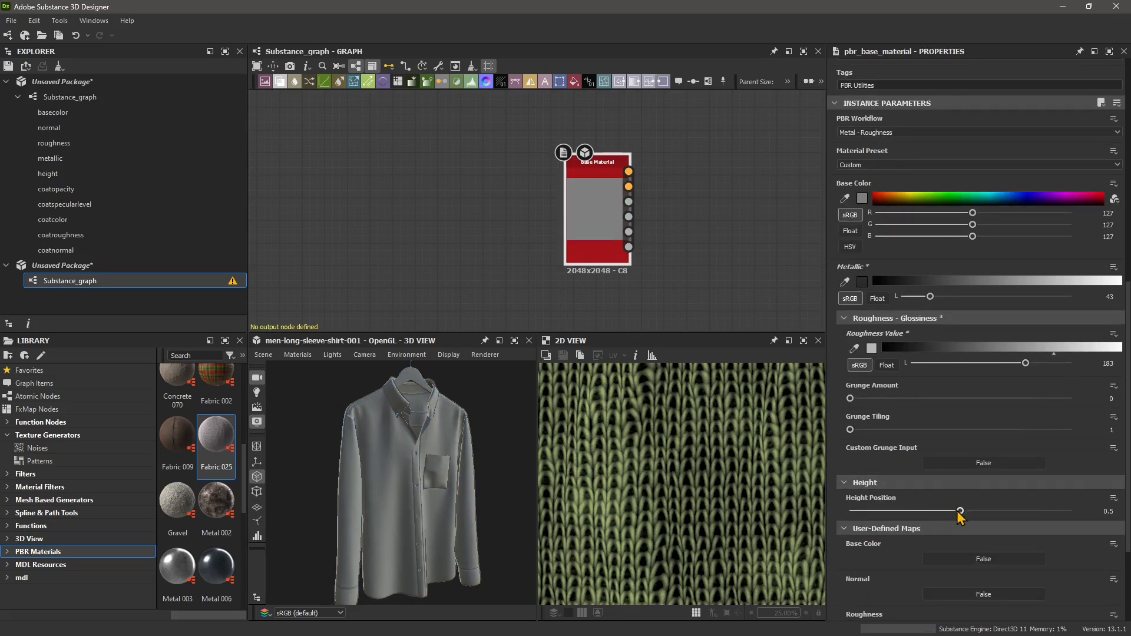
scroll(943, 518, "down", 4)
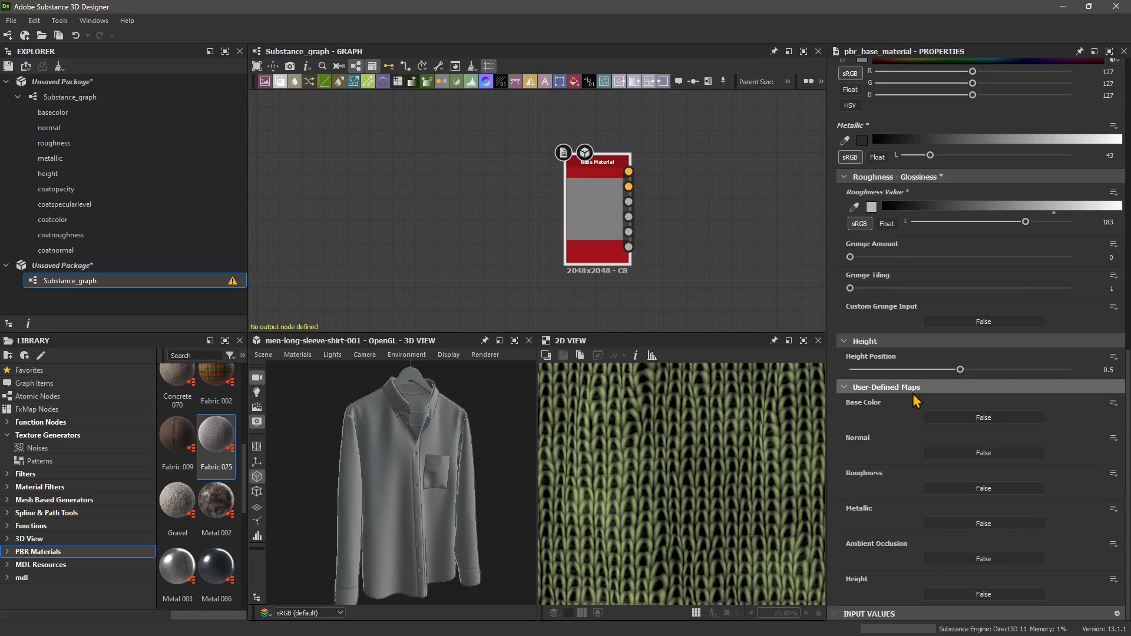
left_click(970, 419)
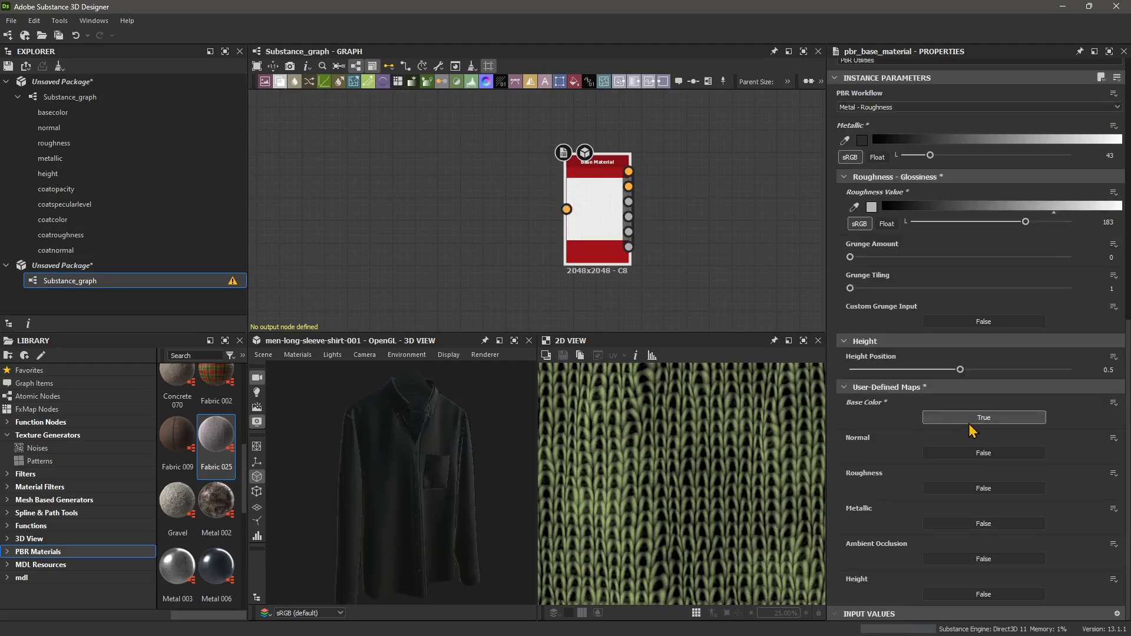
left_click(971, 451)
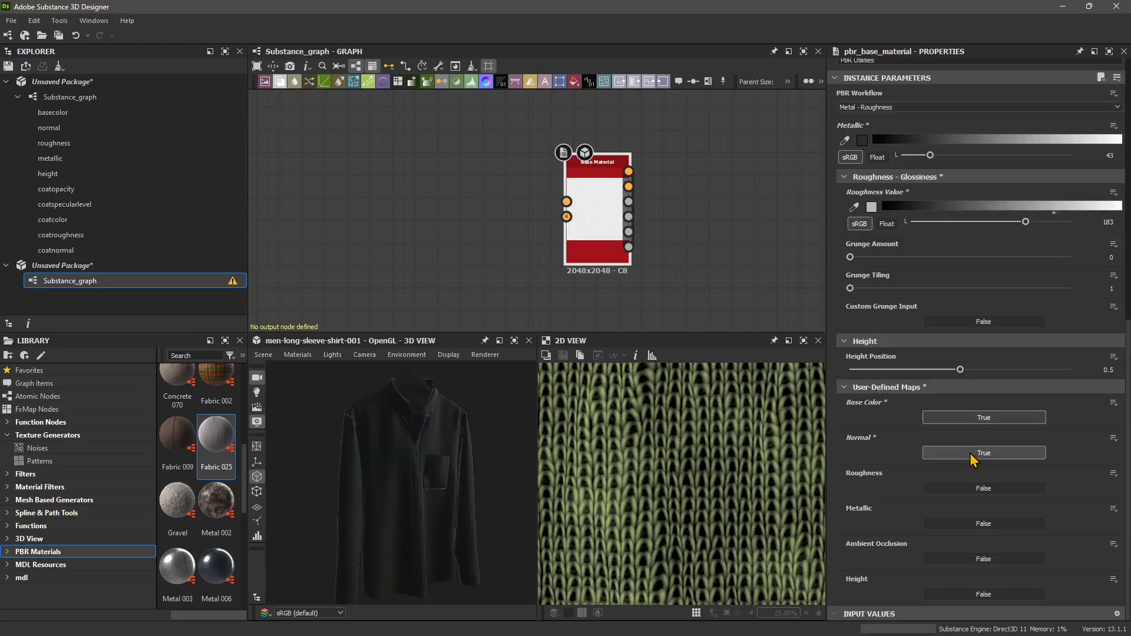
left_click(974, 491)
left_click(975, 523)
left_click(973, 559)
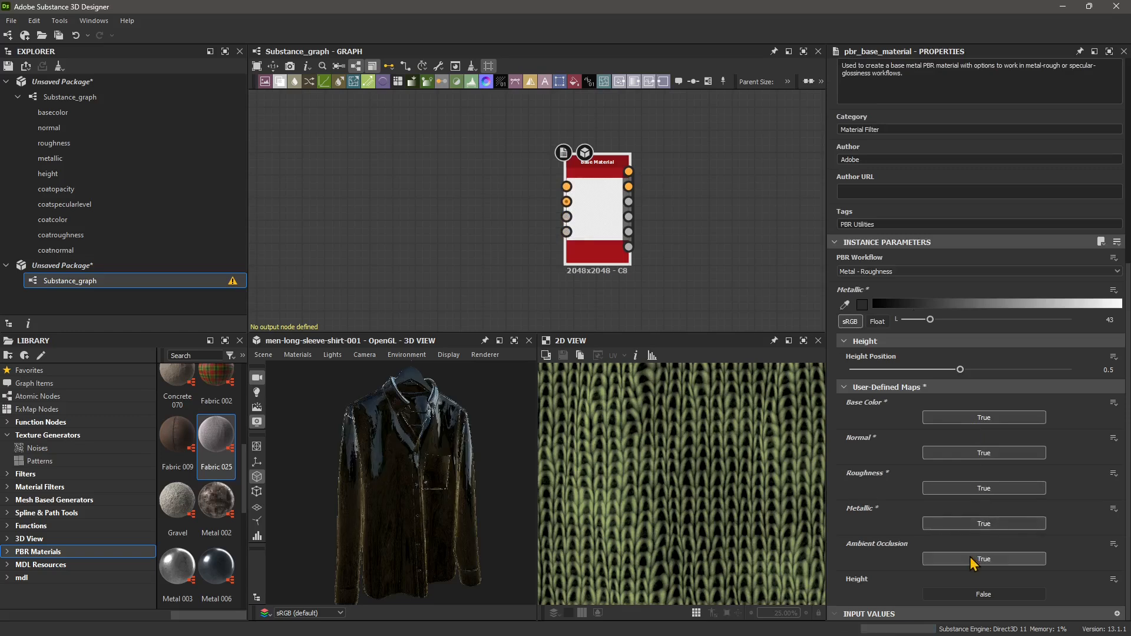
left_click(980, 595)
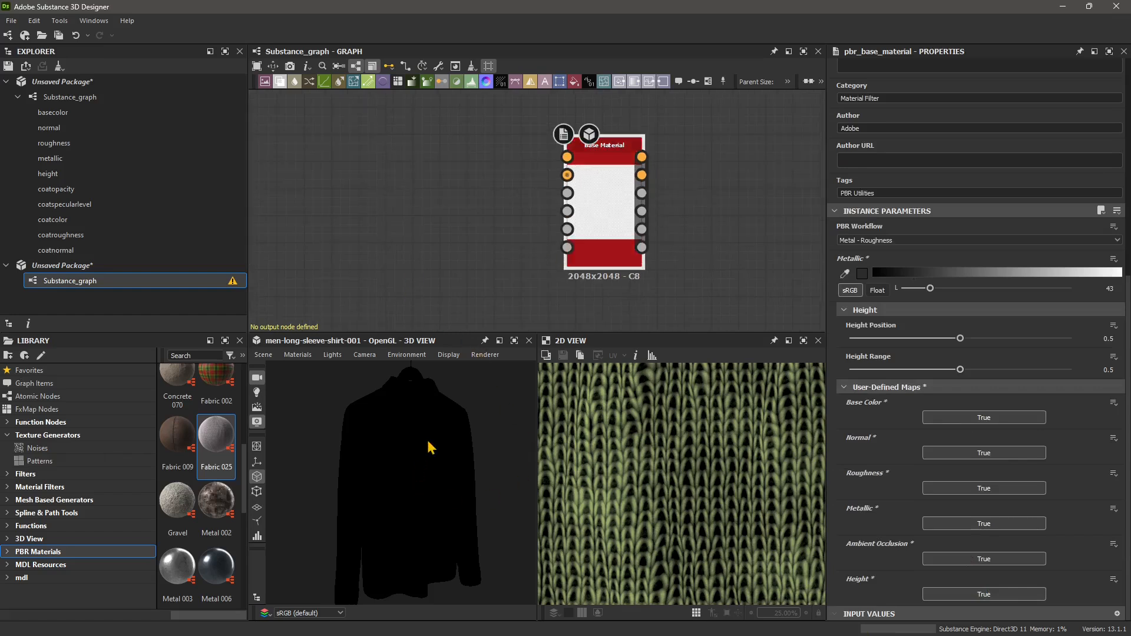
Feed a new Uniform Color node into the Base Material's Base Color input, coloured green with G 117, B 1 and alpha 158.
left_click_drag(596, 235, 665, 254)
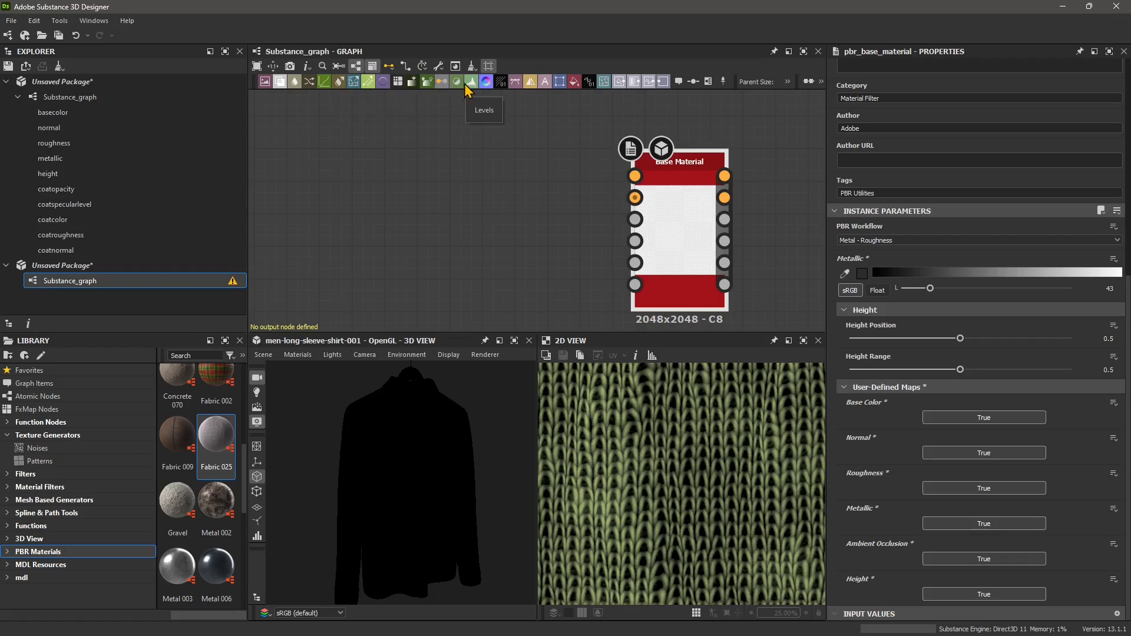
left_click_drag(574, 82, 624, 183)
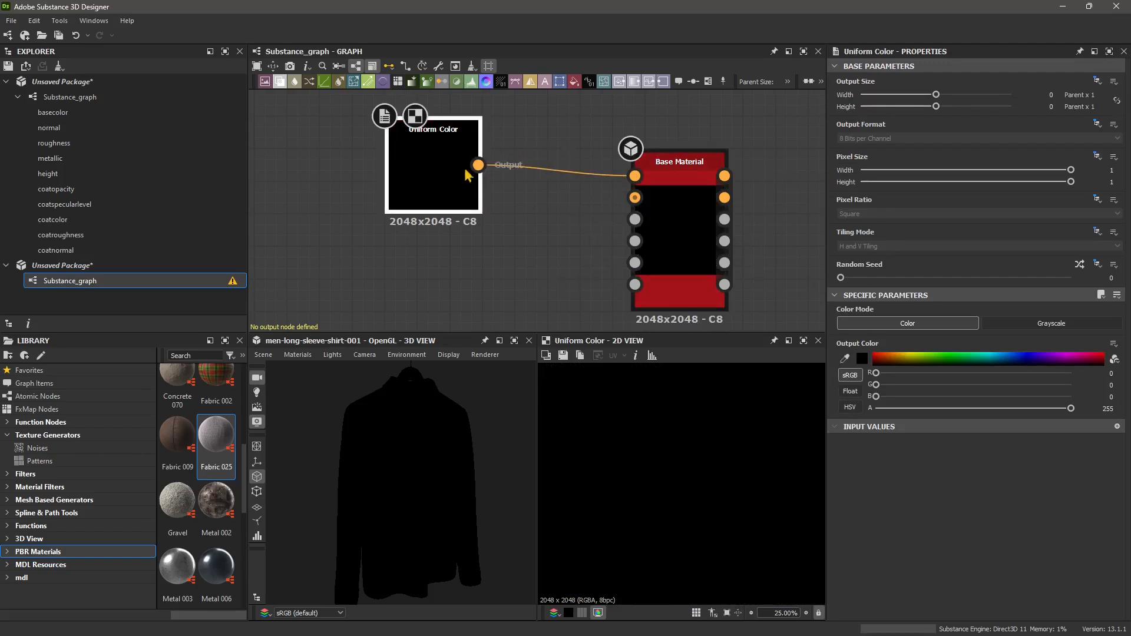
left_click_drag(1061, 408, 998, 407)
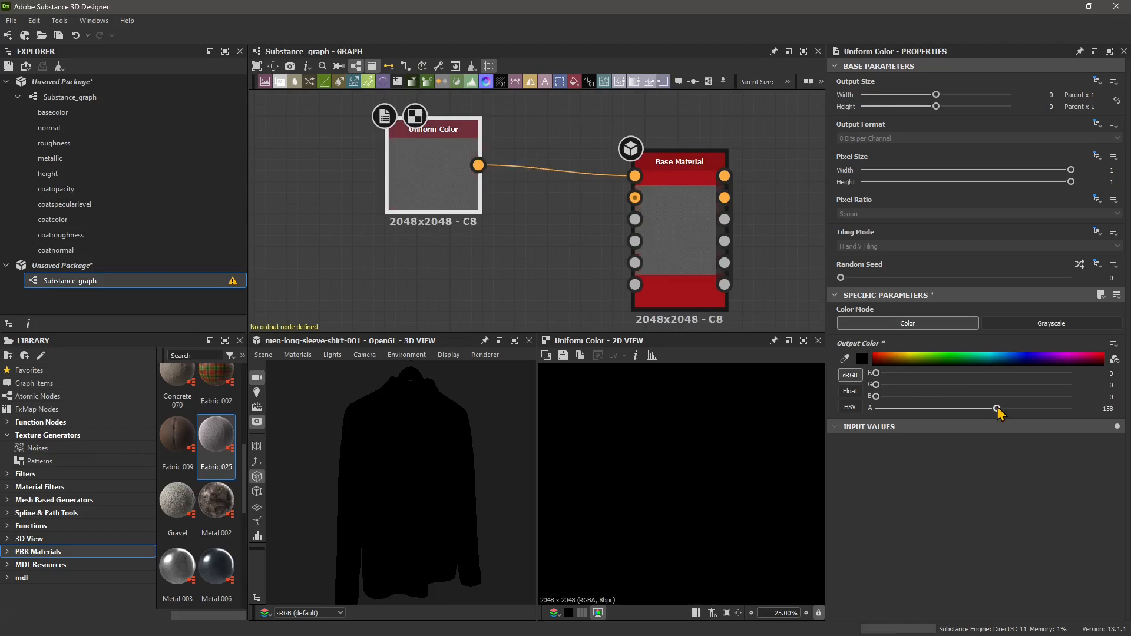
left_click(937, 358)
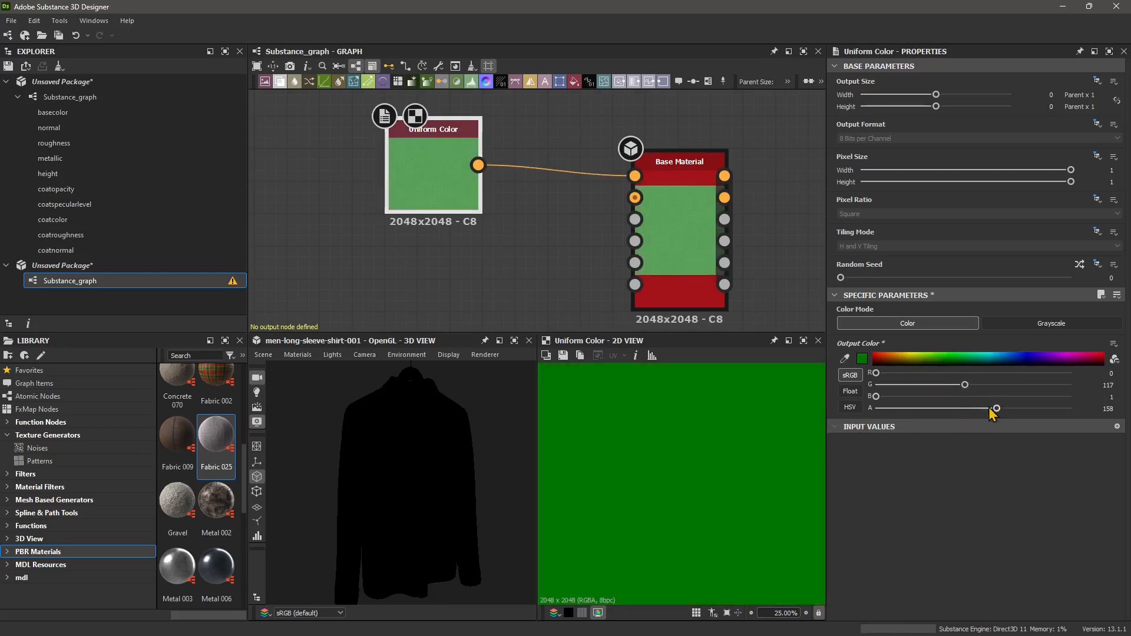
Show the Base Material outputs in the 3D view again and inspect the shirt from another angle.
scroll(469, 207, "down", 1)
right_click(630, 213)
left_click(653, 236)
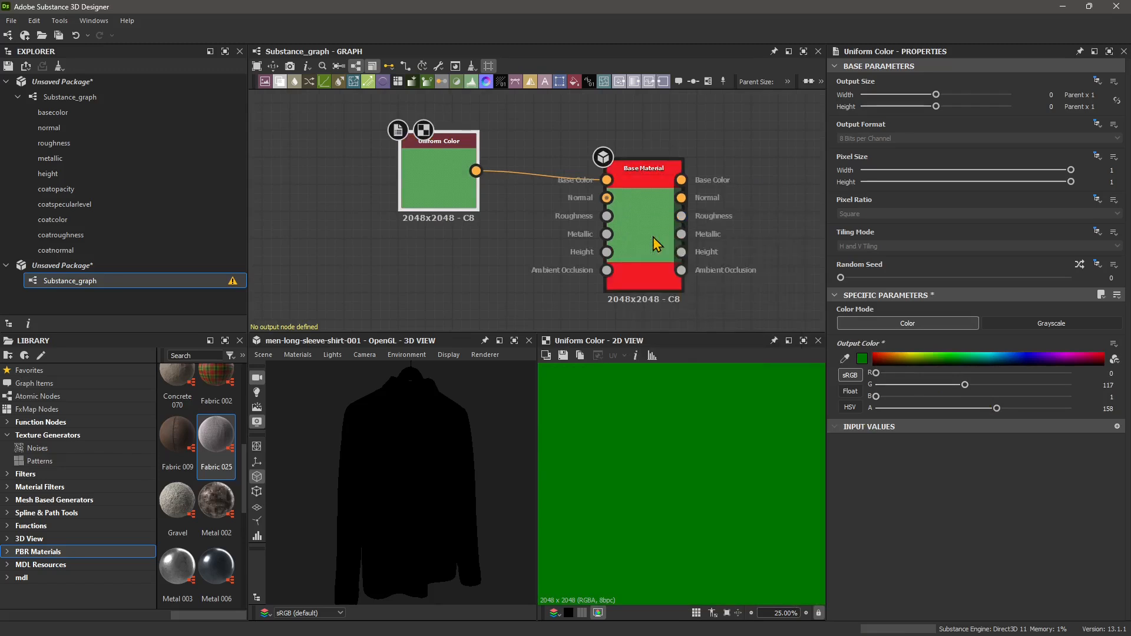
middle_click_drag(416, 446, 416, 441)
scroll(416, 441, "down", 1)
left_click_drag(422, 482, 442, 486)
scroll(607, 271, "up", 3)
scroll(582, 218, "down", 2)
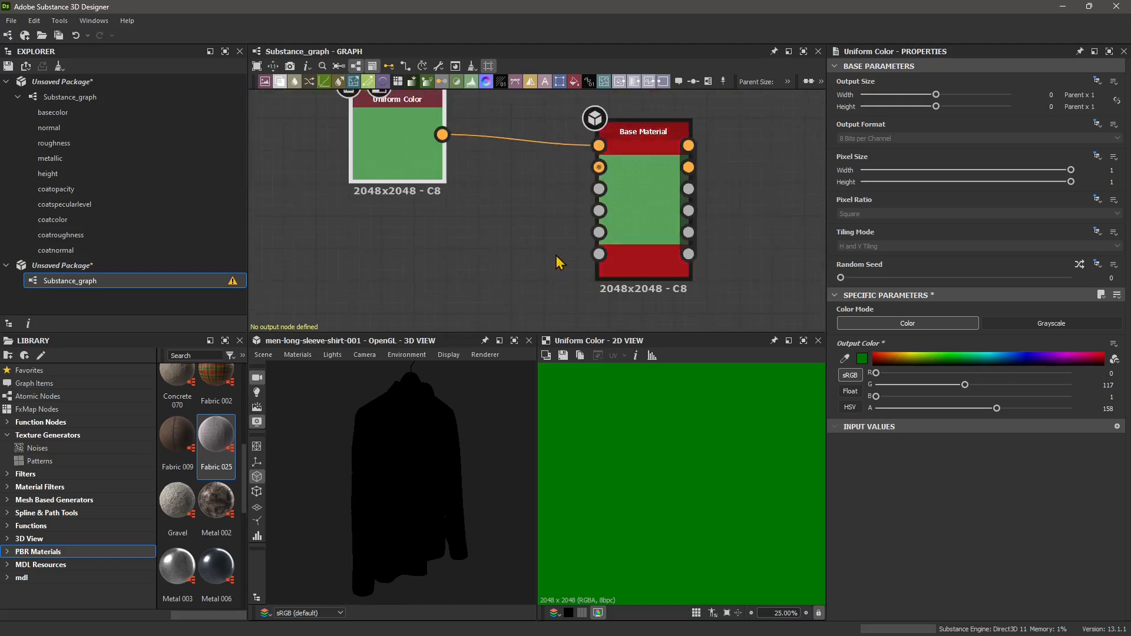
Disable the Base Material's user-defined maps for Normal, Roughness, Height and Ambient Occlusion.
scroll(539, 259, "down", 2)
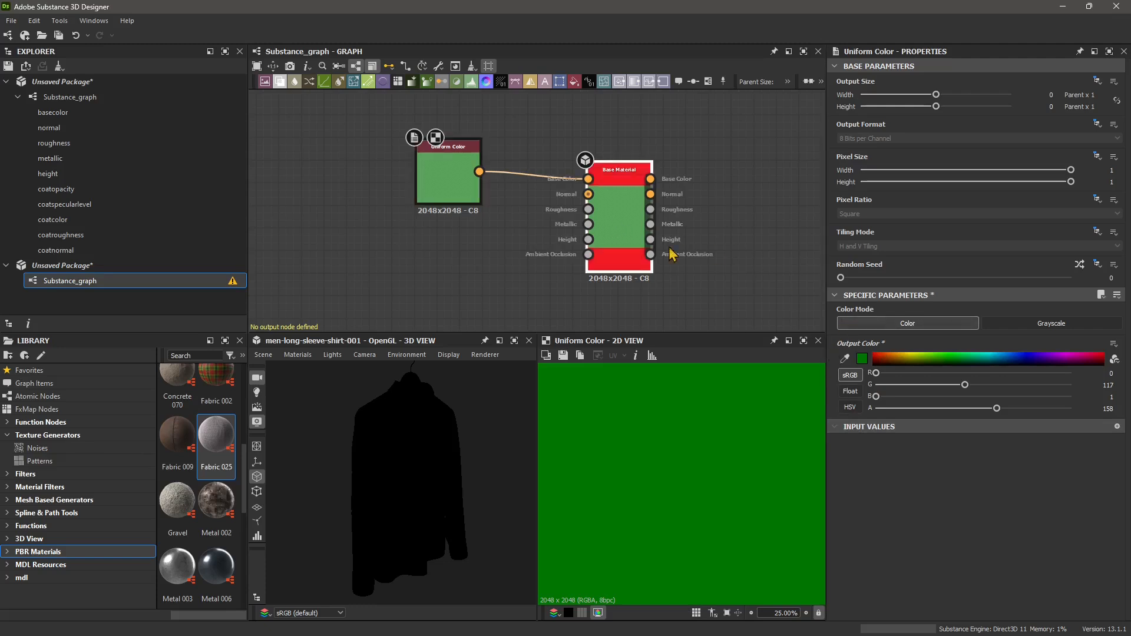
left_click(620, 235)
scroll(938, 480, "down", 3)
scroll(937, 483, "down", 3)
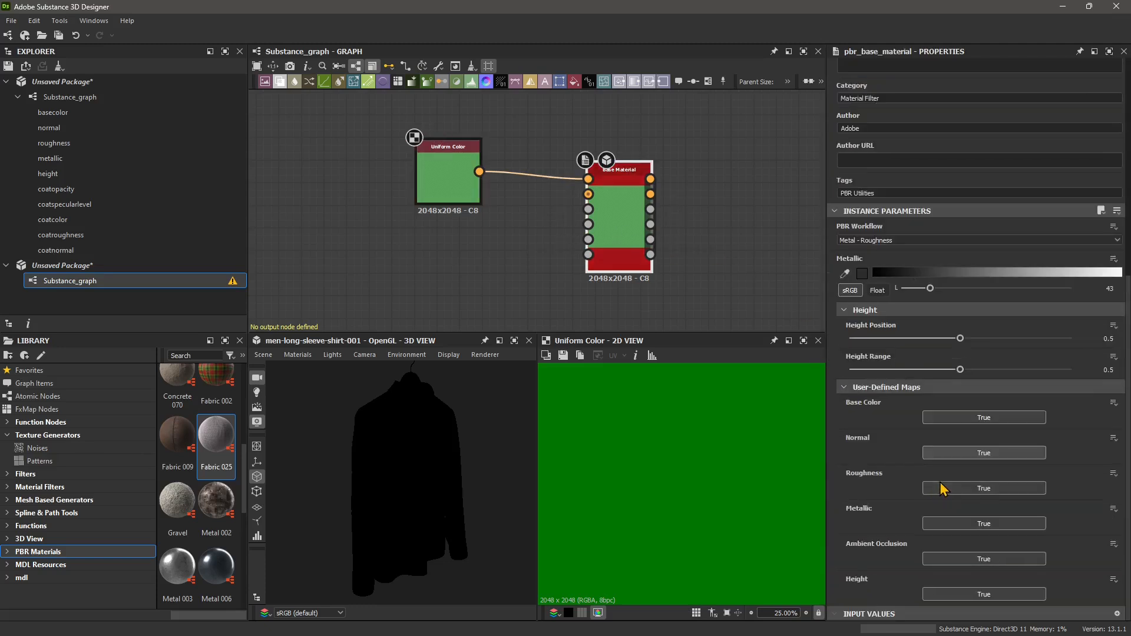
left_click(942, 453)
scroll(960, 518, "down", 1)
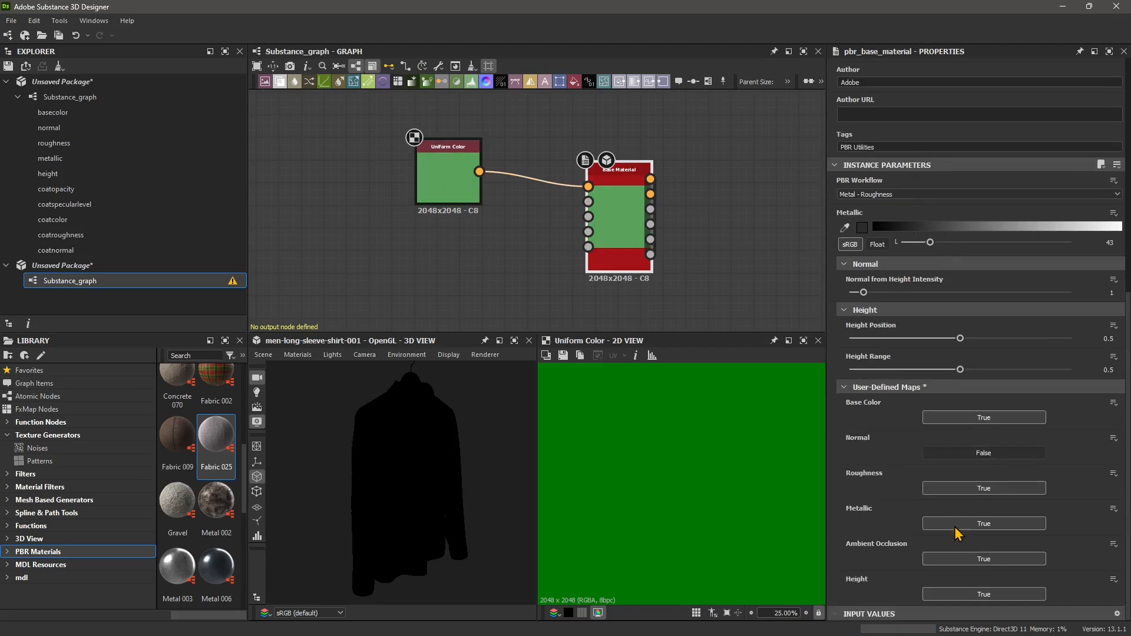
left_click(975, 493)
scroll(972, 577, "down", 1)
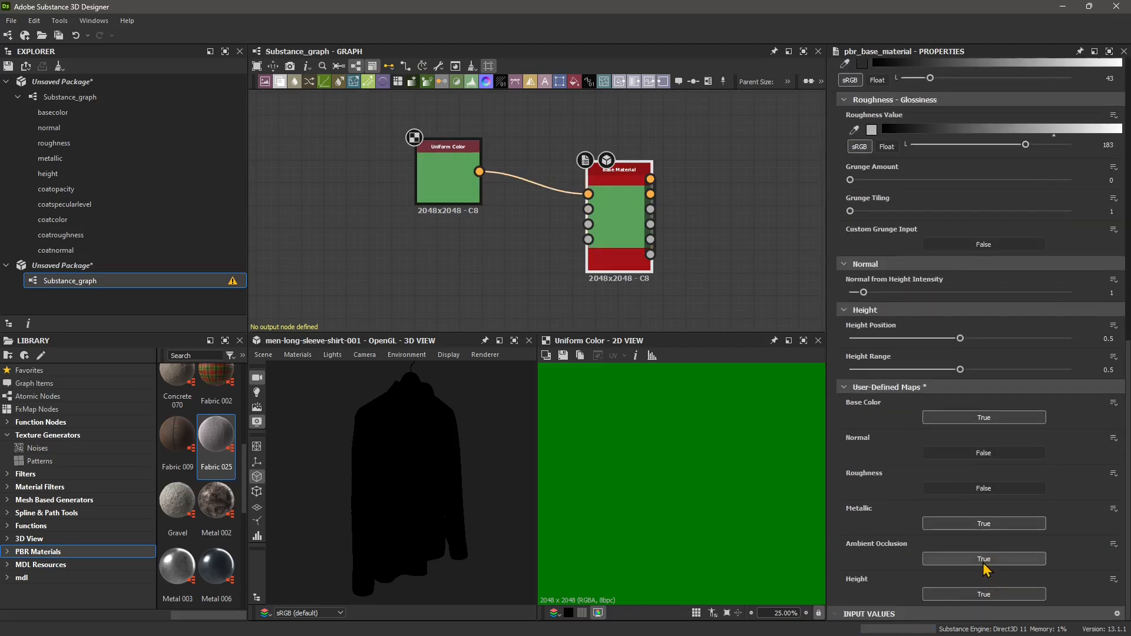
left_click(980, 596)
left_click(971, 559)
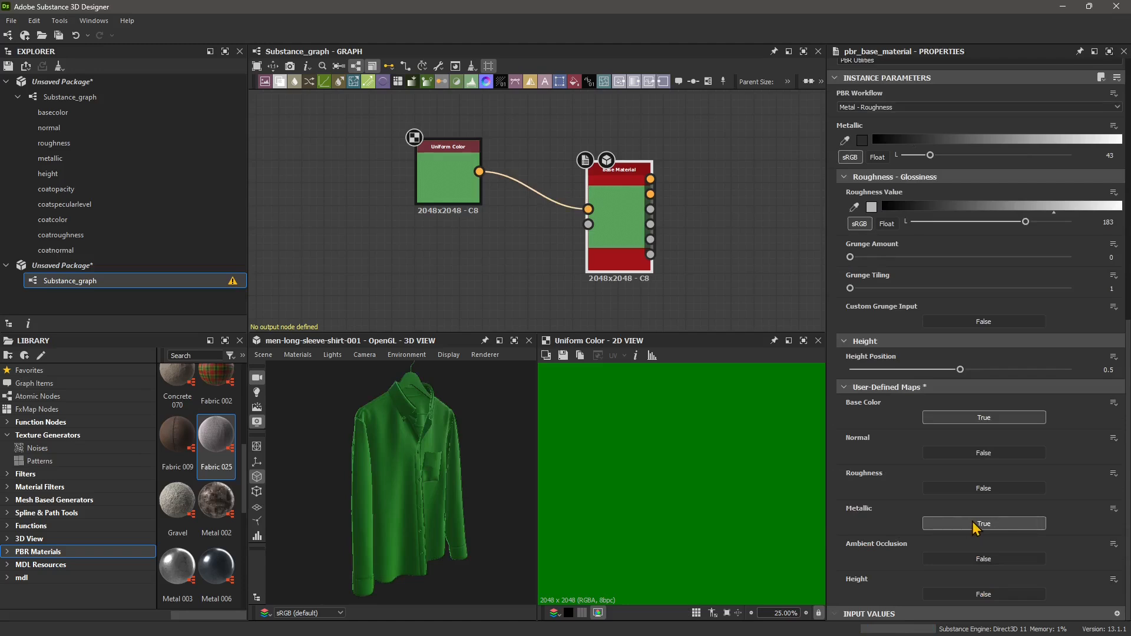
Move the Uniform Color and Base Material nodes farther apart in the graph.
left_click(470, 193)
left_click_drag(618, 236, 671, 258)
left_click_drag(445, 187, 445, 164)
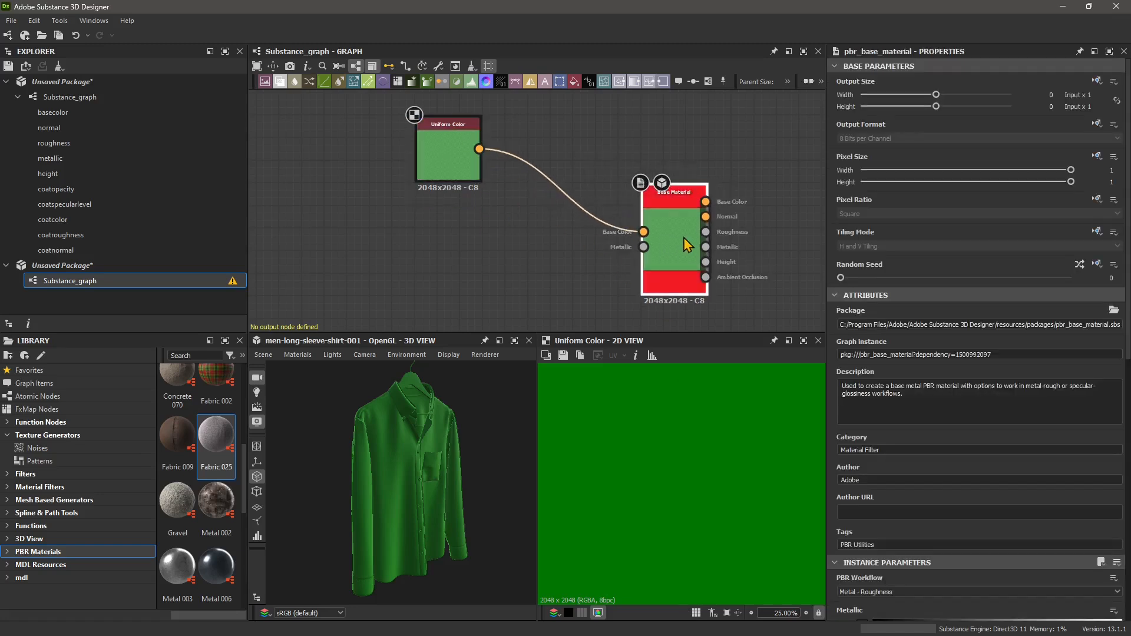
left_click_drag(649, 255, 672, 254)
Switch the 3D view's mesh from the shirt to the Cube and orbit around it.
left_click_drag(411, 435, 397, 419)
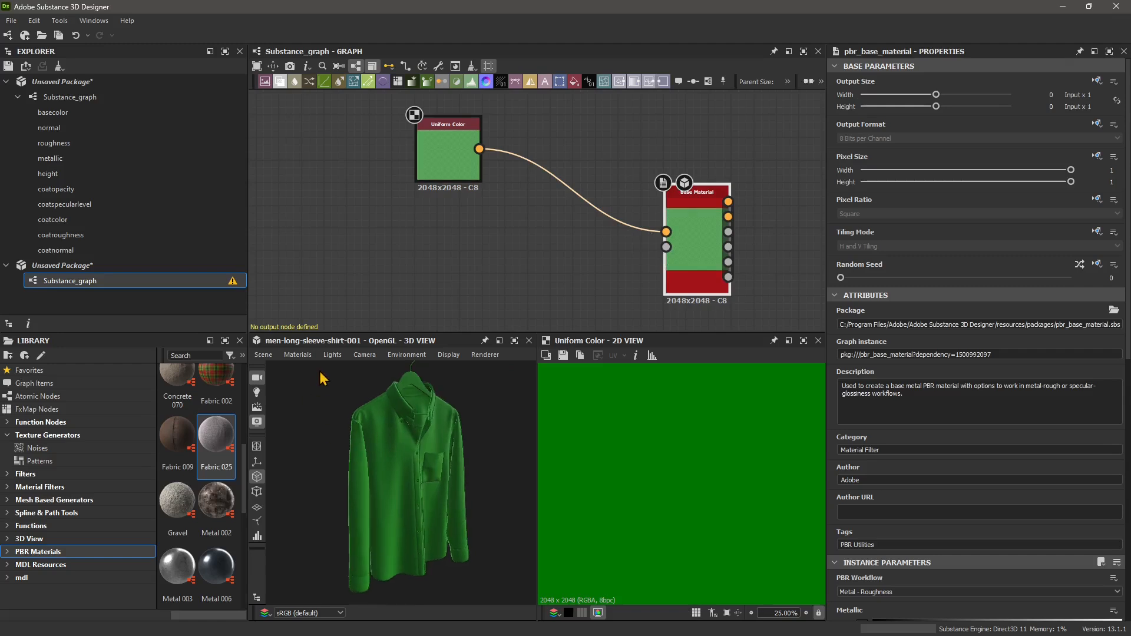
left_click(263, 355)
left_click(278, 52)
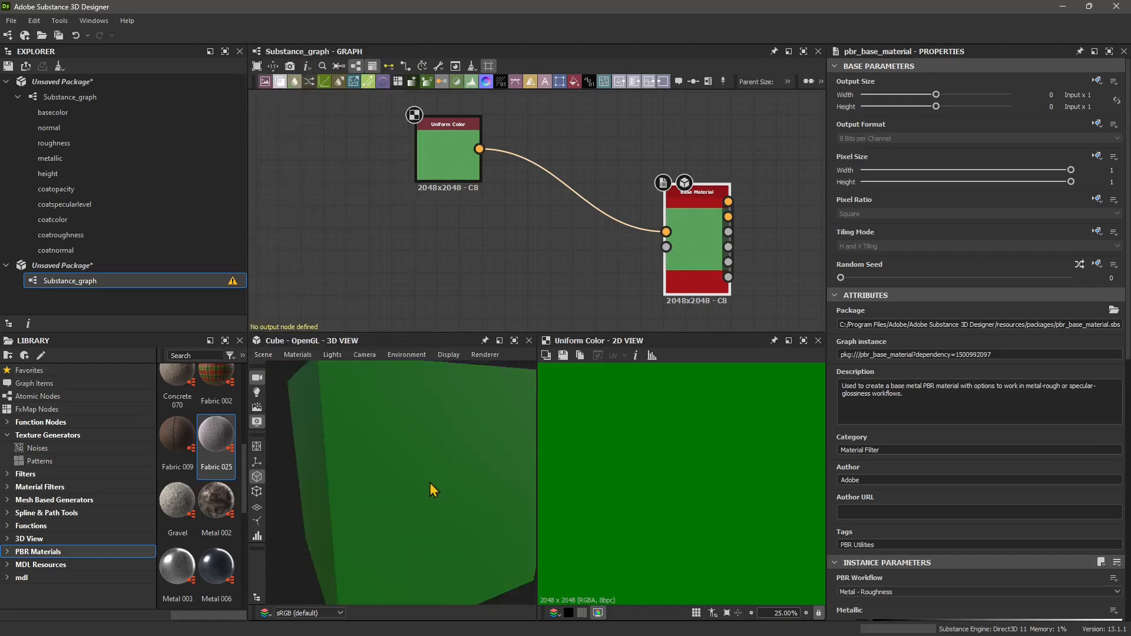
left_click_drag(403, 538, 411, 564)
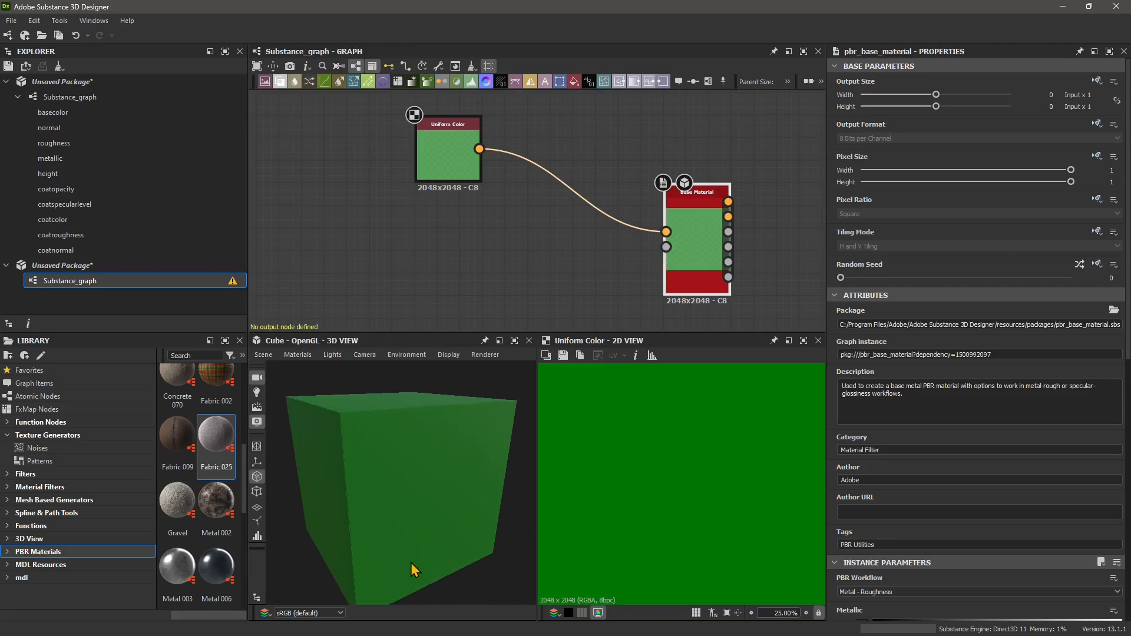
left_click(299, 355)
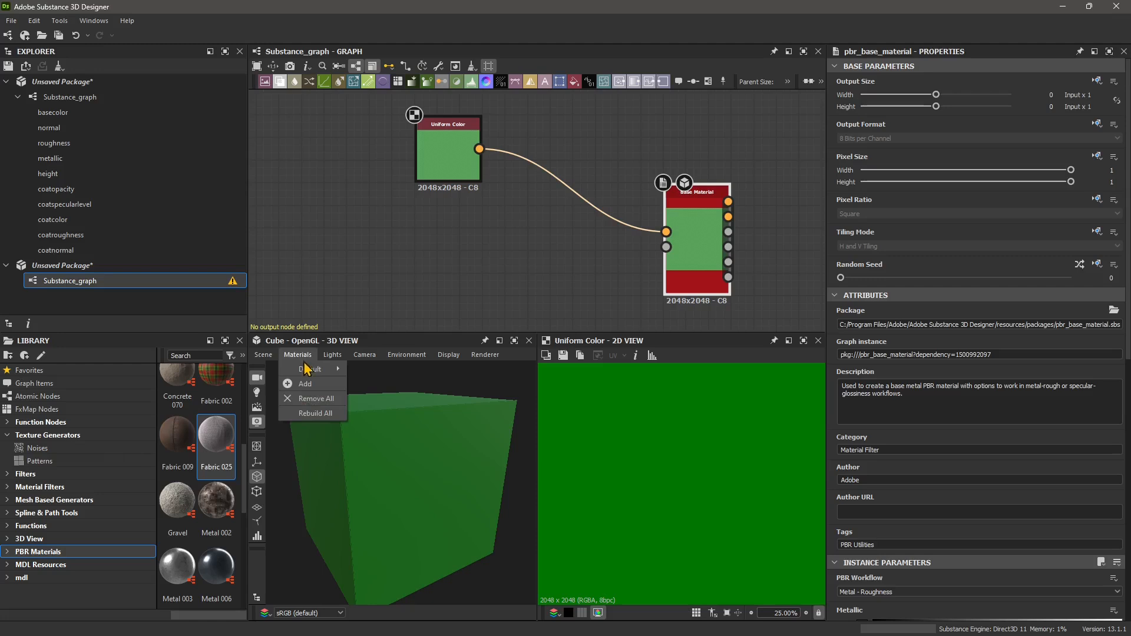
mouse_move(306, 367)
mouse_move(424, 383)
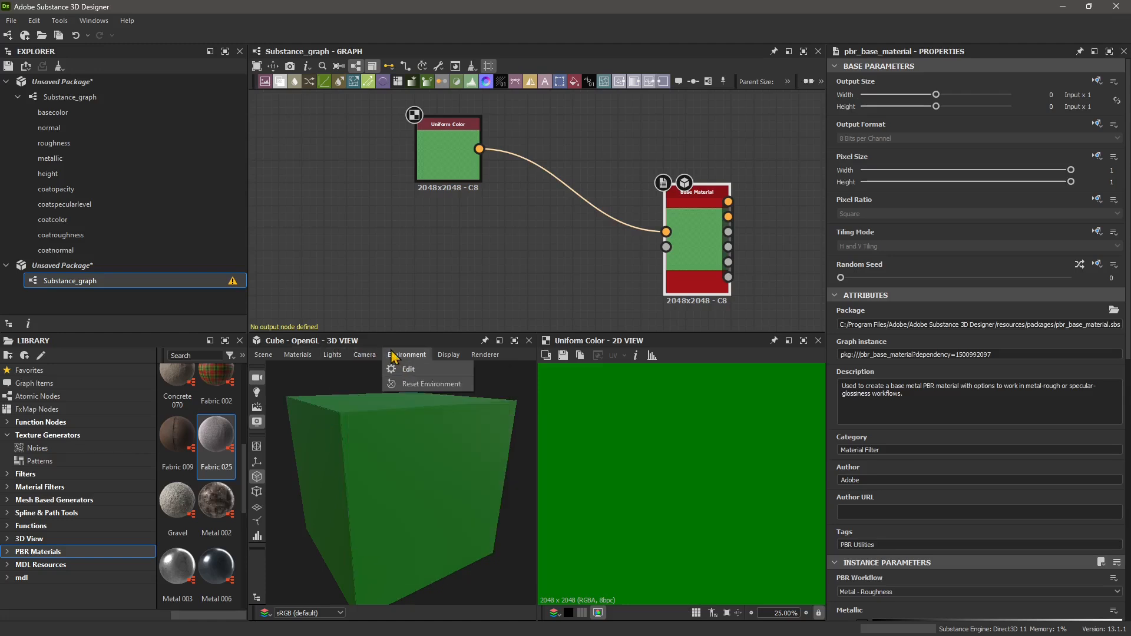
mouse_move(475, 363)
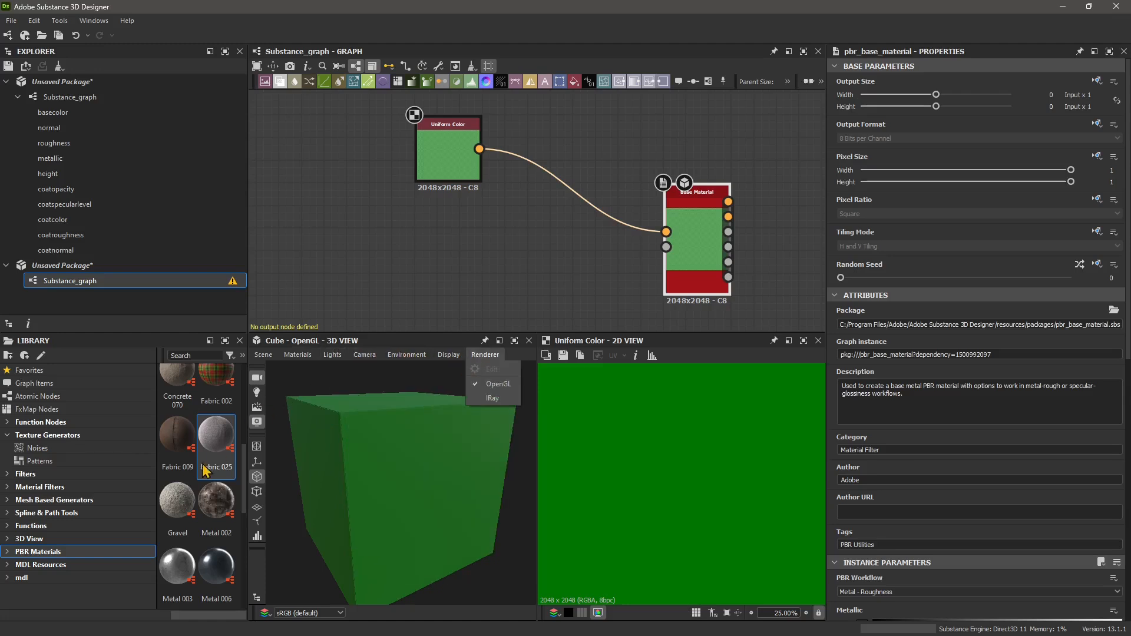
Show the Functions category of the library.
left_click(32, 526)
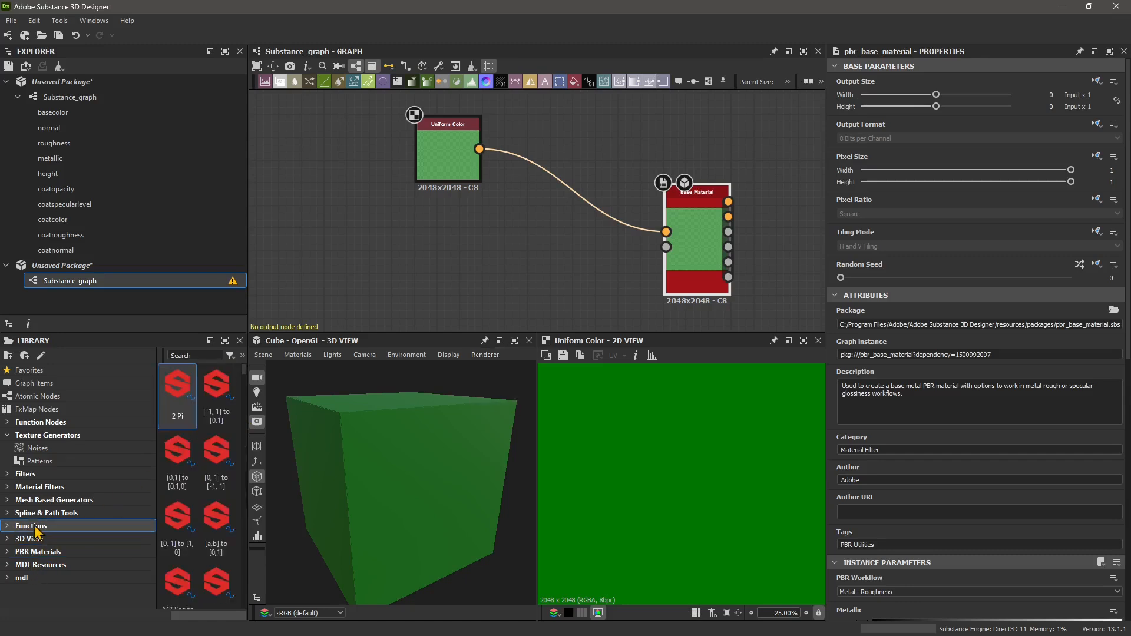
left_click(8, 434)
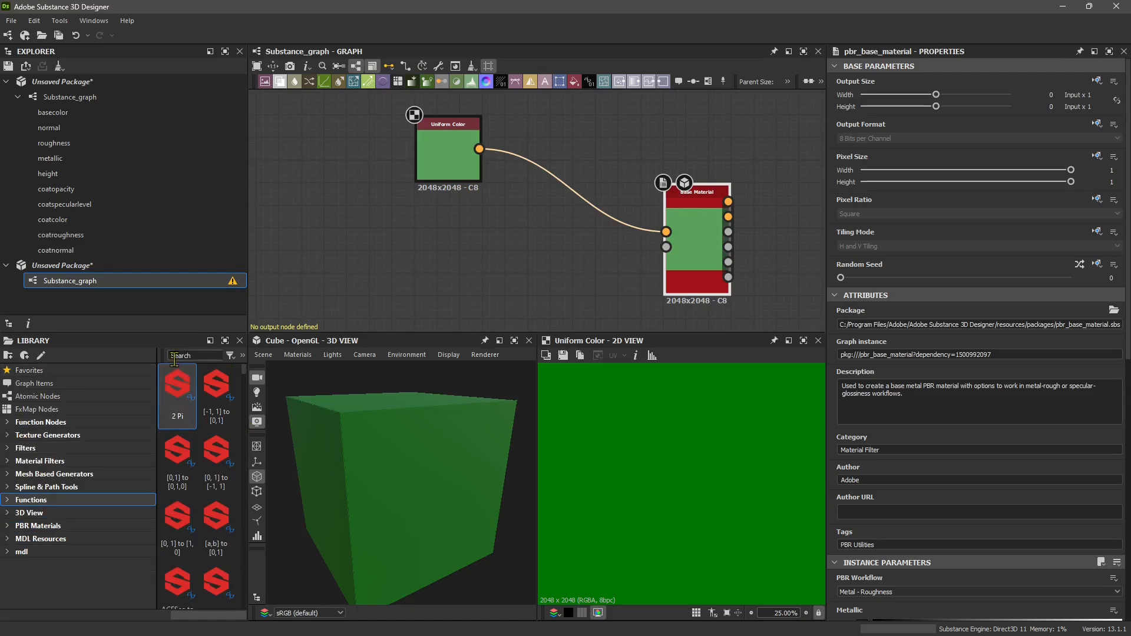
type("env")
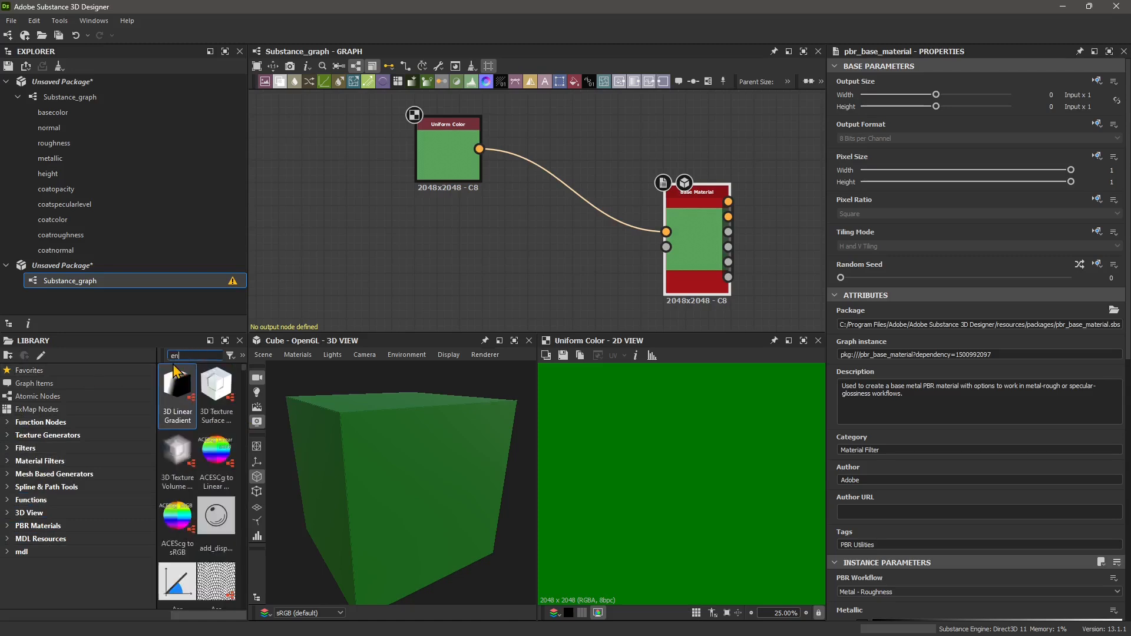
key("BackSpace")
key("BackSpace")
key("BackSpace")
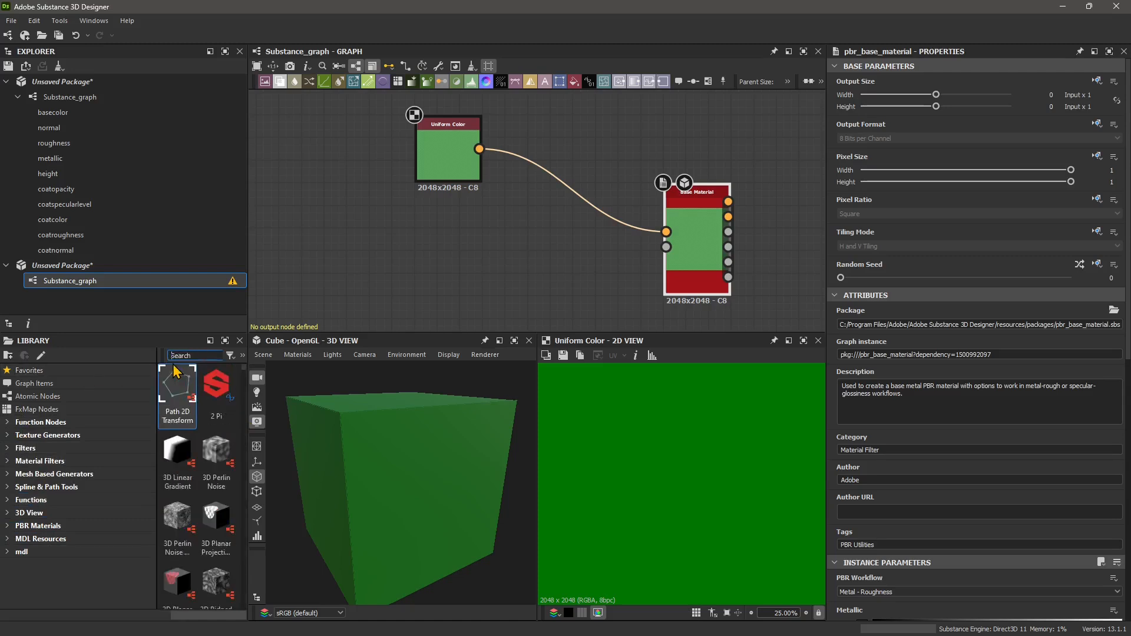
Apply the library's cave entrance environment map to the 3D view and display the environment as the background behind the cube.
scroll(218, 447, "down", 10)
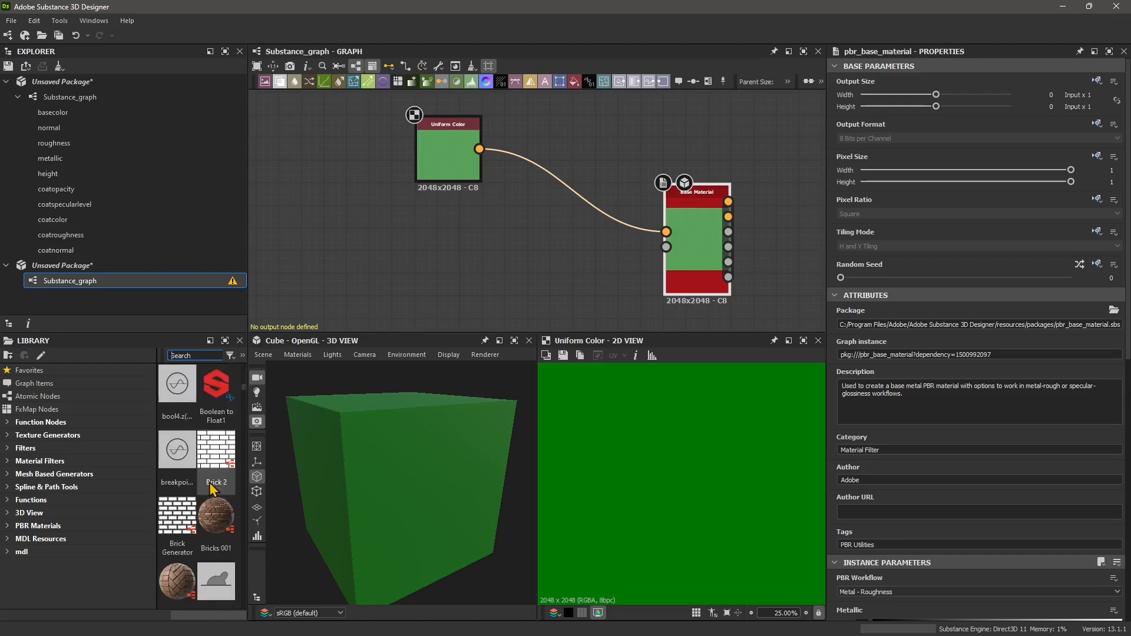
left_click(172, 405)
left_click_drag(174, 396, 290, 417)
left_click_drag(279, 480, 281, 490)
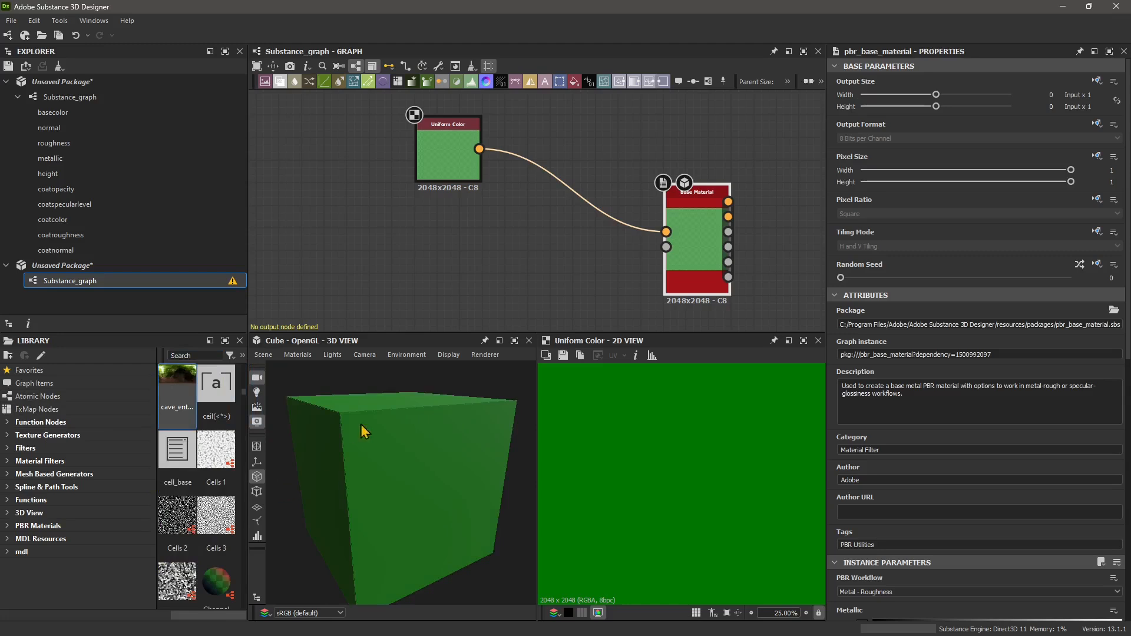
left_click(257, 408)
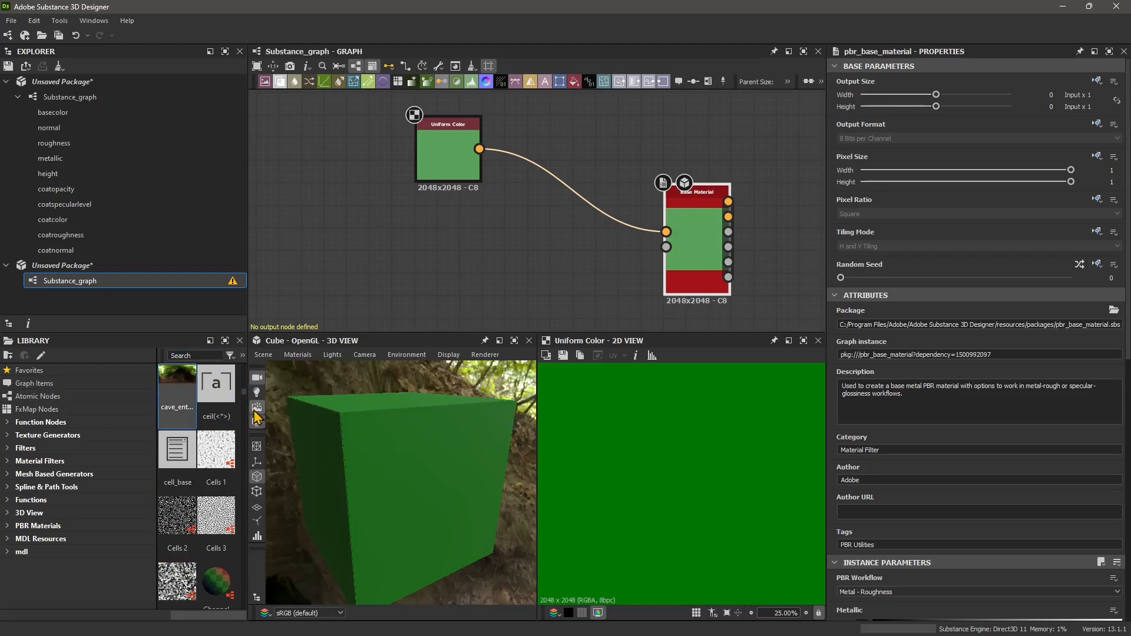
mouse_move(357, 469)
left_mouse_down()
mouse_move(331, 505)
mouse_move(346, 470)
left_mouse_up()
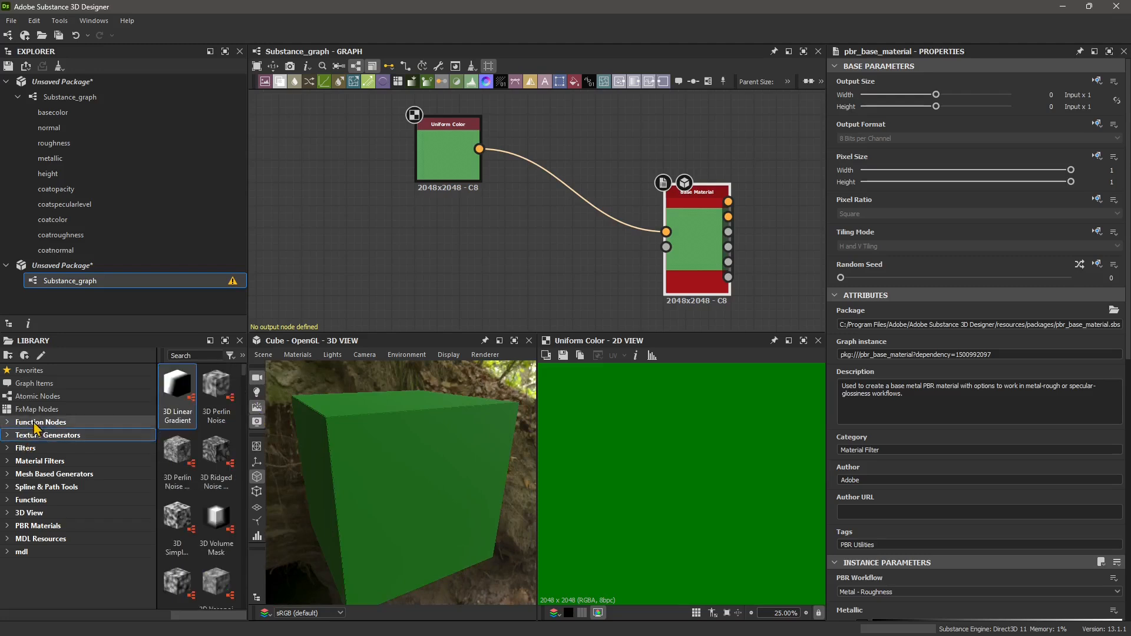
Replace the 3D view's environment with the elevator map from the library's 3D View category and orbit around the cube.
left_click(32, 487)
left_click(32, 500)
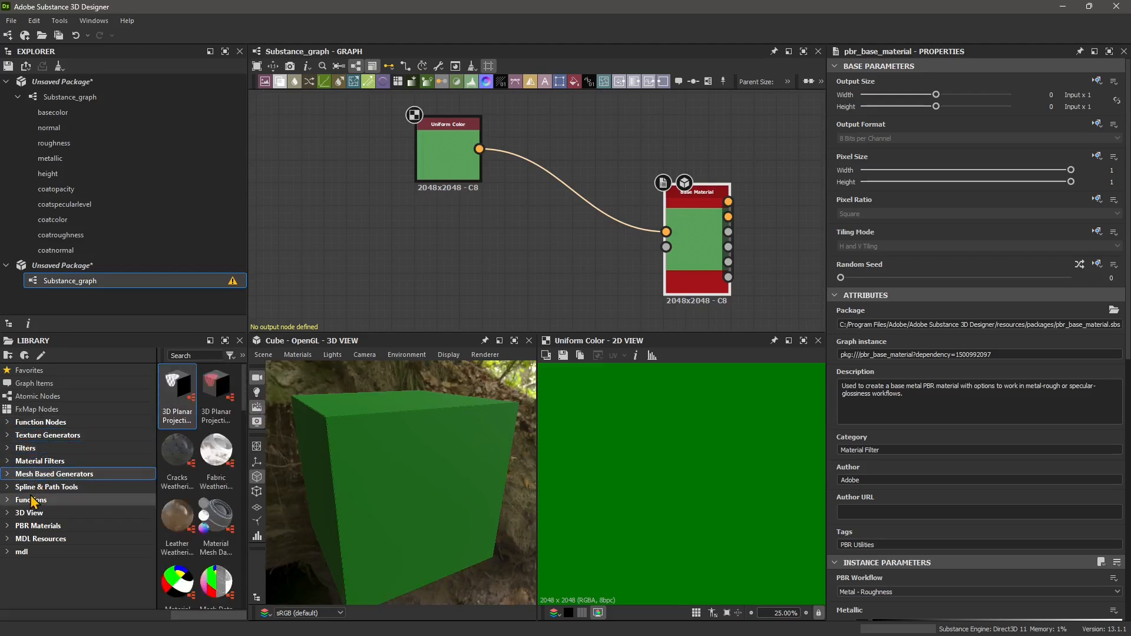
left_click(32, 513)
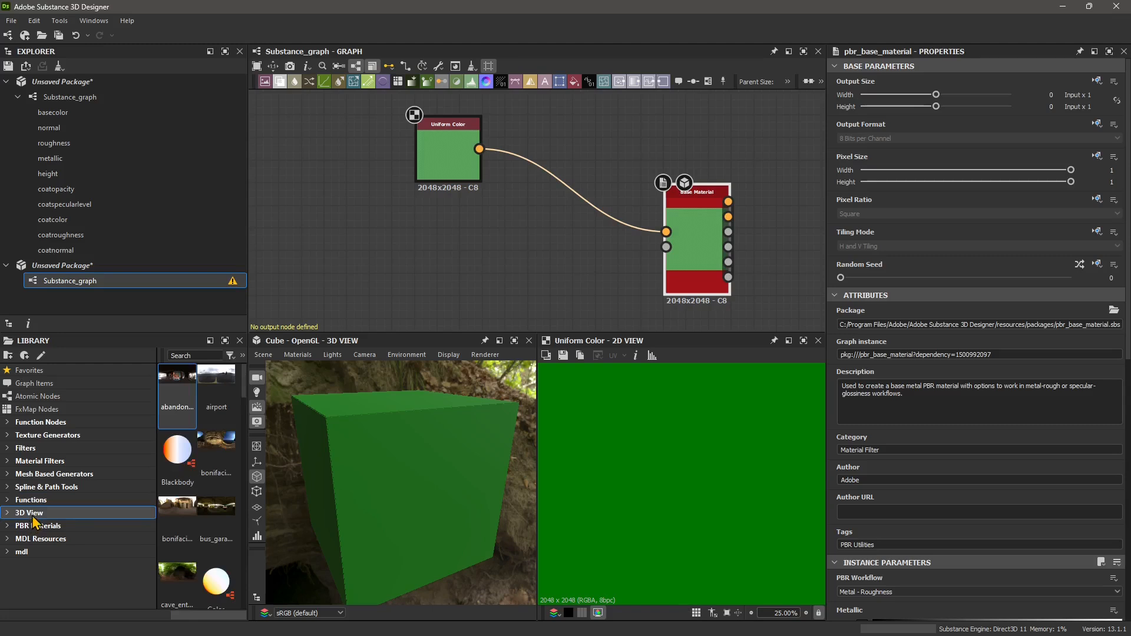
scroll(205, 518, "down", 3)
left_click_drag(216, 447, 288, 386)
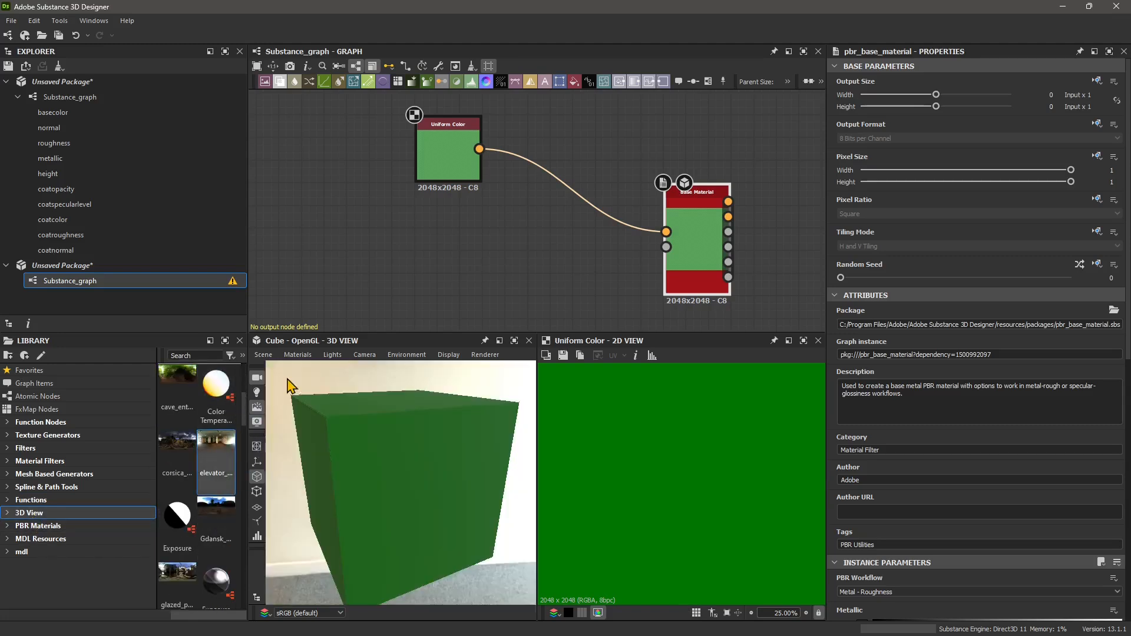
left_click_drag(361, 492, 401, 522)
scroll(215, 523, "down", 3)
Browse the materials in the library's PBR Materials category.
left_click(35, 525)
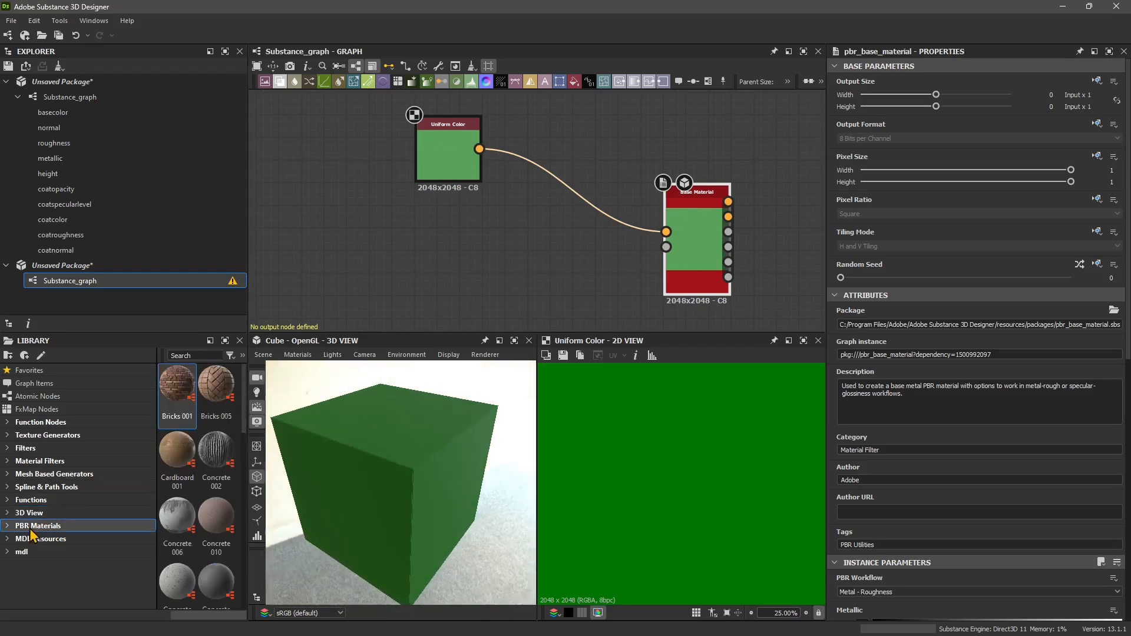
scroll(218, 530, "down", 10)
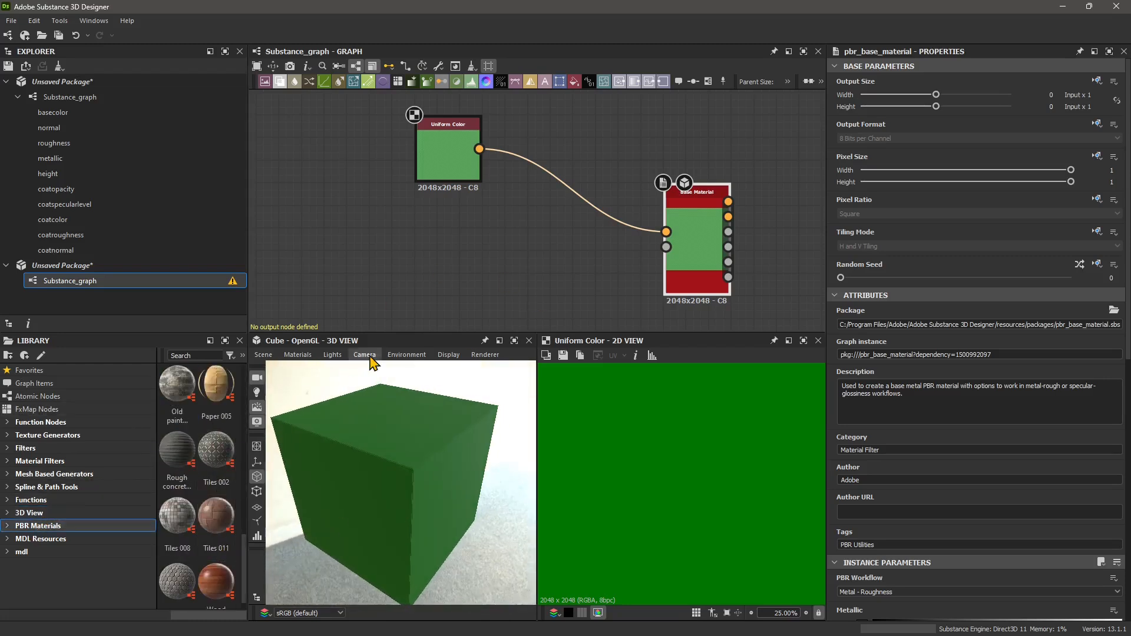
Move the Base Material and Uniform Color nodes slightly upward in the graph to free space below the color node.
left_click(448, 154)
left_click_drag(702, 218, 713, 195)
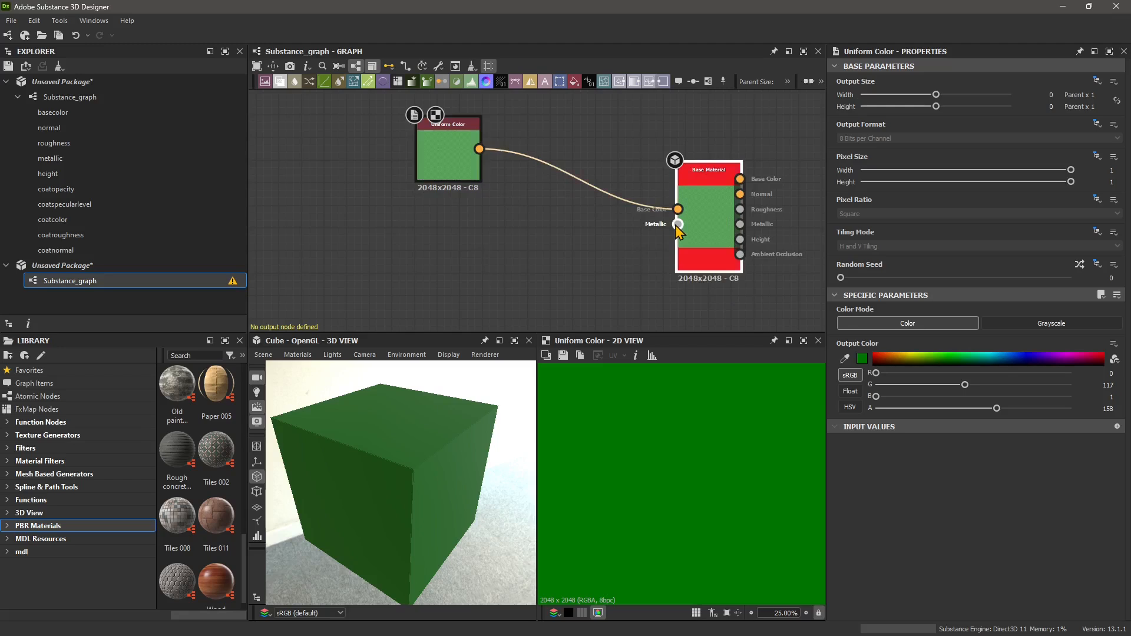
left_click_drag(458, 175, 480, 153)
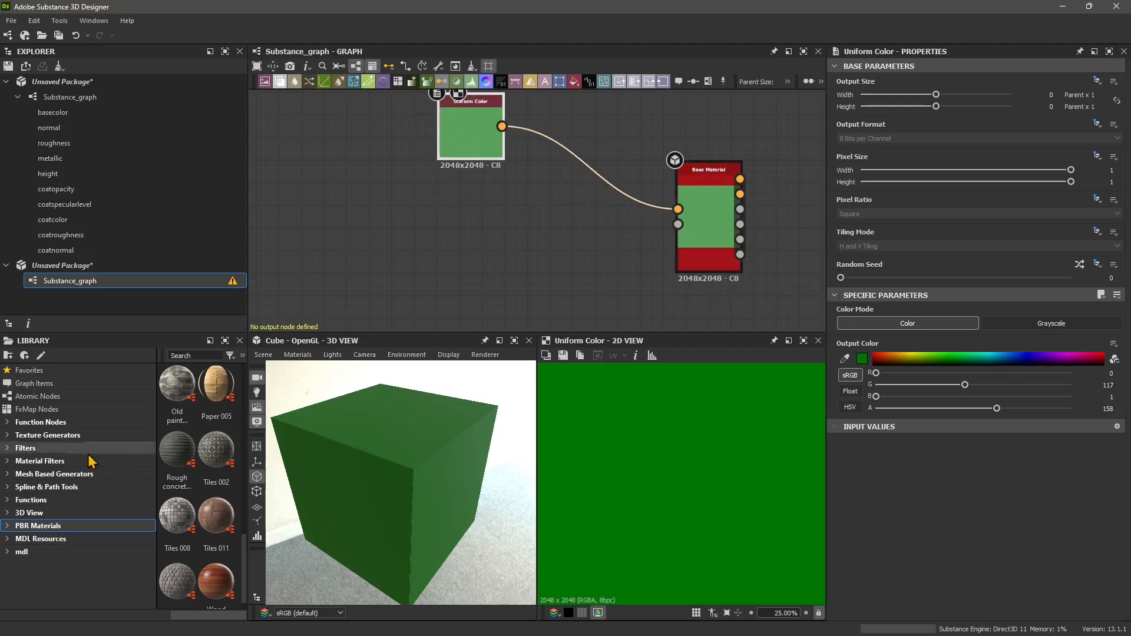
Add the BnW Spots 1 texture generator below the Uniform Color node and connect it to the Base Material's Metallic input.
left_click(49, 437)
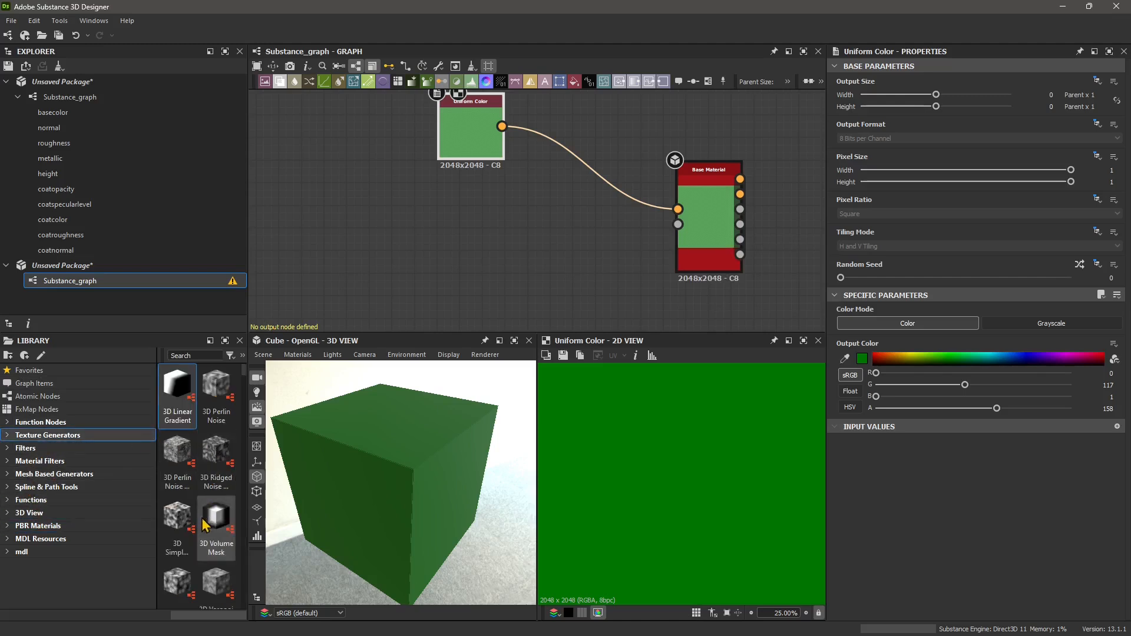
scroll(197, 537, "down", 3)
left_click_drag(216, 389, 455, 256)
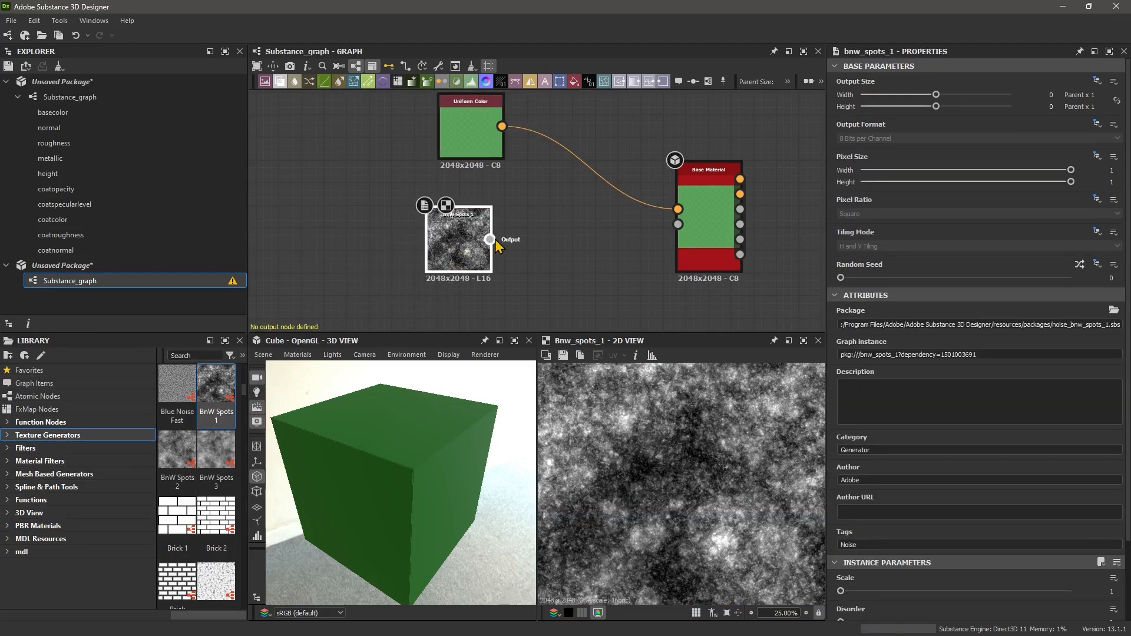
left_click_drag(524, 229, 678, 224)
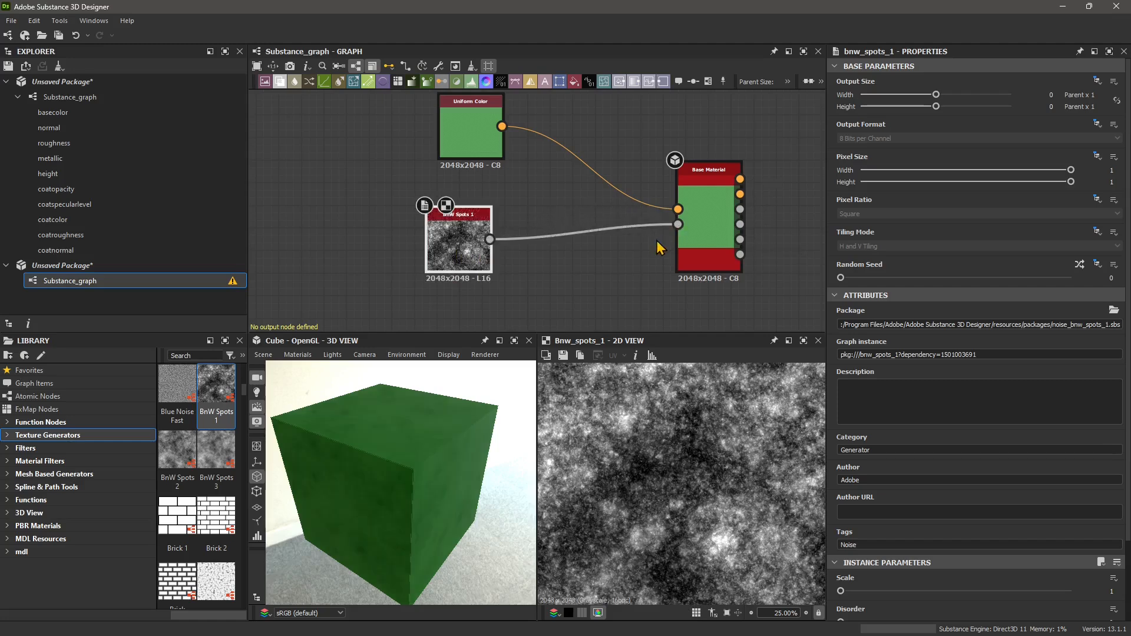
Inspect the spotted metallic effect on the cube and move the BnW Spots 1 node farther below the Uniform Color node.
left_click_drag(376, 493, 422, 396)
scroll(481, 272, "up", 4)
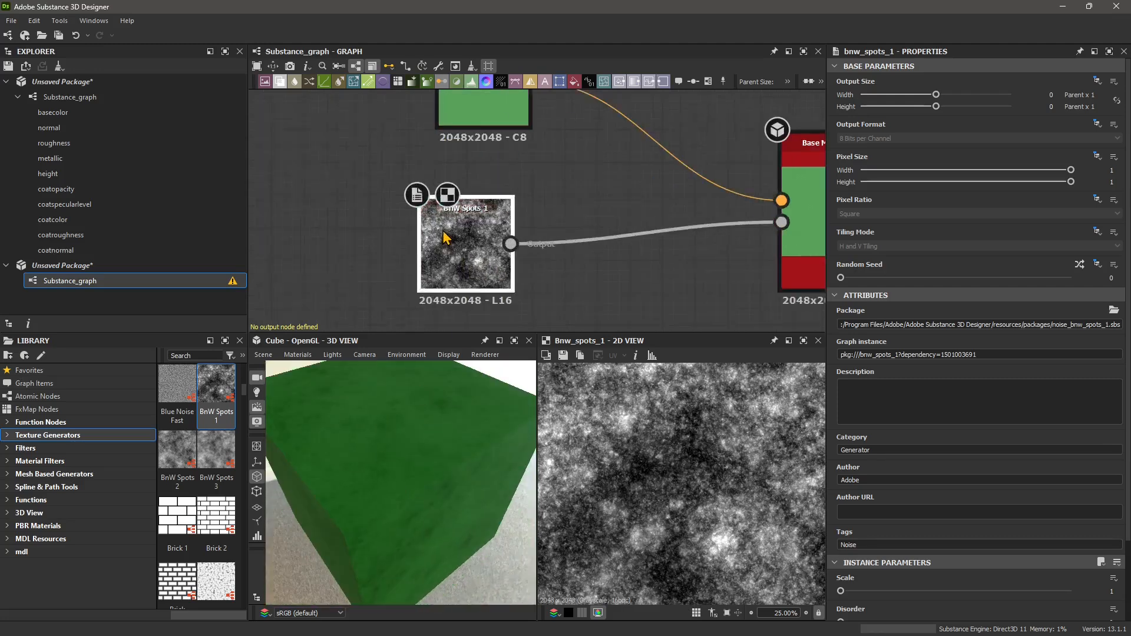
left_click_drag(480, 273, 458, 272)
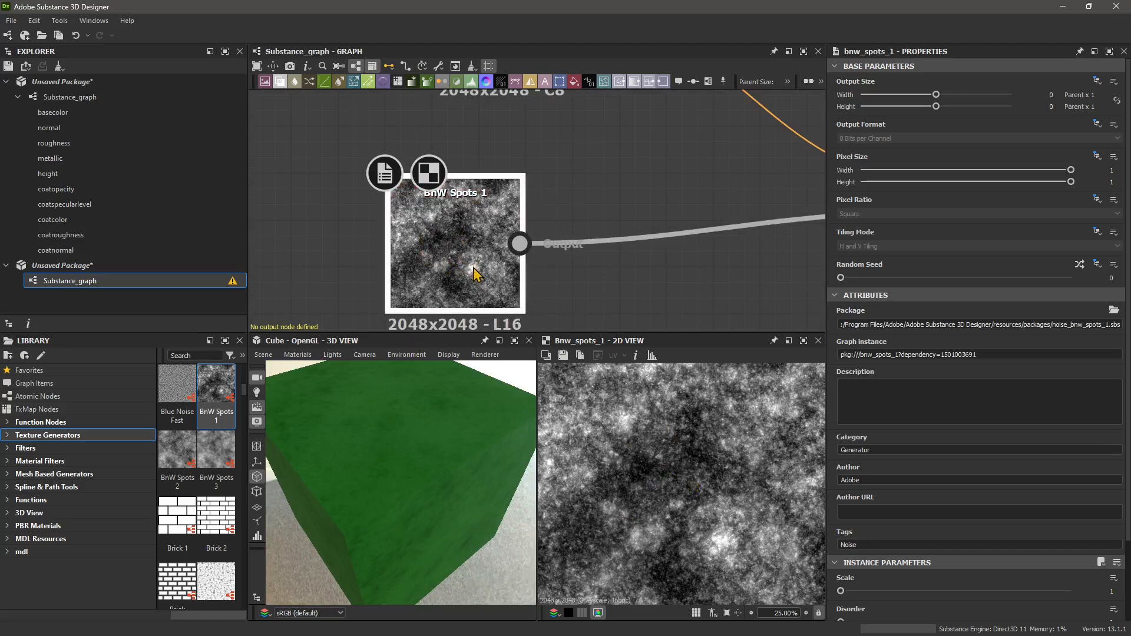
left_click_drag(402, 527, 365, 384)
scroll(471, 235, "down", 5)
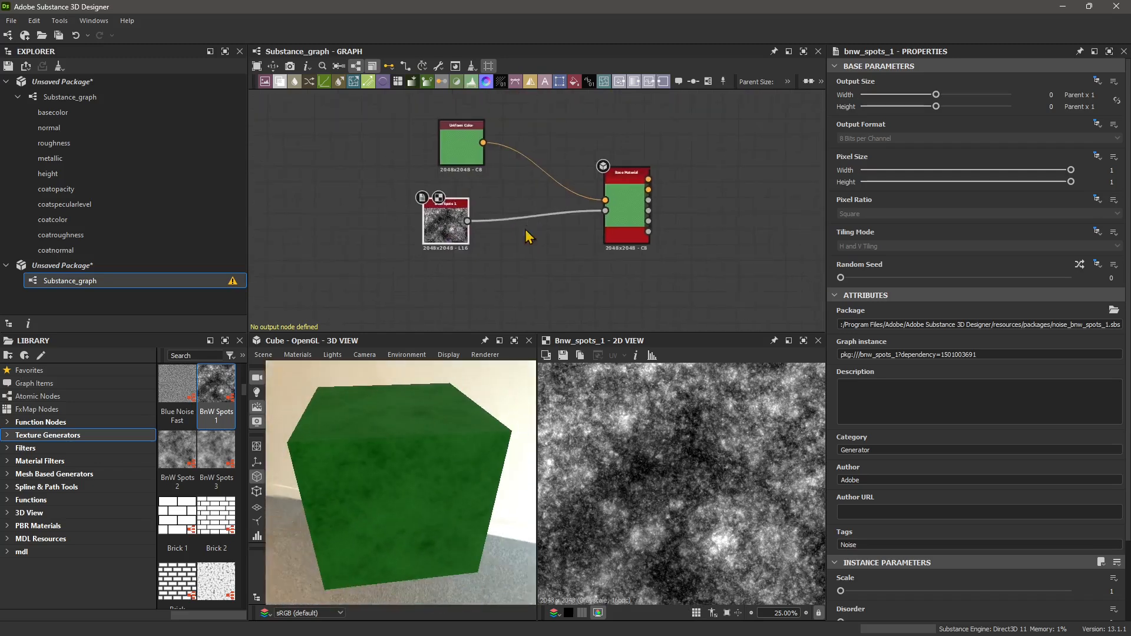
left_click_drag(451, 247, 428, 285)
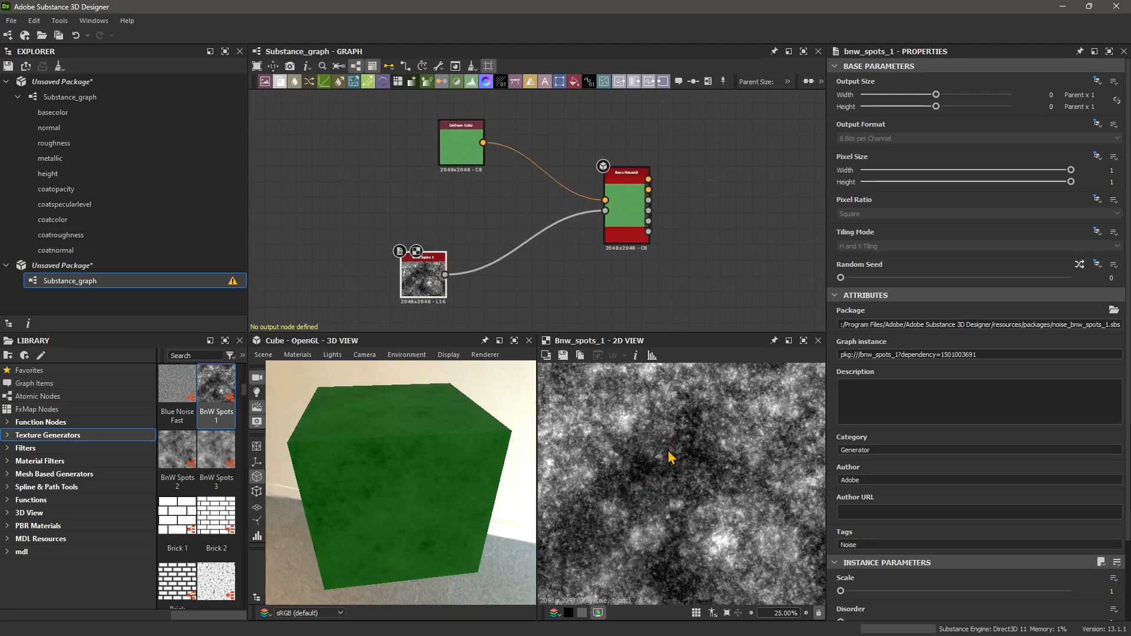
Enable the Base Material's user-defined Roughness map and connect the BnW Spots 1 output to its Roughness input.
scroll(548, 225, "up", 2)
left_click(661, 220)
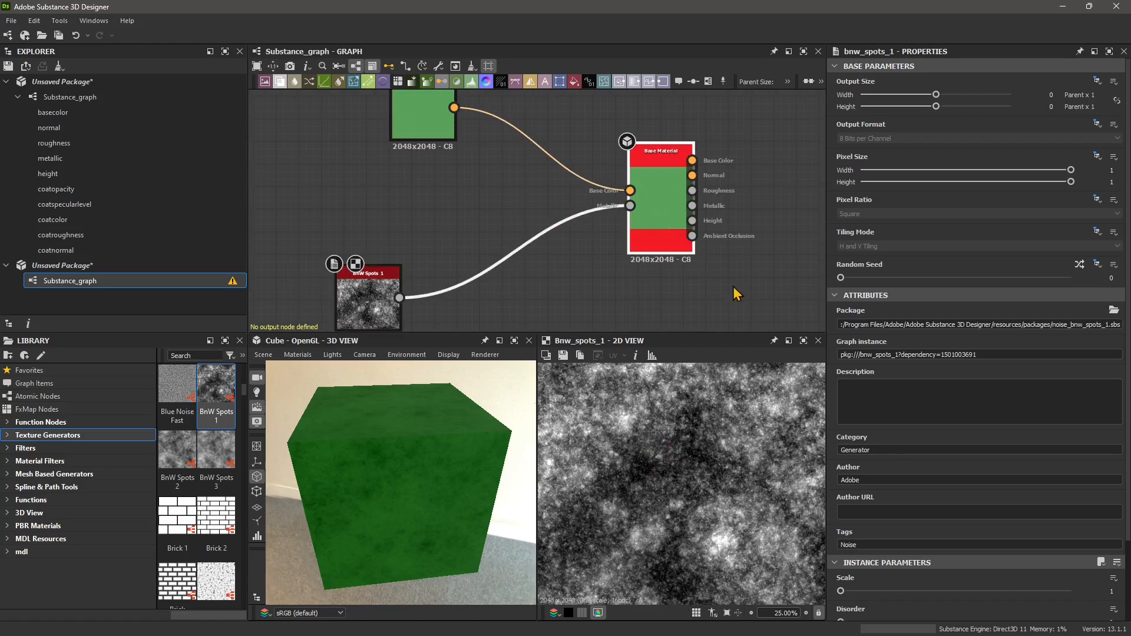
scroll(937, 495, "down", 10)
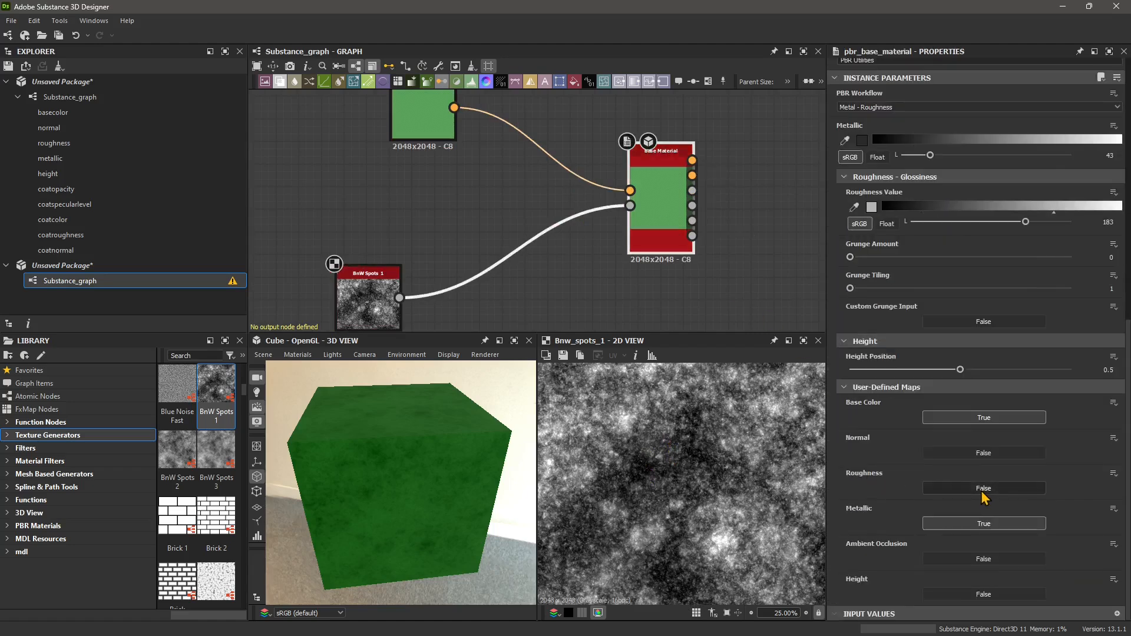
left_click(987, 493)
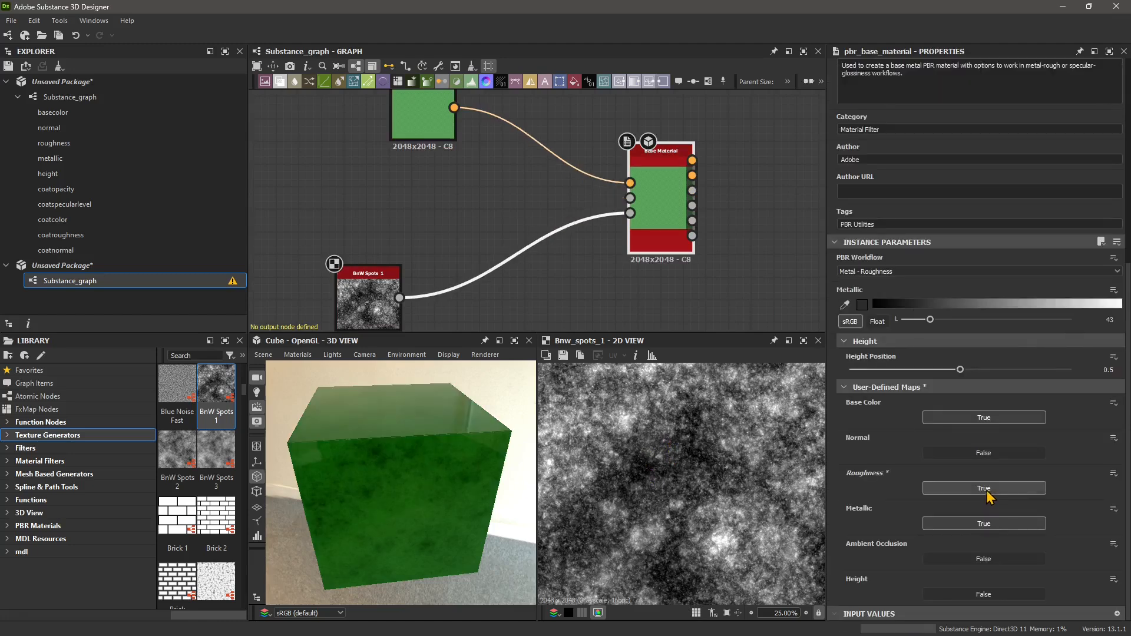
scroll(396, 298, "up", 1)
left_click_drag(432, 298, 678, 180)
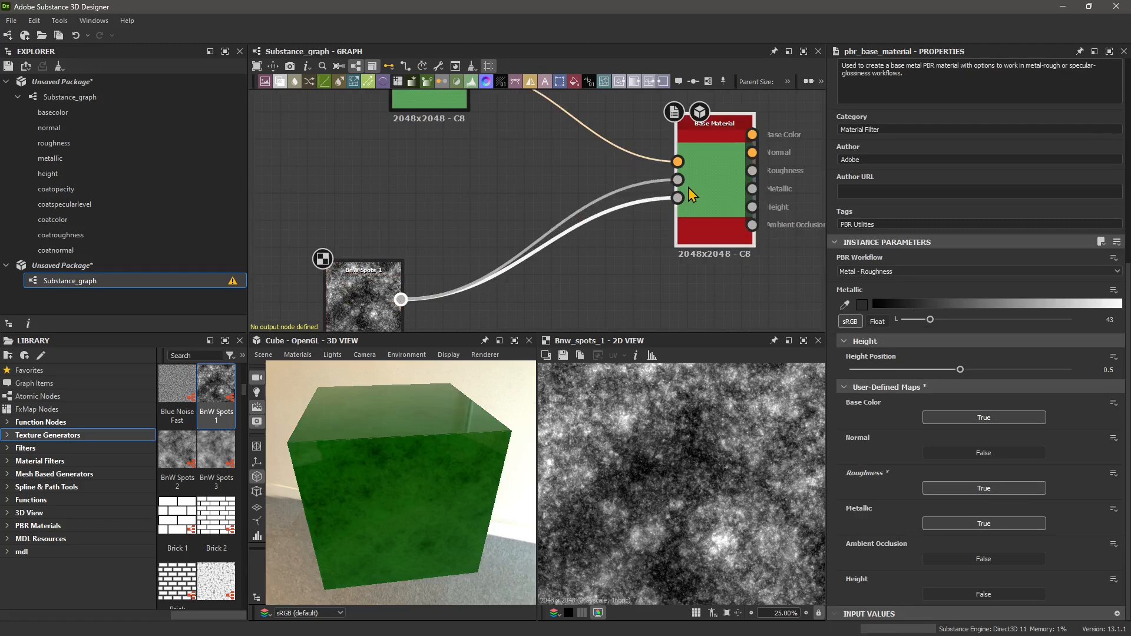
left_click_drag(417, 448, 360, 501)
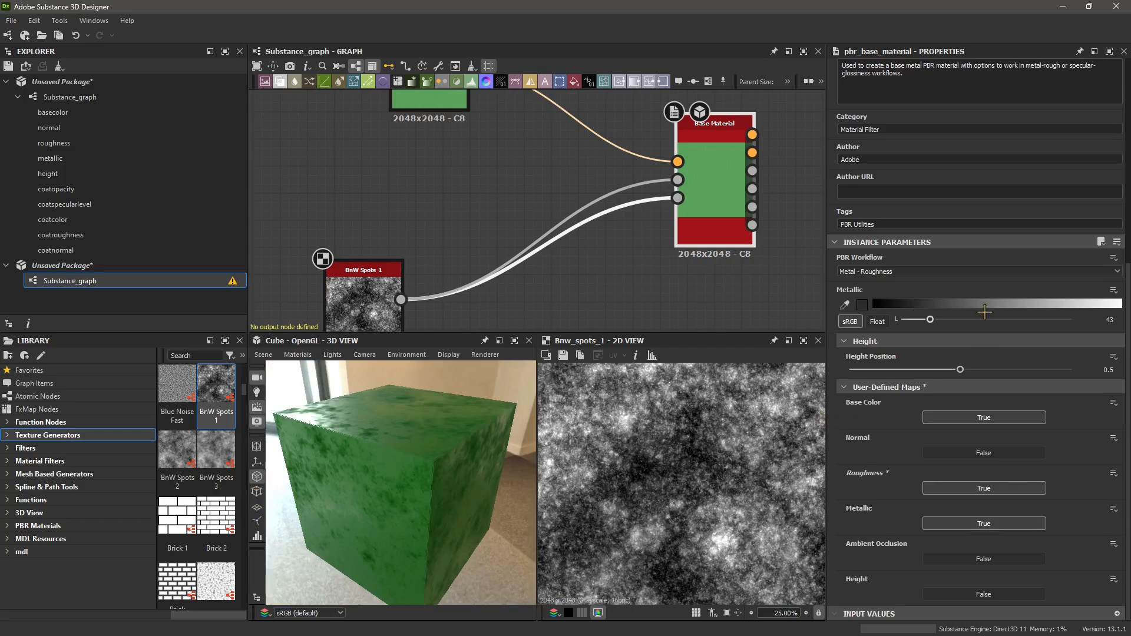
Set the BnW Spots 1 node's Scale to 2, Disorder to 0.2 and Roughness to 1.04.
scroll(984, 297, "up", 1)
scroll(933, 351, "down", 1)
scroll(493, 233, "down", 1)
left_click(384, 301)
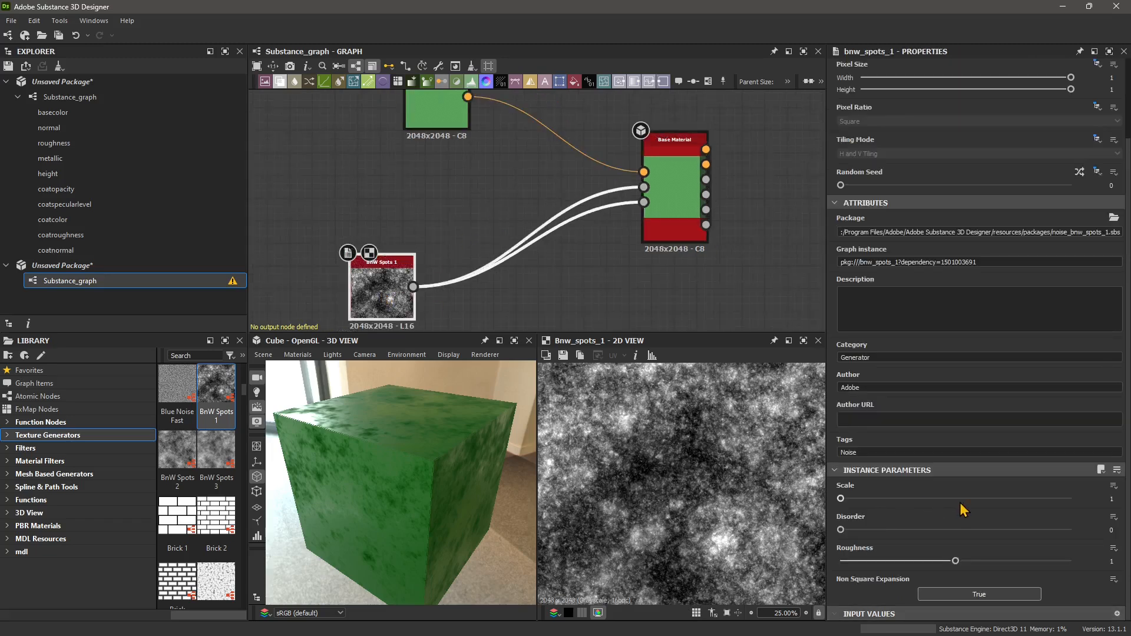
left_click_drag(840, 498, 873, 500)
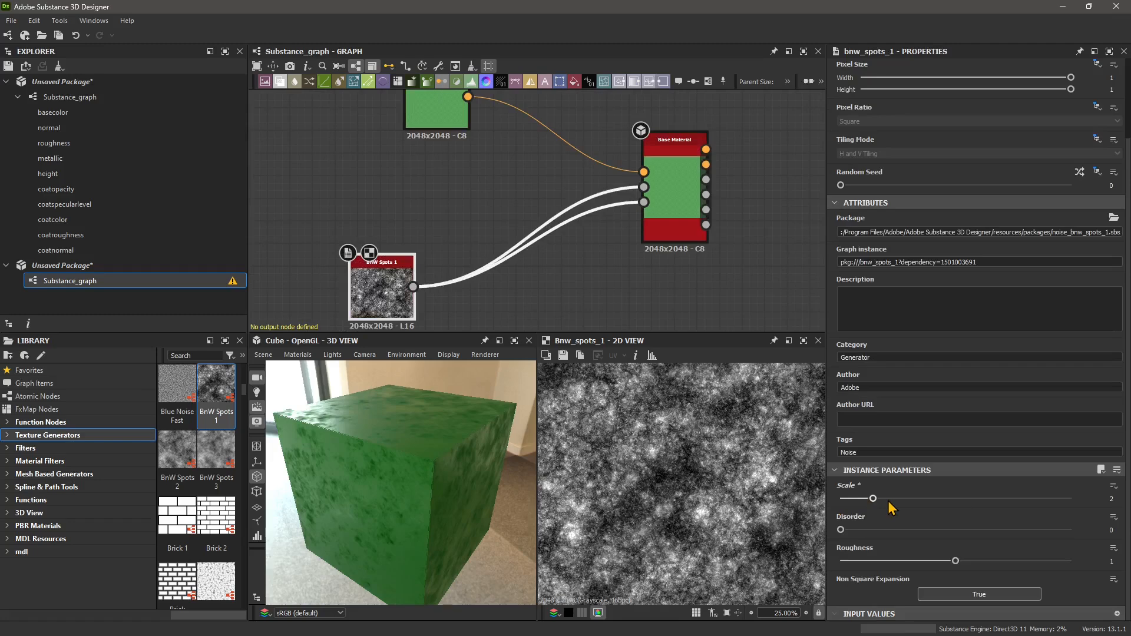
left_click_drag(840, 529, 886, 529)
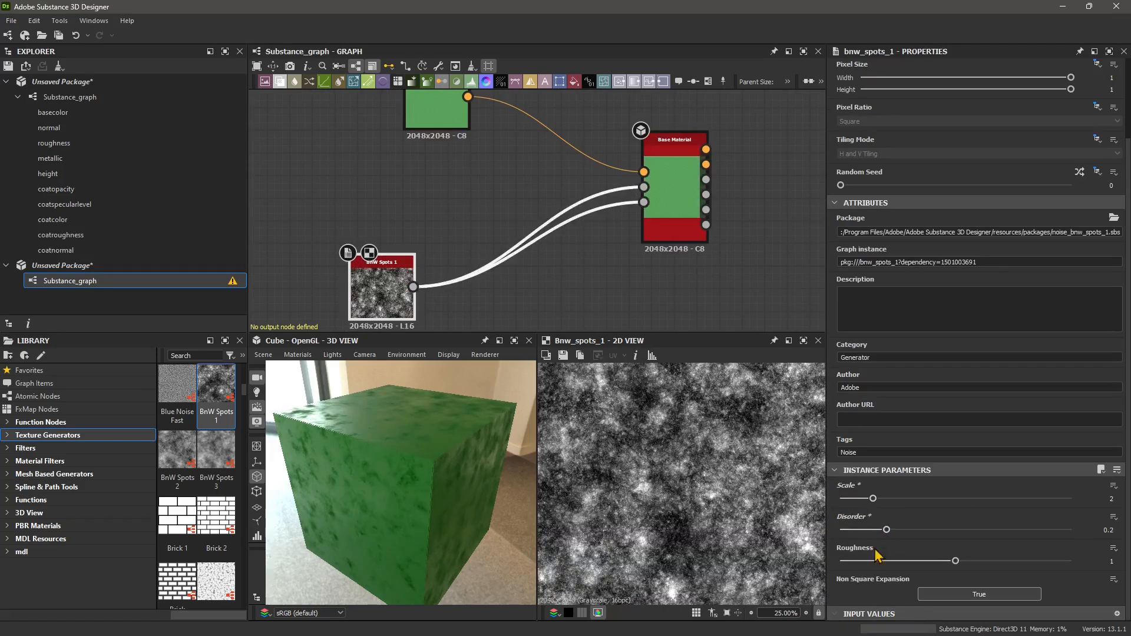
mouse_move(956, 561)
left_mouse_down()
mouse_move(889, 560)
mouse_move(990, 560)
mouse_move(963, 565)
left_mouse_up()
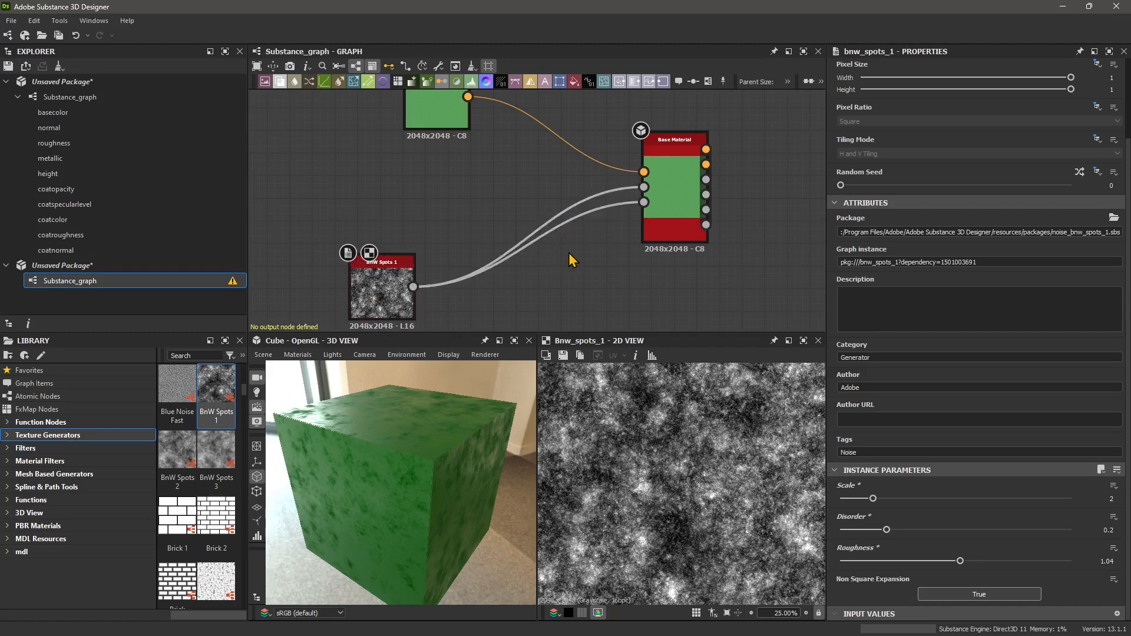
Try routing BnW Spots 1 through an Invert Color node into the Base Material's Metallic input, and delete that node.
left_click(569, 255)
key("space")
type("inve")
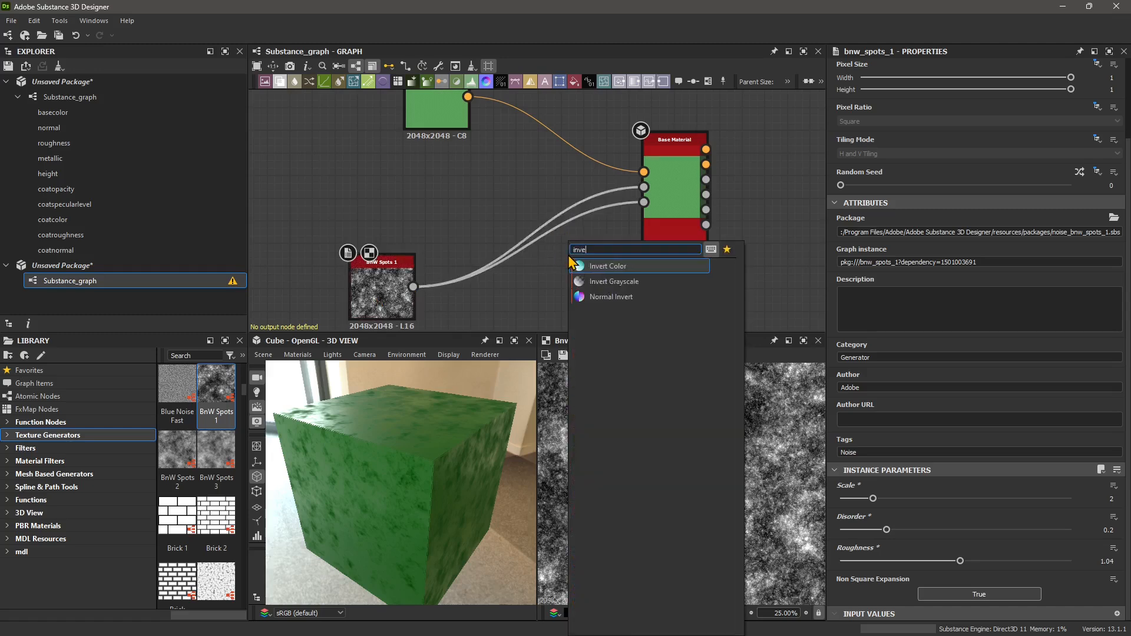
key("Return")
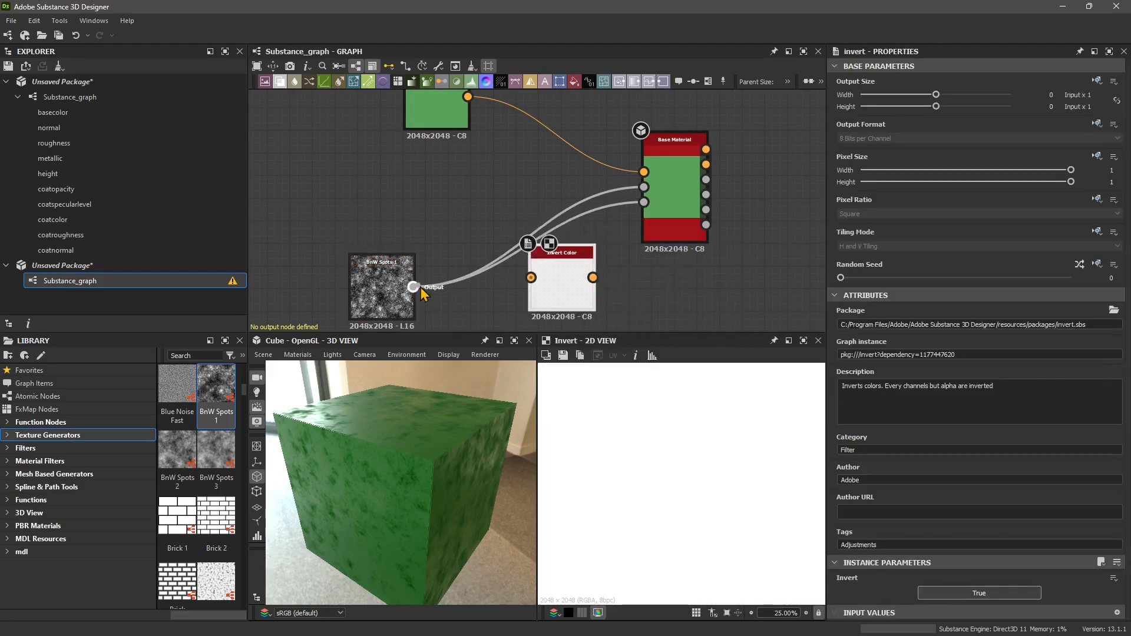
left_click_drag(532, 287, 531, 278)
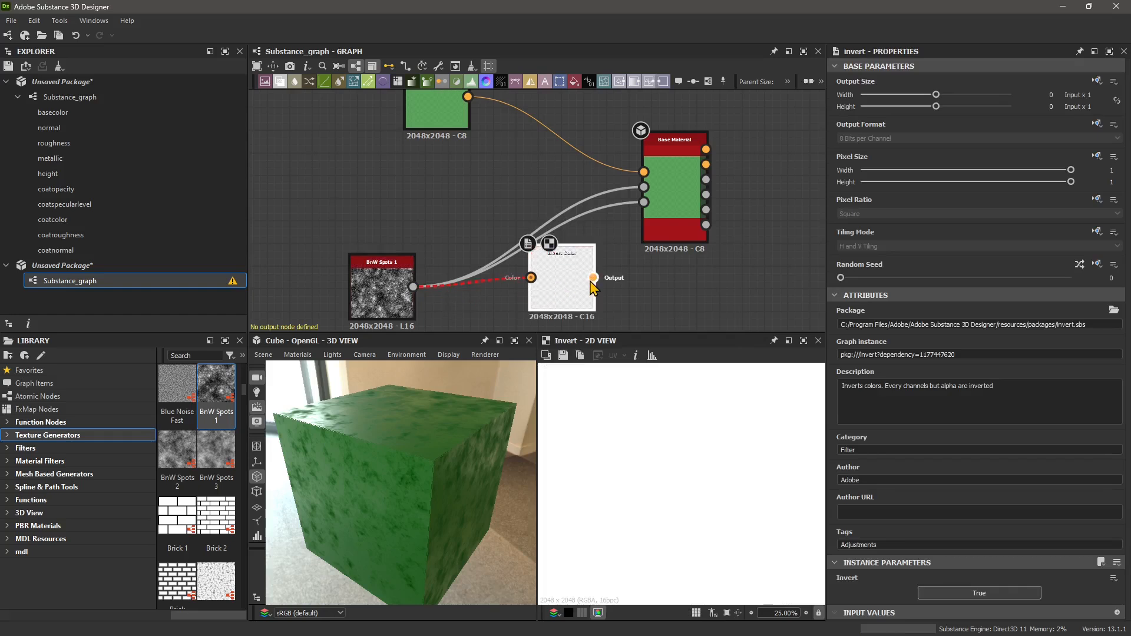
left_click_drag(632, 223, 644, 202)
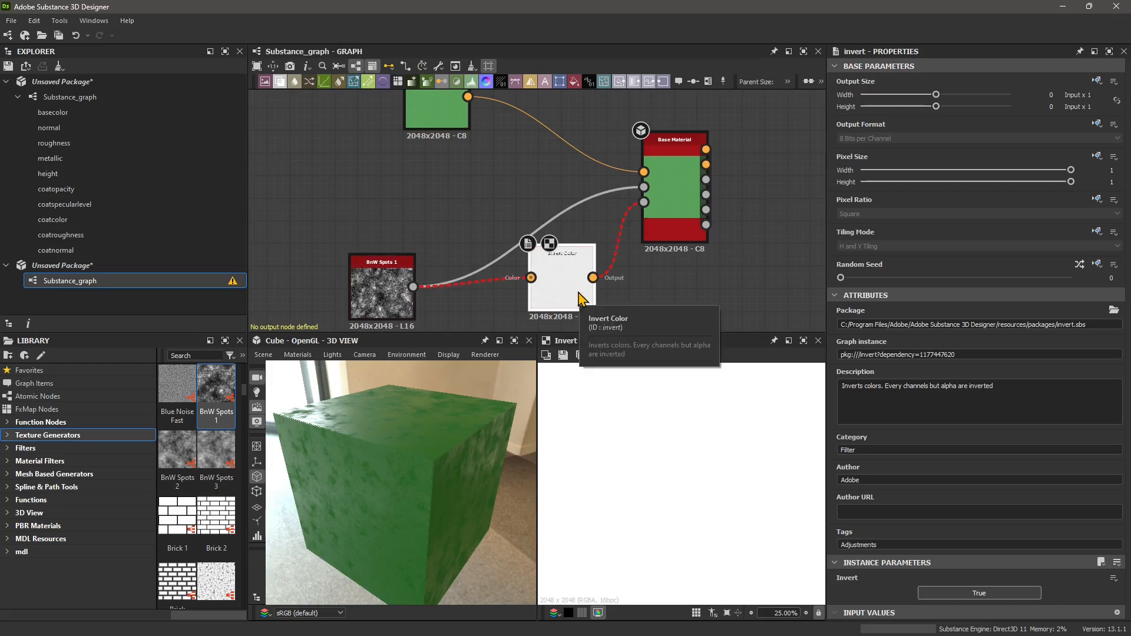
key("Delete")
Add an Invert Grayscale node, feed it from BnW Spots 1, and connect its output to the Base Material's Metallic input.
right_click(549, 253)
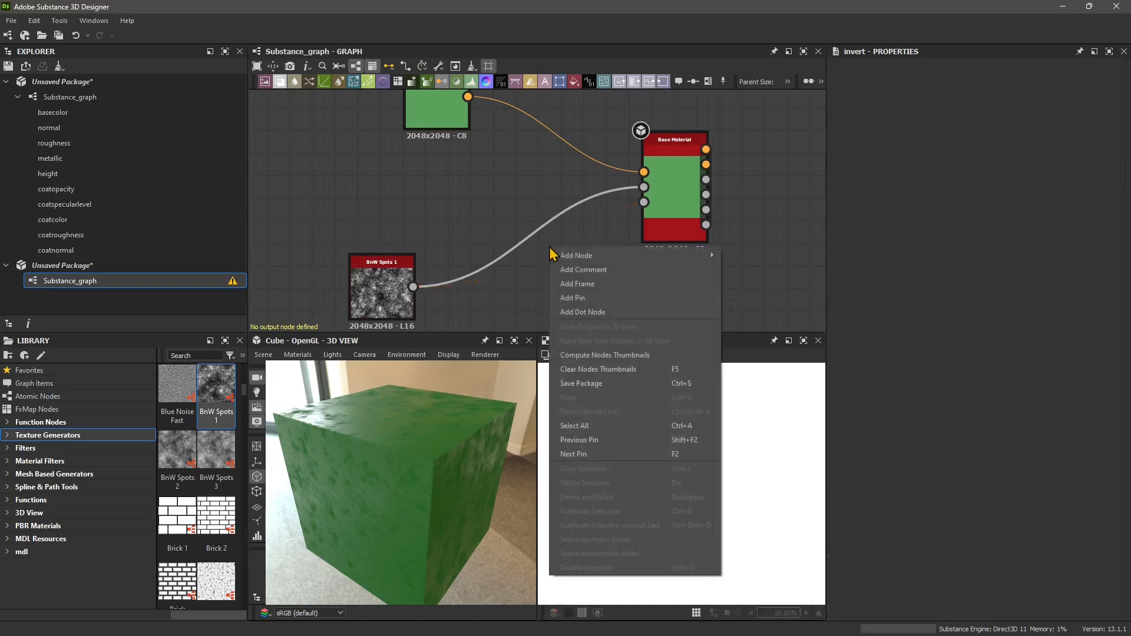
left_click(545, 249)
key("space")
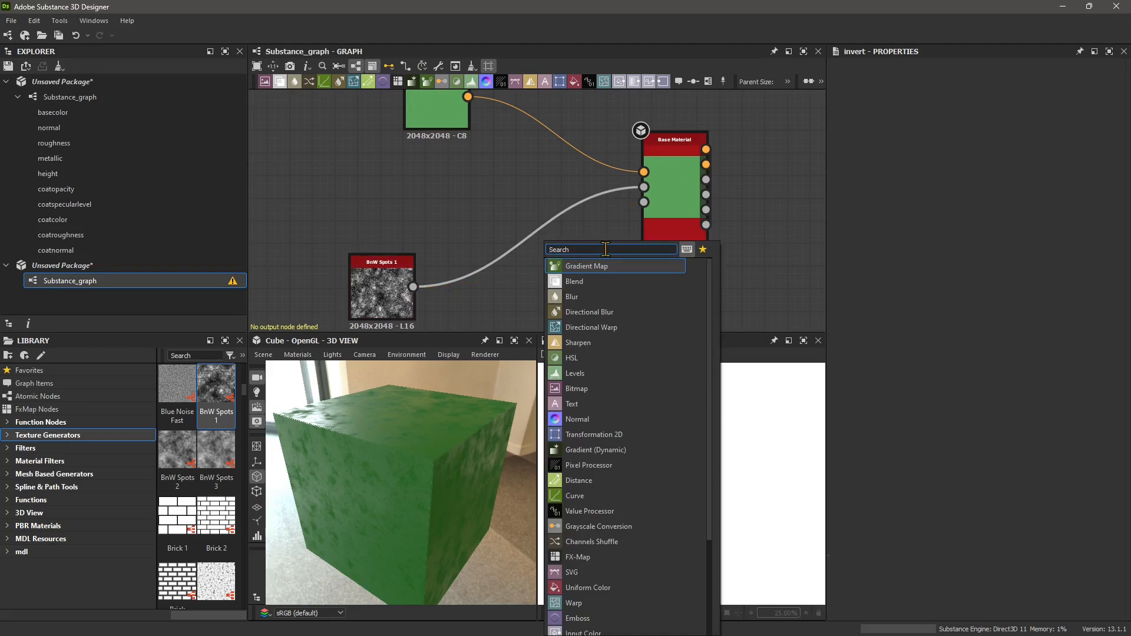
type("inve")
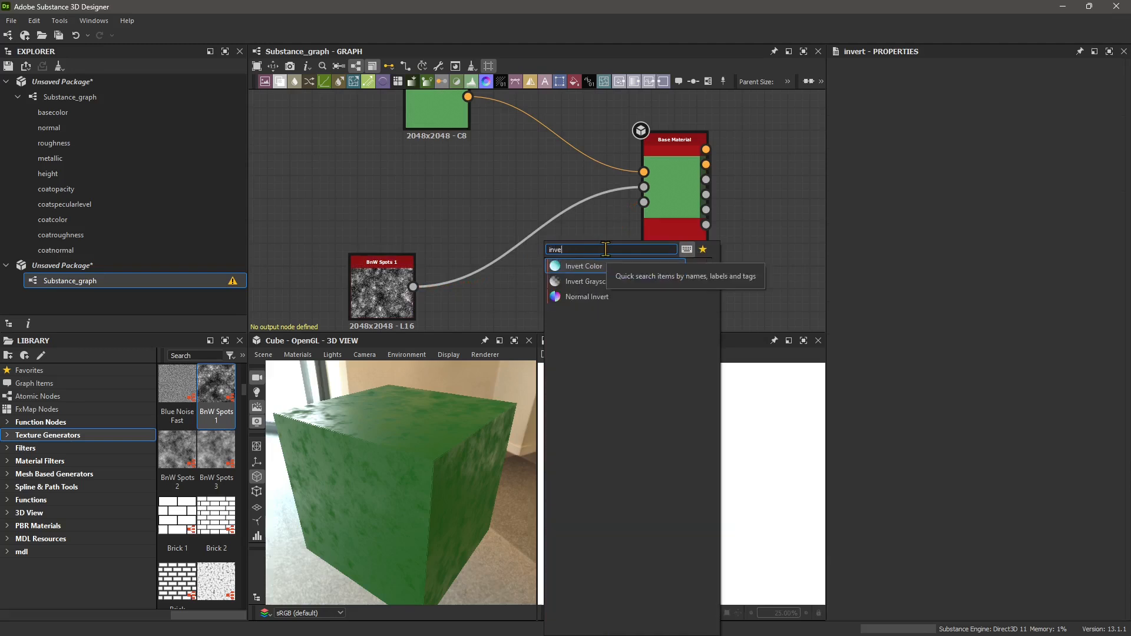
left_click(585, 281)
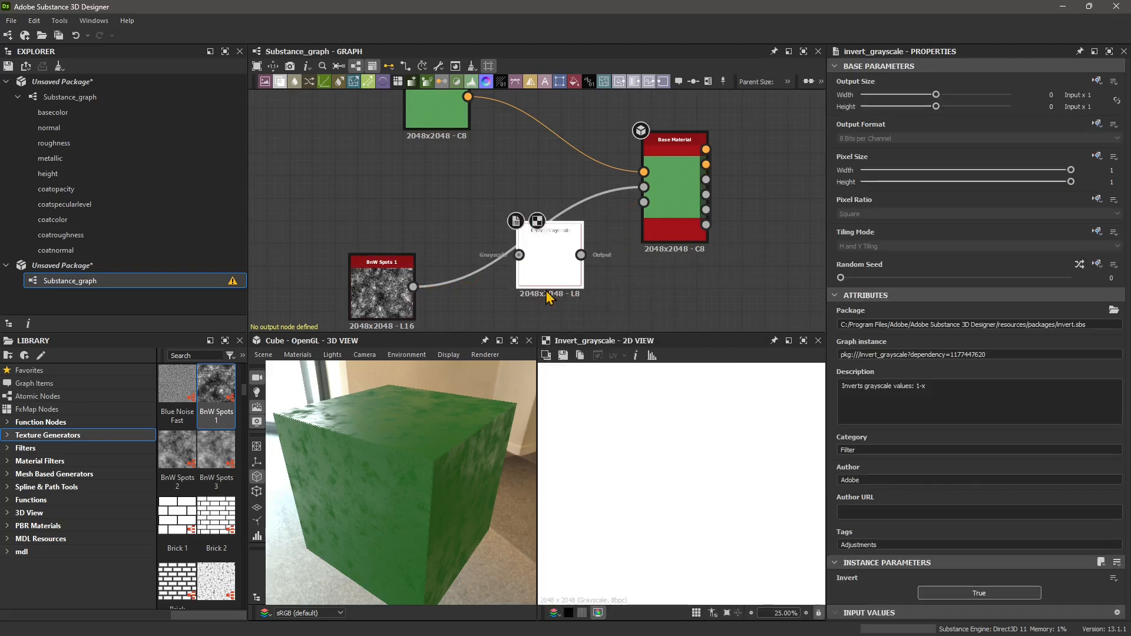
left_click_drag(529, 275, 526, 272)
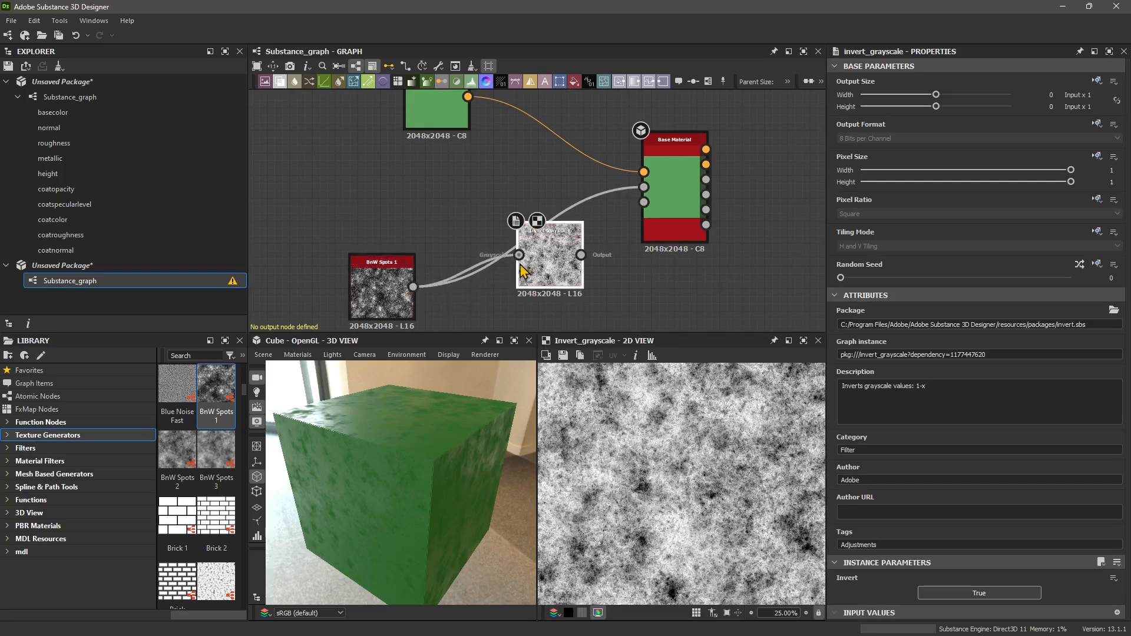
left_click_drag(633, 228, 643, 209)
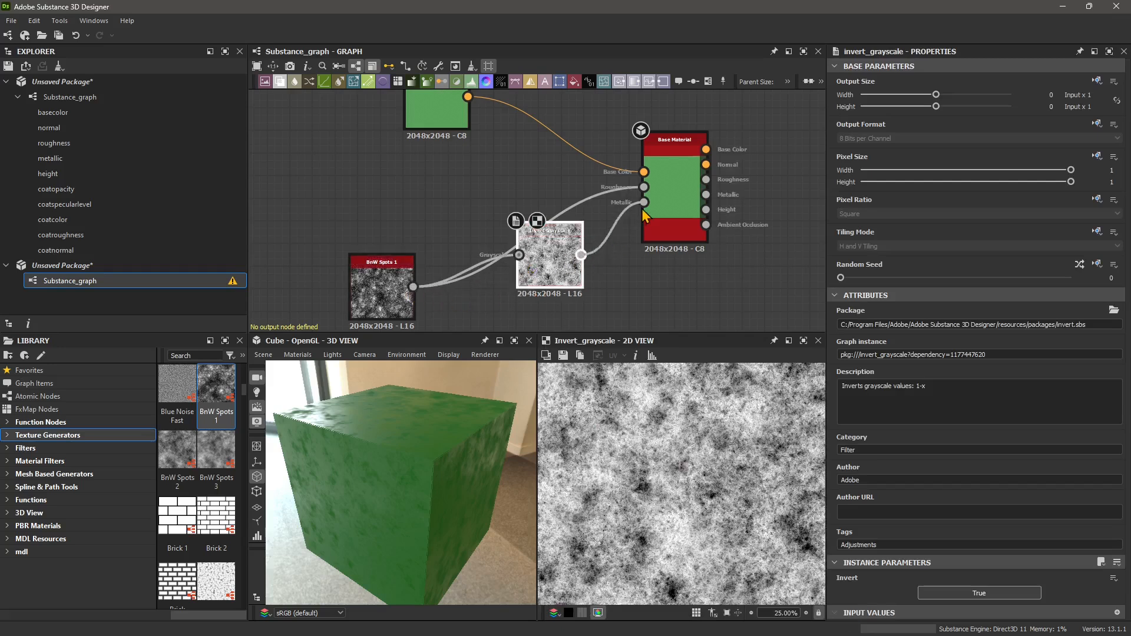
Move the Invert Grayscale node below the direct Roughness connection and shift BnW Spots 1 up and away from the Base Material.
left_click_drag(562, 262, 585, 284)
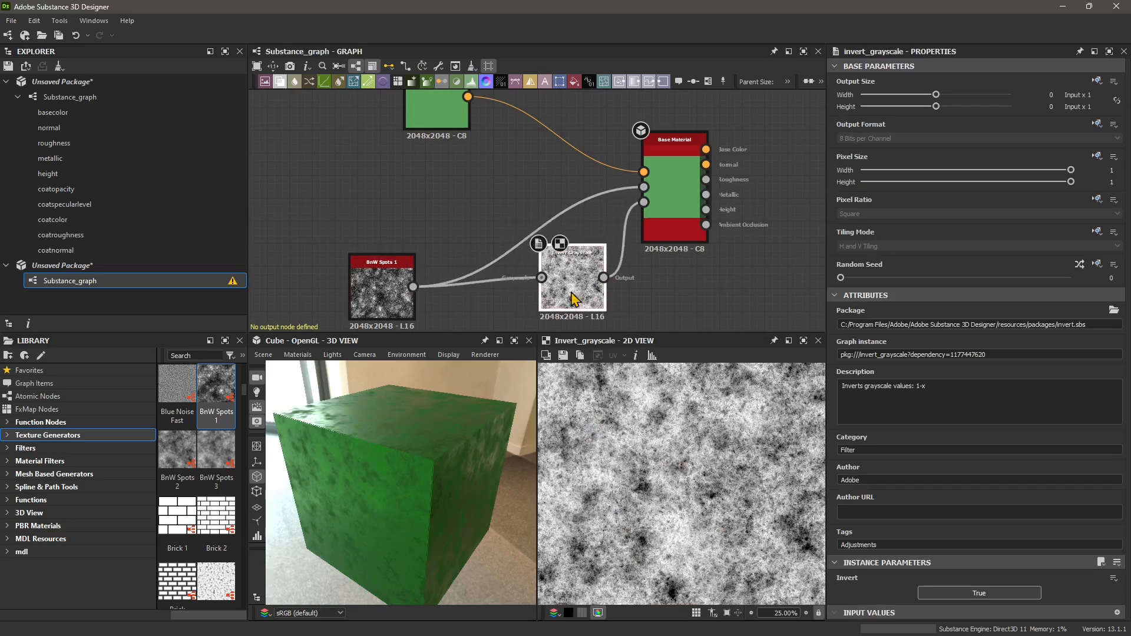
left_click_drag(457, 557, 438, 539)
scroll(394, 281, "down", 2)
left_click_drag(394, 282, 385, 244)
left_click_drag(524, 292, 478, 307)
left_click_drag(379, 250, 346, 212)
left_click_drag(472, 293, 439, 293)
scroll(443, 301, "up", 3)
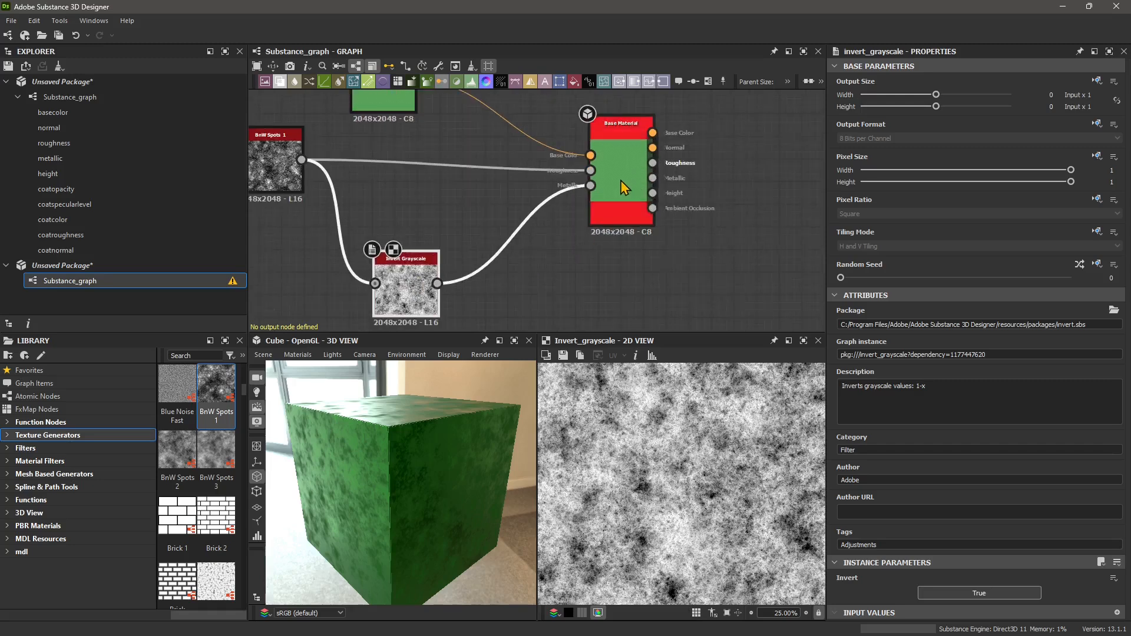
Space BnW Spots 1 and Invert Grayscale farther from the Base Material and raise Invert Grayscale closer to the Roughness connection.
scroll(620, 181, "down", 1)
middle_click_drag(582, 235, 599, 218)
left_click_drag(443, 249, 377, 251)
left_click_drag(331, 171, 263, 142)
left_click_drag(382, 259, 390, 203)
scroll(528, 249, "up", 2)
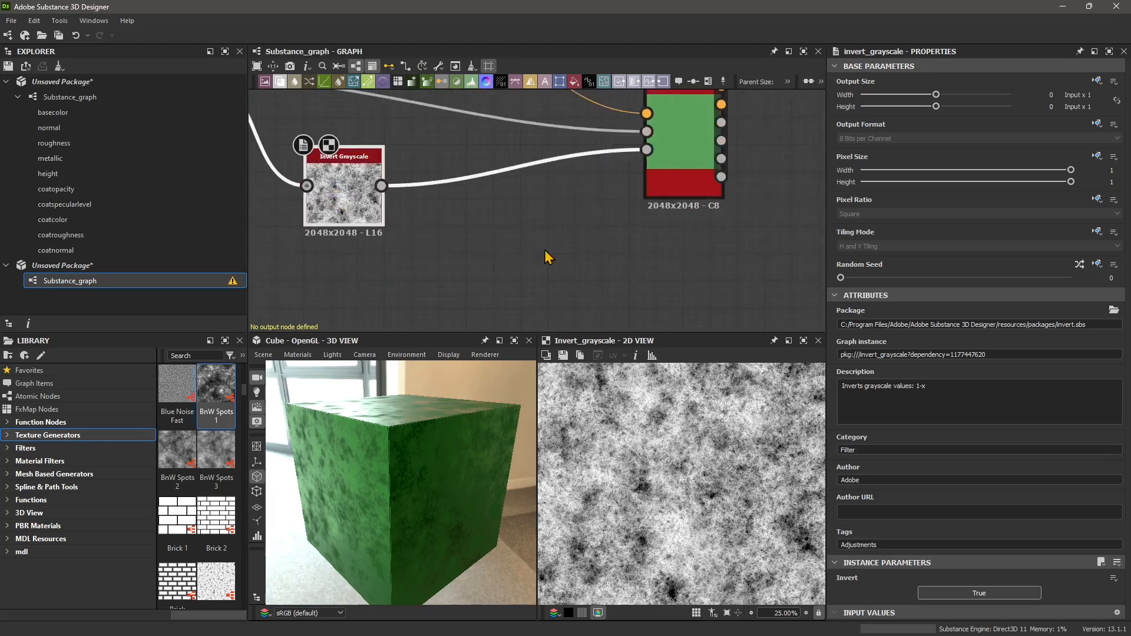
middle_click_drag(626, 231, 713, 266)
scroll(608, 258, "down", 1)
middle_click_drag(583, 279, 529, 275)
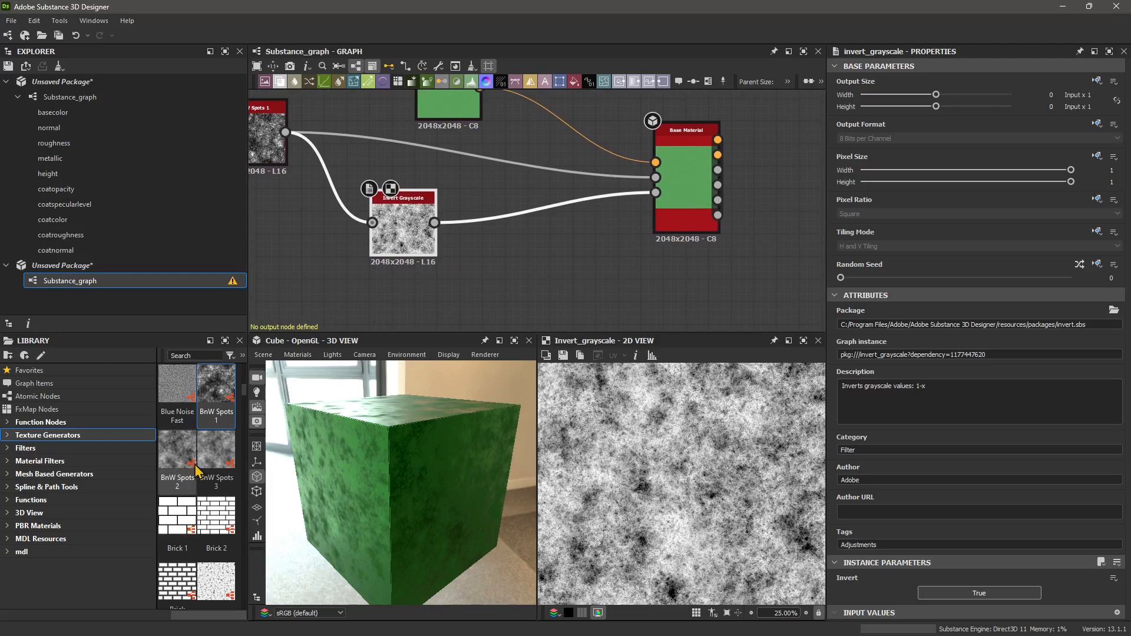
Browse the library's Texture Generators, going through the Patterns category as far as the tile generators.
double_click(64, 435)
left_click(53, 449)
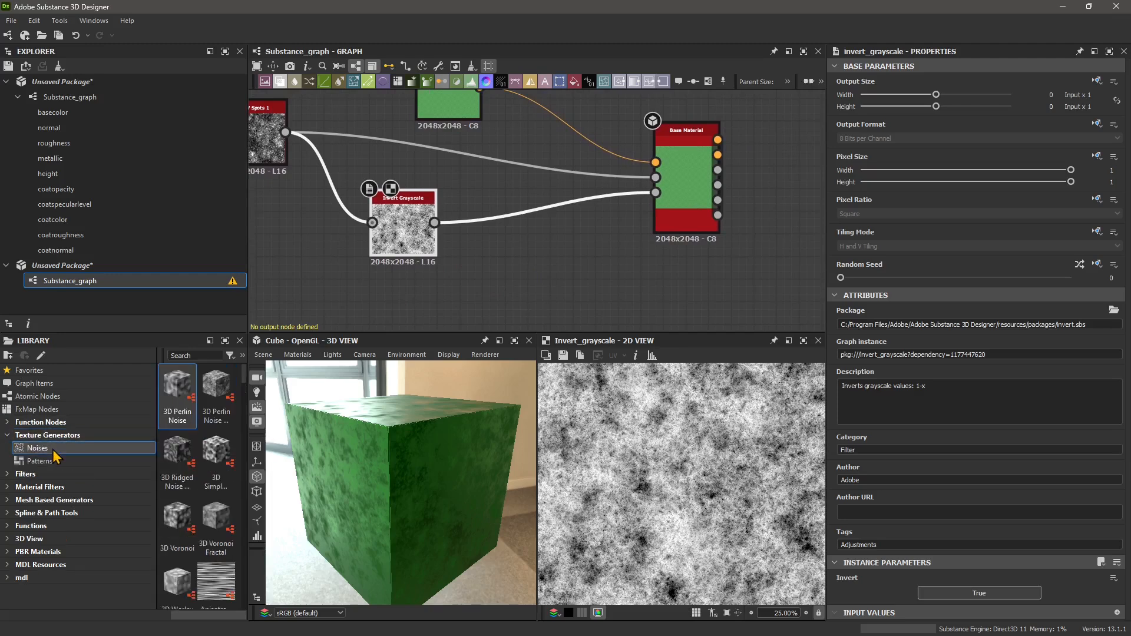
left_click(49, 465)
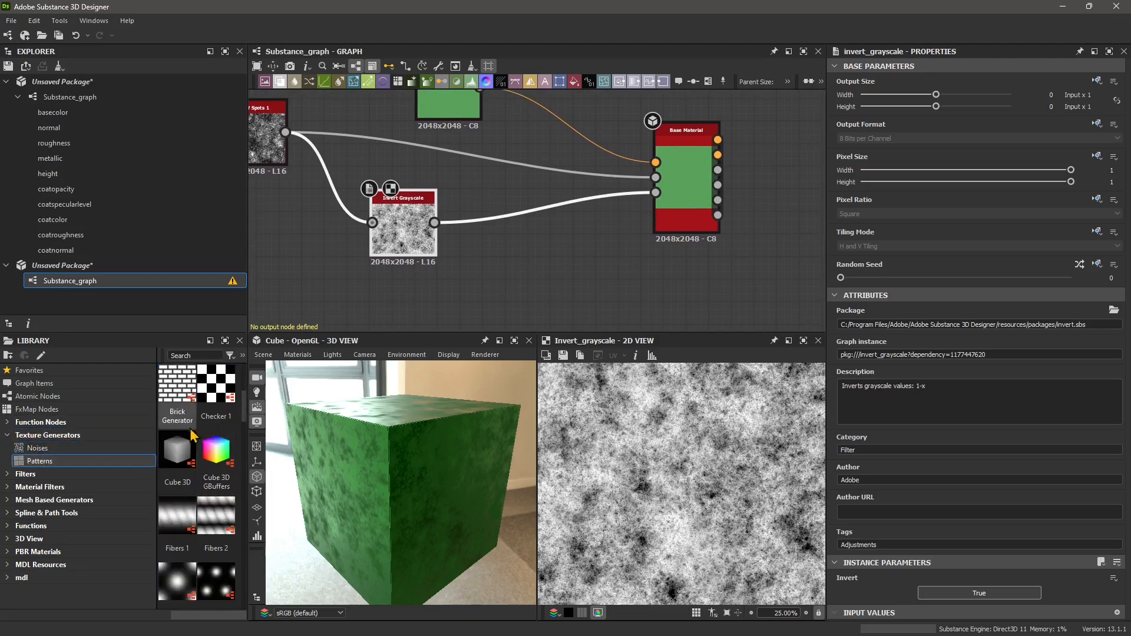
scroll(209, 483, "down", 6)
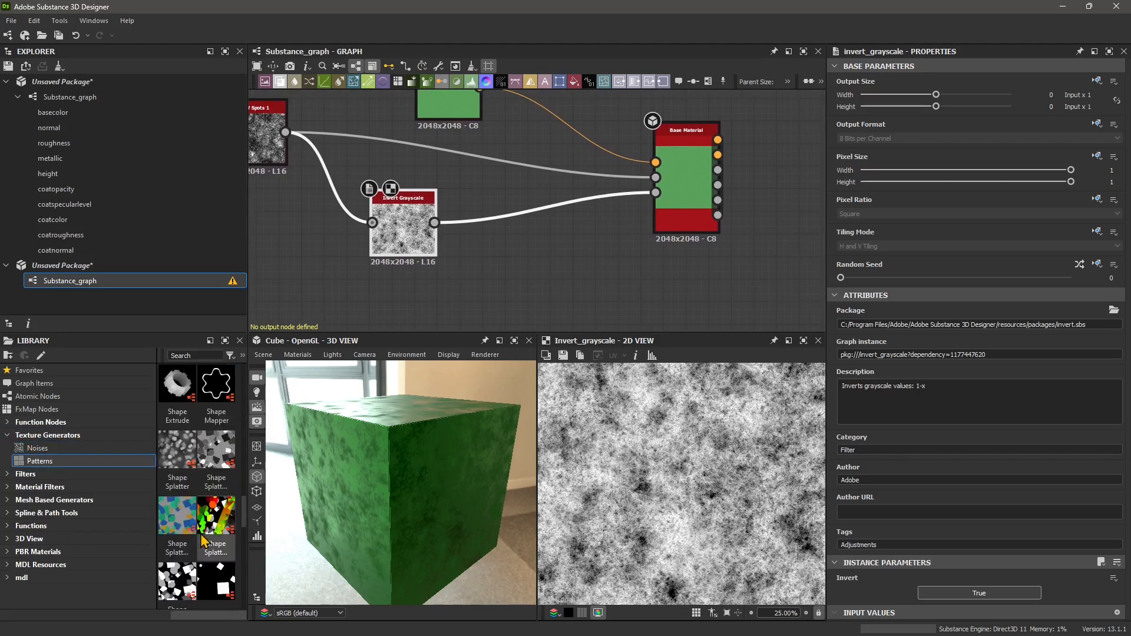
scroll(197, 506, "down", 3)
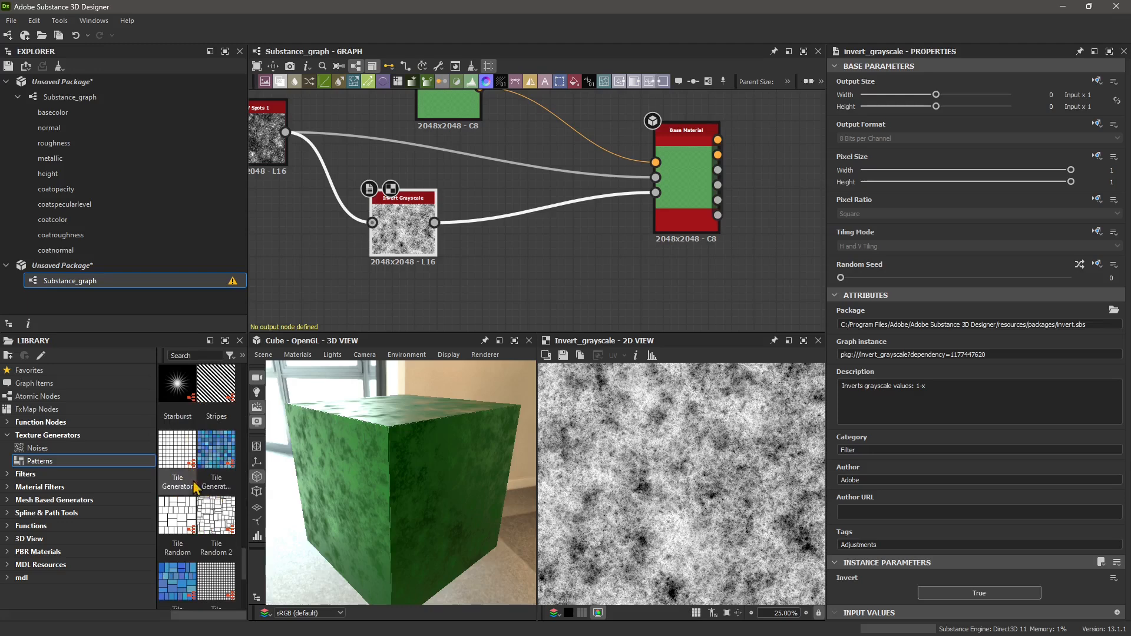
Browse the pattern generators and add a Stripes node to the graph below the Invert Grayscale node.
scroll(206, 495, "up", 3)
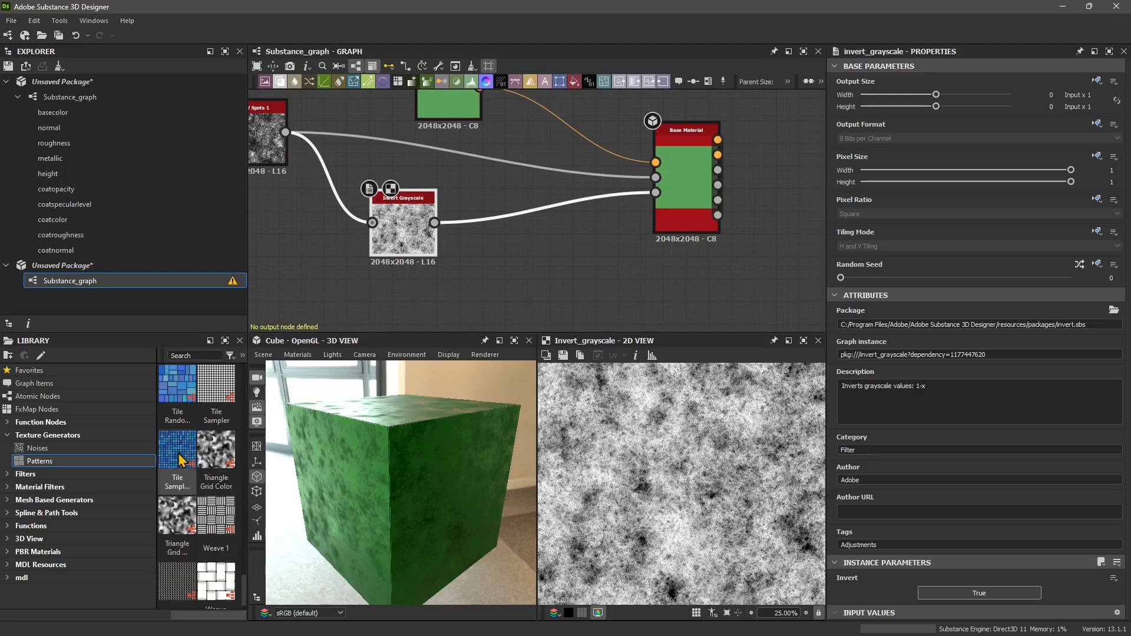
scroll(205, 504, "down", 3)
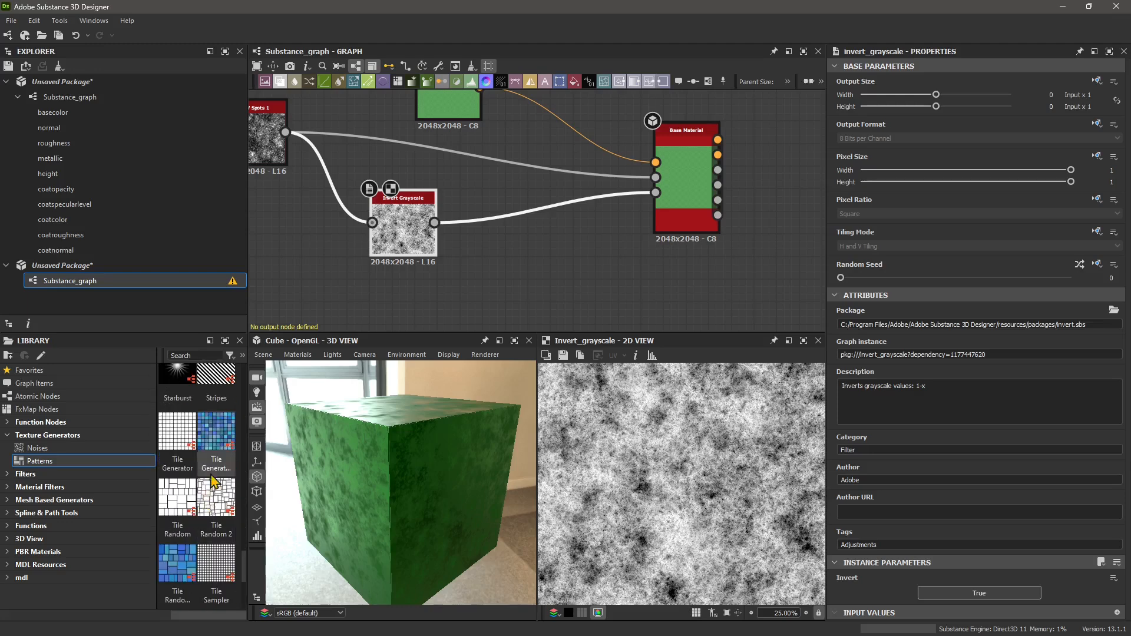
left_click_drag(217, 386, 510, 294)
scroll(522, 298, "up", 2)
middle_click_drag(522, 299, 372, 281)
scroll(372, 281, "down", 1)
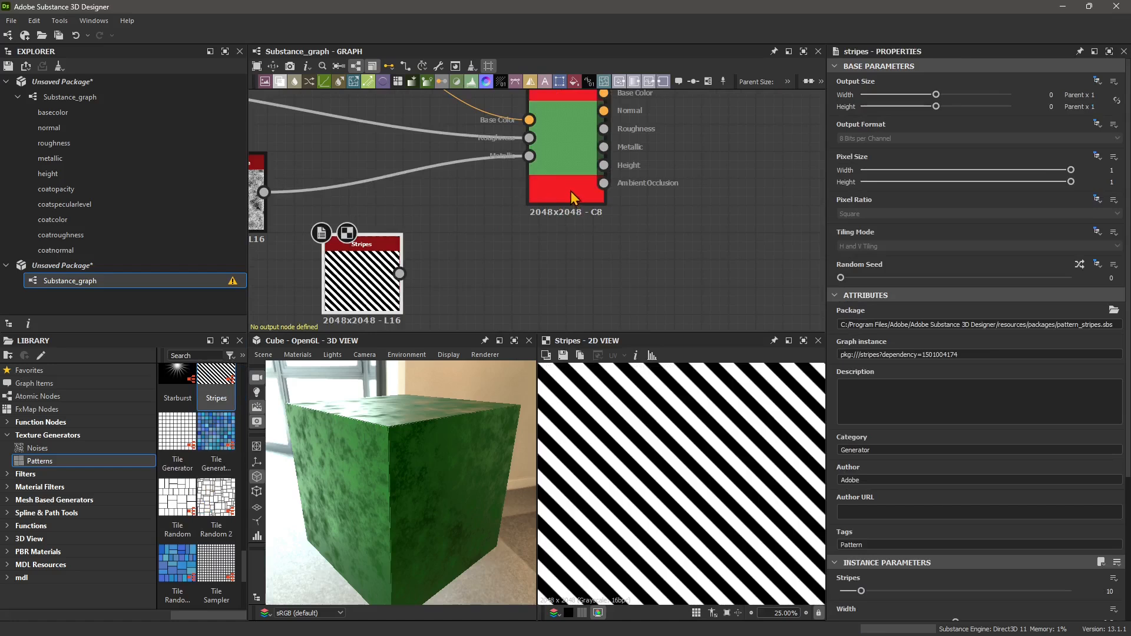
Enable the user-defined Height map on the Base Material node.
left_click(572, 165)
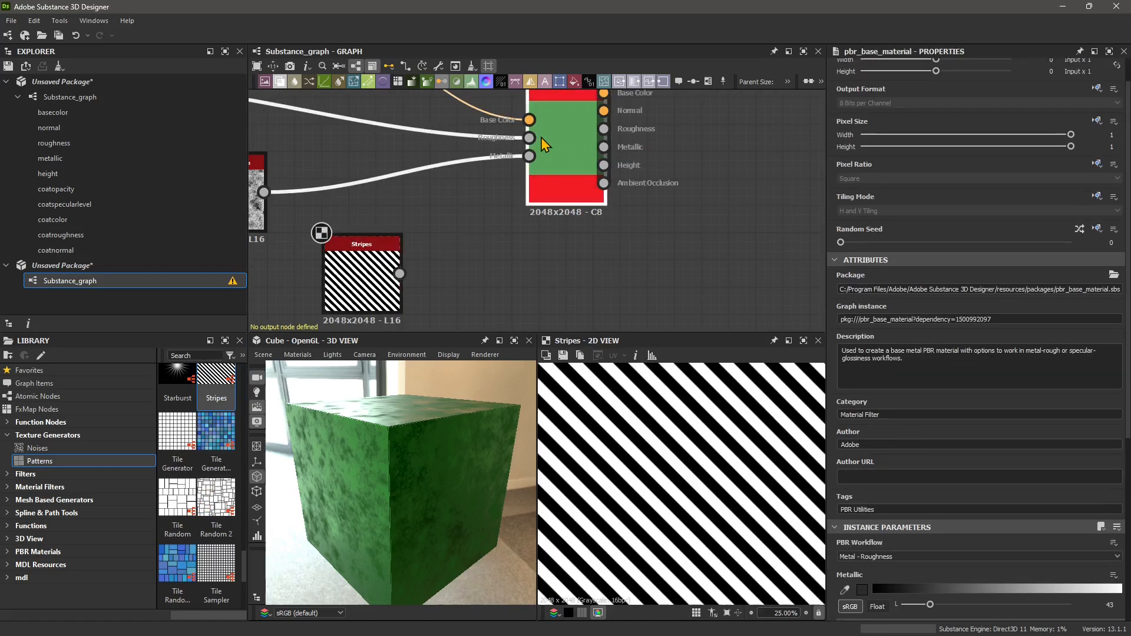
scroll(918, 449, "down", 4)
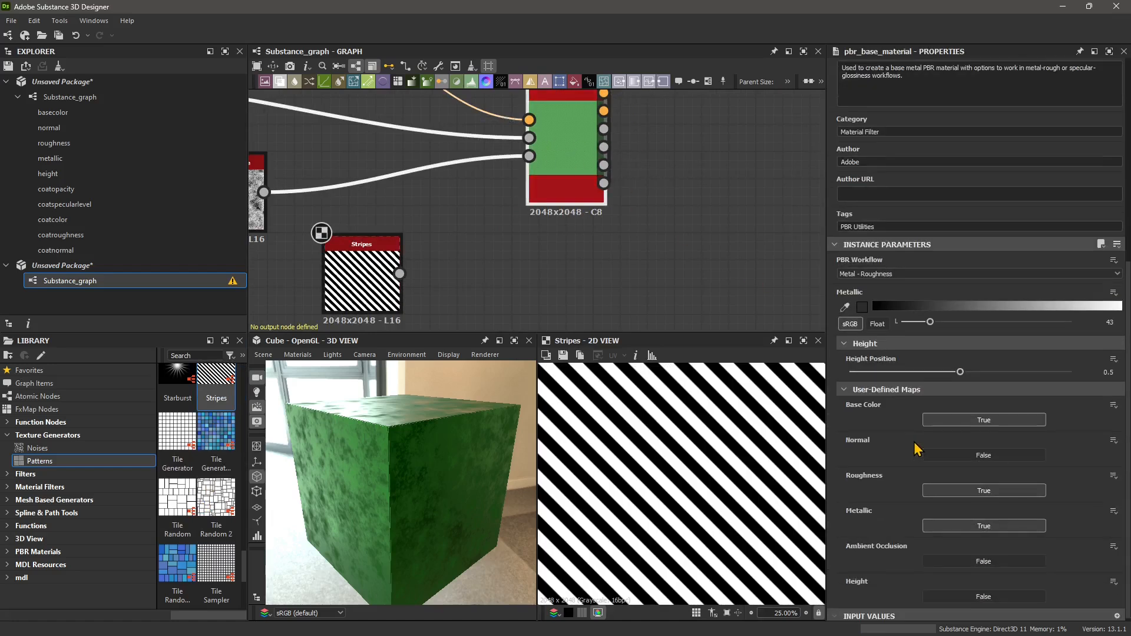
left_click(953, 595)
Reposition the nodes and connect the Stripes output to the Base Material's Height input.
middle_click_drag(575, 168, 579, 218)
left_click_drag(580, 216, 688, 196)
middle_click_drag(384, 316, 392, 242)
left_click_drag(395, 247, 392, 278)
left_click_drag(554, 220, 651, 142)
mouse_move(414, 519)
left_mouse_down()
mouse_move(440, 495)
mouse_move(464, 522)
mouse_move(429, 548)
mouse_move(380, 557)
mouse_move(346, 521)
mouse_move(300, 522)
mouse_move(449, 523)
mouse_move(427, 524)
left_mouse_up()
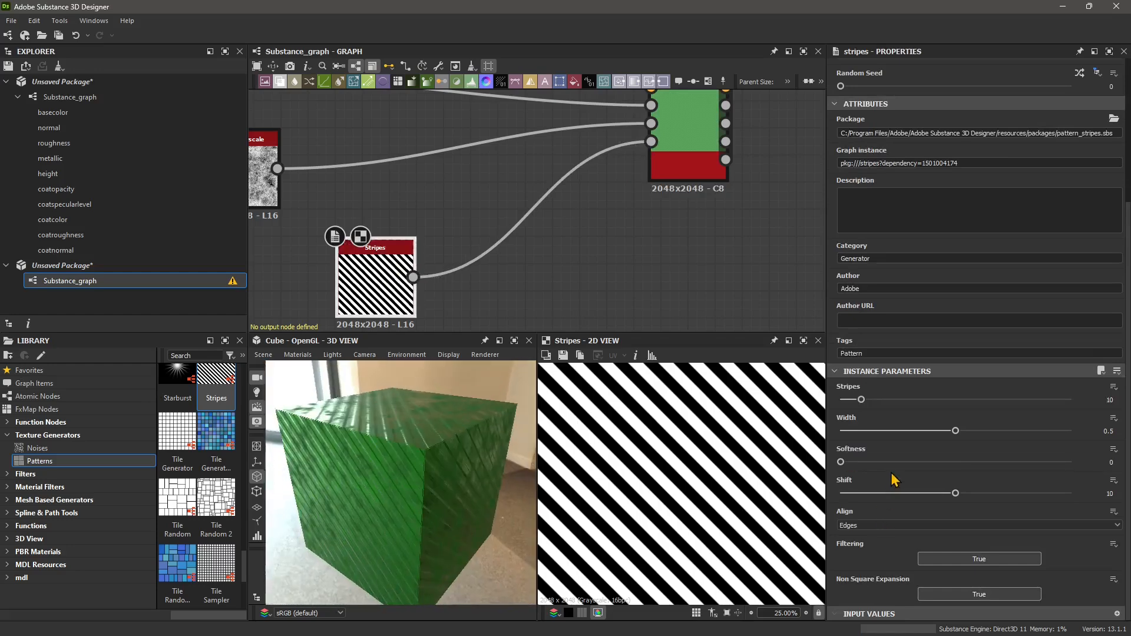
Set the Stripes node to 26 stripes, with width 0.32 and softness 0.28.
left_click_drag(860, 401, 870, 467)
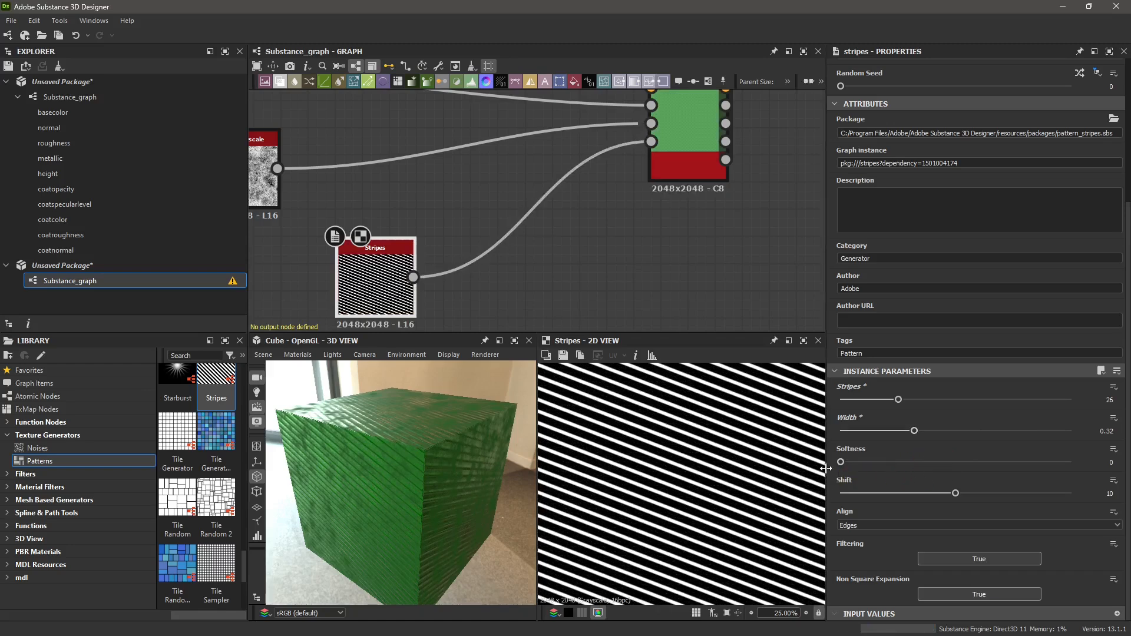
left_click_drag(841, 462, 905, 478)
left_click_drag(373, 449, 490, 497)
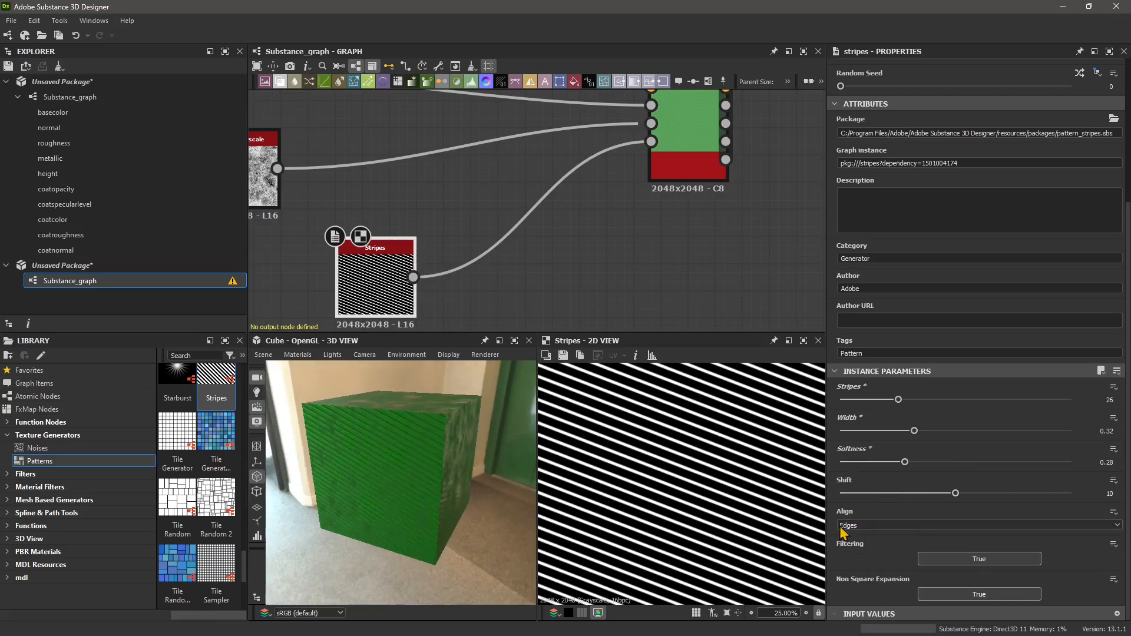
Insert a Blur node between the Stripes node and the Base Material.
scroll(386, 270, "up", 1)
middle_click_drag(496, 168, 459, 155)
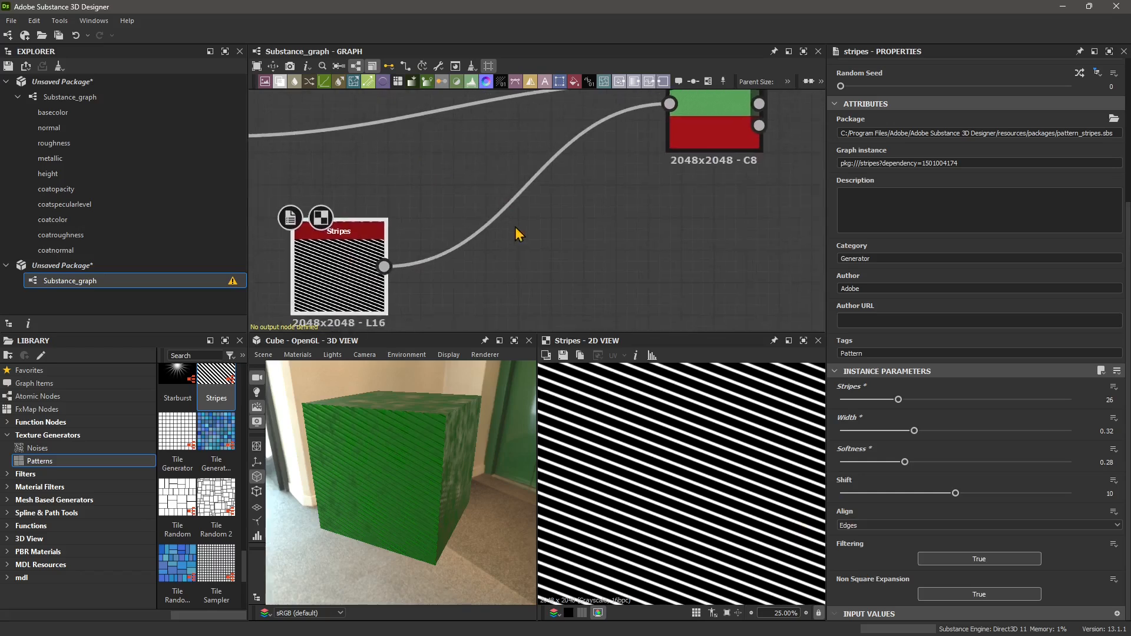
middle_click_drag(526, 222, 511, 217)
key("space")
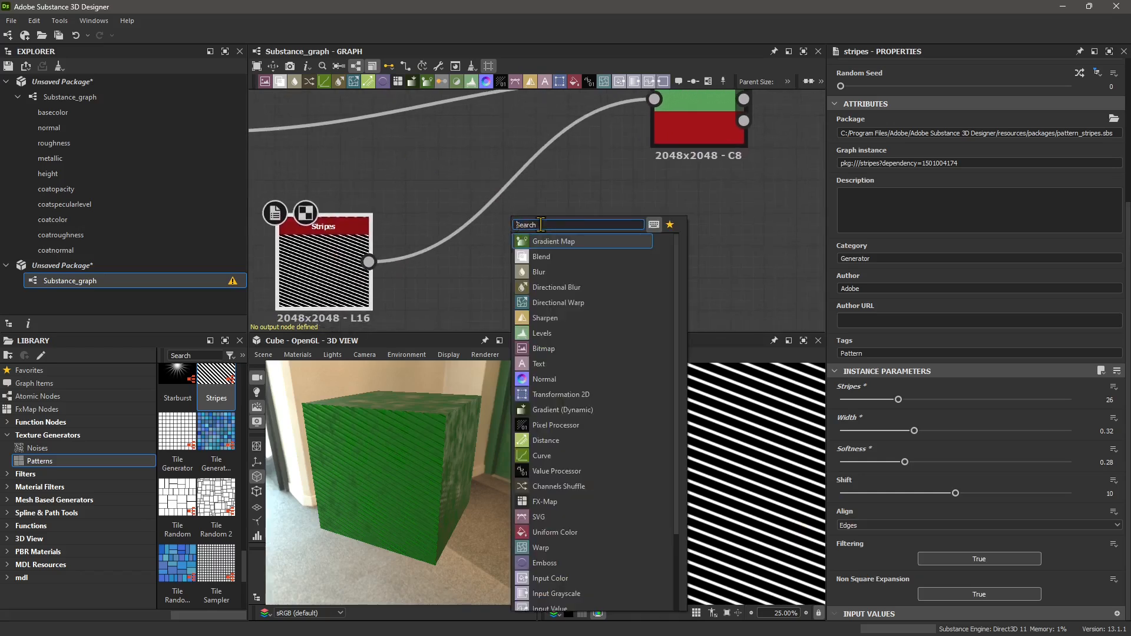
type("blur")
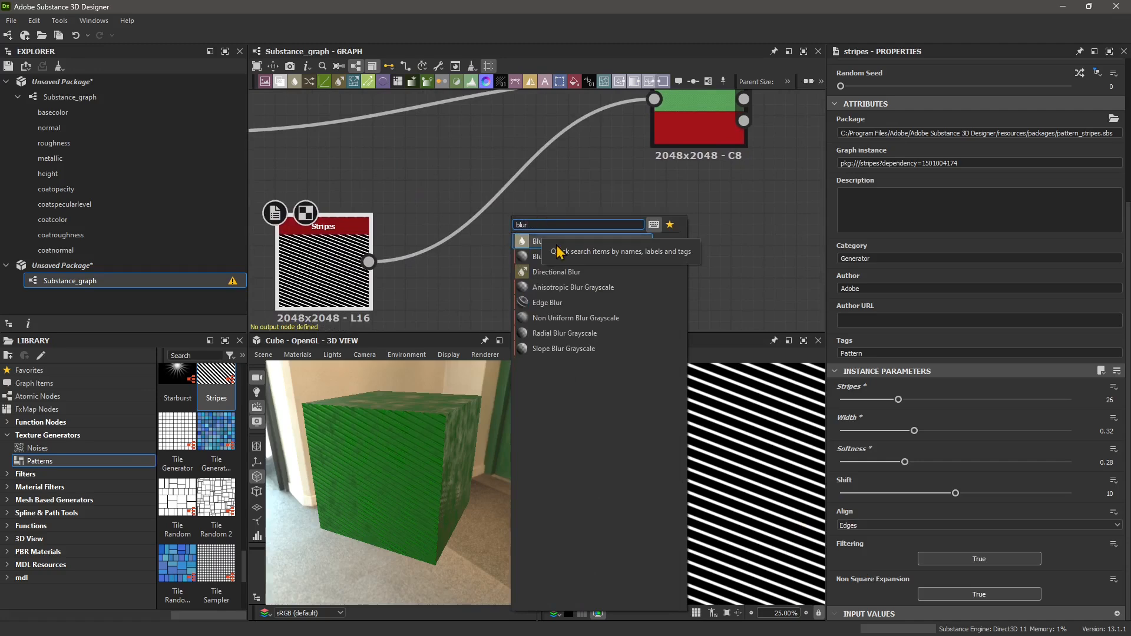
left_click(557, 242)
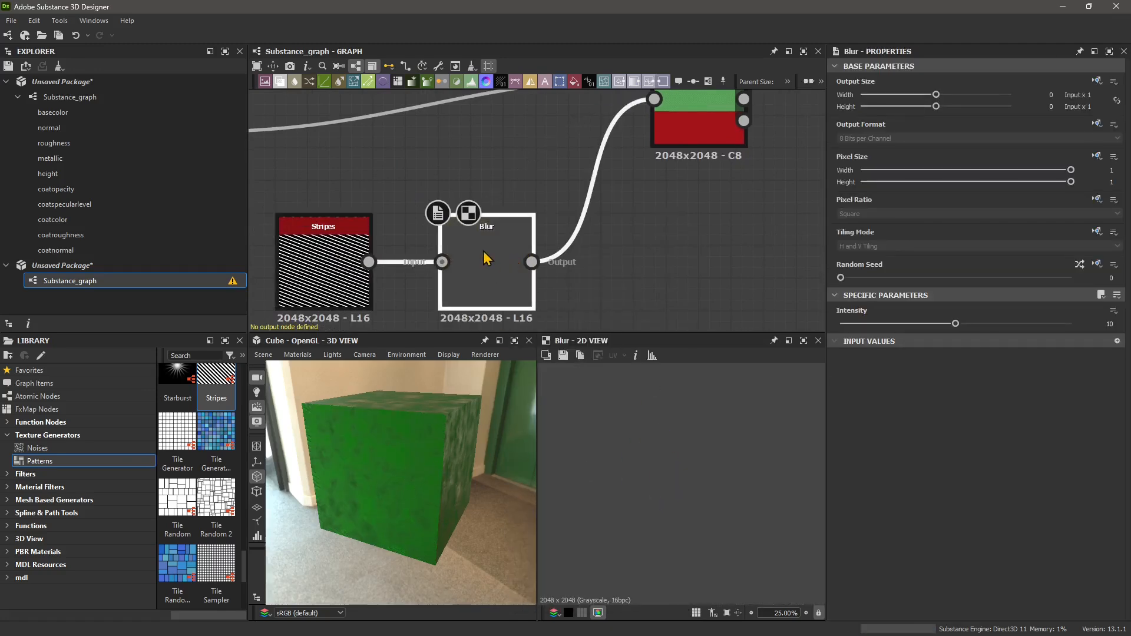
Set the Blur node's intensity to 2.14.
left_click_drag(956, 325, 931, 337)
middle_click_drag(480, 503, 502, 487)
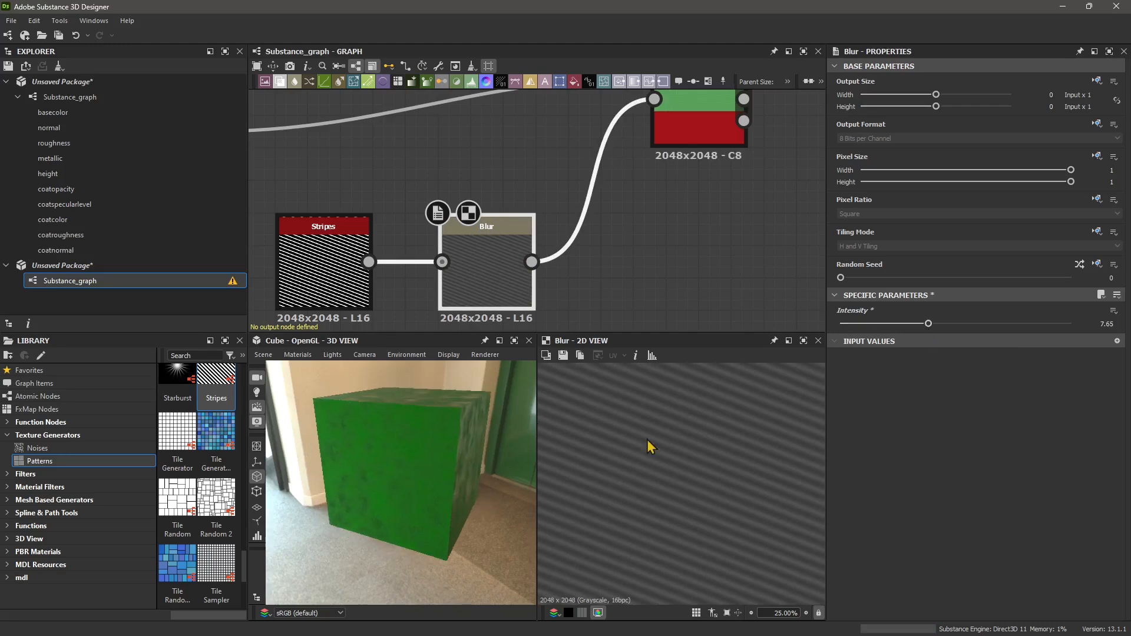
left_click_drag(868, 326, 865, 323)
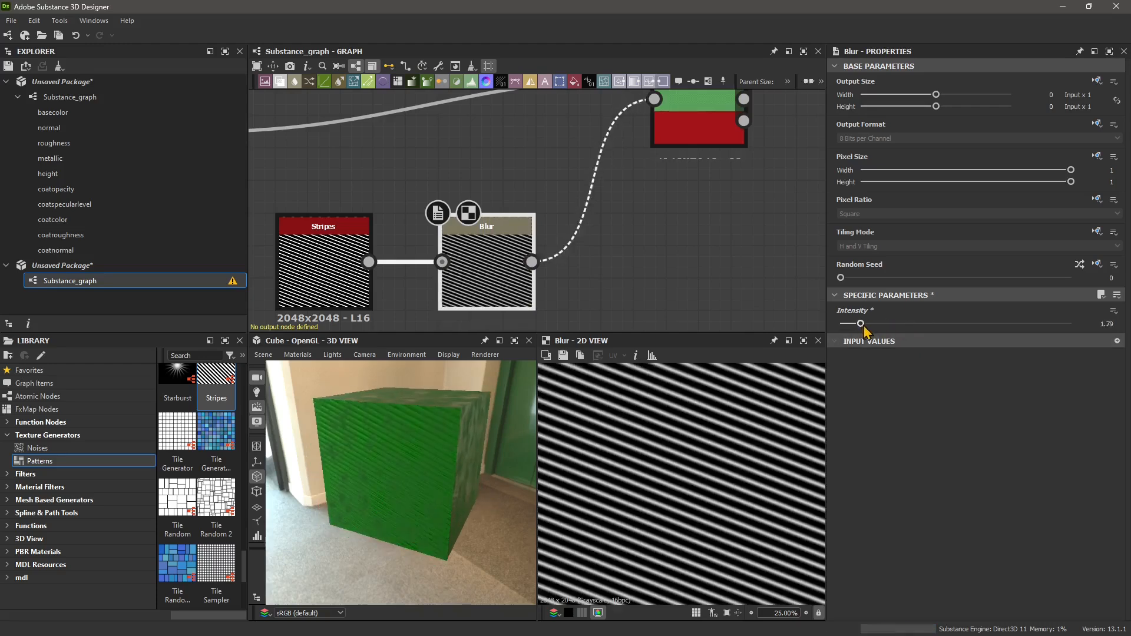
left_click_drag(451, 510, 421, 433)
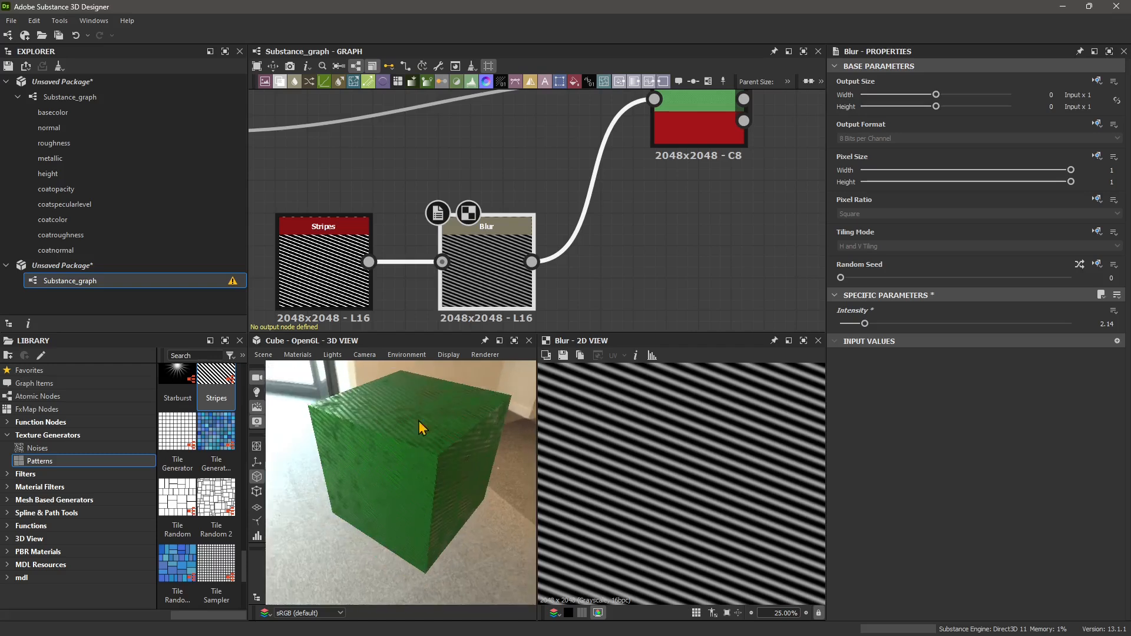
Display the Base Material's outputs in the 3D view and check the striped cube.
middle_click_drag(659, 245, 649, 199)
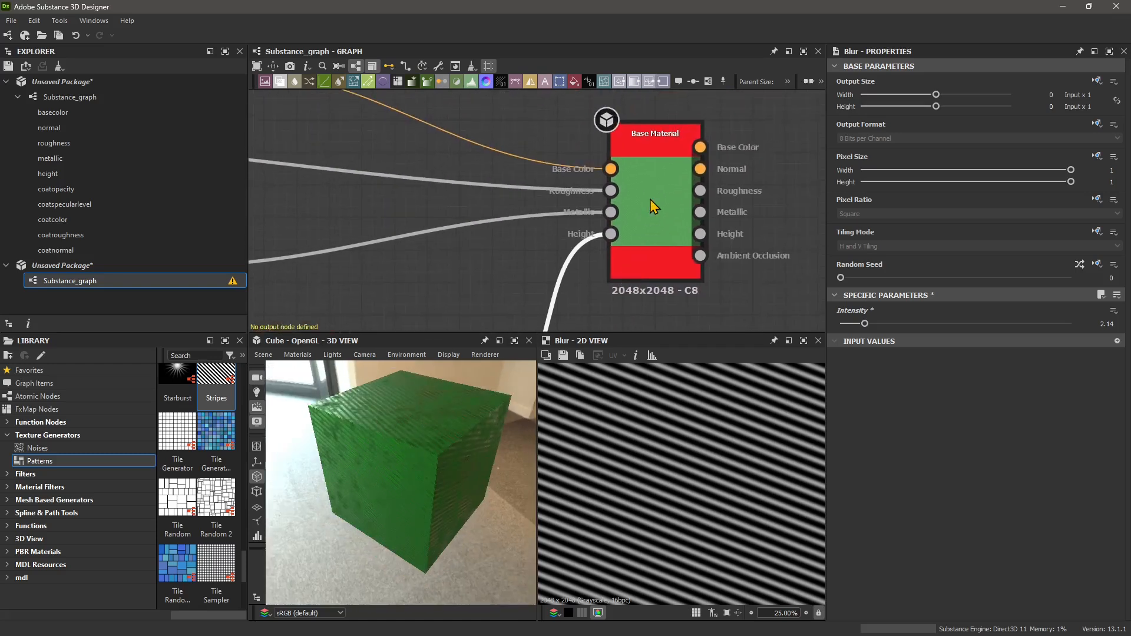
right_click(649, 199)
left_click(679, 222)
left_click_drag(411, 464, 376, 474)
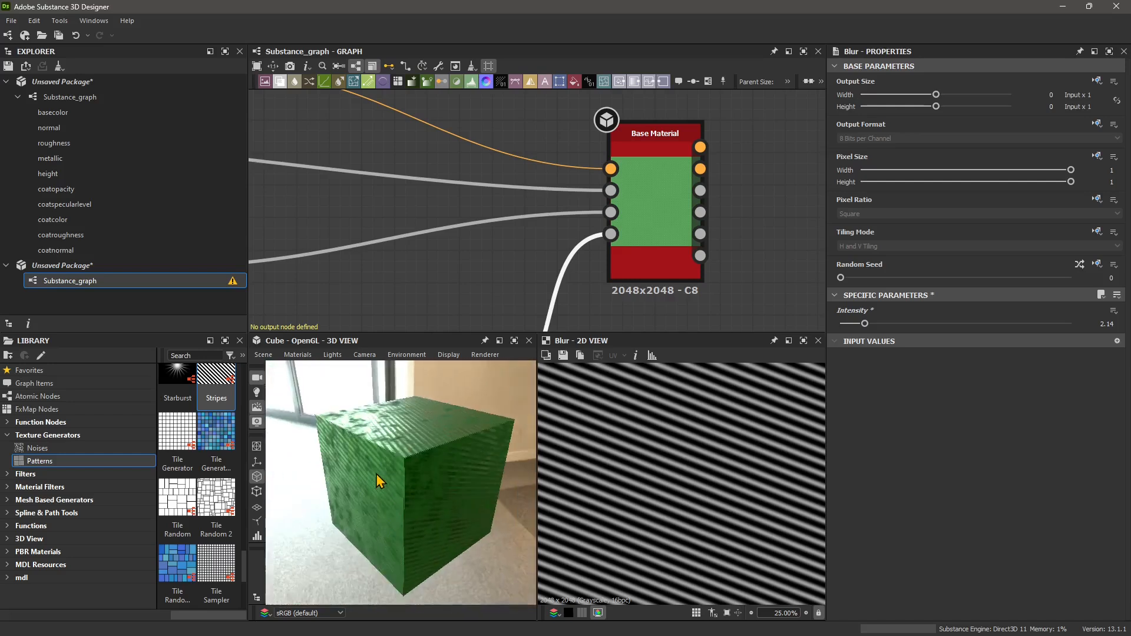
Move the Base Material node aside and enable its user-defined Normal map.
scroll(461, 217, "down", 5)
left_click_drag(577, 201, 664, 192)
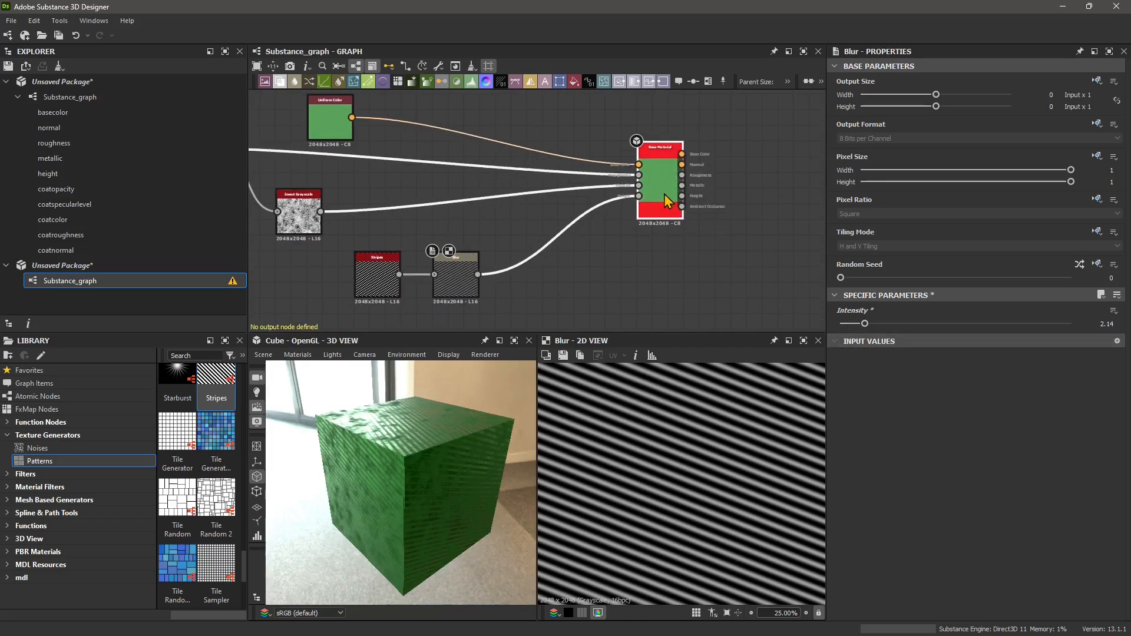
left_click(665, 214)
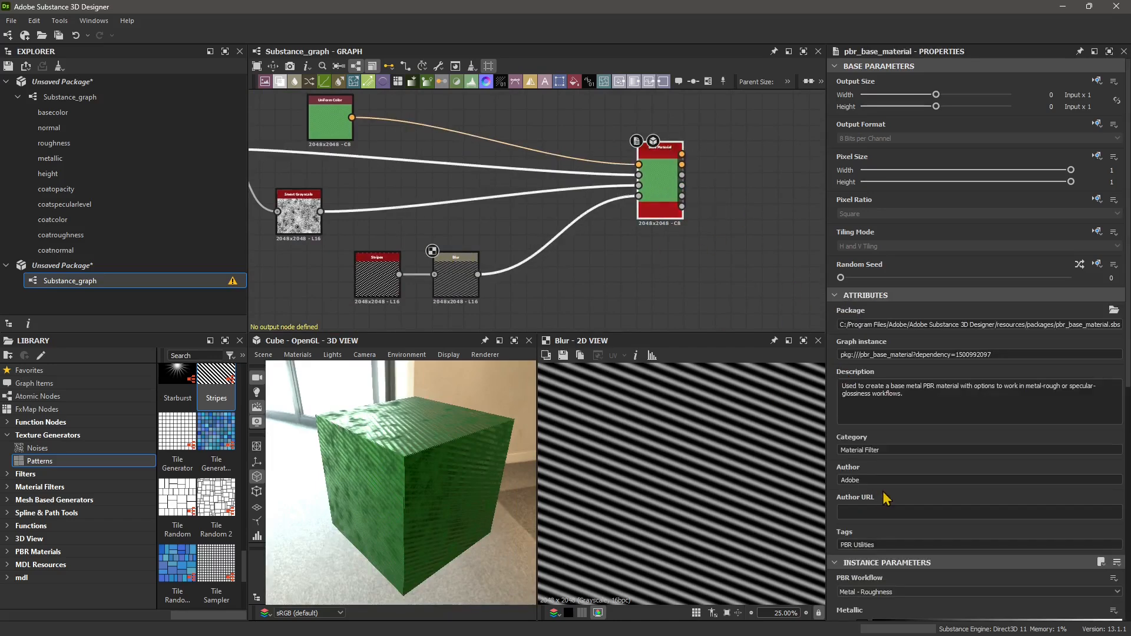
scroll(882, 500, "down", 6)
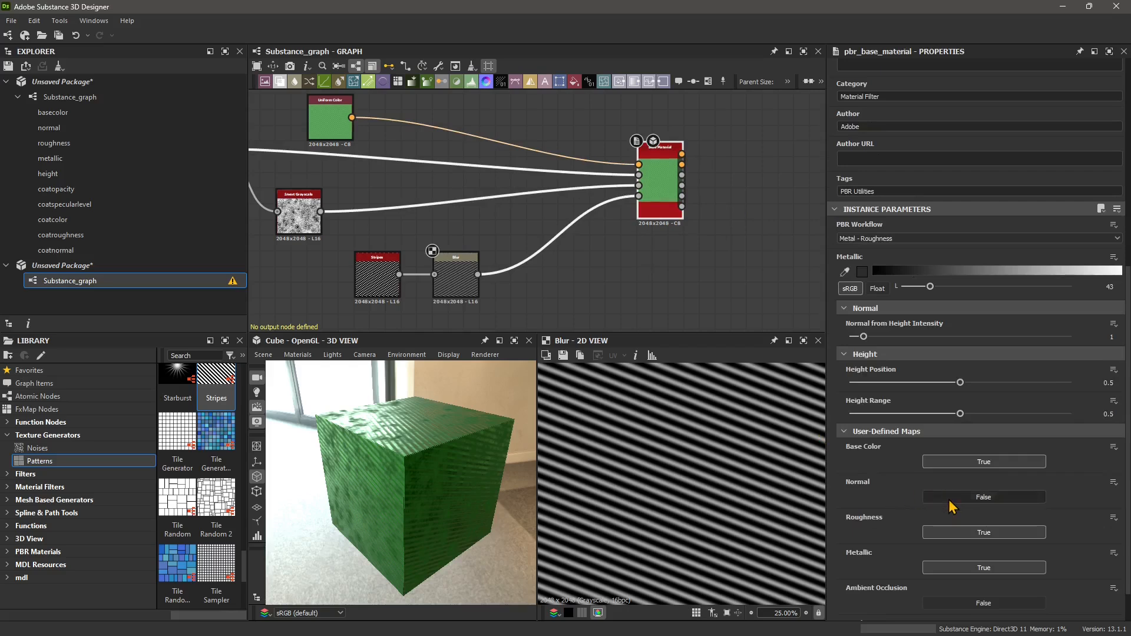
left_click(951, 501)
scroll(640, 182, "up", 5)
scroll(640, 183, "down", 4)
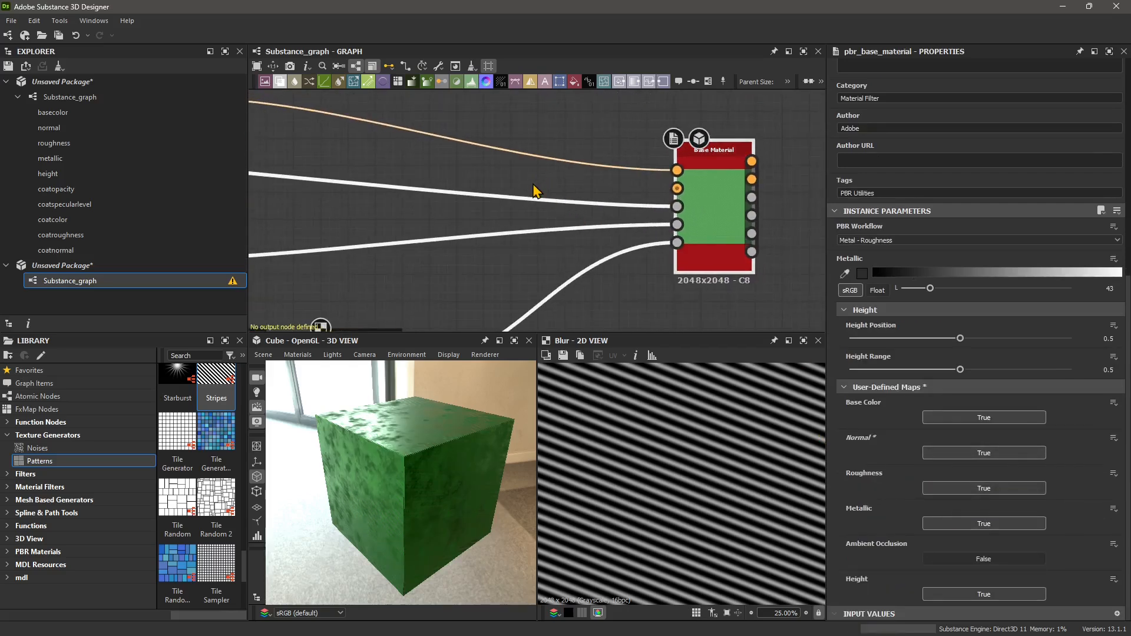
key("space")
type("normal")
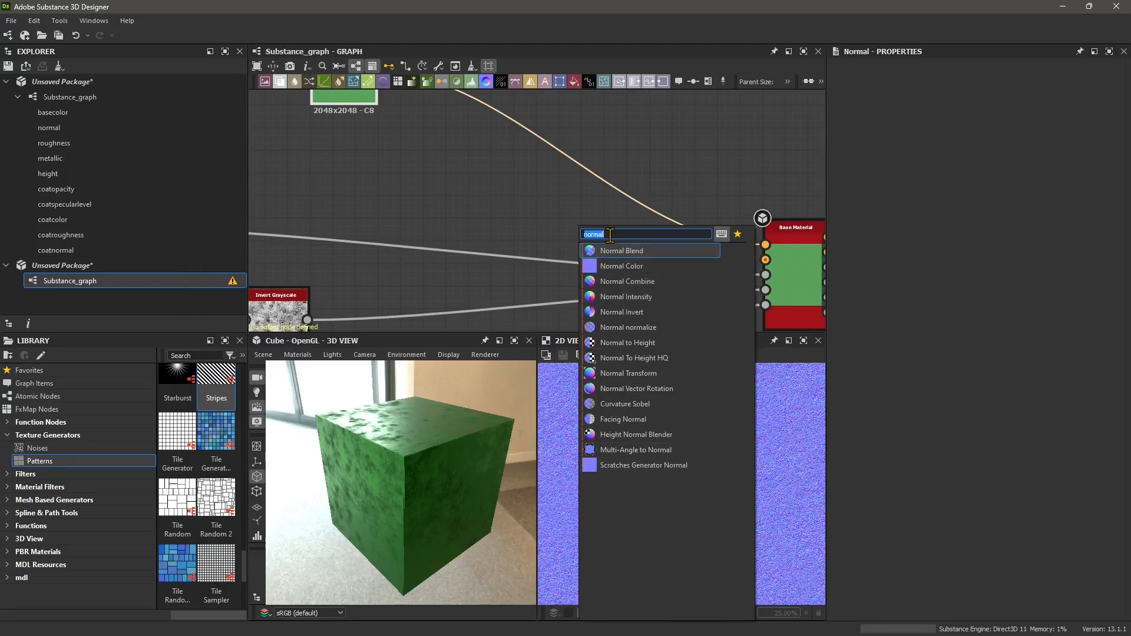
type("norm")
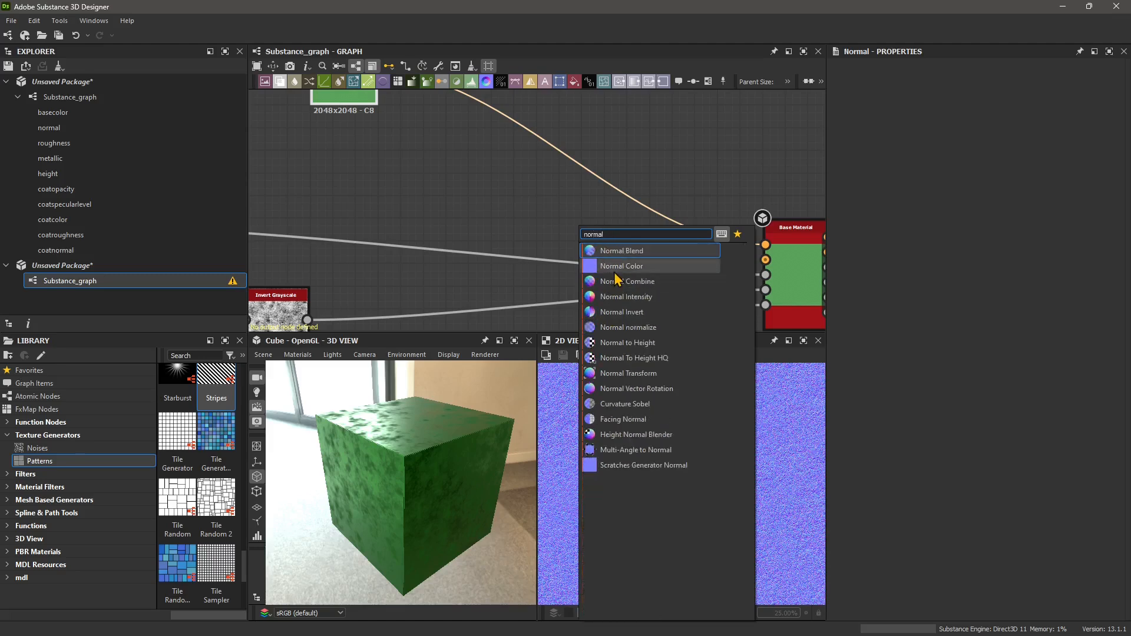
key("Escape")
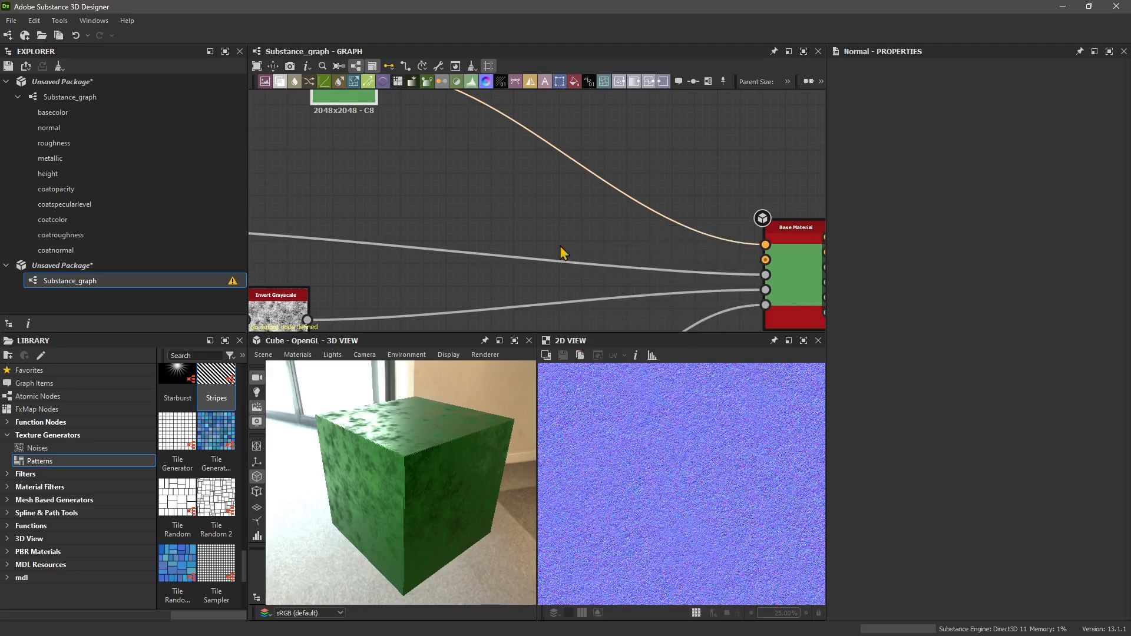
Add a Normal node and connect its output to the Base Material's Normal input.
left_click(486, 83)
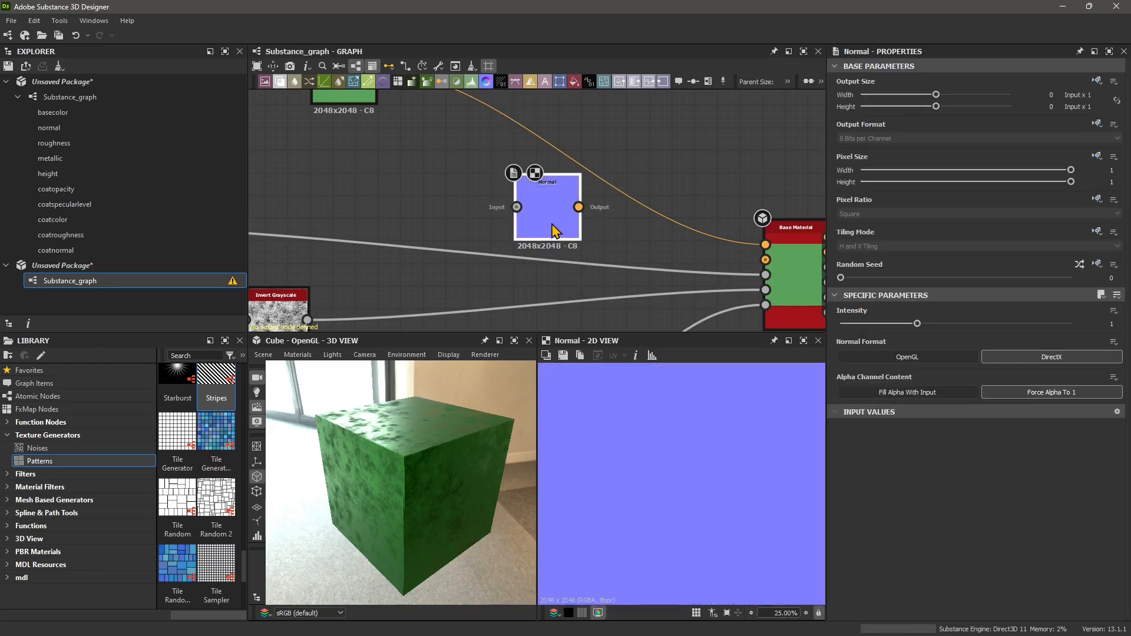
left_click_drag(558, 227, 535, 227)
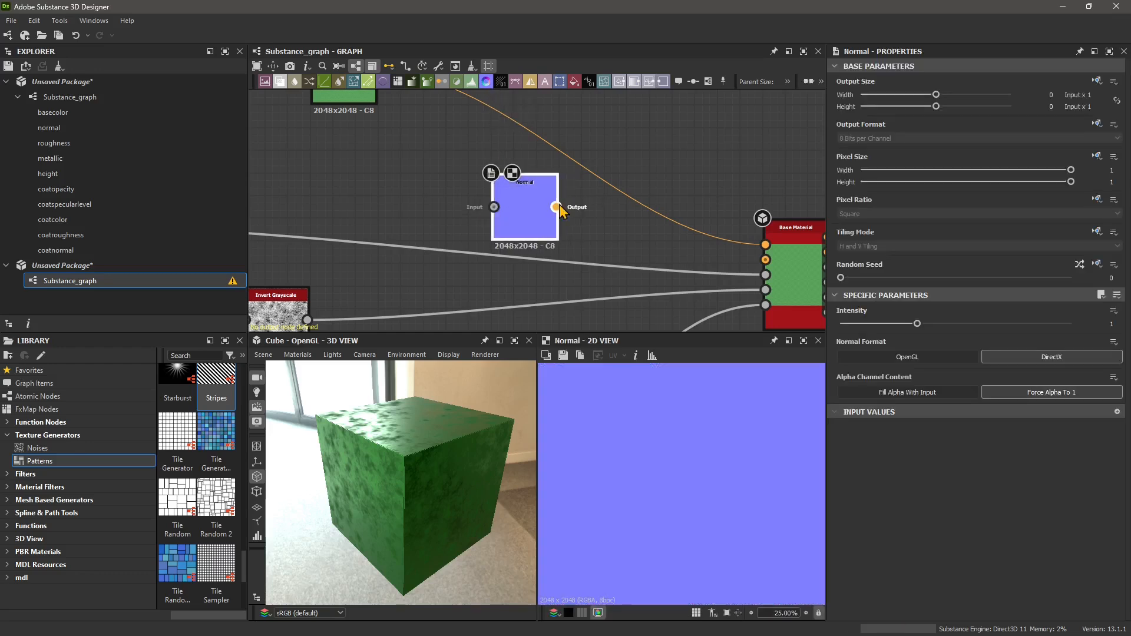
left_click_drag(759, 266, 765, 260)
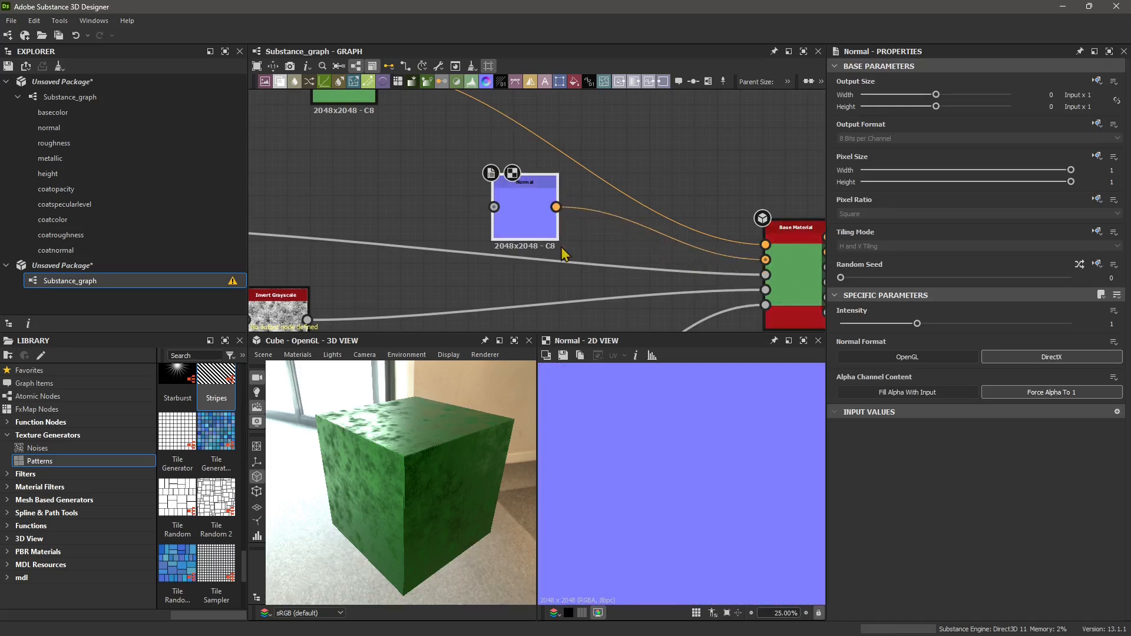
Connect the Invert Grayscale output to the Normal node's input.
scroll(481, 221, "down", 1)
middle_click_drag(482, 222, 580, 175)
scroll(515, 226, "down", 2)
mouse_move(418, 227)
middle_mouse_down()
mouse_move(443, 180)
mouse_move(420, 232)
middle_mouse_up()
scroll(405, 255, "up", 2)
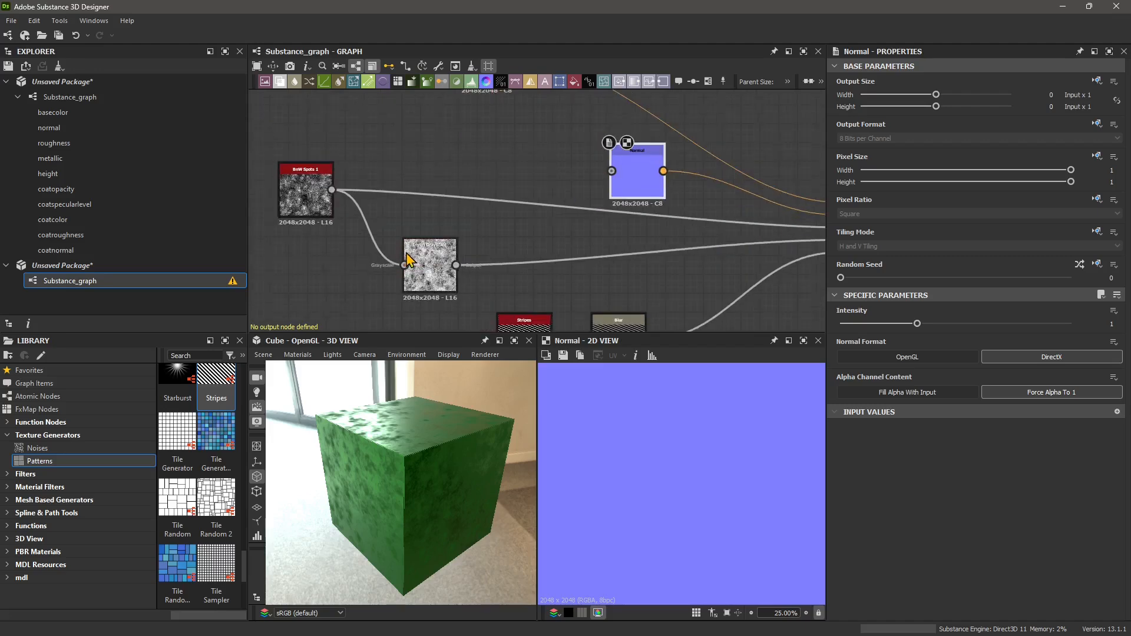
left_click_drag(563, 194, 612, 171)
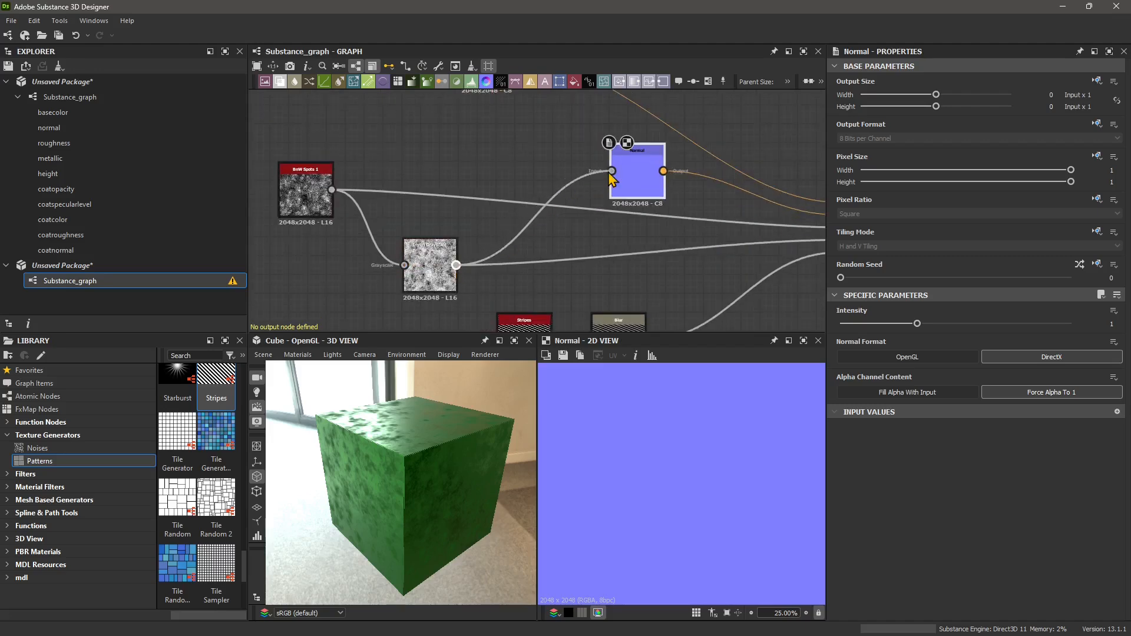
Examine the normal effect on the cube's surface and the Stripes and Blur branch of the graph.
mouse_move(387, 506)
left_mouse_down()
mouse_move(409, 492)
mouse_move(349, 504)
mouse_move(387, 501)
left_mouse_up()
scroll(421, 327, "down", 3)
middle_click_drag(532, 273, 513, 193)
scroll(523, 240, "up", 3)
scroll(532, 273, "up", 2)
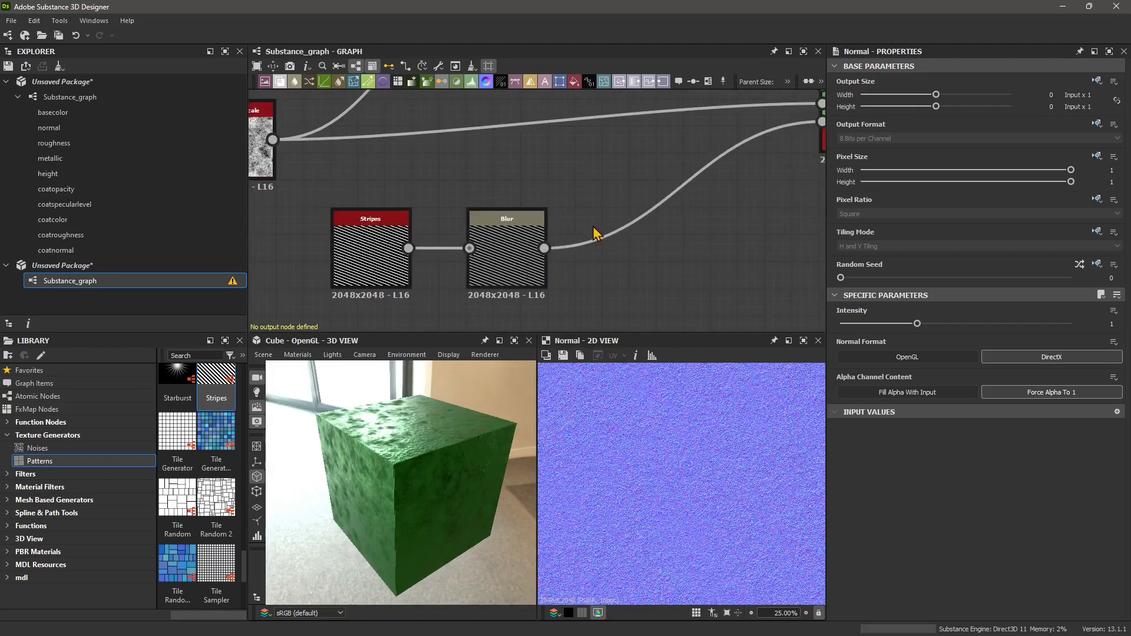
scroll(568, 283, "down", 2)
left_click_drag(429, 471, 457, 457)
scroll(500, 259, "up", 2)
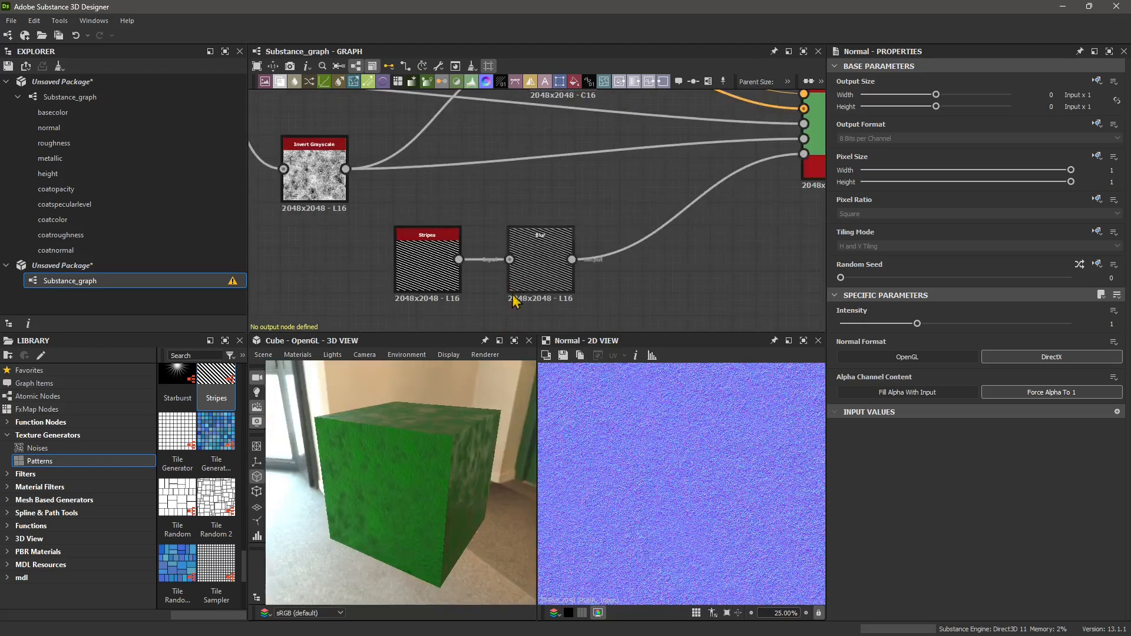
Move the Stripes node away from Blur and connect its output to the Normal node's input in place of Invert Grayscale.
left_click(550, 277)
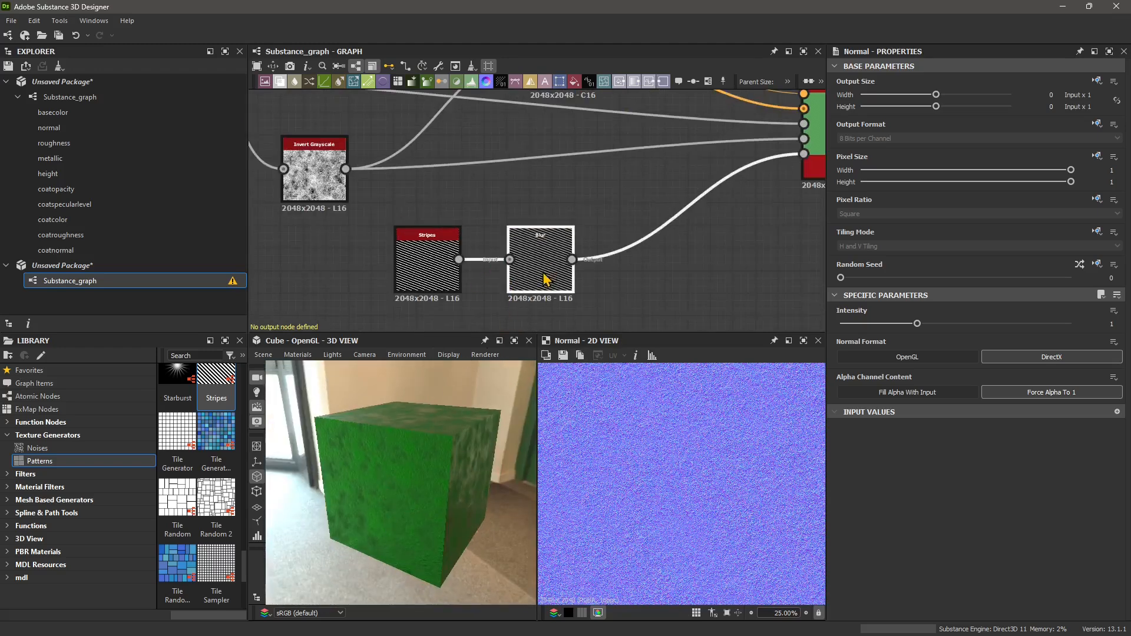
left_click_drag(423, 285, 367, 285)
scroll(380, 256, "down", 2)
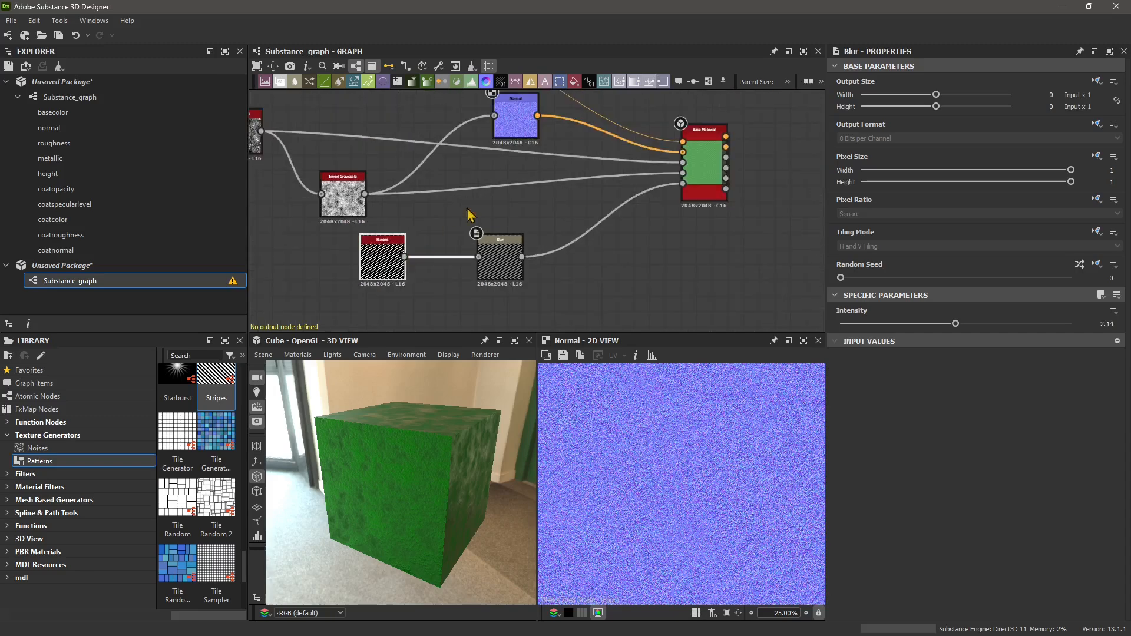
left_click_drag(445, 241, 484, 159)
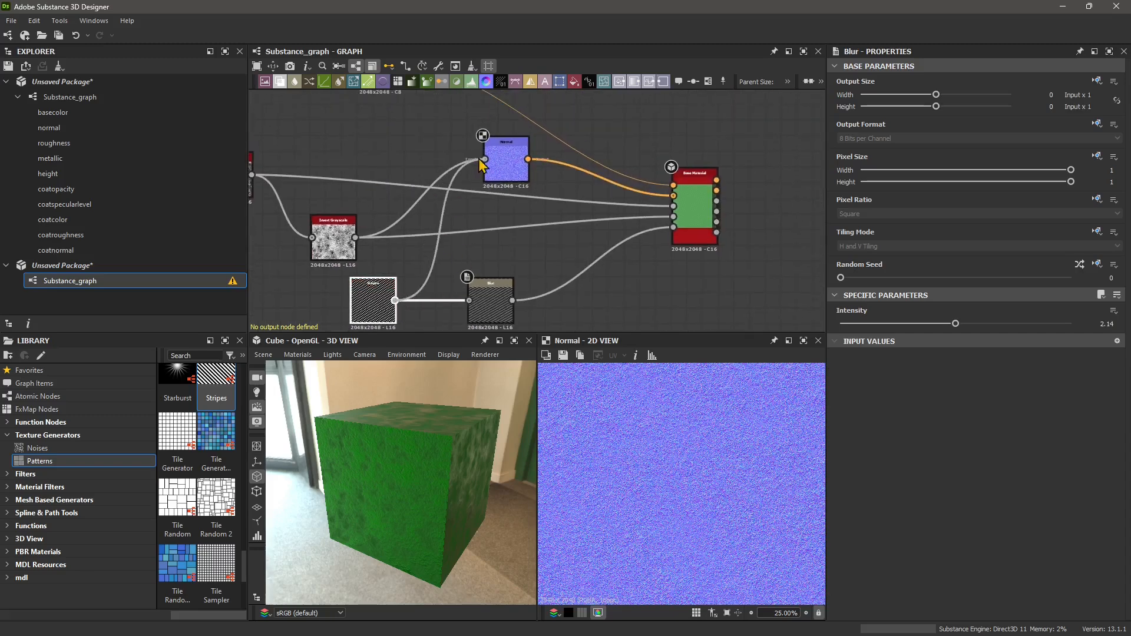
left_click_drag(426, 508, 433, 538)
middle_click_drag(433, 248, 461, 232)
left_click_drag(402, 300, 409, 315)
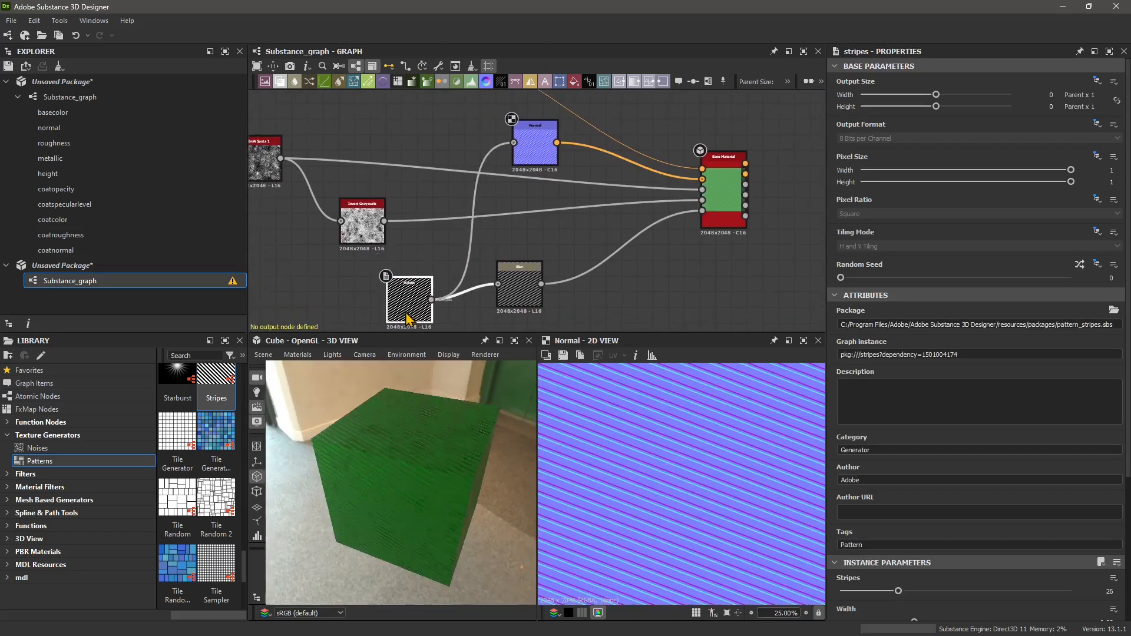
Move the Invert Grayscale and Stripes nodes away from Normal and Blur to open space between them.
scroll(423, 212, "down", 2)
left_click_drag(417, 277, 417, 287)
scroll(369, 221, "up", 2)
left_click_drag(384, 218, 375, 207)
left_click_drag(428, 310, 374, 297)
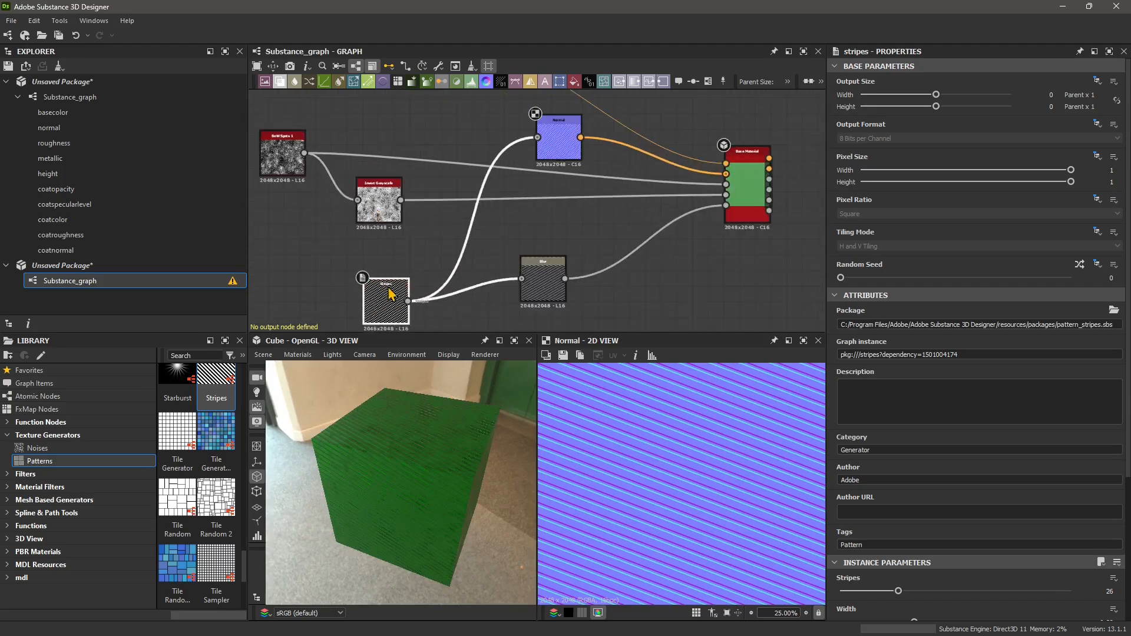
Add a Blend node with Invert Grayscale as foreground and Stripes as background, and connect its output to the Normal node's input.
scroll(443, 261, "up", 1)
left_click(439, 221)
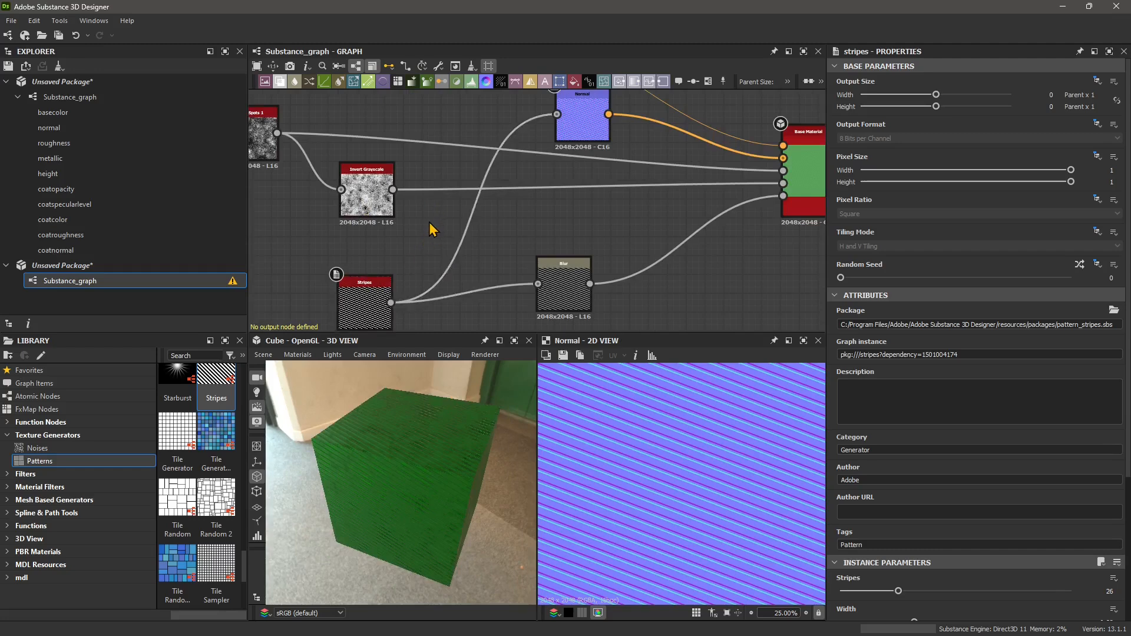
left_click(280, 81)
left_click_drag(551, 223, 444, 215)
left_click_drag(415, 292, 391, 303)
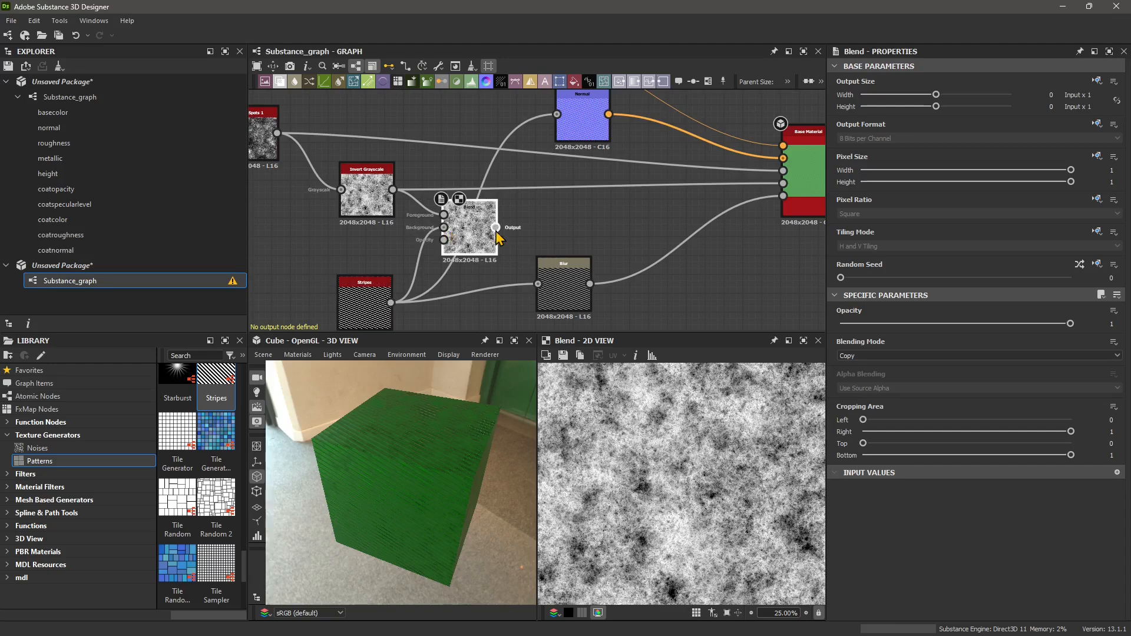
left_click_drag(558, 126, 558, 126)
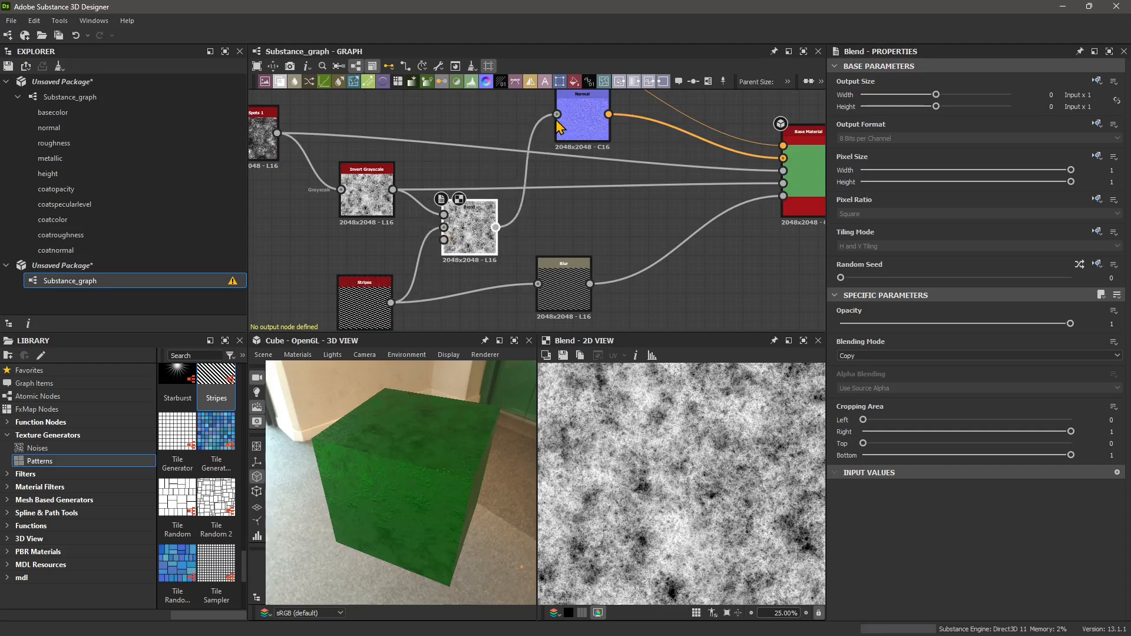
Lower the Blend node's opacity to 0.53 so the stripes and the noise mix.
left_click_drag(462, 433, 420, 441)
scroll(465, 260, "up", 4)
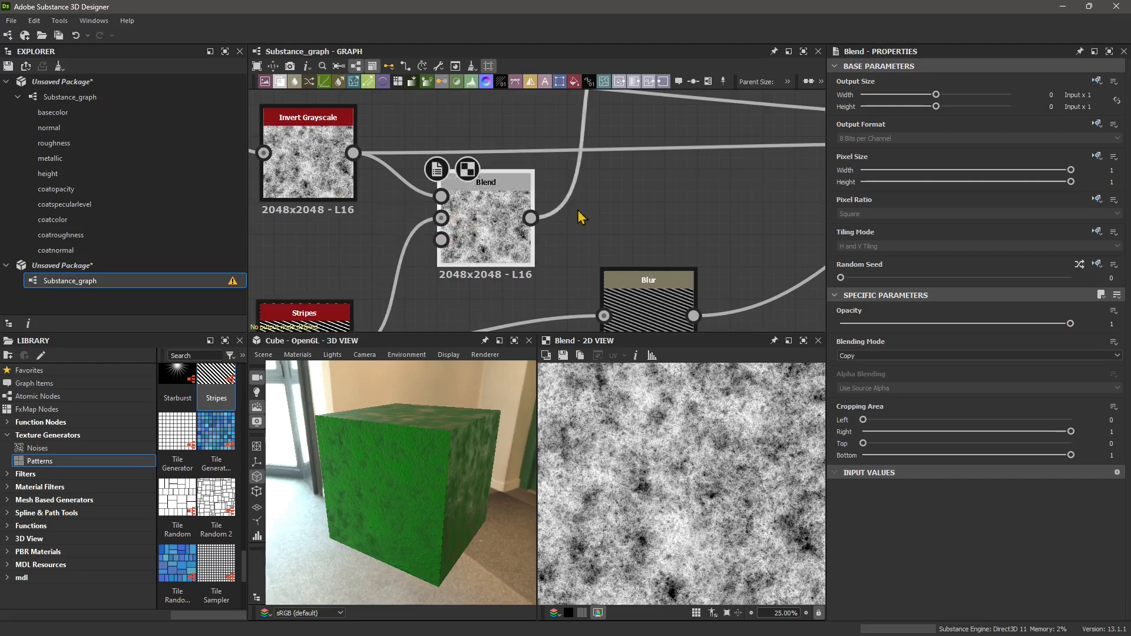
left_click_drag(1071, 325, 962, 326)
scroll(458, 239, "down", 4)
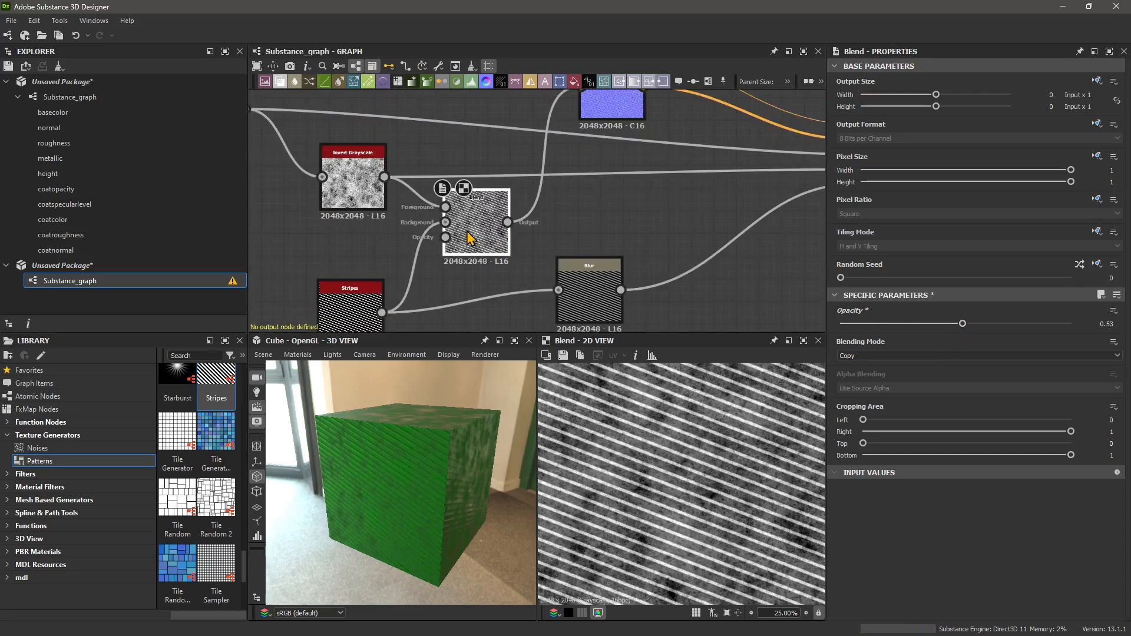
left_click(483, 242)
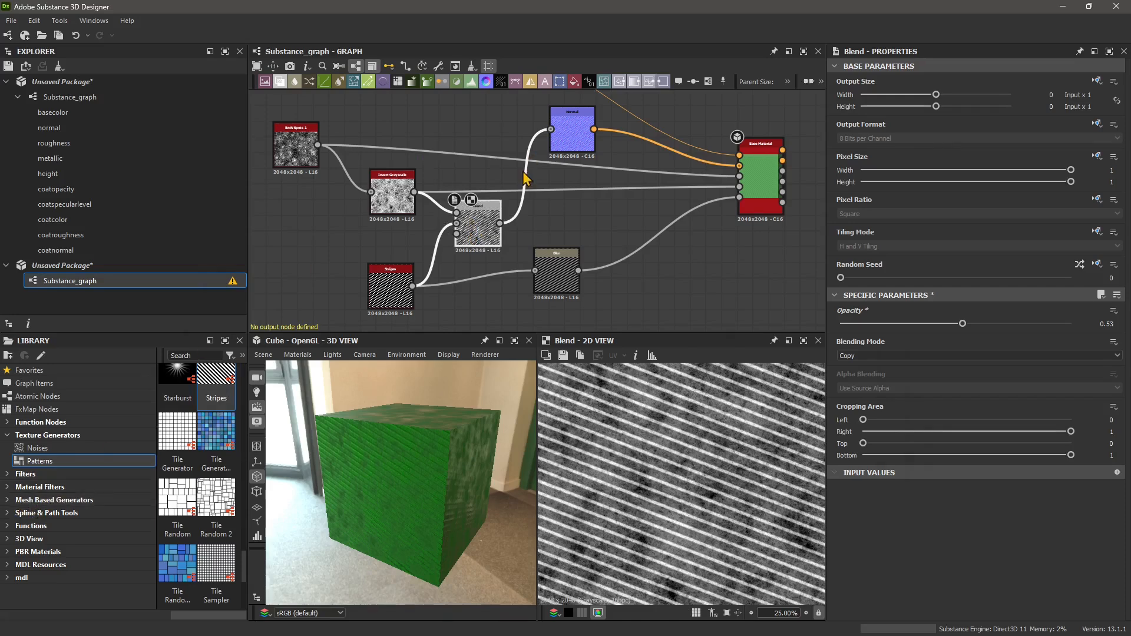
Try Multiply as the Blend node's blending mode and settle on Max (Lighten).
left_click(863, 356)
left_click(865, 393)
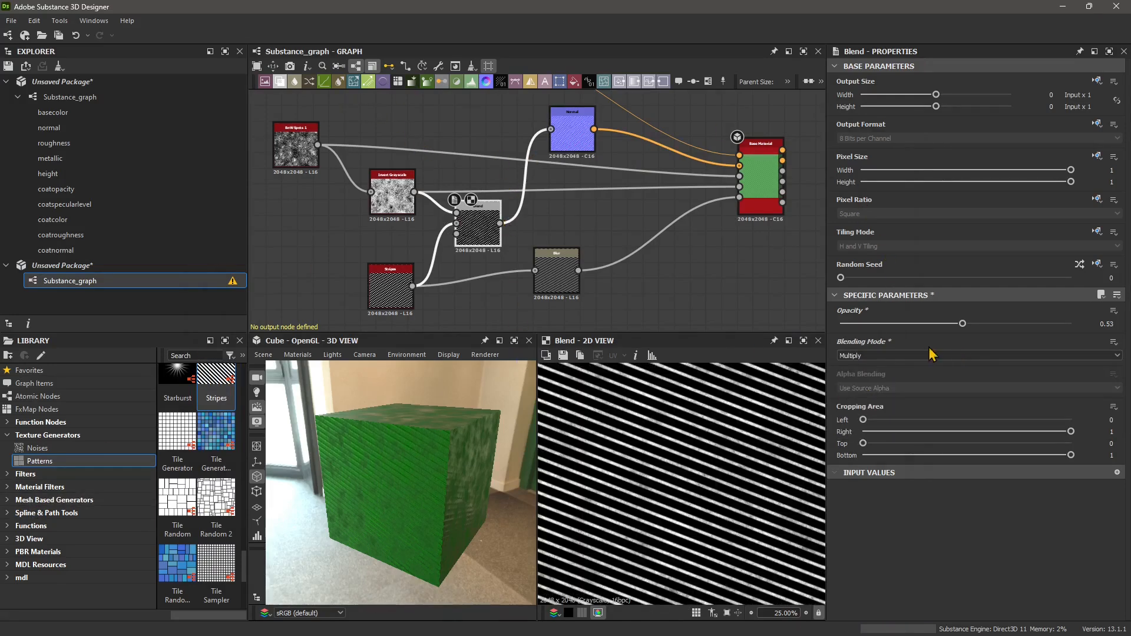
left_click(868, 357)
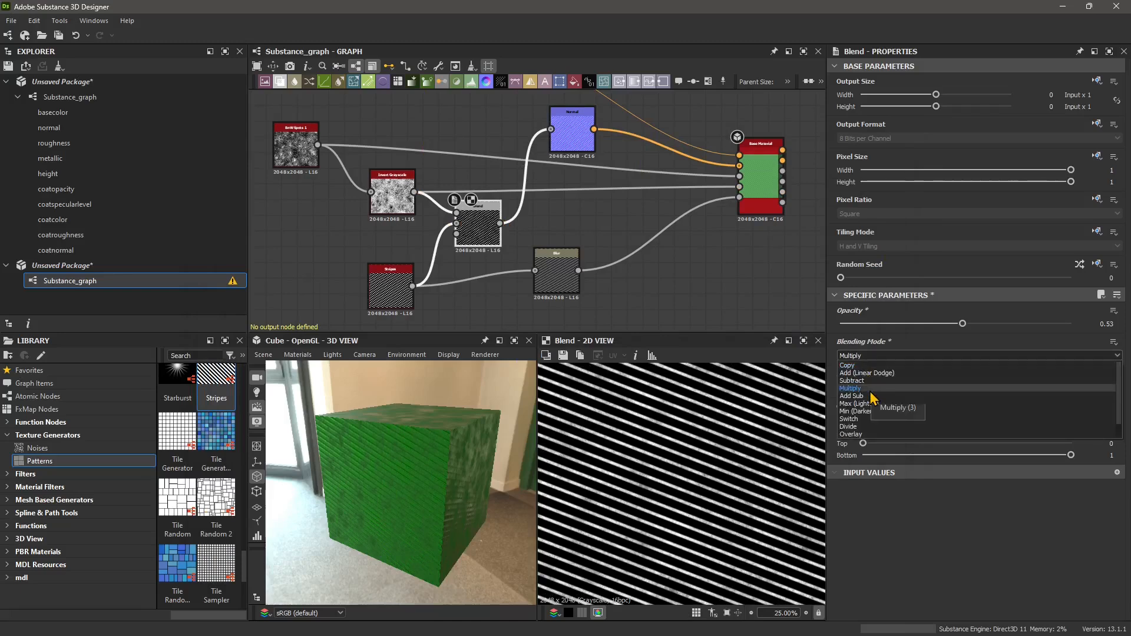
left_click(871, 390)
left_click(856, 356)
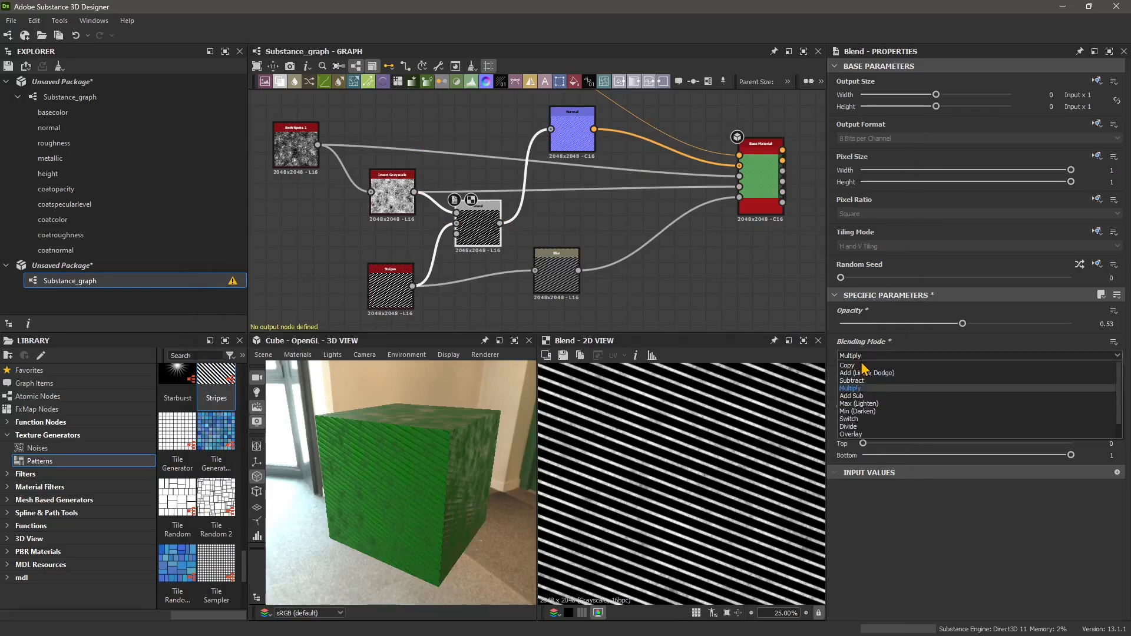
left_click(878, 406)
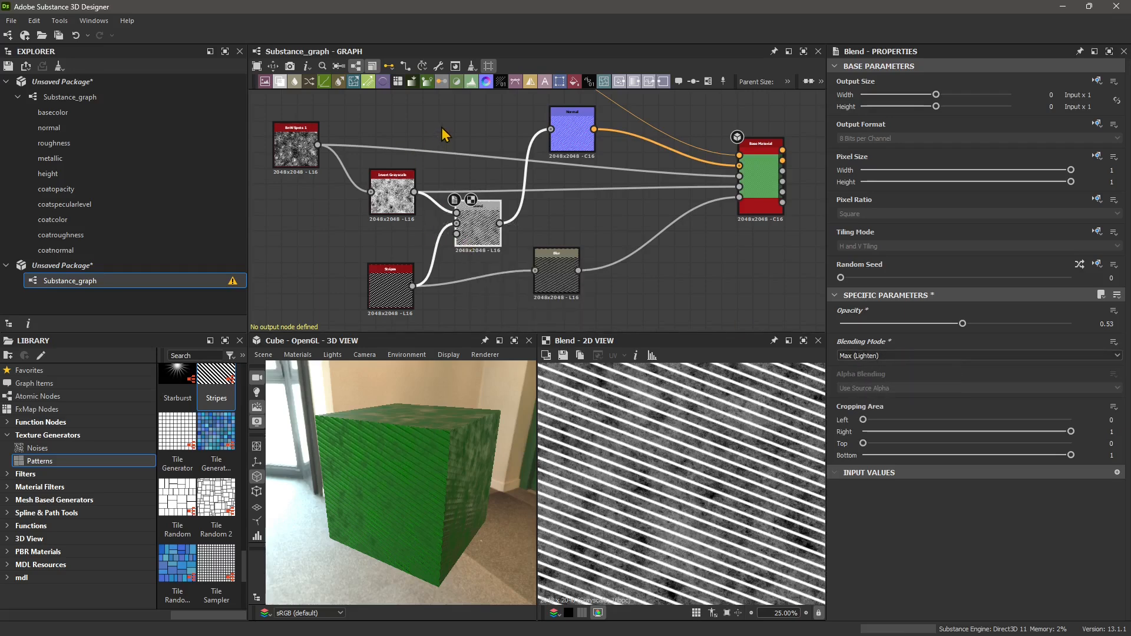
Try adding a Warp node to the graph from the list of atomic nodes.
key("space")
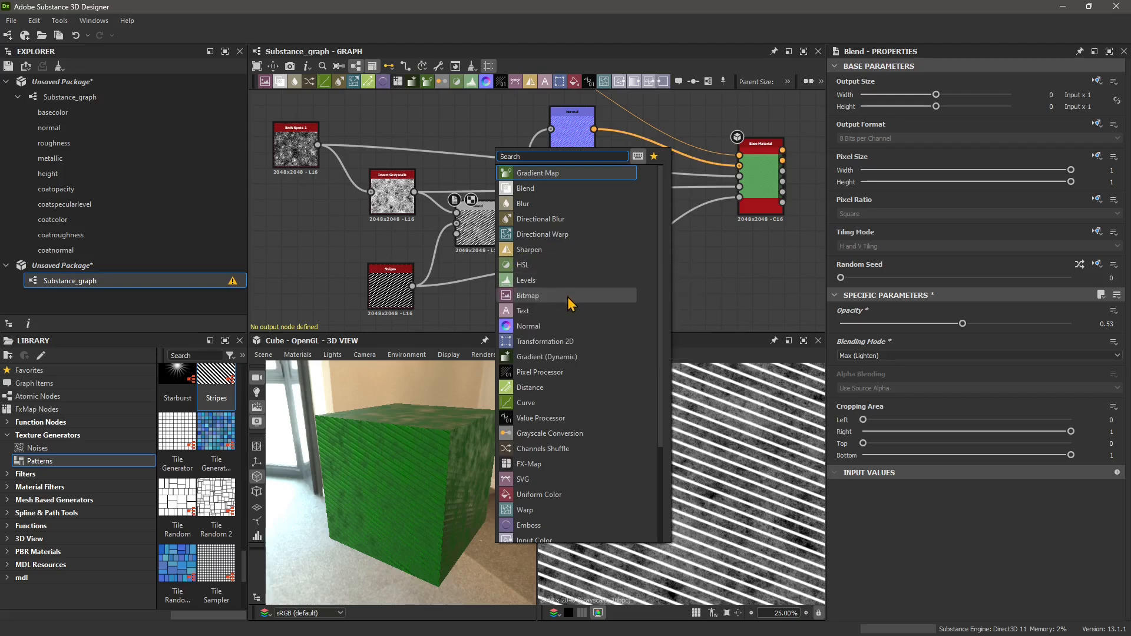
scroll(565, 389, "down", 1)
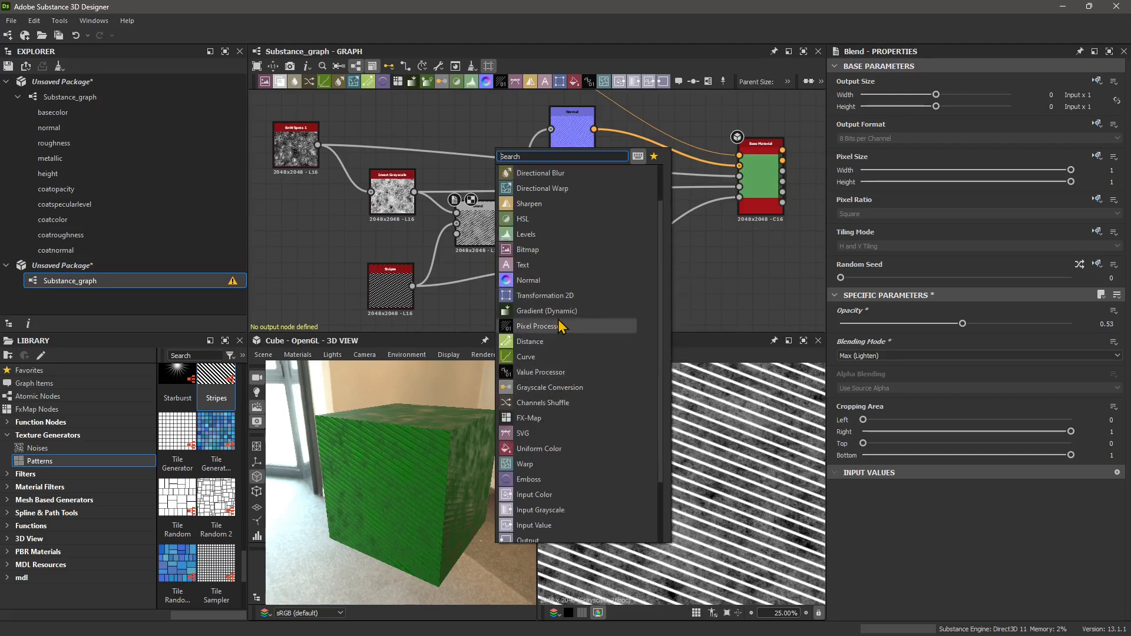
scroll(560, 353, "down", 1)
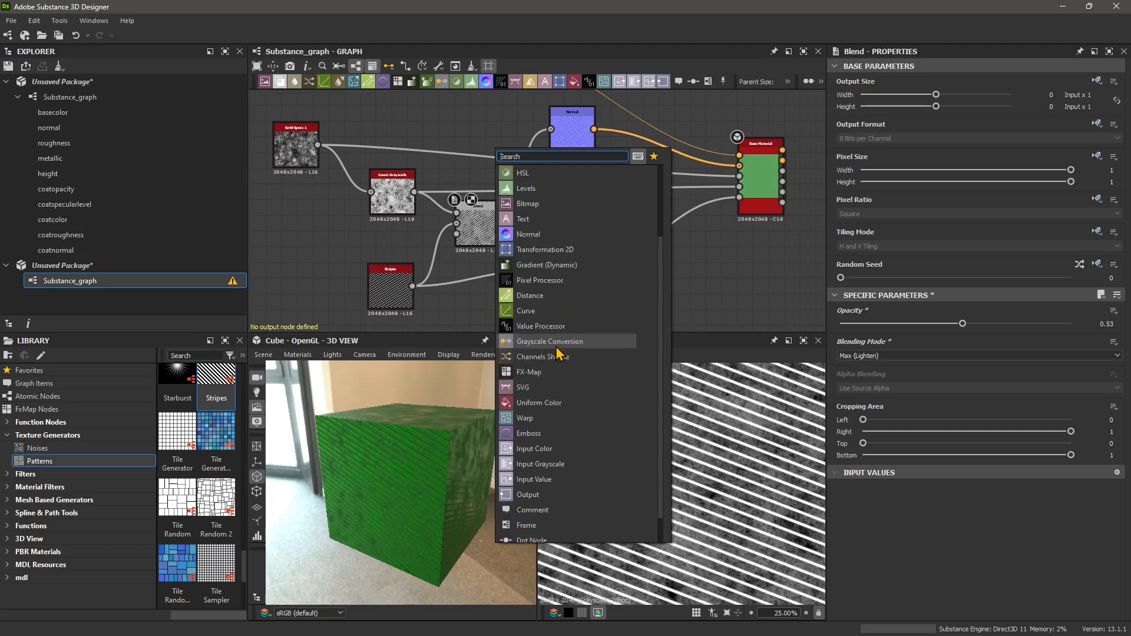
scroll(558, 354, "down", 1)
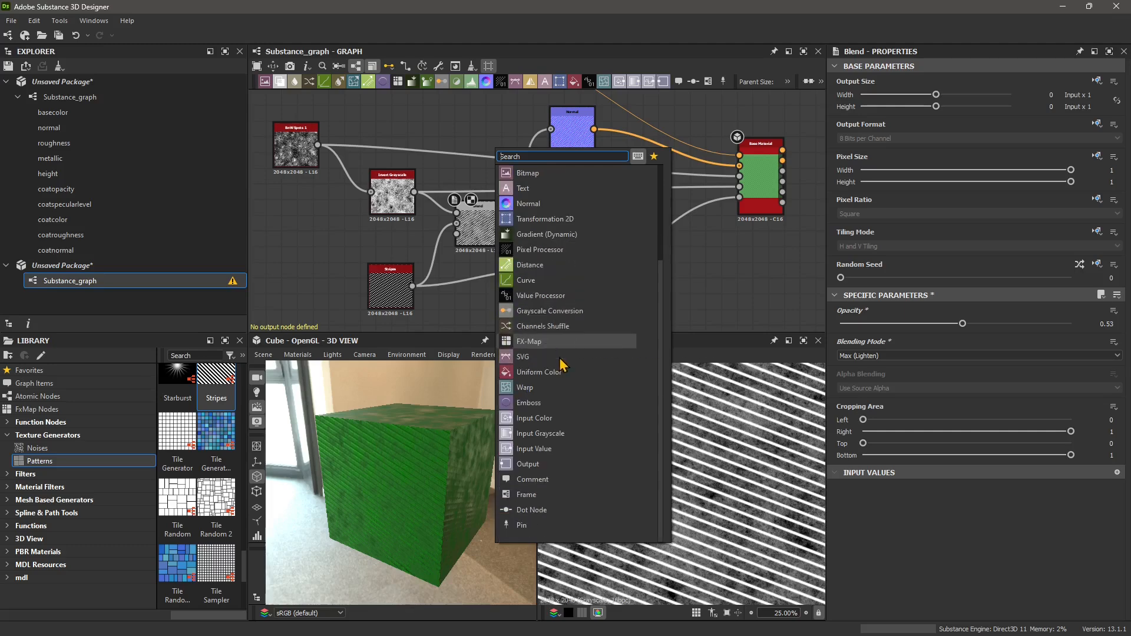
left_click(524, 387)
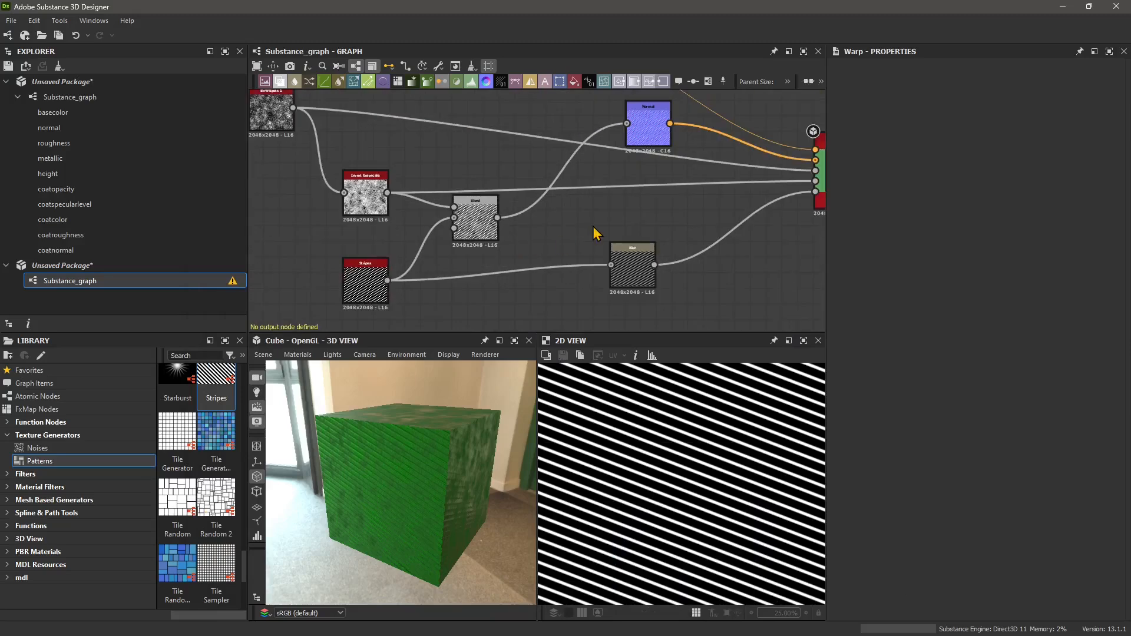
Insert a Levels node directly after the BnW Spots 1 node so it feeds all of that noise's connections.
left_click(337, 142)
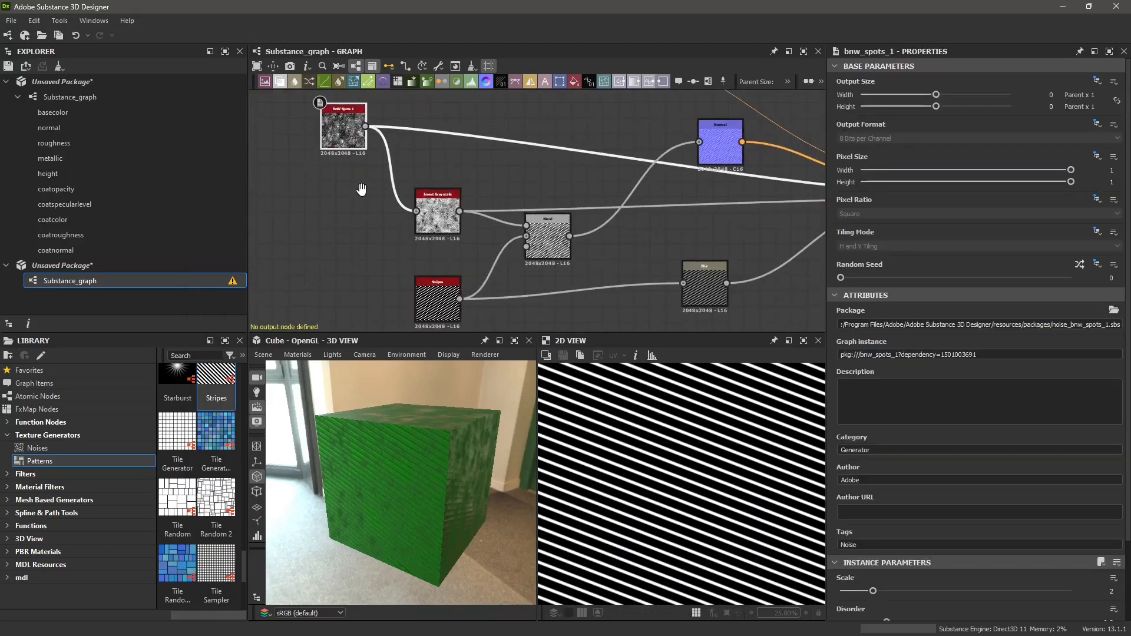
scroll(928, 480, "down", 3)
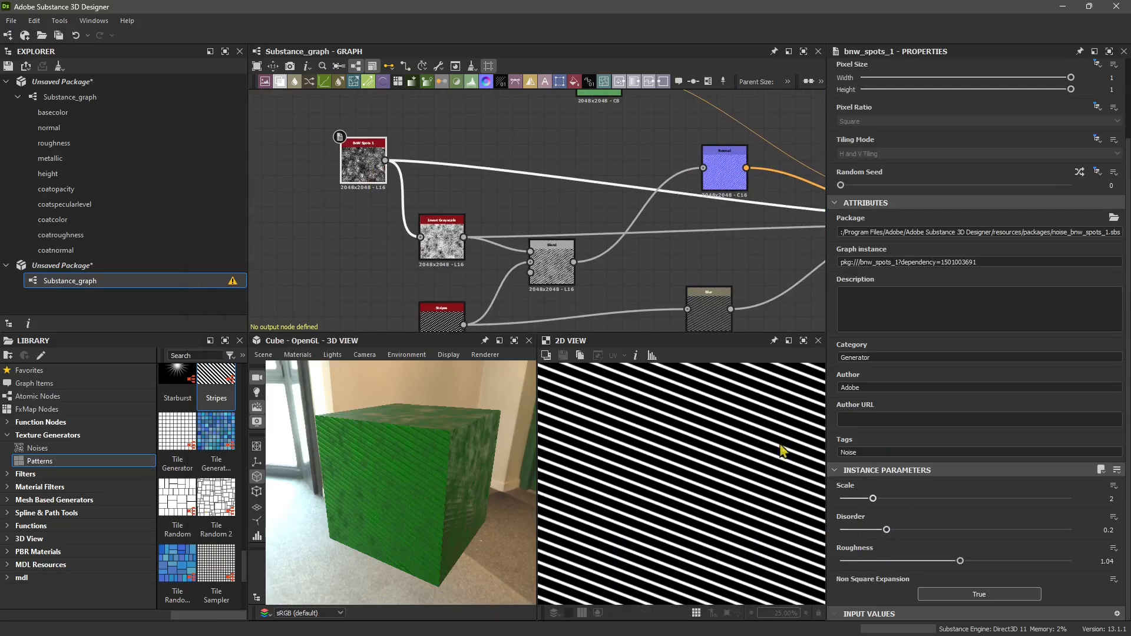
scroll(429, 209, "up", 3)
middle_click_drag(408, 147, 373, 214)
scroll(447, 155, "down", 1)
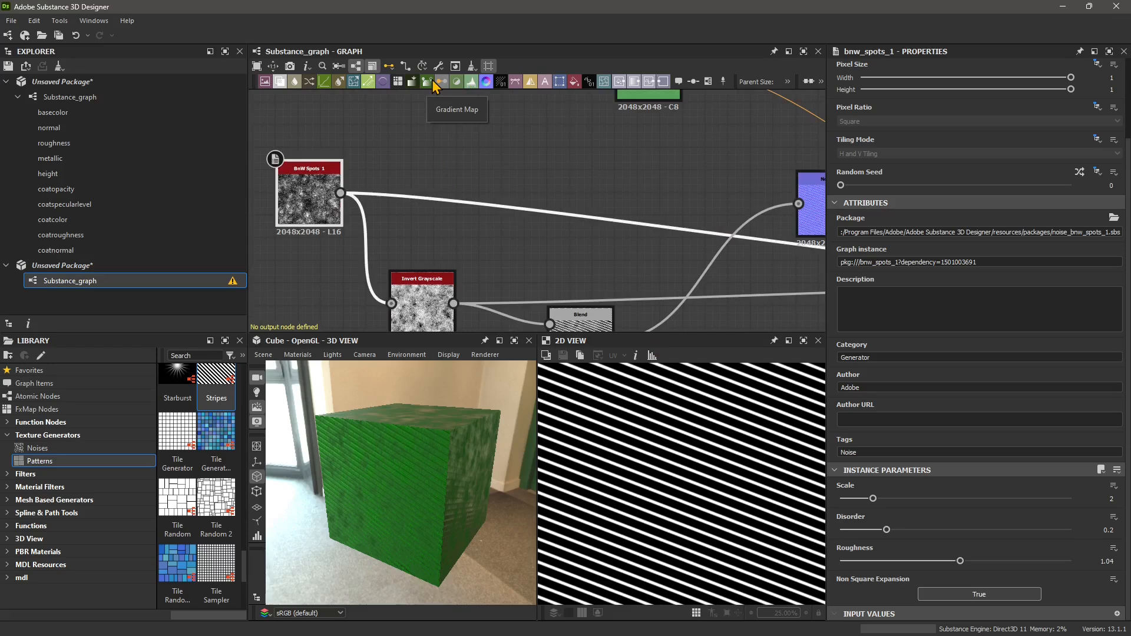
left_click(471, 87)
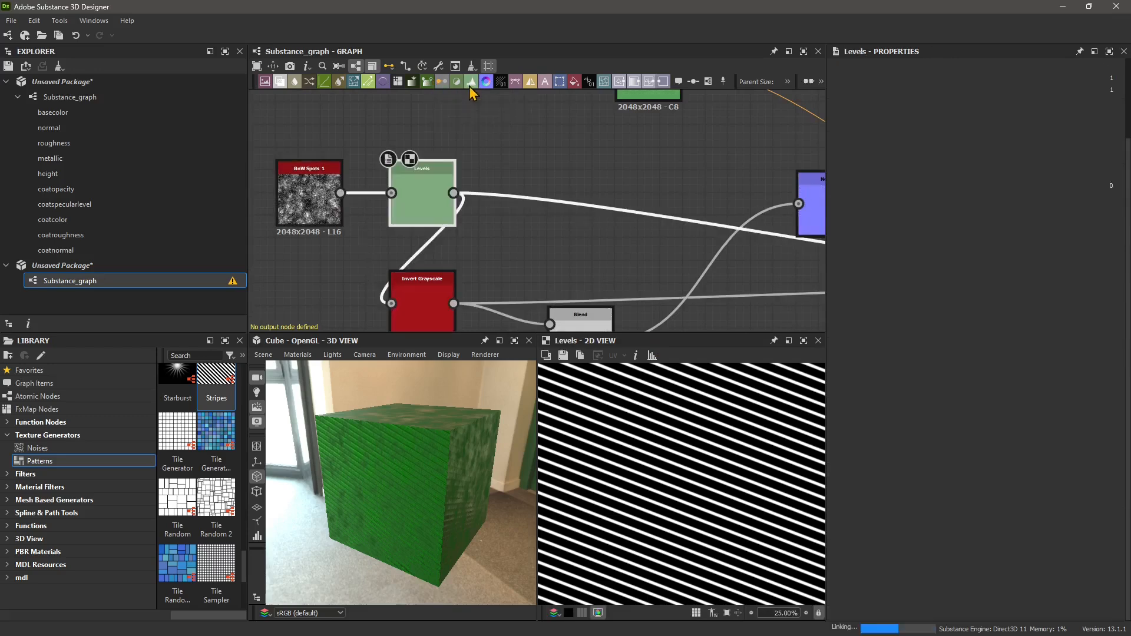
Rearrange the Levels, BnW Spots 1 and Invert Grayscale nodes so their connections are spaced out and readable.
left_click_drag(431, 198, 486, 180)
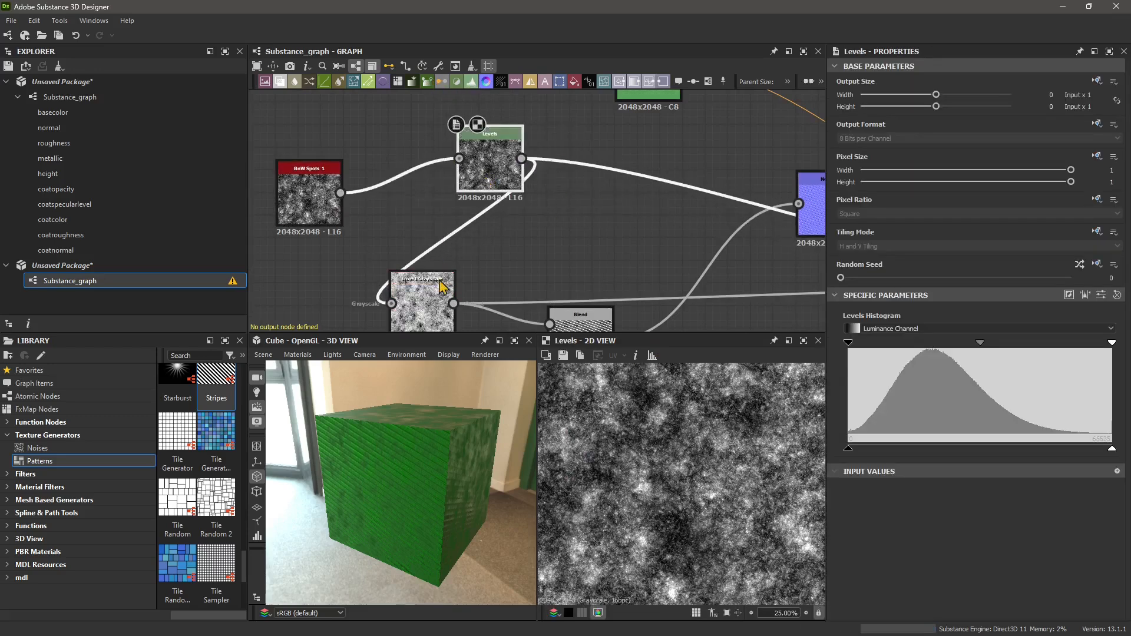
left_click_drag(339, 195, 362, 160)
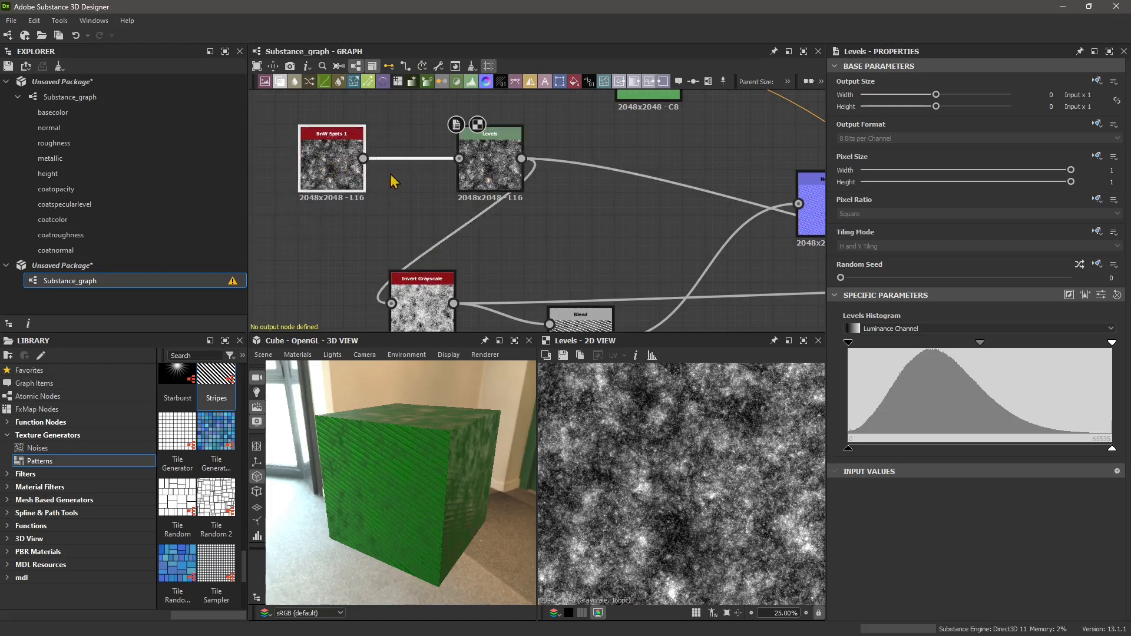
left_click_drag(505, 177, 459, 176)
left_click_drag(437, 306, 571, 241)
middle_click_drag(451, 182, 395, 281)
left_click_drag(409, 260, 443, 214)
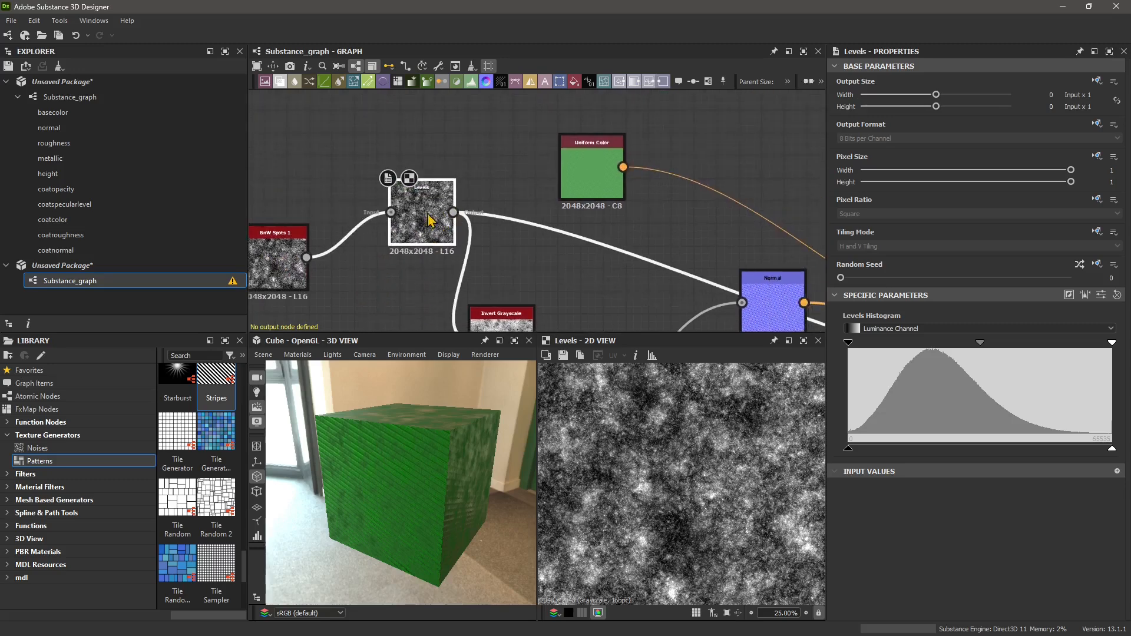
middle_click_drag(425, 216, 415, 207)
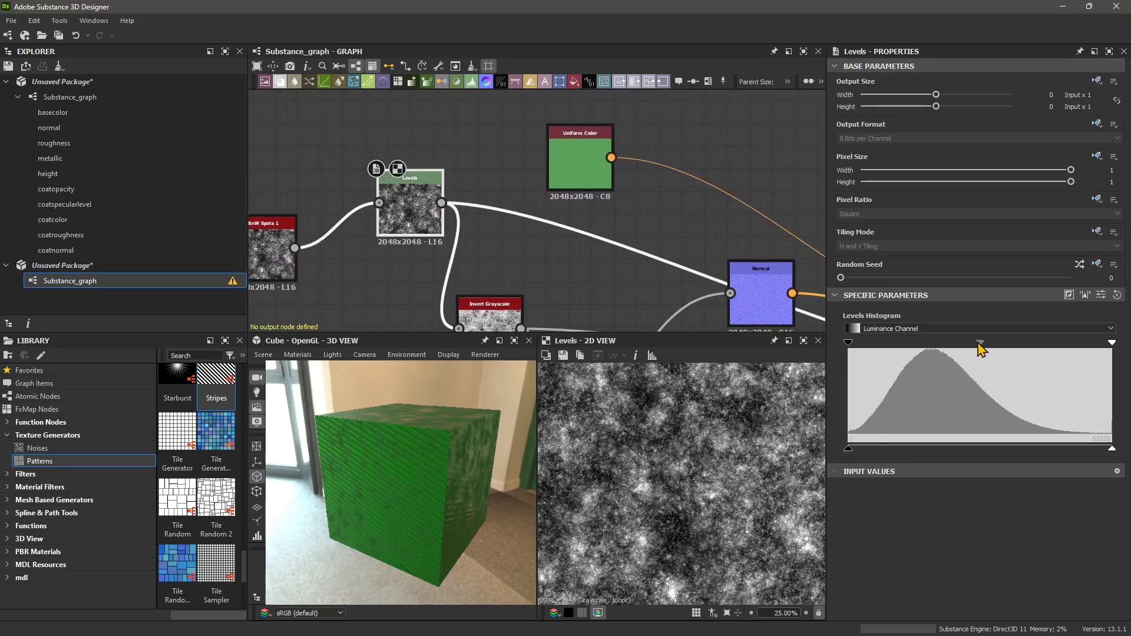
Increase the noise contrast in the Levels node by raising the input black point, lowering the input white point and adjusting the midtone.
mouse_move(972, 342)
left_mouse_down()
mouse_move(923, 342)
mouse_move(970, 358)
left_mouse_up()
left_click_drag(371, 525, 341, 536)
left_click_drag(1009, 349, 1018, 348)
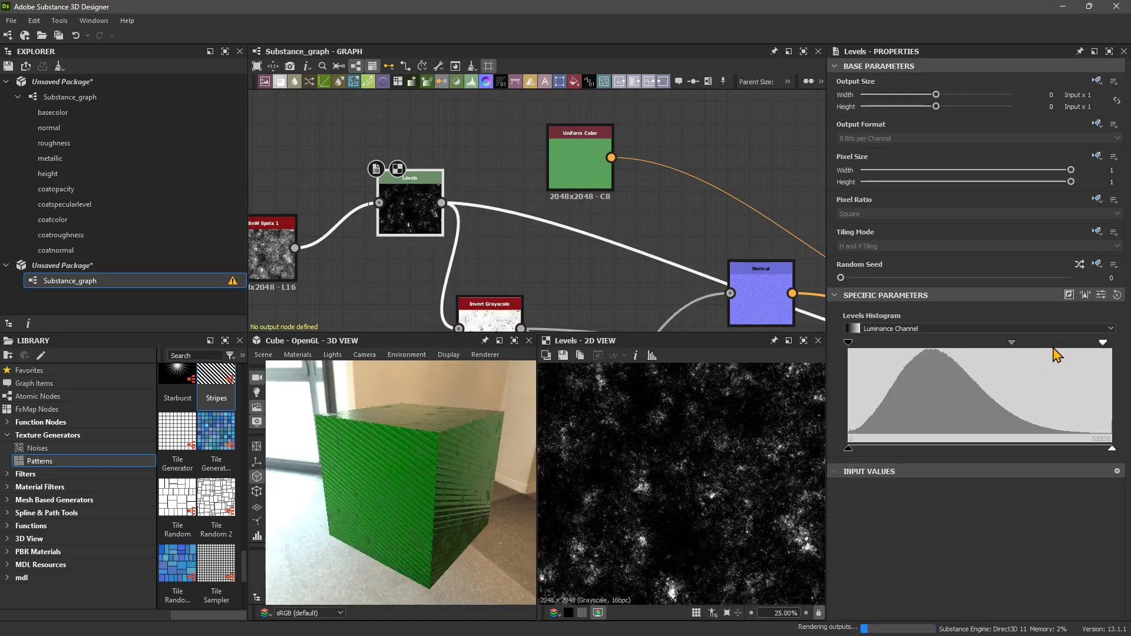
left_click_drag(1055, 347, 1048, 347)
left_click_drag(848, 342, 878, 347)
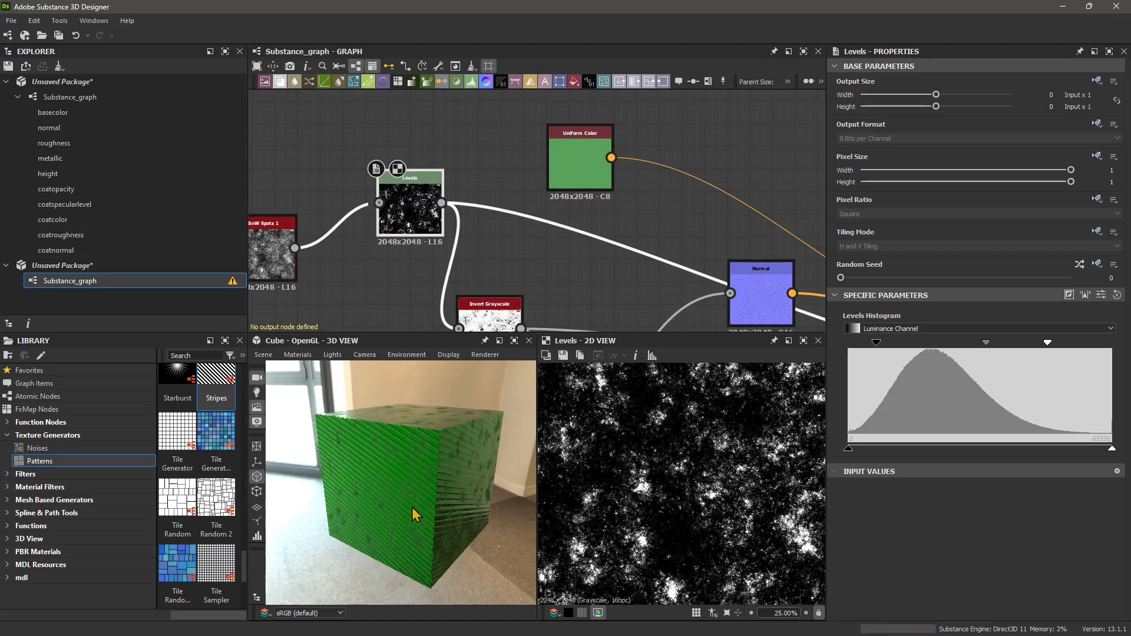
left_click_drag(388, 517, 412, 496)
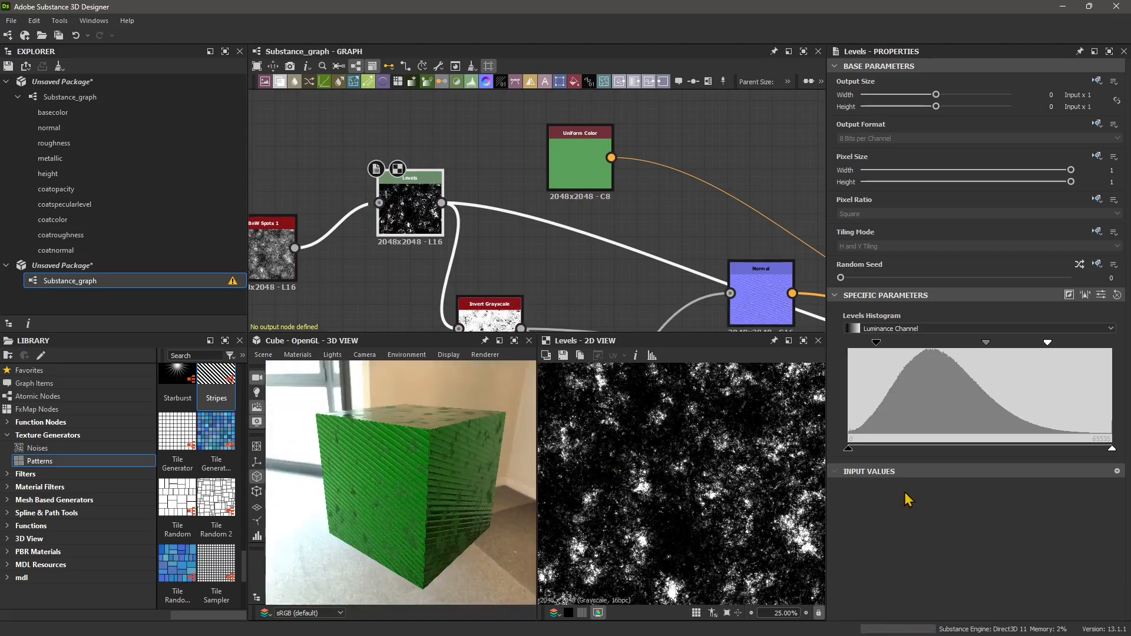
Narrow the Levels node's output range by raising the output black level and lowering the output white level.
left_click_drag(896, 451, 896, 450)
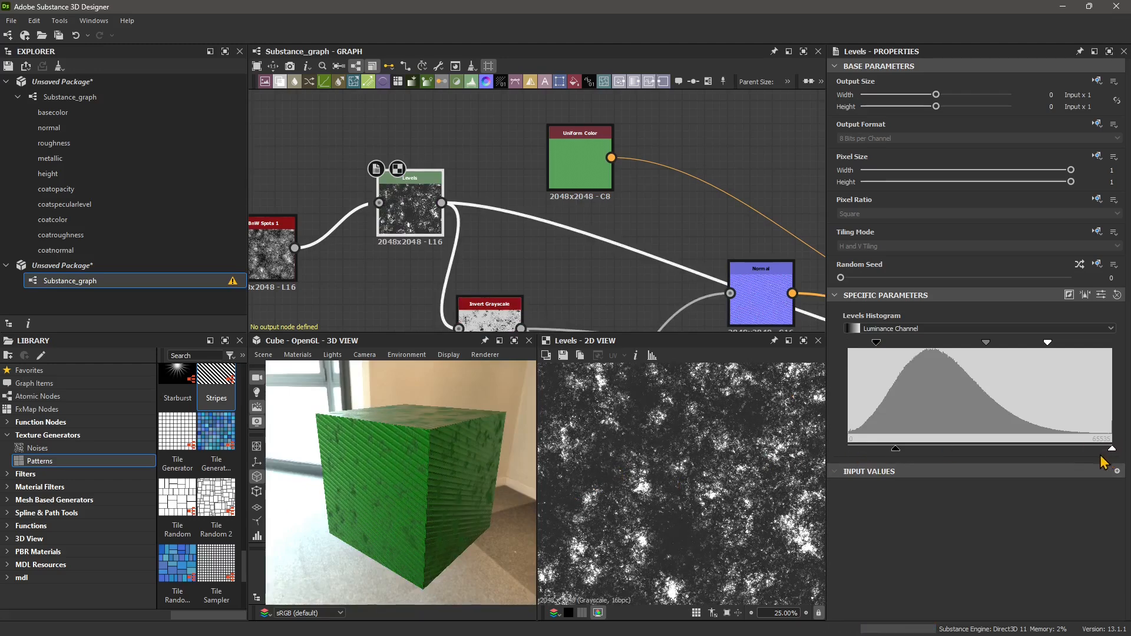
left_click_drag(1110, 450, 1053, 449)
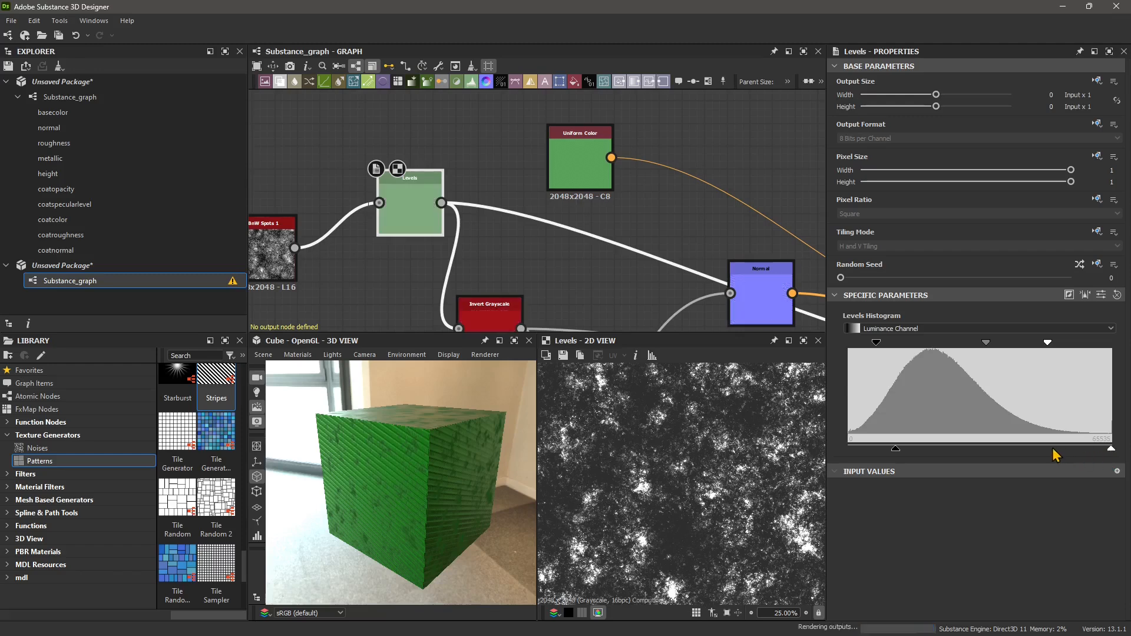
mouse_move(422, 485)
left_mouse_down()
mouse_move(422, 507)
mouse_move(440, 484)
left_mouse_up()
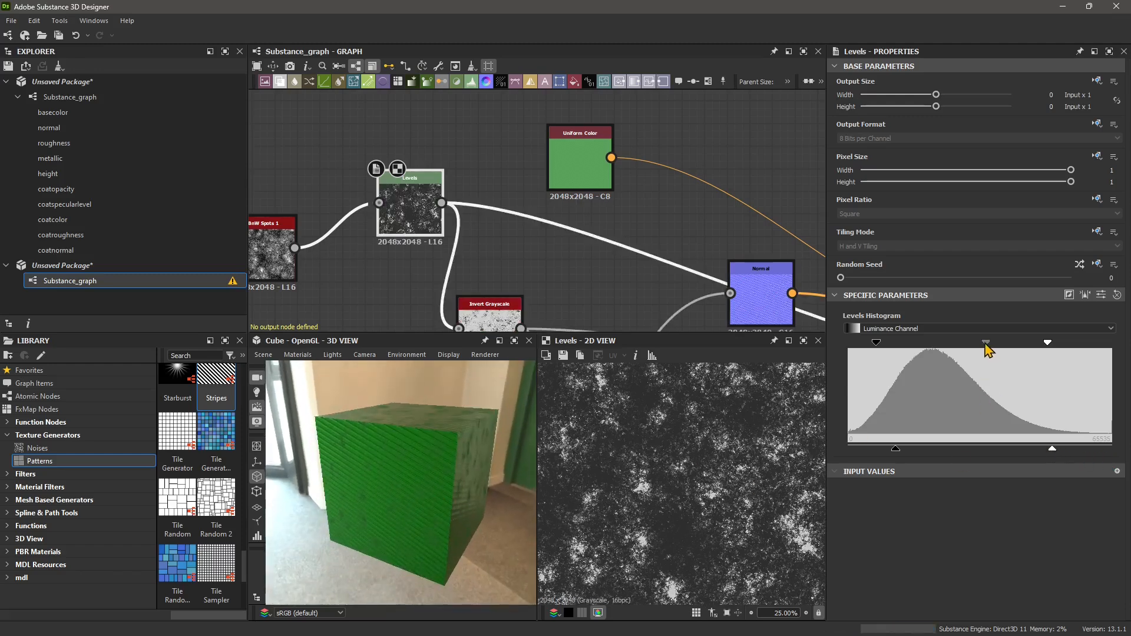
Shift the Levels node's input midtone towards the black point to brighten the noise, and check the cube.
left_click_drag(987, 346, 940, 354)
mouse_move(936, 348)
left_mouse_down()
mouse_move(926, 354)
mouse_move(945, 358)
left_mouse_up()
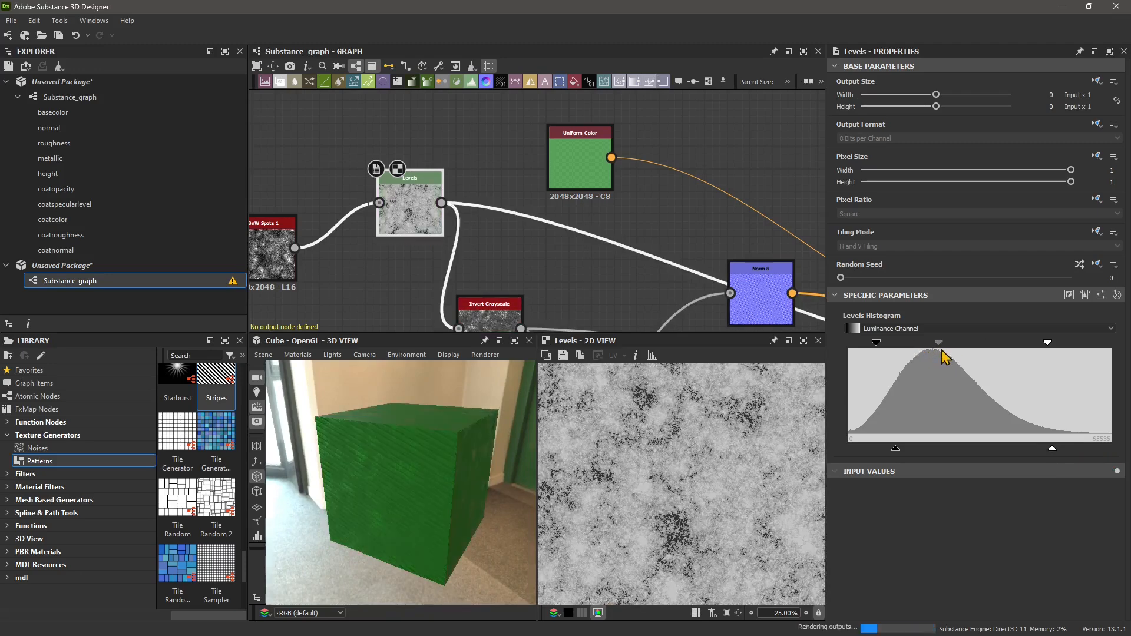
left_click_drag(387, 502, 330, 508)
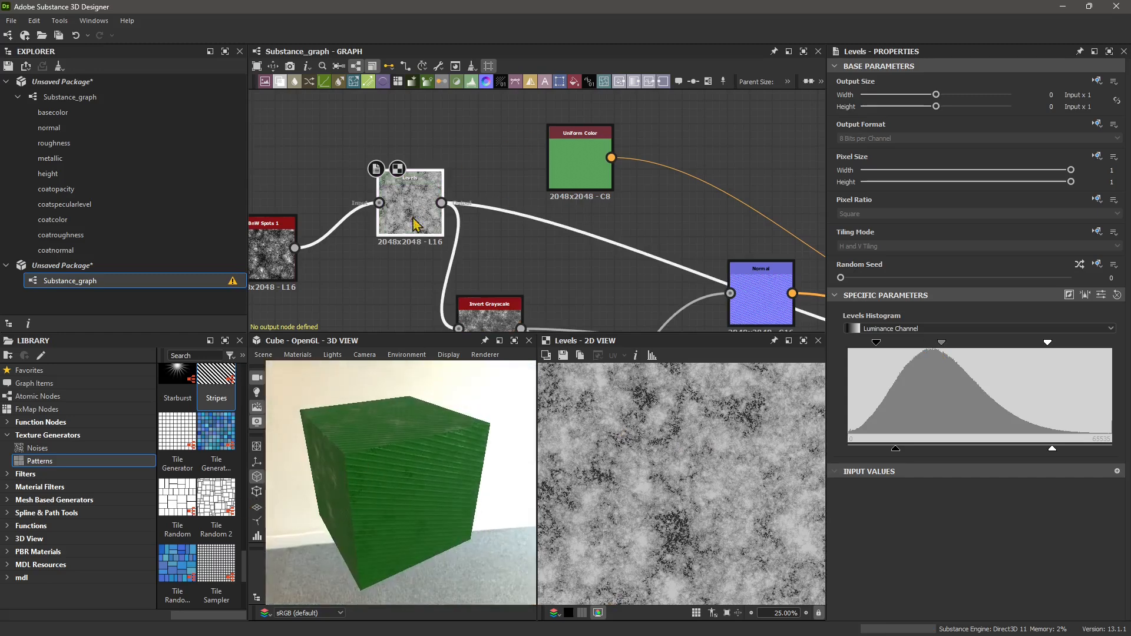
Tidy the graph by repositioning the Levels, Normal and Invert Grayscale nodes between BnW Spots 1 and Base Material.
scroll(362, 259, "down", 2)
scroll(362, 256, "down", 1)
middle_click_drag(434, 259, 423, 204)
scroll(372, 188, "up", 1)
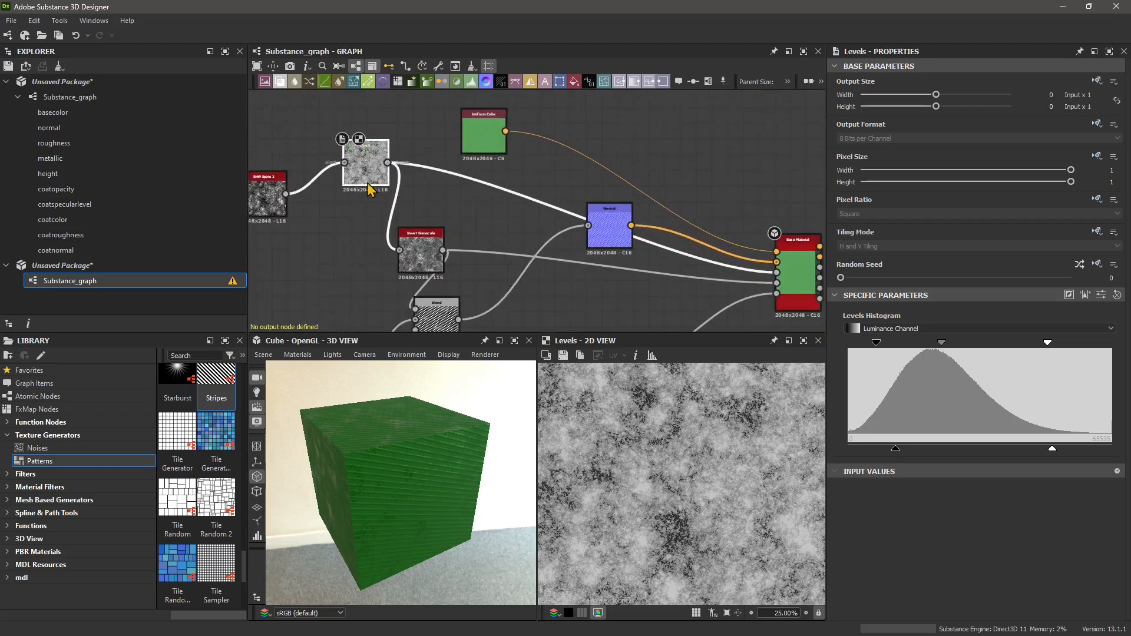
left_click_drag(367, 180, 344, 180)
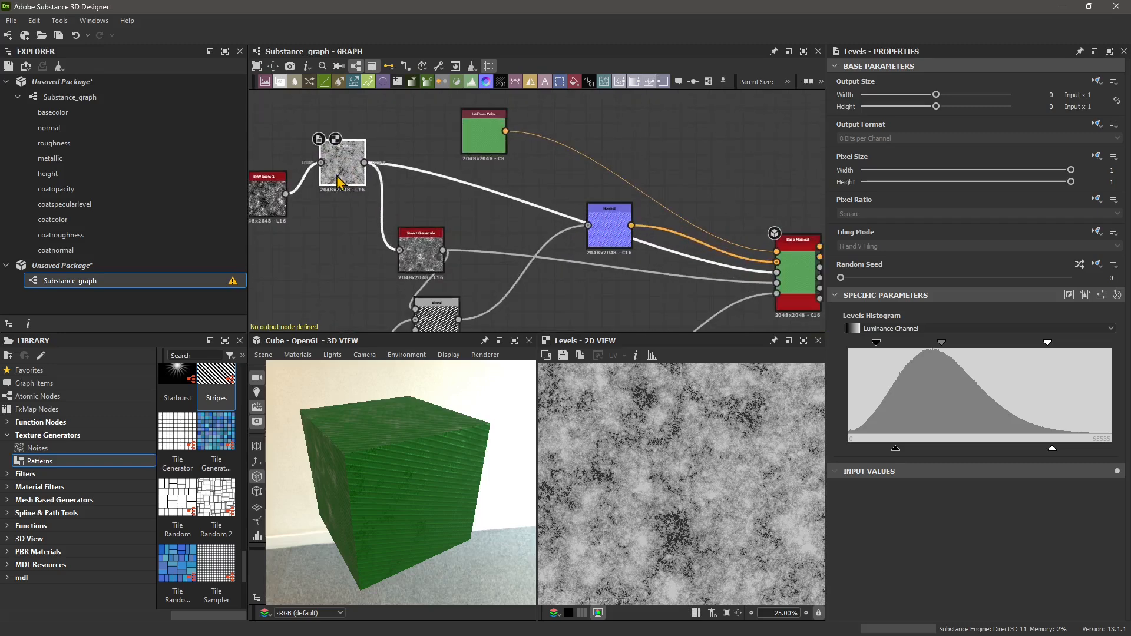
left_click_drag(566, 222, 575, 302)
middle_click_drag(544, 282, 561, 224)
mouse_move(445, 199)
left_mouse_down()
mouse_move(410, 190)
mouse_move(448, 197)
left_mouse_up()
scroll(808, 215, "up", 4)
scroll(665, 230, "down", 5)
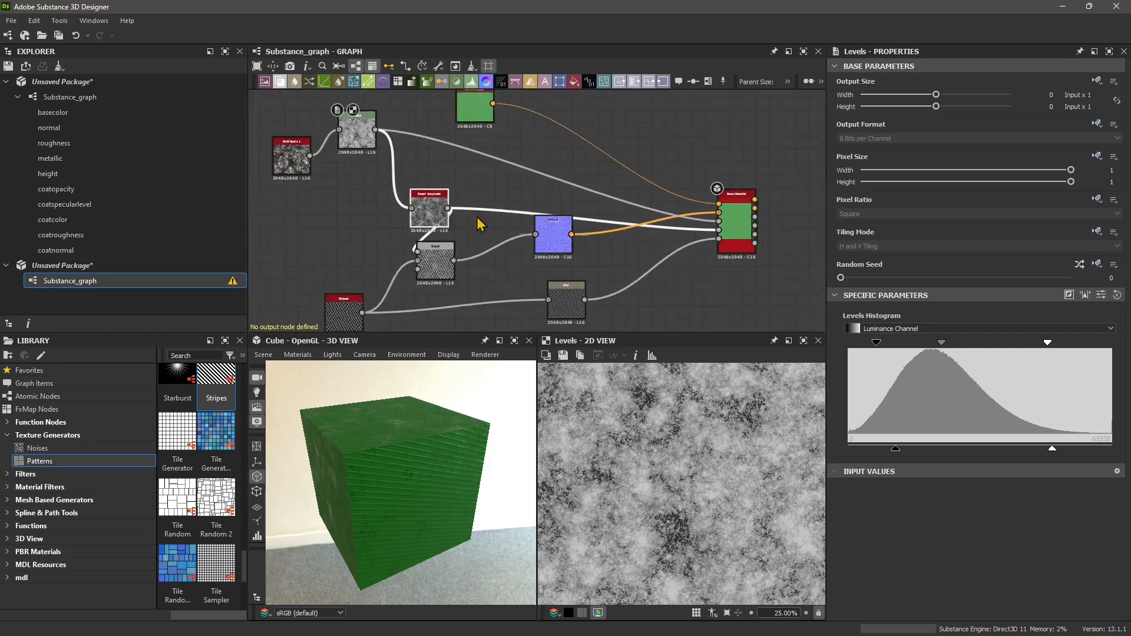
Connect BnW Spots 1 directly to the Base Material's roughness input and move the Levels node down beside Invert Grayscale.
middle_click_drag(440, 216, 463, 198)
middle_click_drag(382, 125, 392, 180)
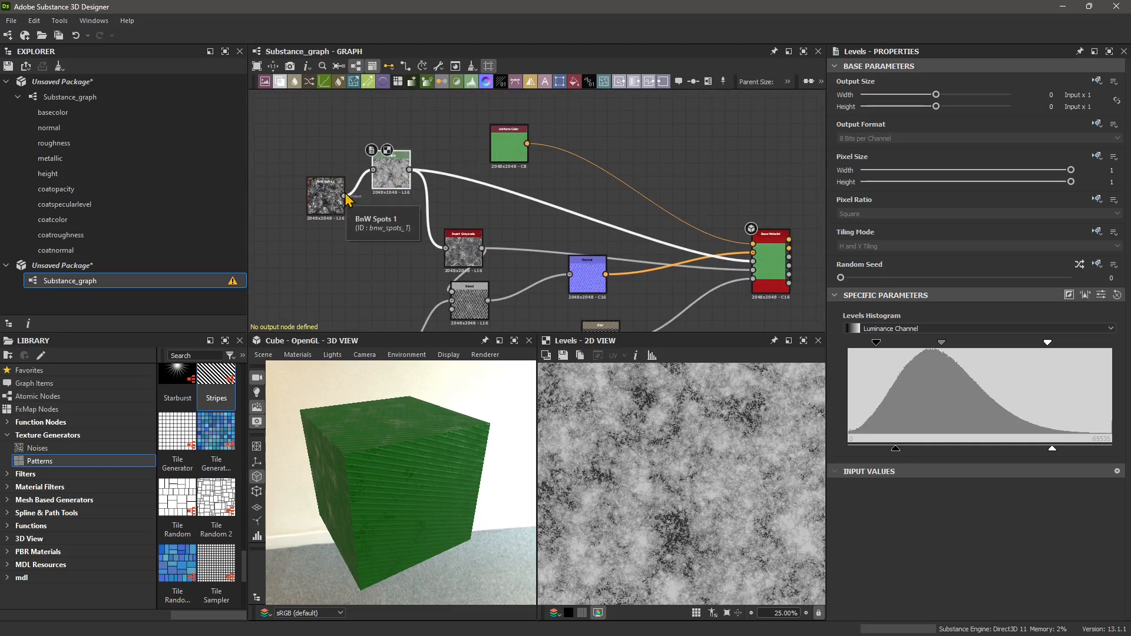
left_click_drag(344, 197, 753, 261)
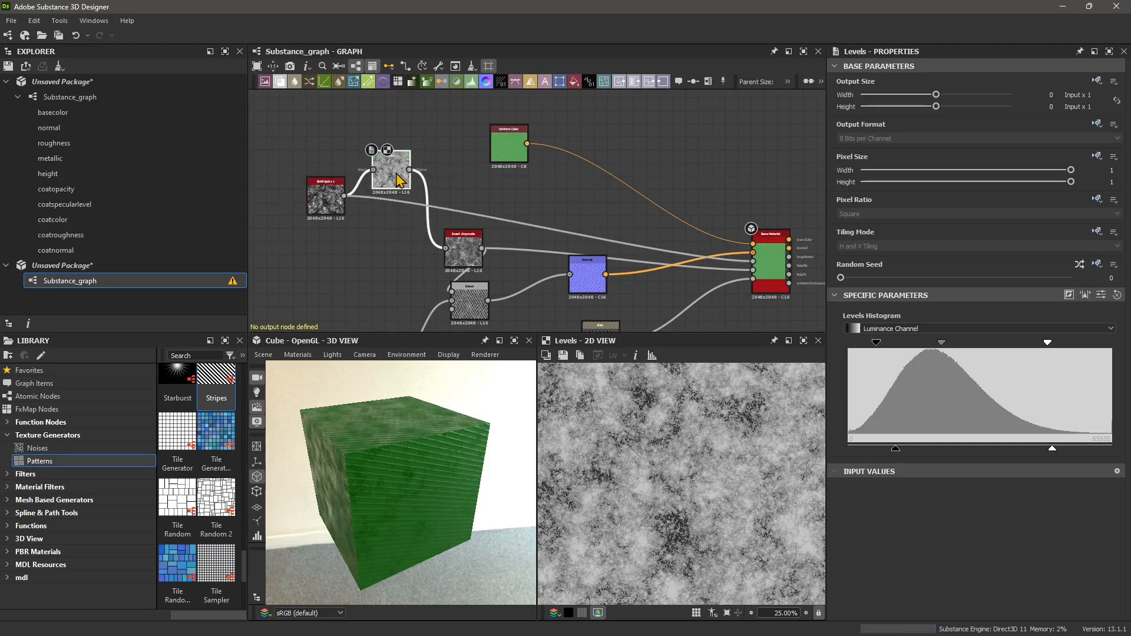
left_click_drag(398, 176, 385, 281)
middle_click_drag(385, 281, 450, 199)
scroll(420, 234, "up", 2)
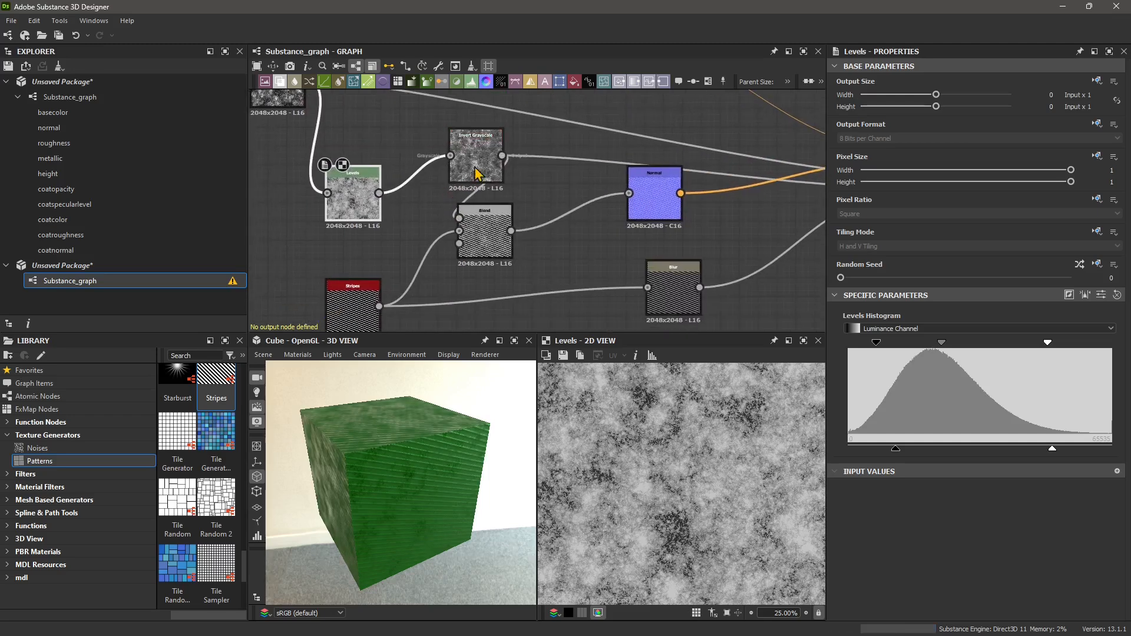
left_click(486, 168)
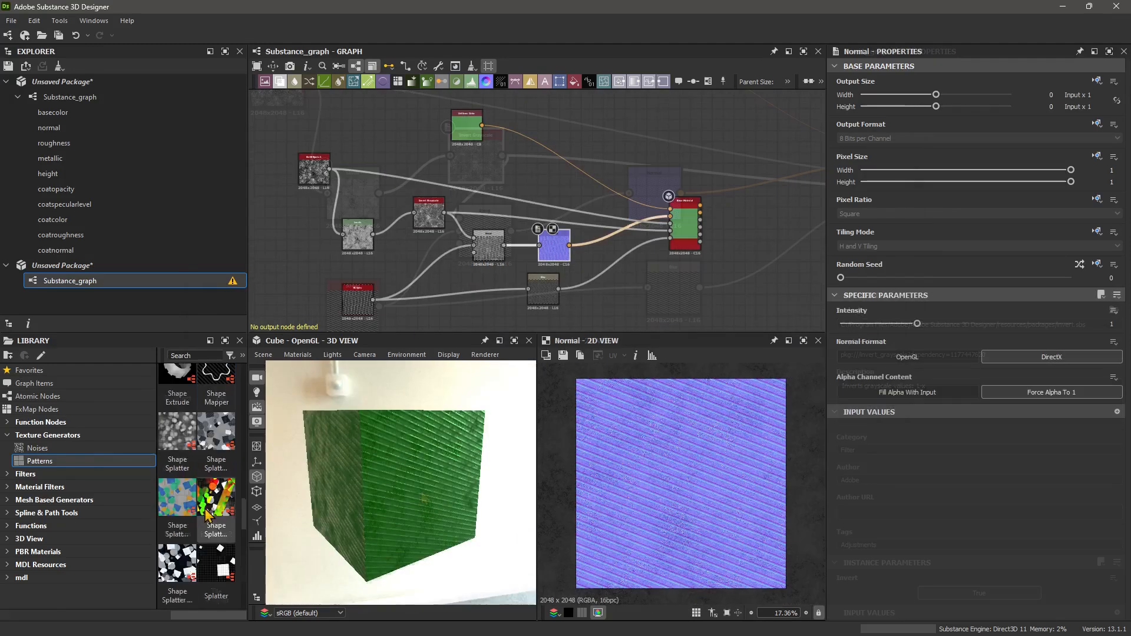
Add a Polygon 1 pattern node to the empty graph area above the Base Material.
scroll(203, 510, "up", 3)
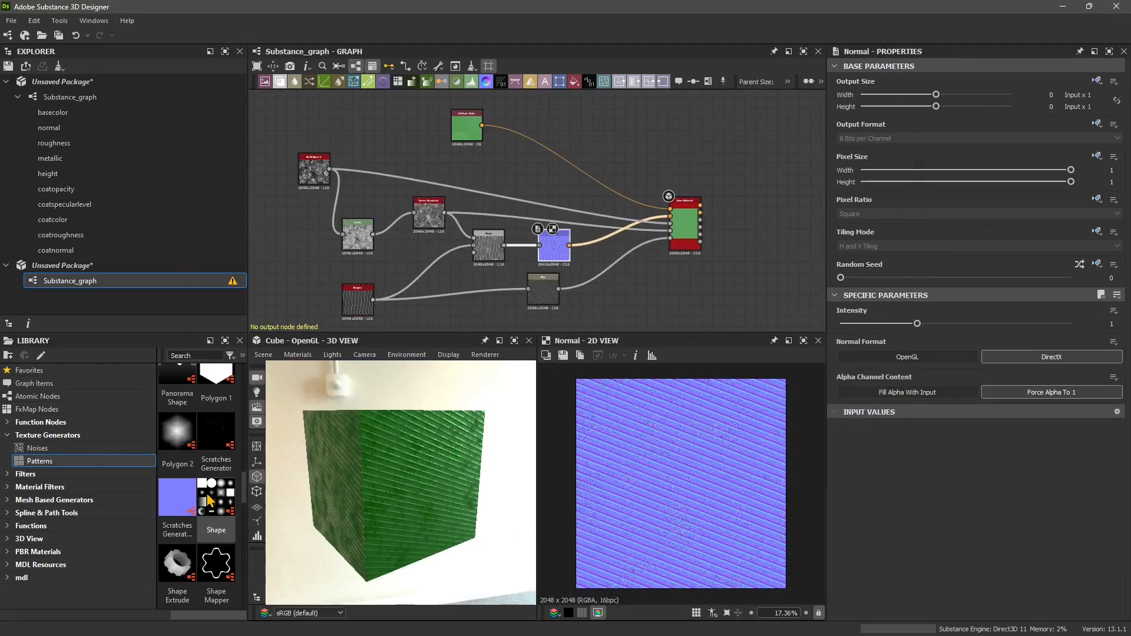
scroll(191, 515, "up", 3)
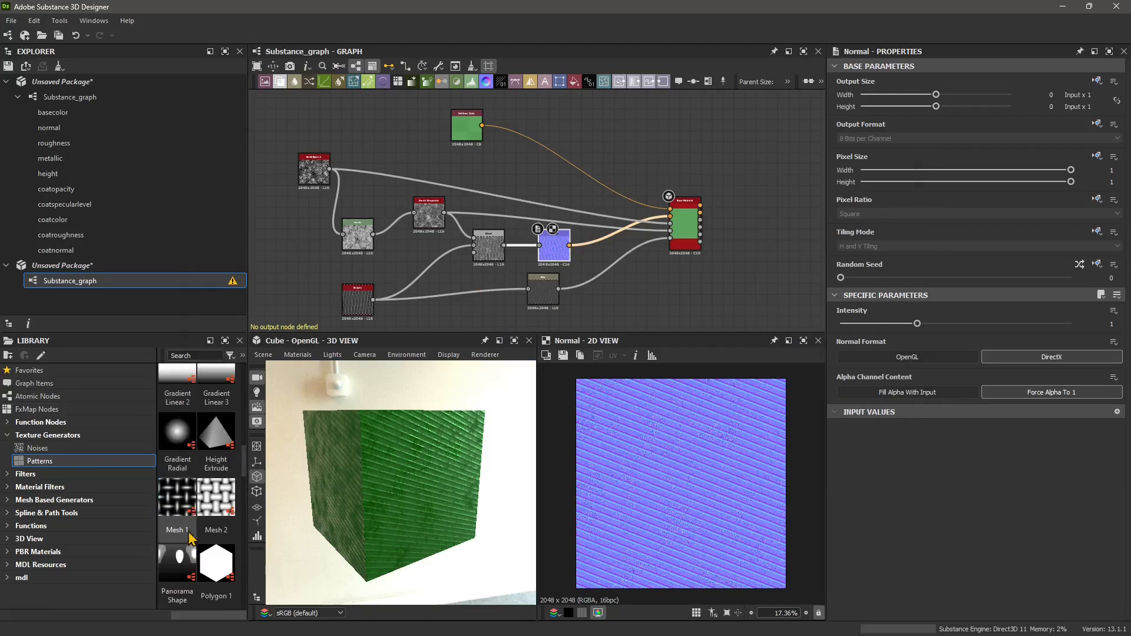
left_click_drag(216, 565, 651, 132)
scroll(652, 130, "up", 2)
middle_click_drag(671, 161, 606, 206)
scroll(606, 205, "up", 1)
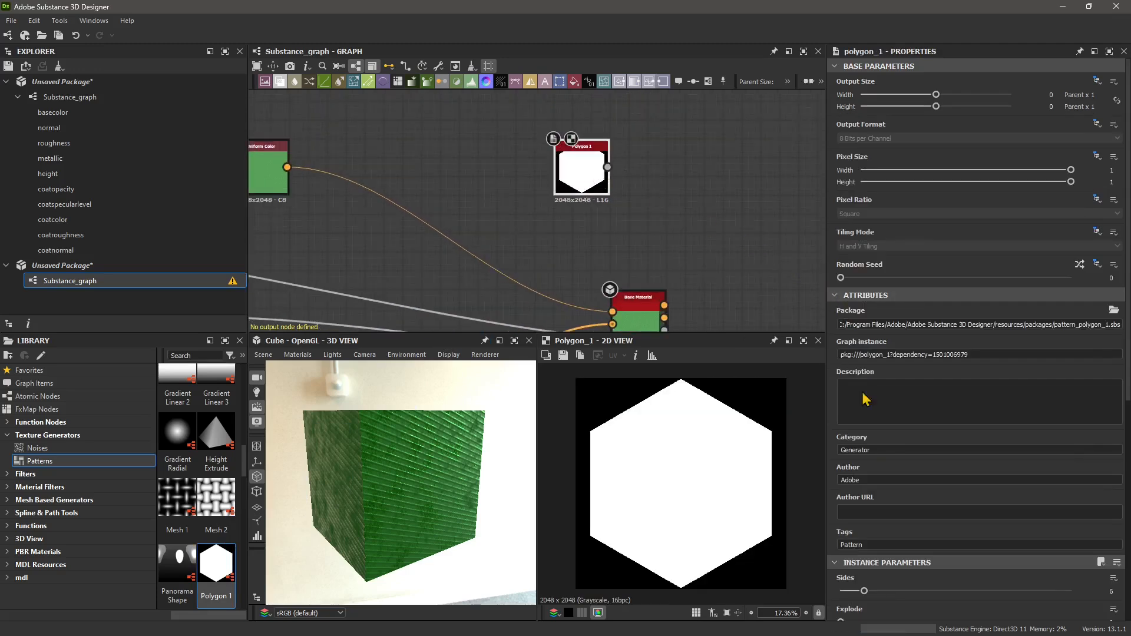
Set the Polygon 1 node's sides to 3 to make a triangle.
scroll(863, 430, "down", 3)
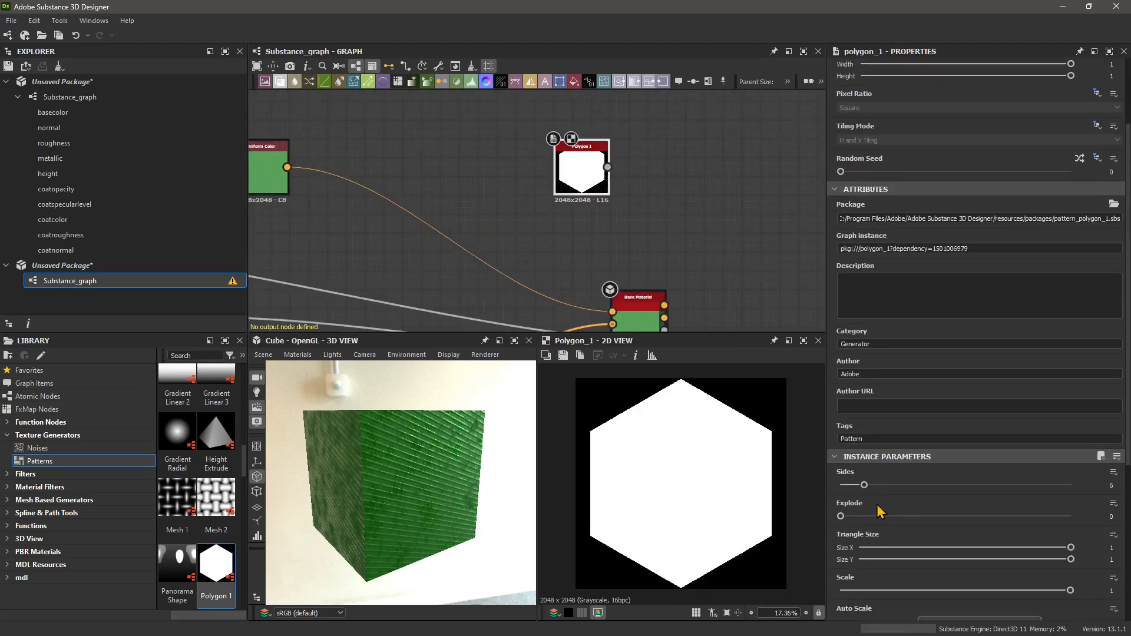
scroll(887, 526, "down", 1)
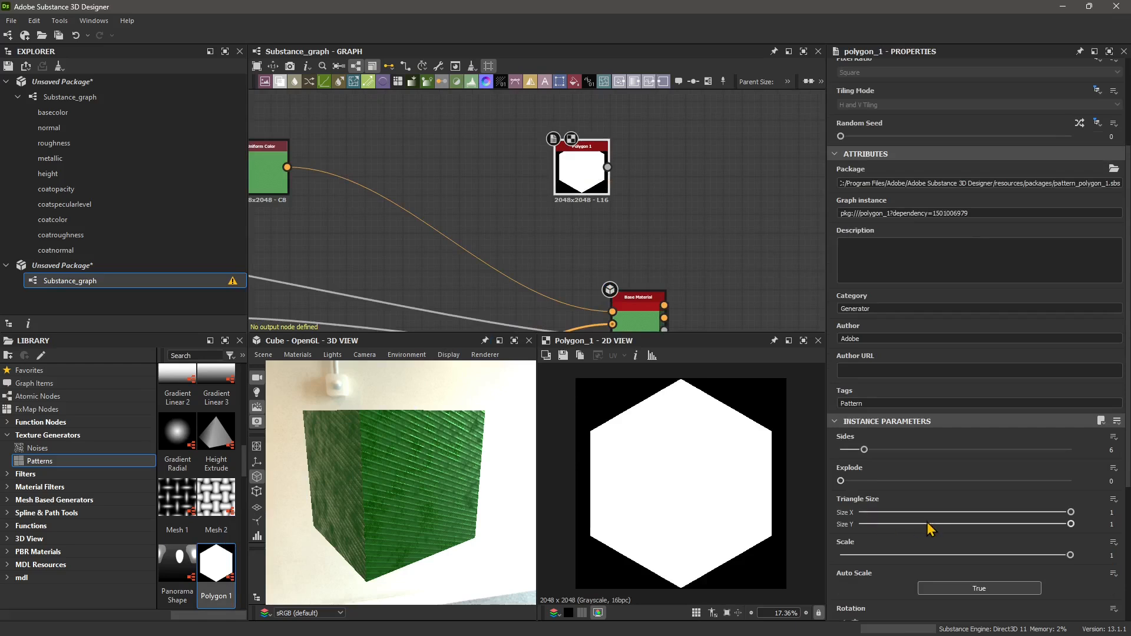
left_click_drag(863, 450, 839, 449)
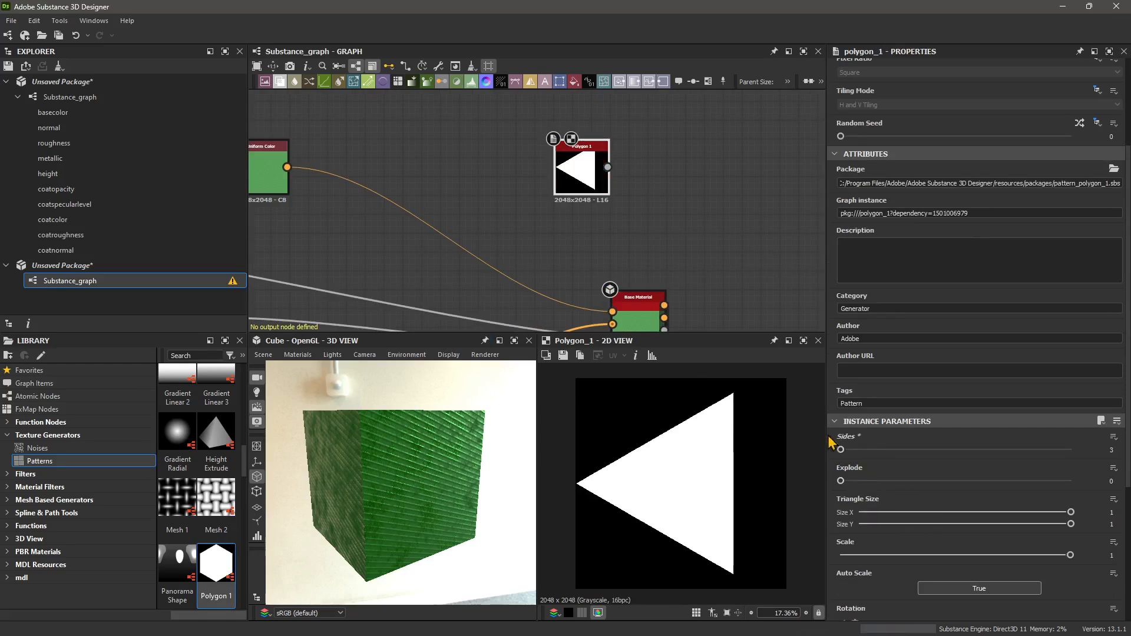
Reposition Polygon 1 above the Base Material's connections and add a Gradient Map node in Color mode fed by its output.
left_click_drag(581, 185, 505, 212)
scroll(546, 251, "up", 2)
middle_click_drag(547, 253, 567, 210)
scroll(566, 209, "down", 2)
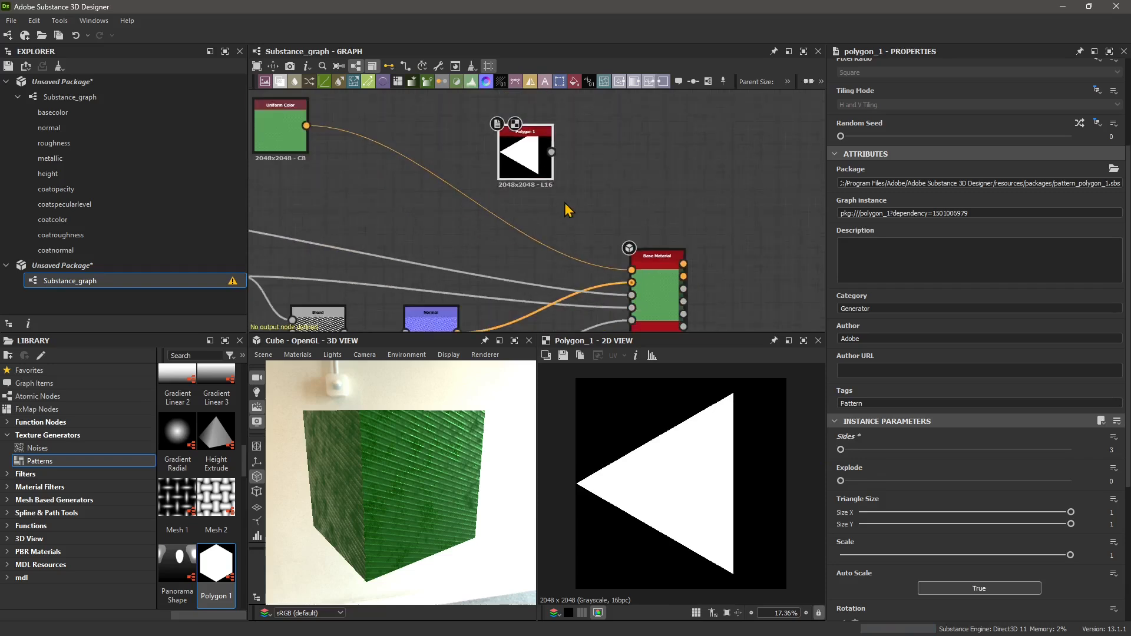
scroll(457, 287, "down", 2)
middle_click_drag(457, 296, 515, 250)
scroll(568, 185, "up", 1)
scroll(586, 174, "up", 2)
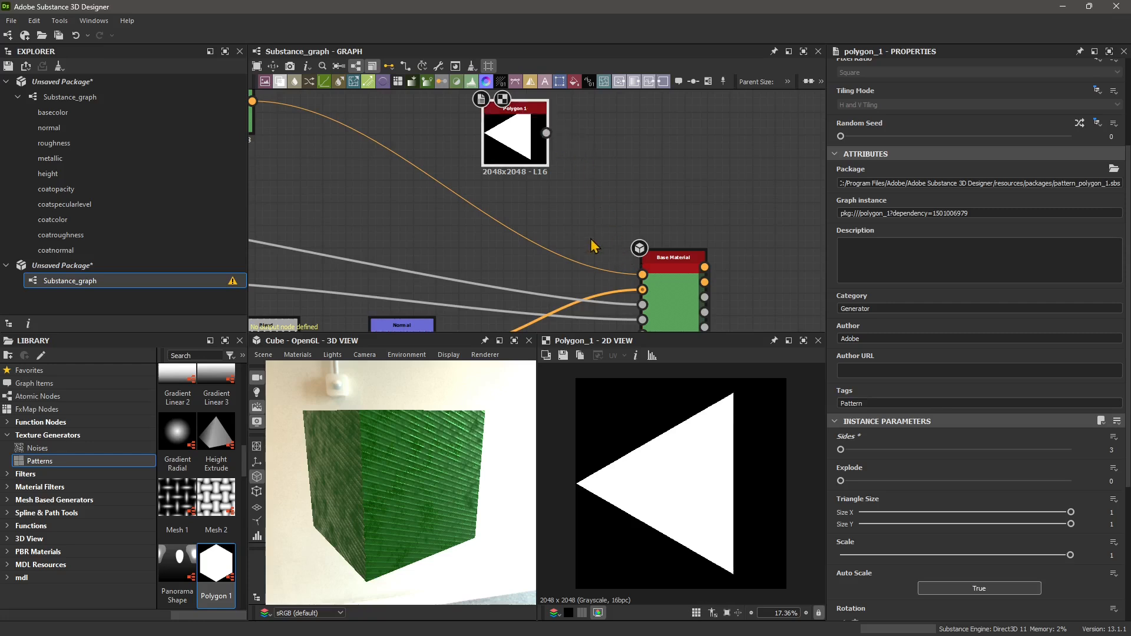
middle_click_drag(593, 253, 594, 223)
scroll(642, 246, "down", 2)
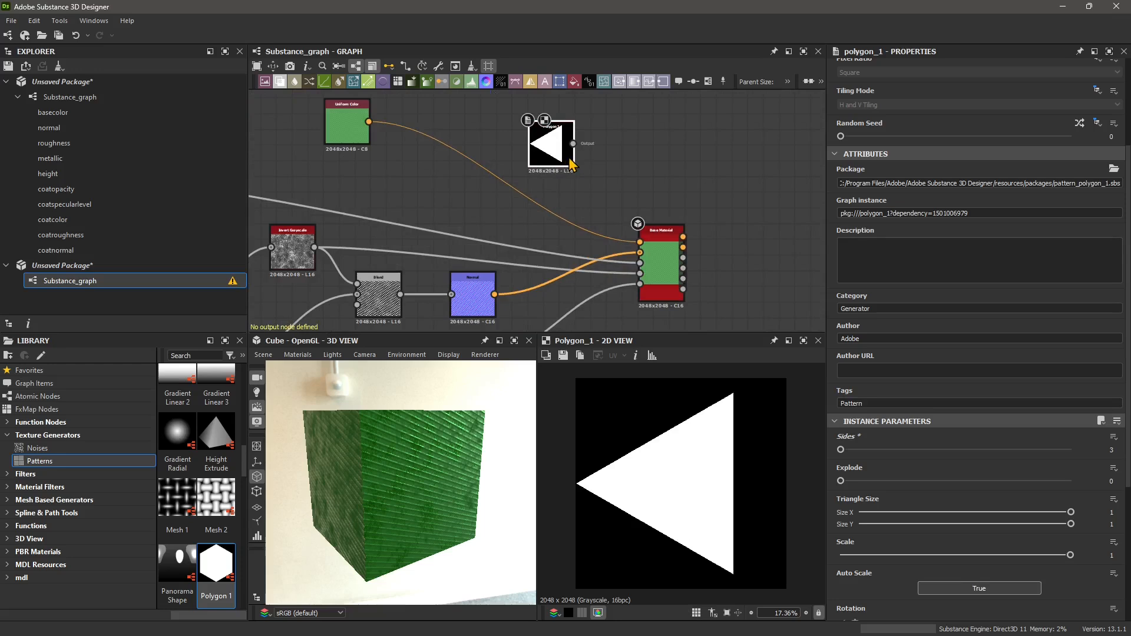
left_click_drag(551, 148, 504, 143)
scroll(533, 171, "up", 1)
scroll(531, 165, "up", 1)
middle_click_drag(544, 190, 506, 237)
left_click(428, 82)
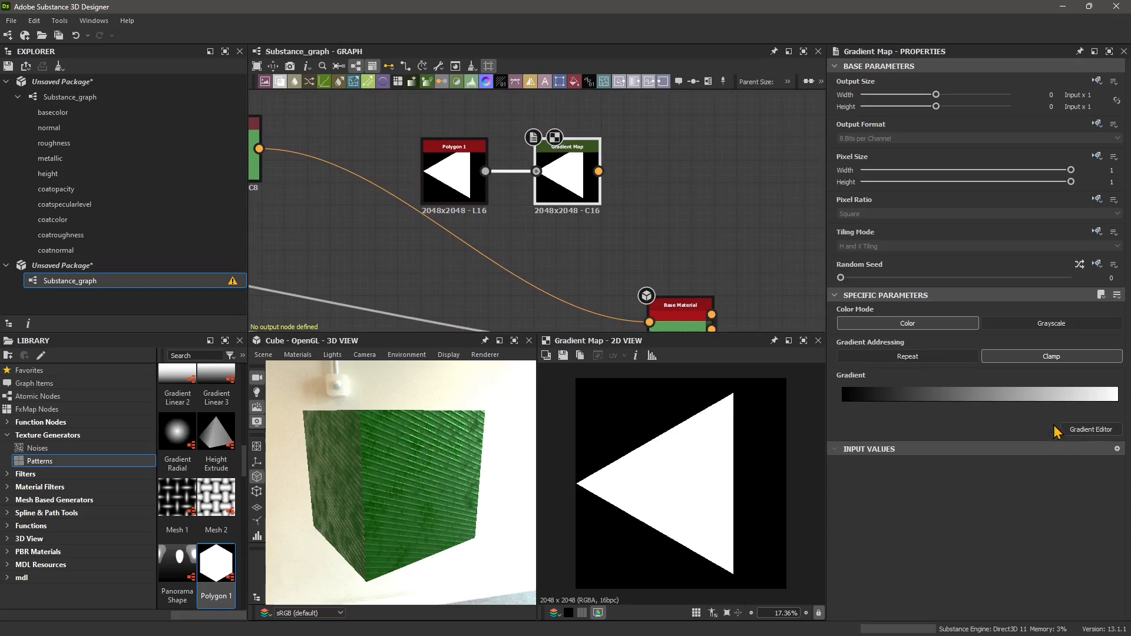
Connect the Gradient Map to the Base Material's base color input and move Polygon 1 farther away from the Gradient Map.
middle_click_drag(594, 182, 556, 156)
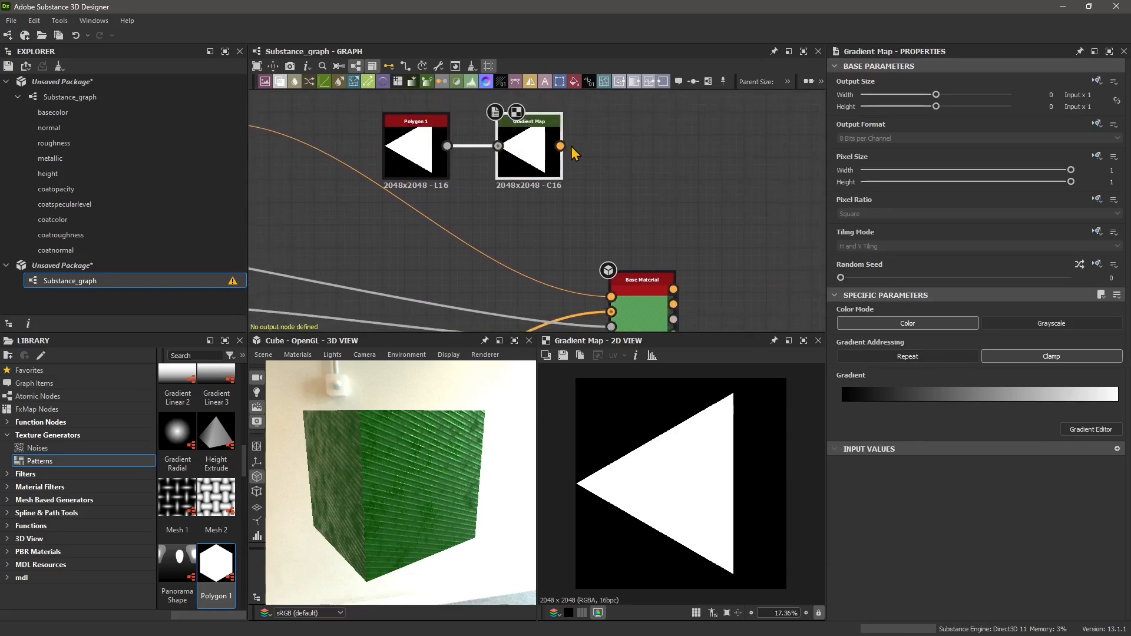
left_click_drag(581, 212, 611, 296)
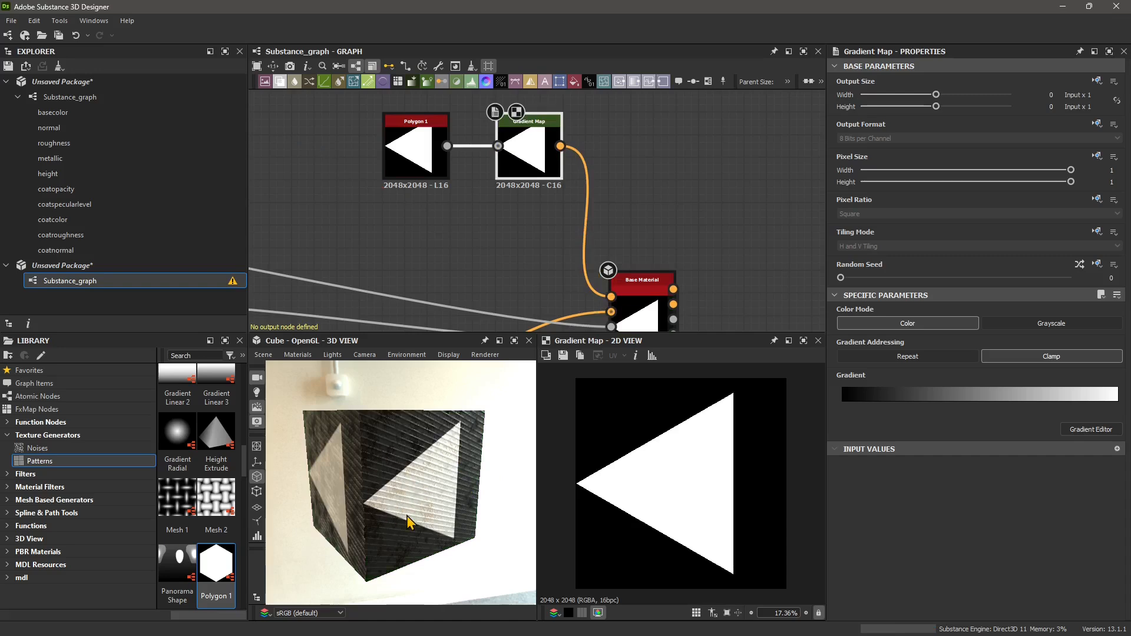
scroll(500, 177, "down", 4)
middle_click_drag(506, 268, 526, 237)
scroll(487, 171, "up", 3)
middle_click_drag(489, 172, 493, 223)
left_click_drag(505, 162, 449, 182)
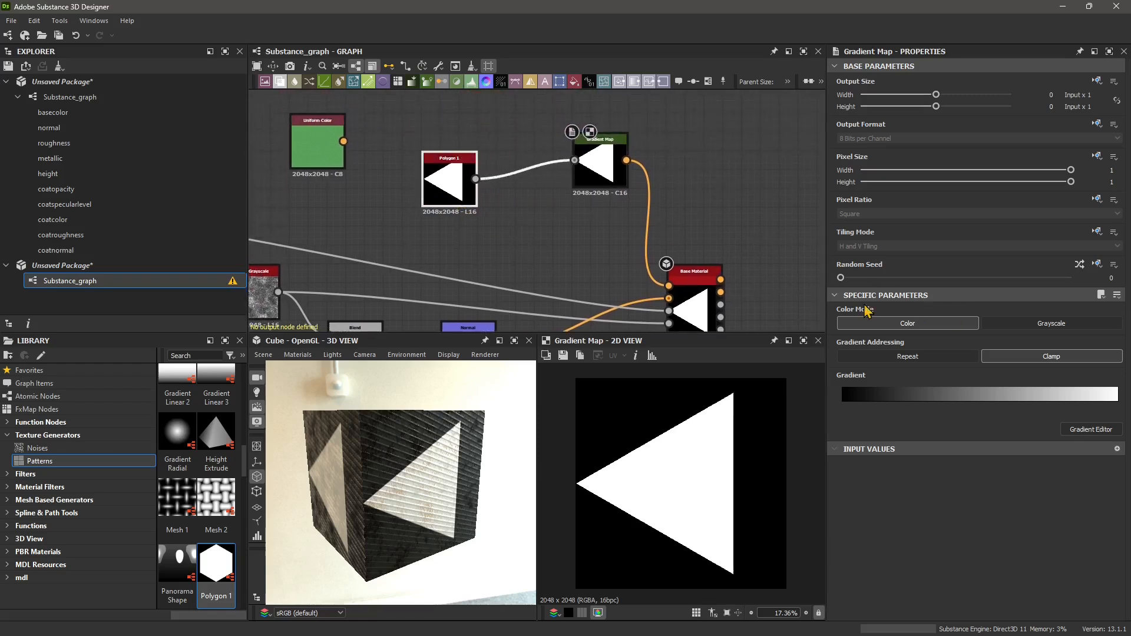
Reduce the Polygon 1 triangle's scale to 0.53.
left_click(450, 186)
scroll(944, 493, "down", 3)
scroll(944, 493, "down", 1)
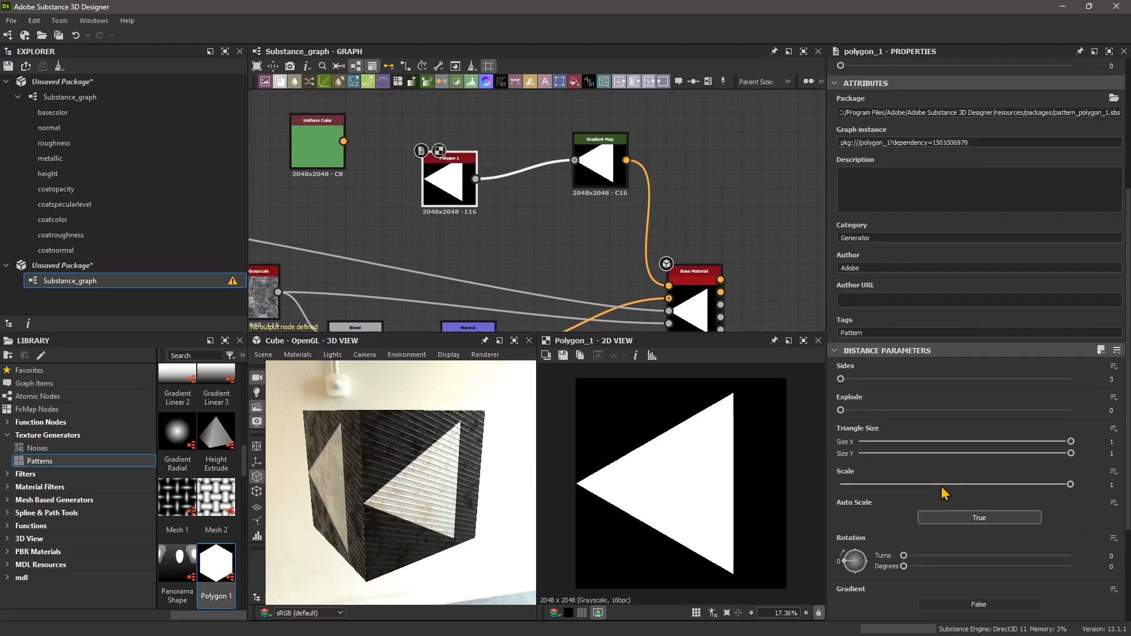
scroll(863, 465, "down", 2)
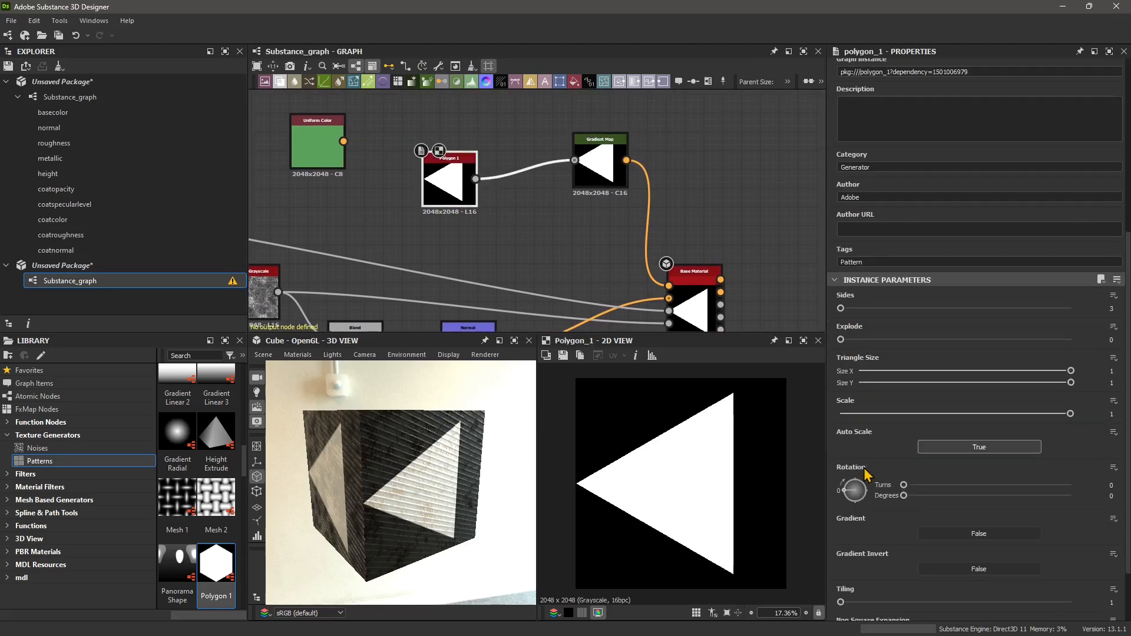
left_click(933, 413)
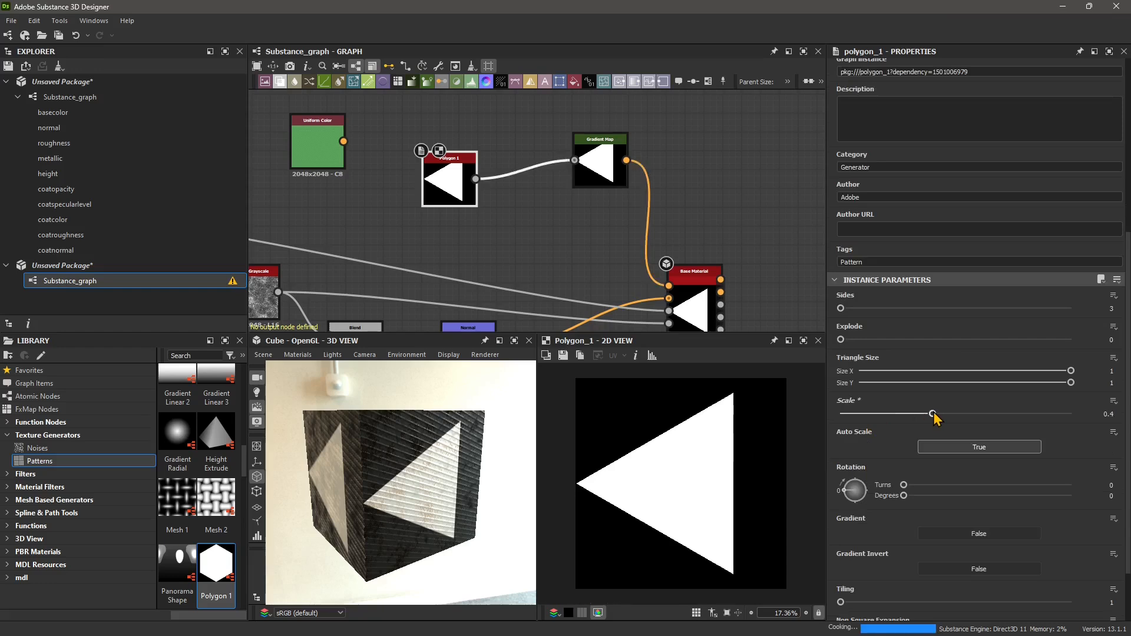
left_click(963, 414)
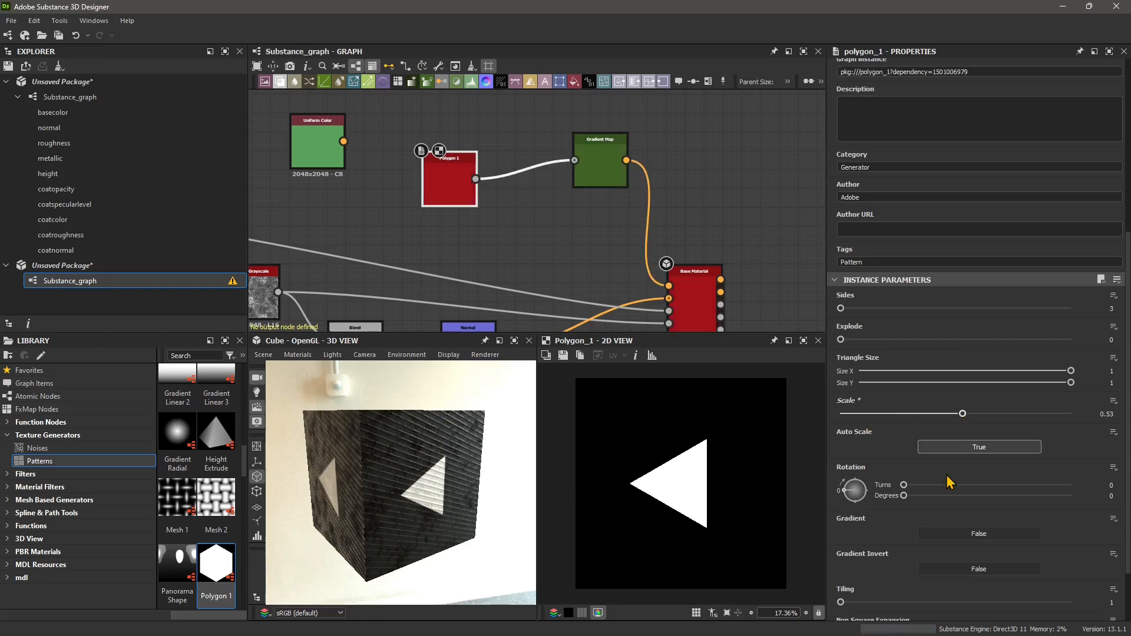
Repeat the triangle pattern by setting the Polygon 1 node's tiling to 2.
scroll(949, 480, "down", 2)
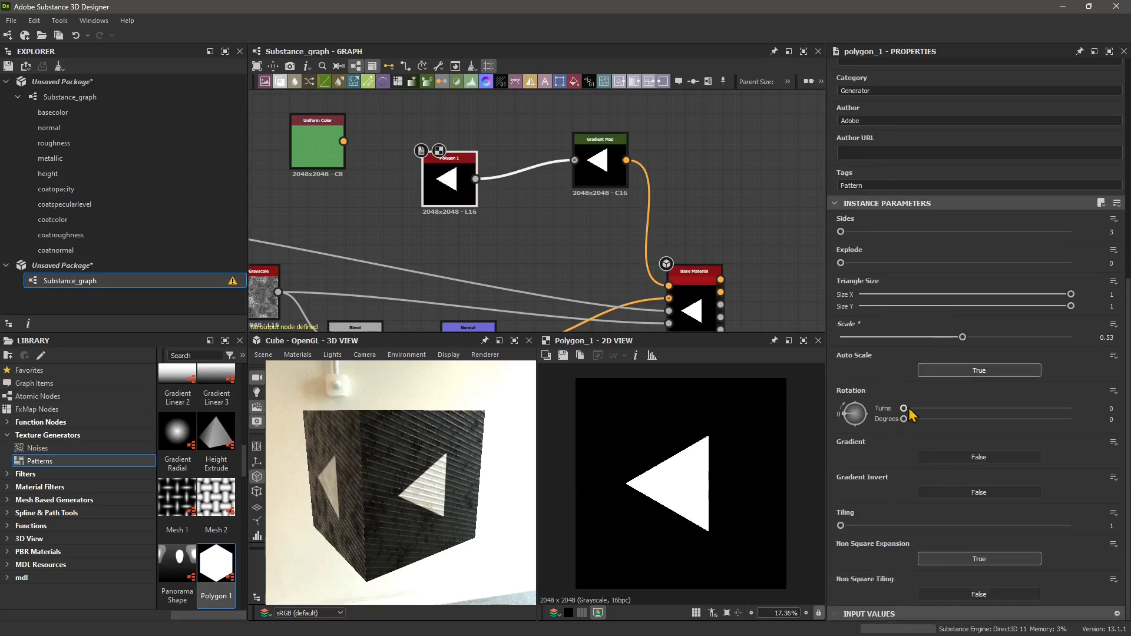
left_click_drag(841, 526, 881, 533)
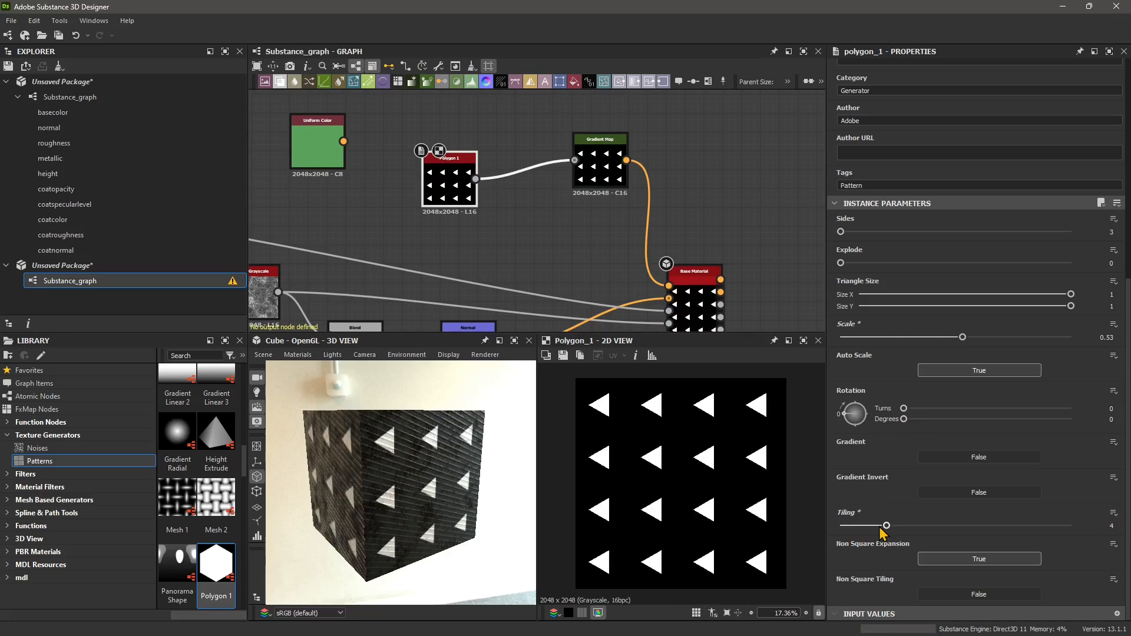
left_click_drag(882, 534, 856, 532)
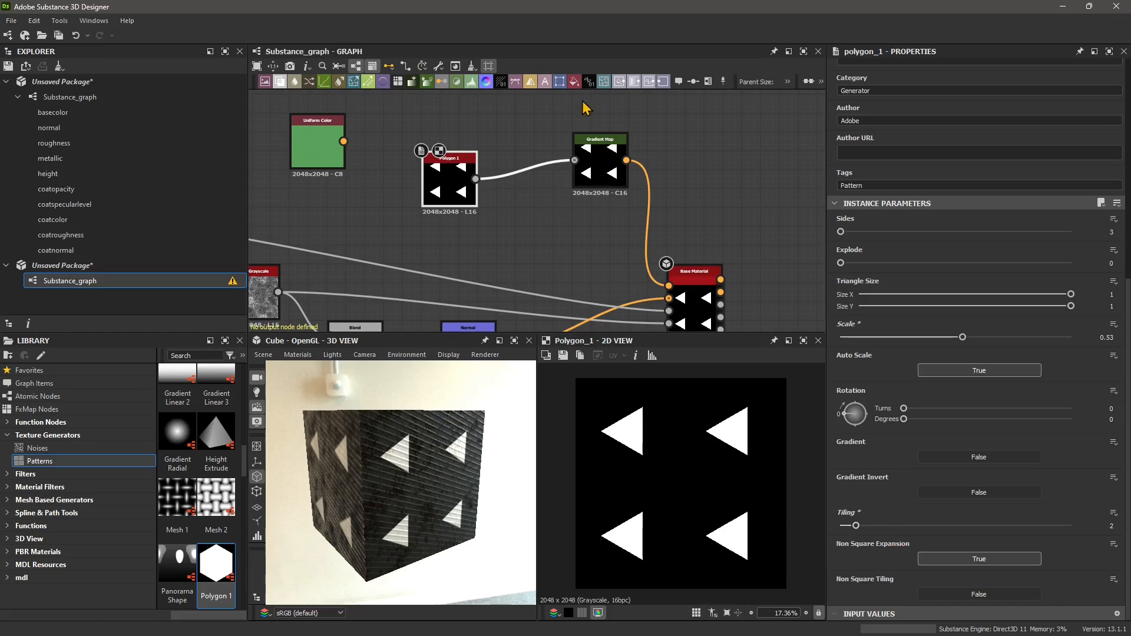
Move the Gradient Map and Polygon 1 nodes towards Uniform Color to free space above the Base Material.
middle_click_drag(638, 243, 634, 239)
left_click(592, 166)
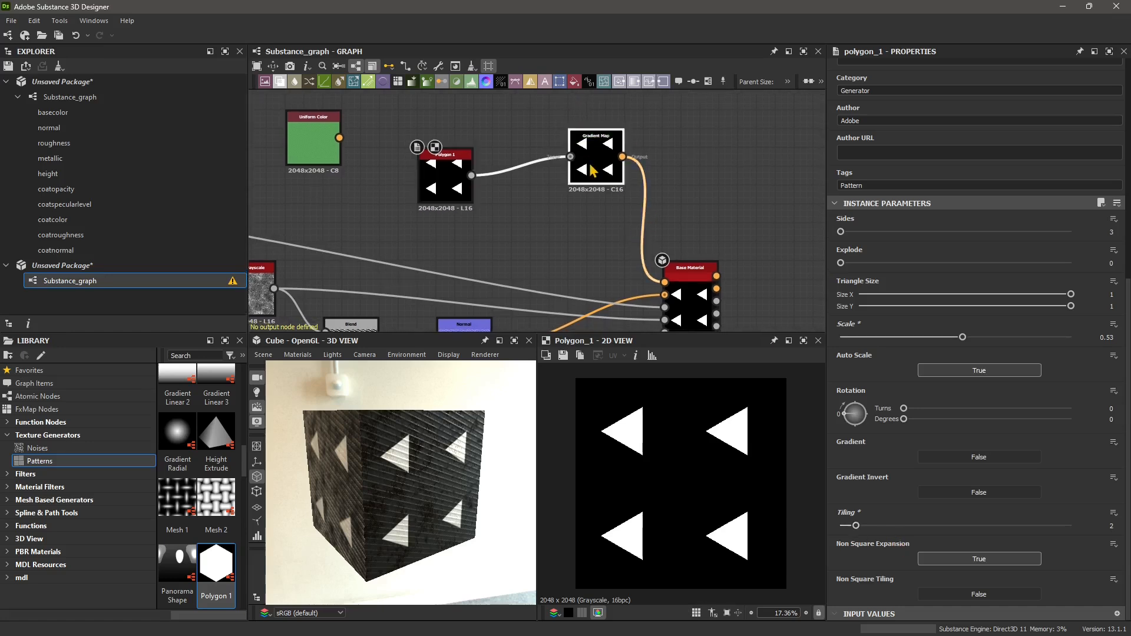
left_click_drag(591, 167, 536, 148)
left_click_drag(442, 185, 366, 204)
left_click_drag(546, 155, 489, 173)
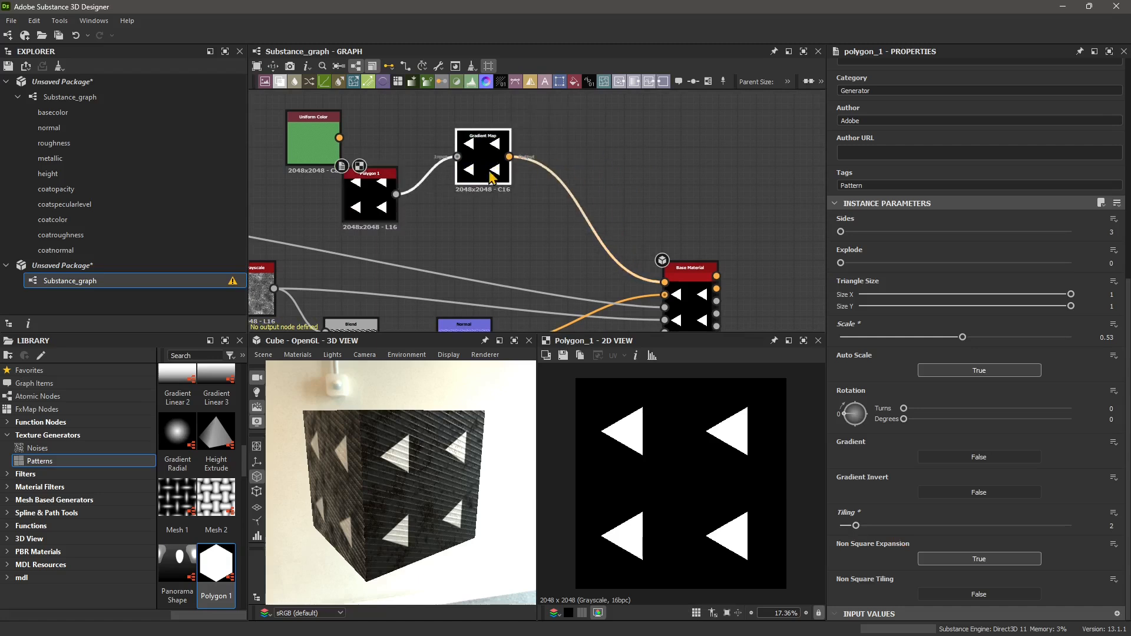
left_click_drag(370, 201, 427, 210)
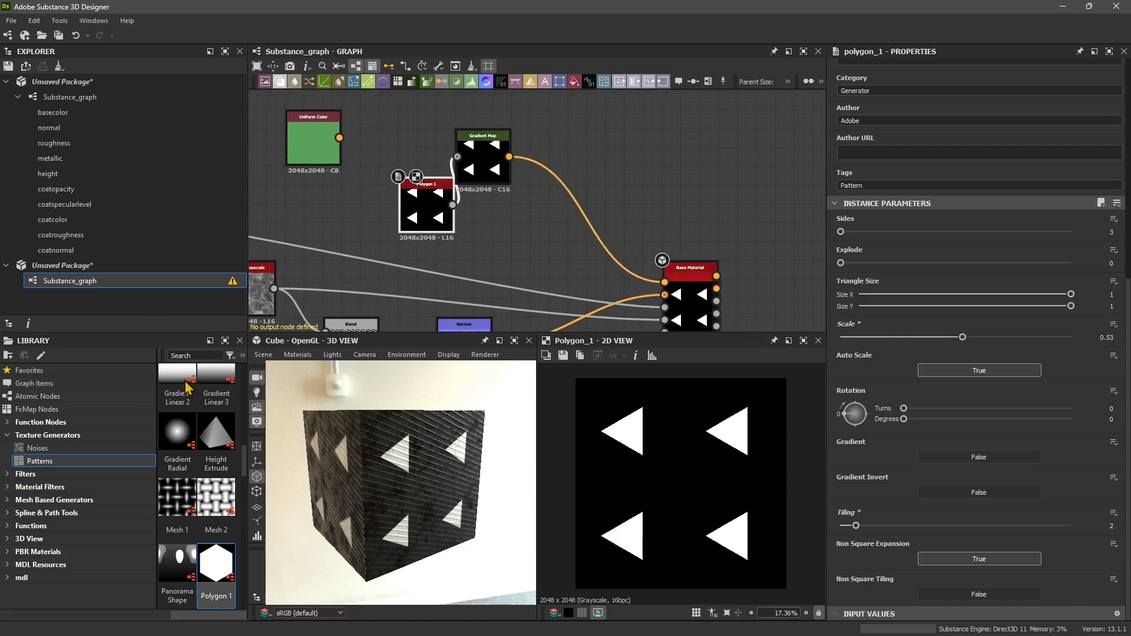
Add a Checker 1 pattern node from the library above the Base Material.
scroll(204, 532, "up", 10)
scroll(205, 531, "up", 1)
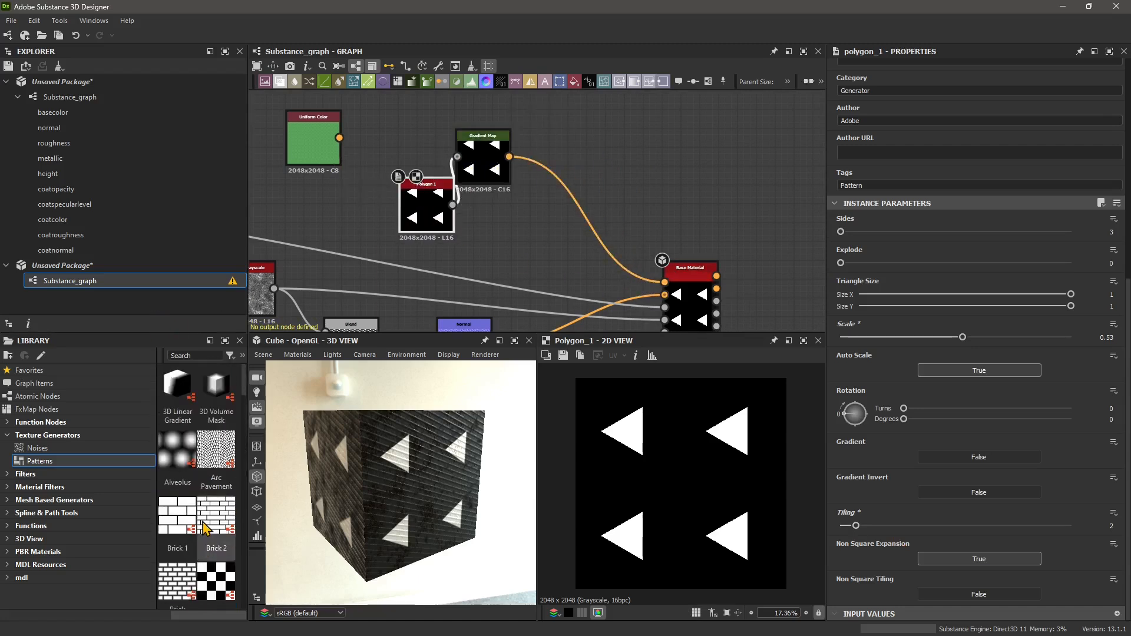
scroll(207, 526, "down", 5)
scroll(212, 520, "up", 5)
left_click_drag(216, 580, 647, 172)
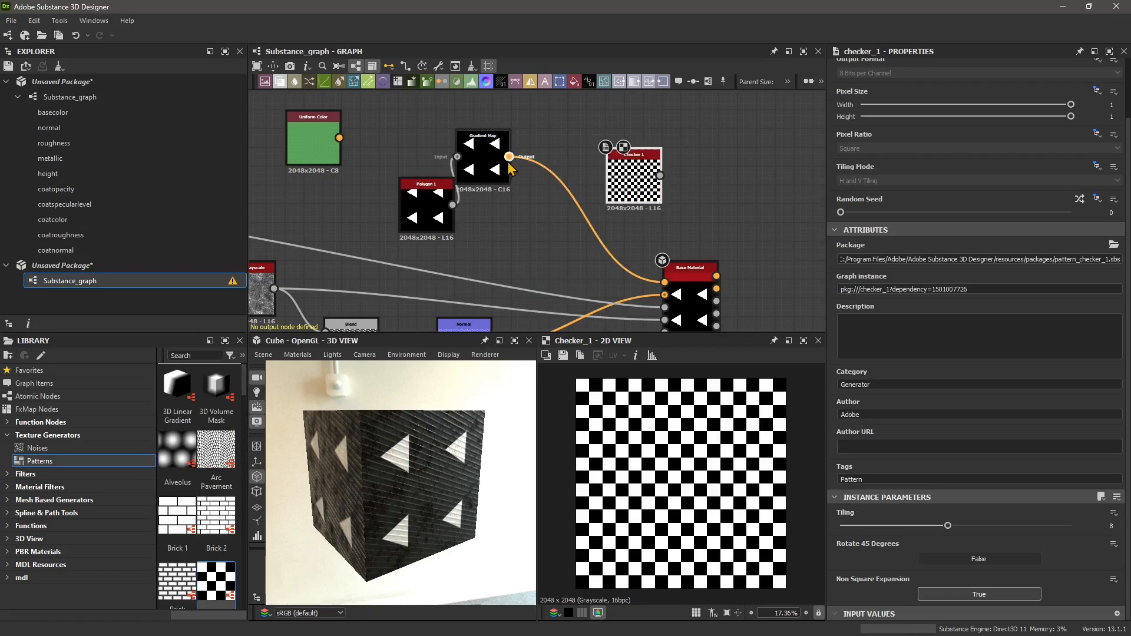
Replace Polygon 1 with Checker 1 as the Gradient Map's input, placing the Gradient Map between Checker 1 and Base Material.
left_click_drag(660, 278, 666, 285)
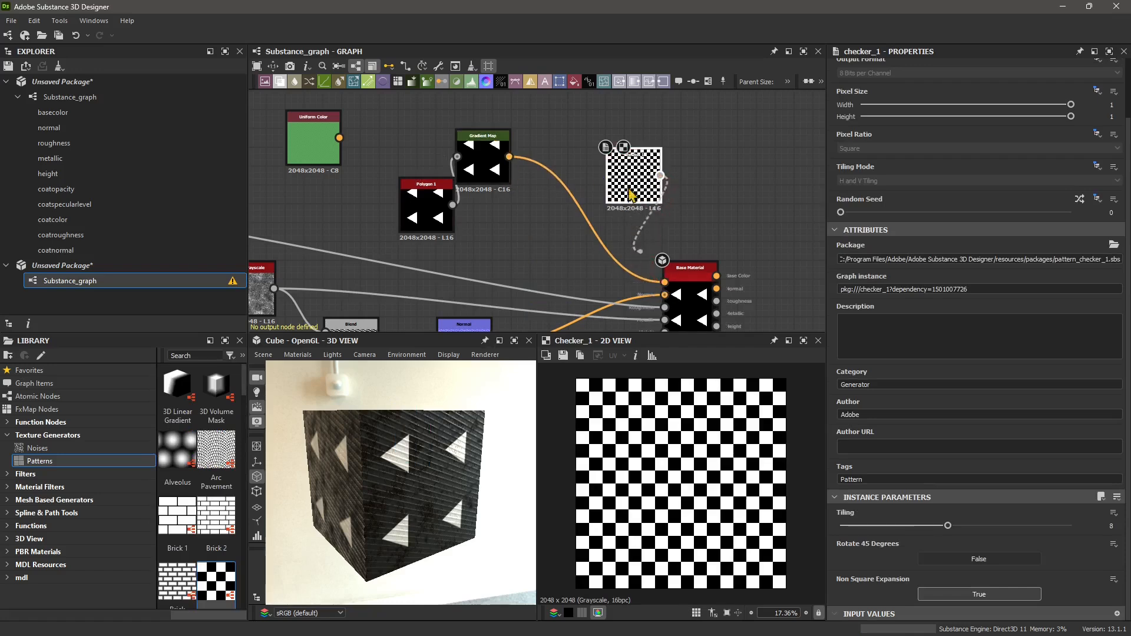
left_click_drag(630, 189, 665, 209)
left_click_drag(602, 132, 527, 141)
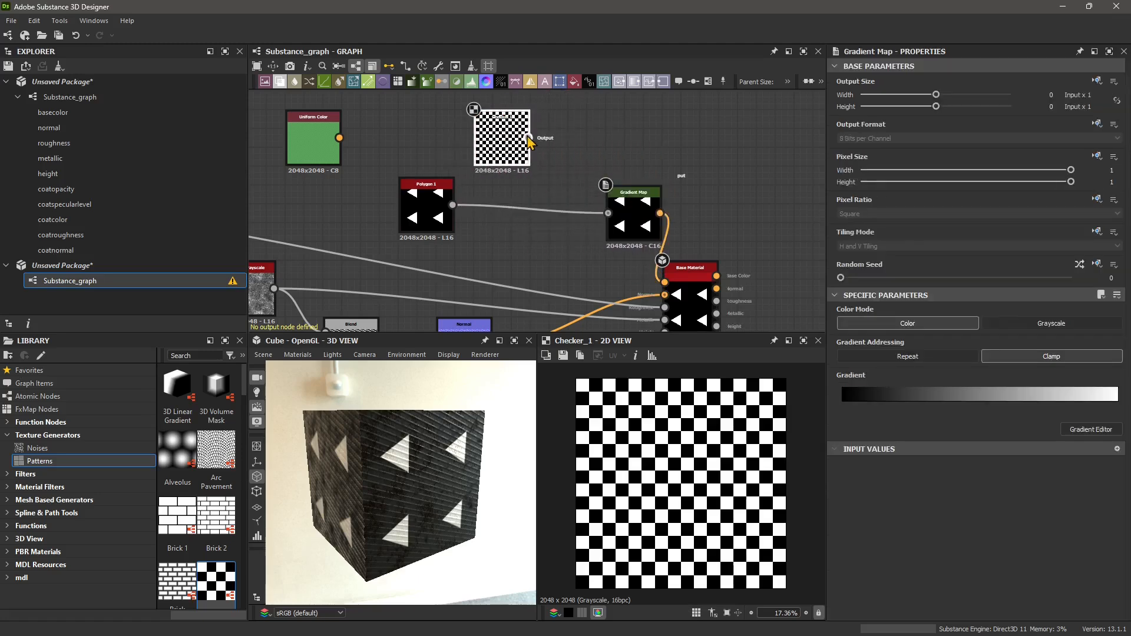
mouse_move(602, 215)
left_mouse_down()
mouse_move(632, 227)
mouse_move(616, 209)
left_mouse_up()
Set the Checker 1 node's tiling to 4 for larger squares.
left_click(506, 152)
scroll(1011, 563, "down", 2)
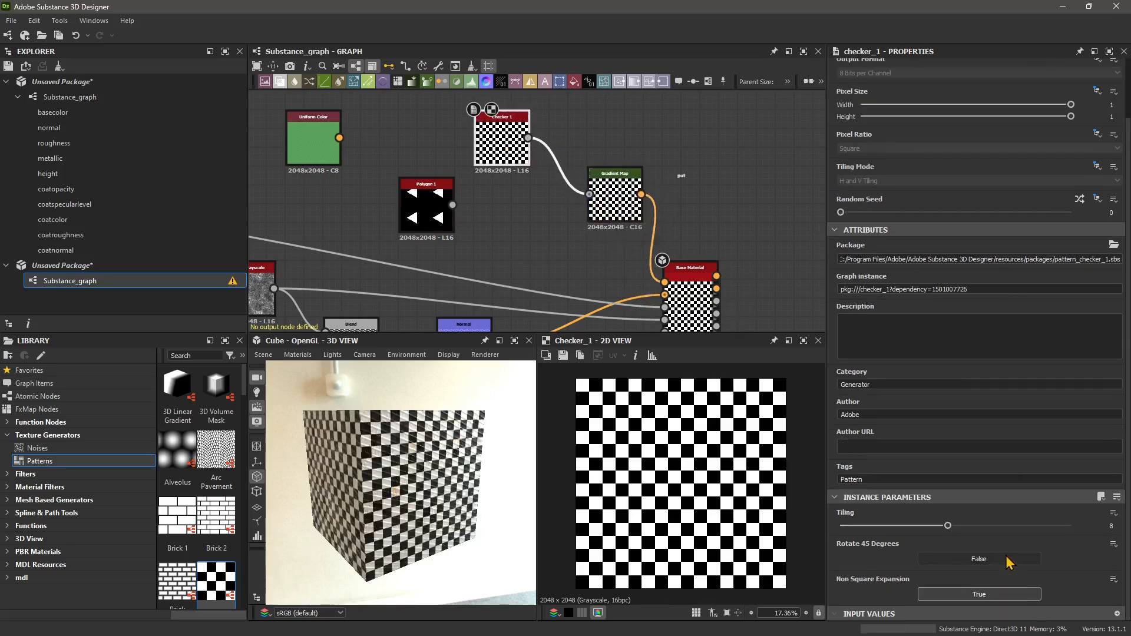
left_click_drag(940, 525, 895, 532)
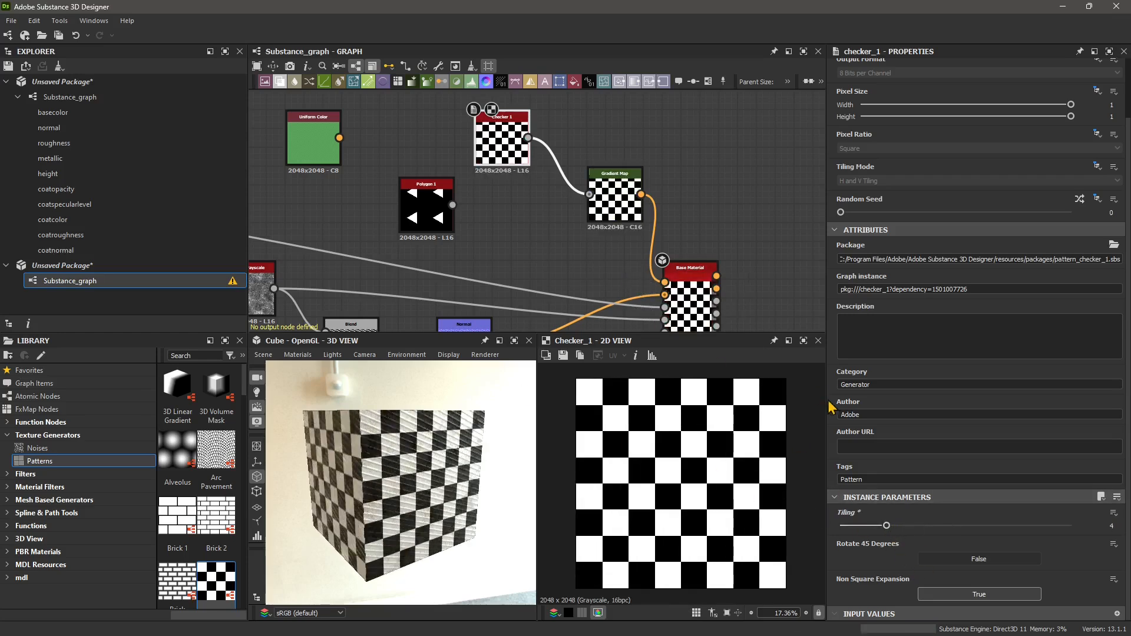
left_click(600, 207)
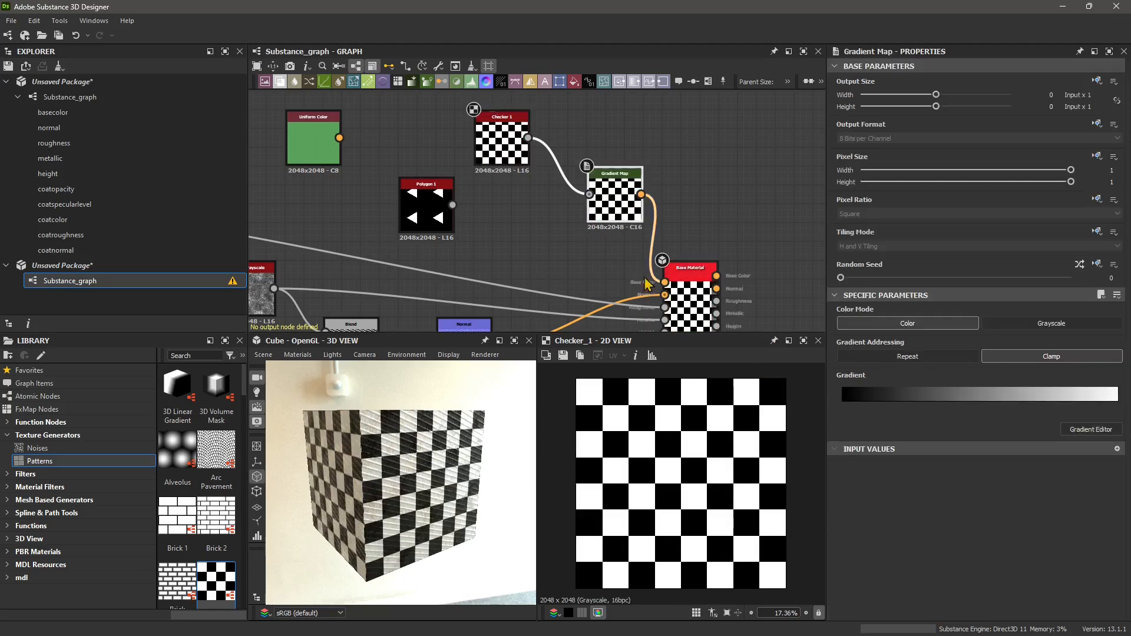
left_click(514, 151)
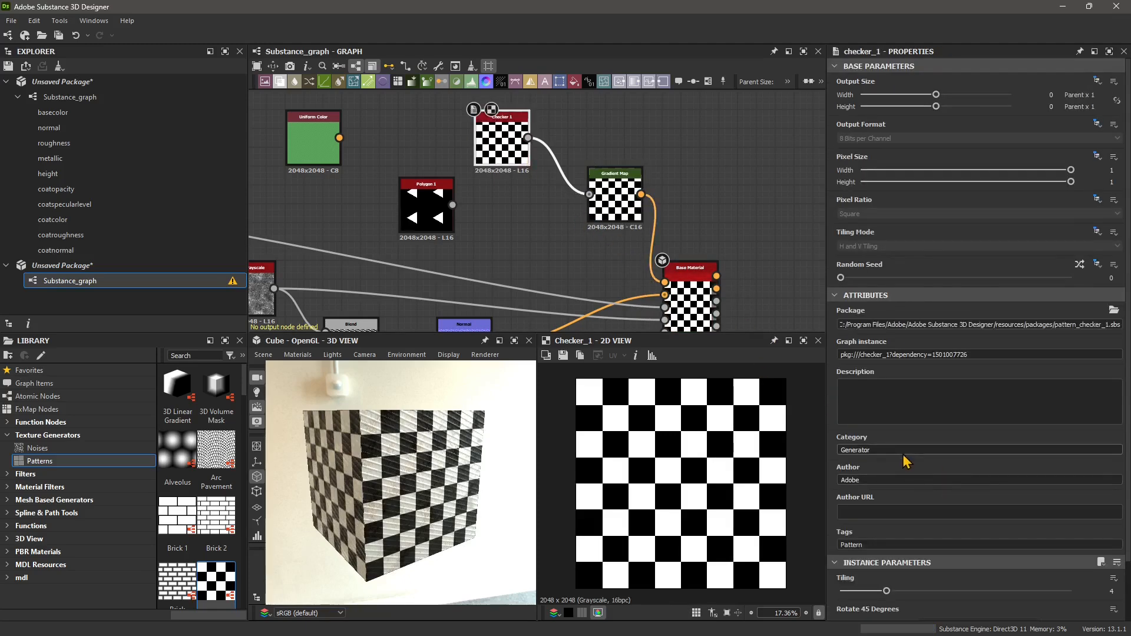
Review Checker 1's instance parameters and browse the library's pattern nodes for the Tile Generator.
scroll(882, 527, "down", 1)
scroll(875, 562, "down", 1)
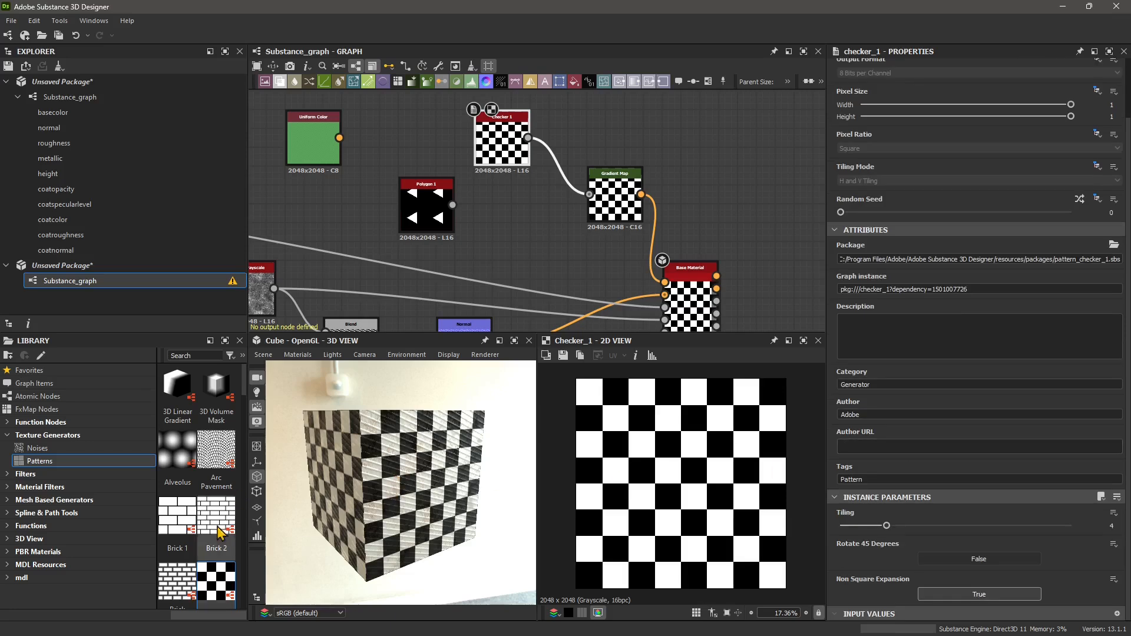
scroll(193, 517, "down", 3)
scroll(194, 518, "down", 2)
scroll(194, 519, "up", 3)
scroll(202, 519, "down", 1)
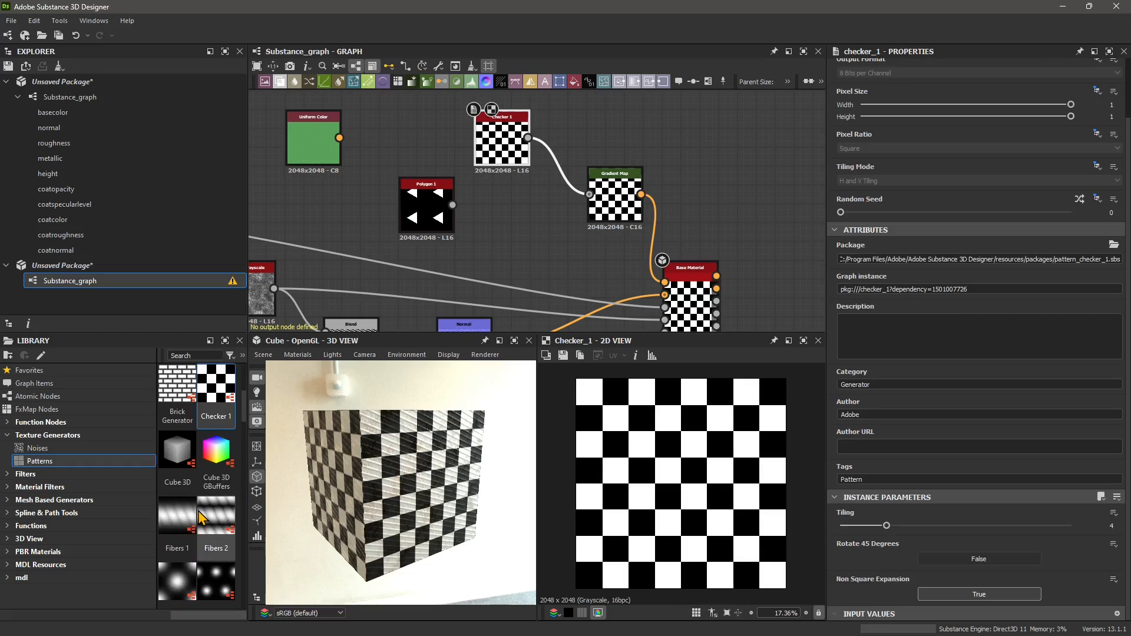
scroll(201, 517, "down", 5)
scroll(202, 517, "down", 6)
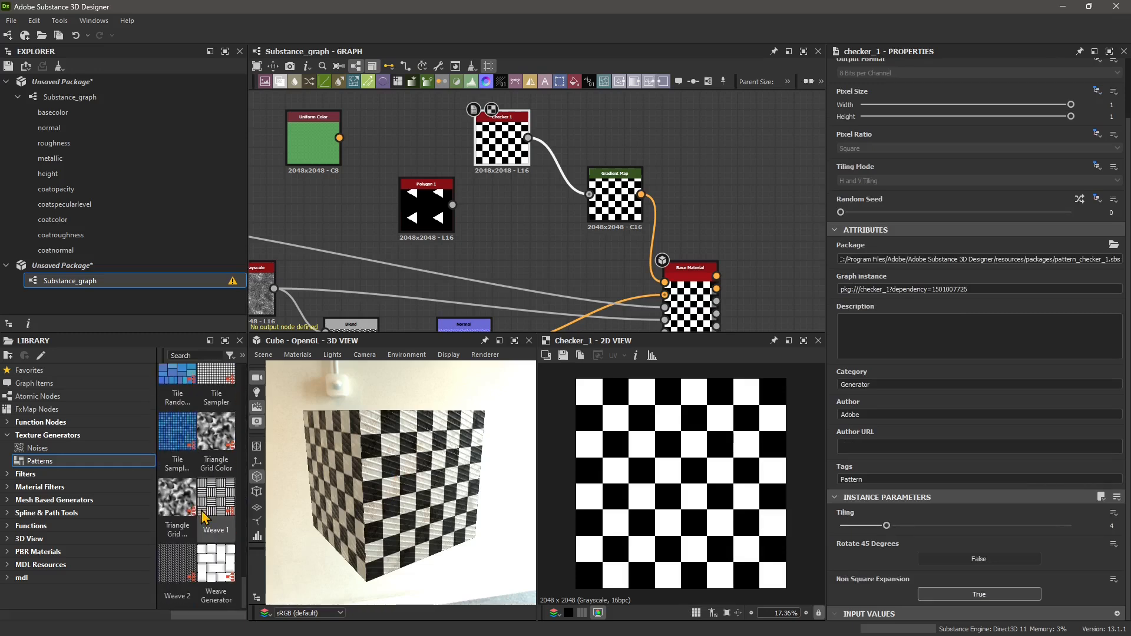
scroll(203, 517, "up", 3)
Replace the Gradient Map and Checker 1 nodes above Base Material with a Tile Generator node from the pattern library.
left_click_drag(177, 442, 606, 201)
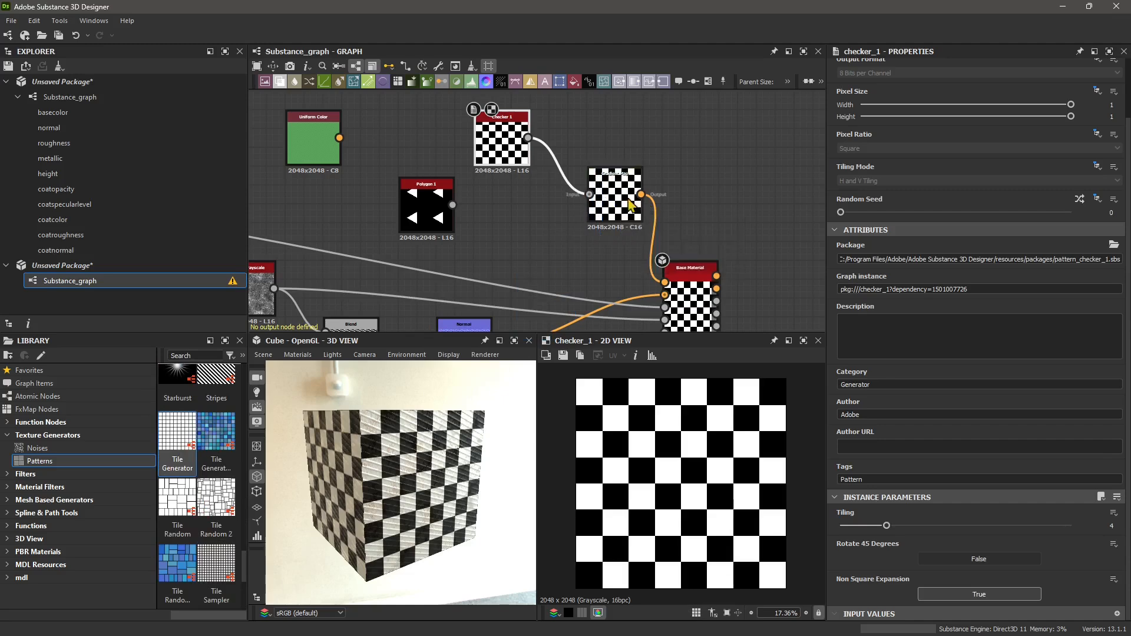
left_click(619, 195)
key("Delete")
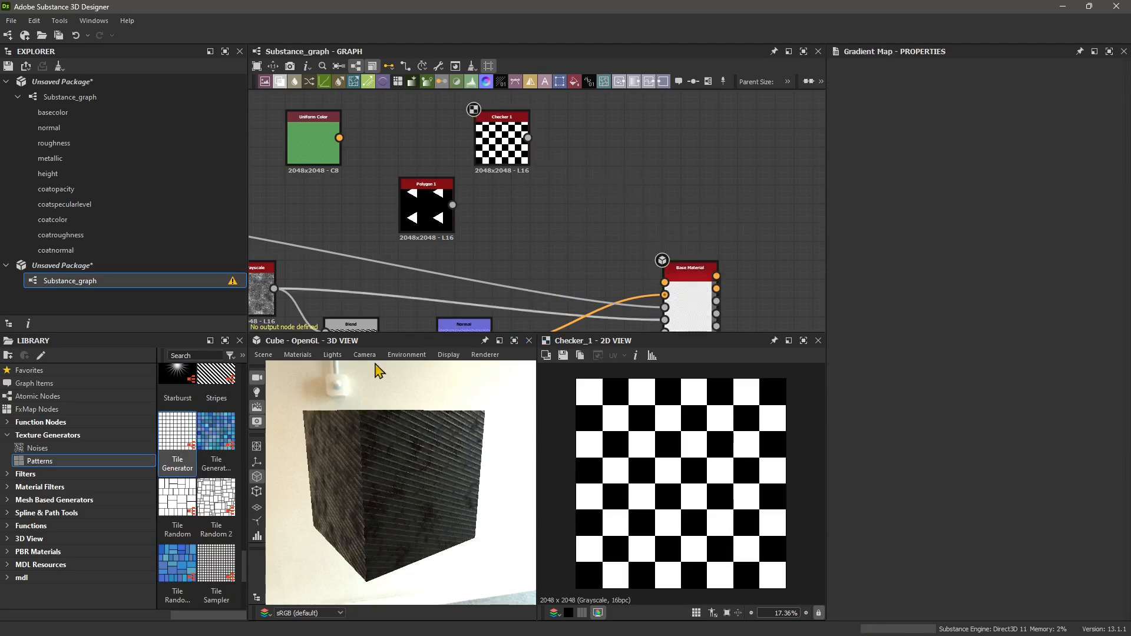
left_click_drag(177, 439, 596, 176)
left_click_drag(654, 270, 659, 283)
left_click_drag(598, 180, 512, 132)
left_click(521, 167)
key("Delete")
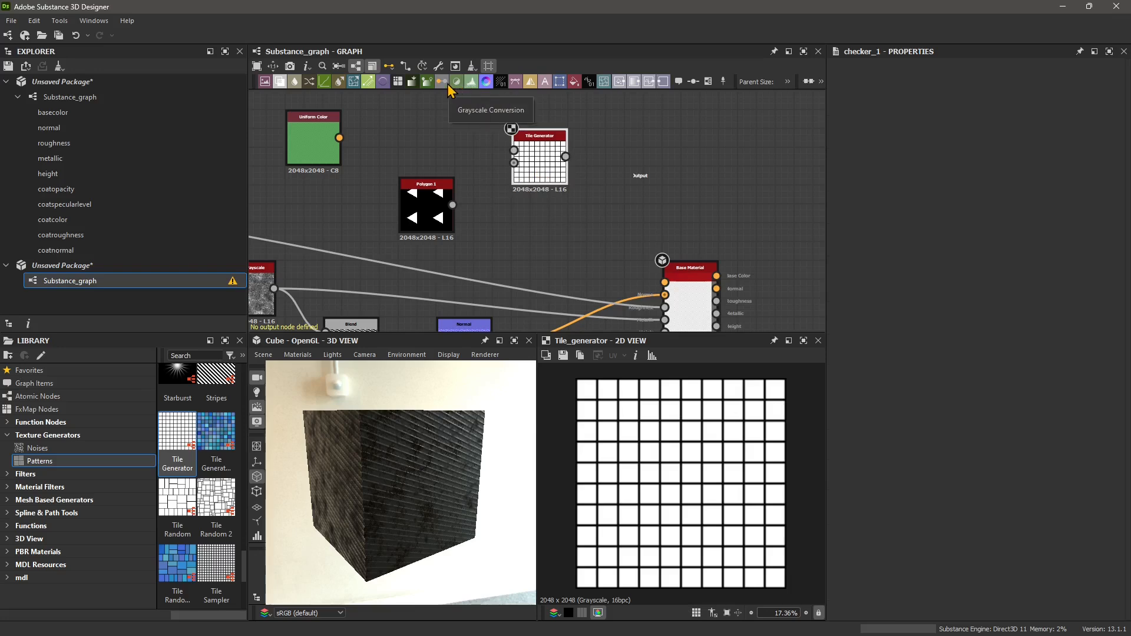
Insert a Gradient Map between the Tile Generator and Base Material's Base Color input, aligning the Tile Generator level with it.
left_click(428, 84)
left_click_drag(630, 158, 621, 195)
left_click_drag(642, 266, 665, 282)
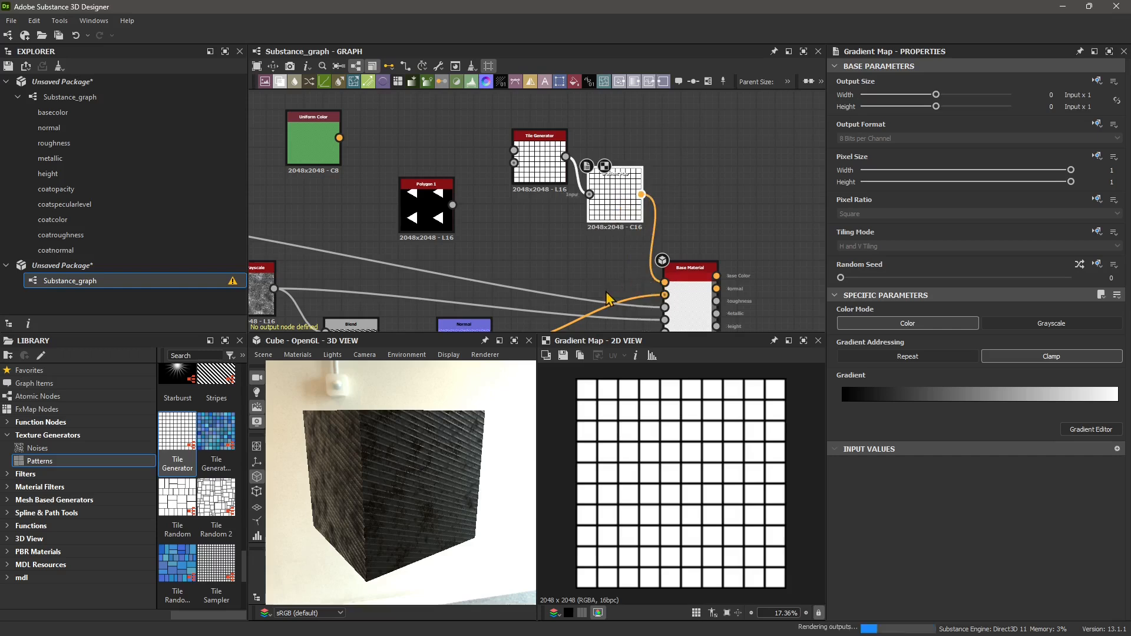
left_click_drag(548, 171, 518, 154)
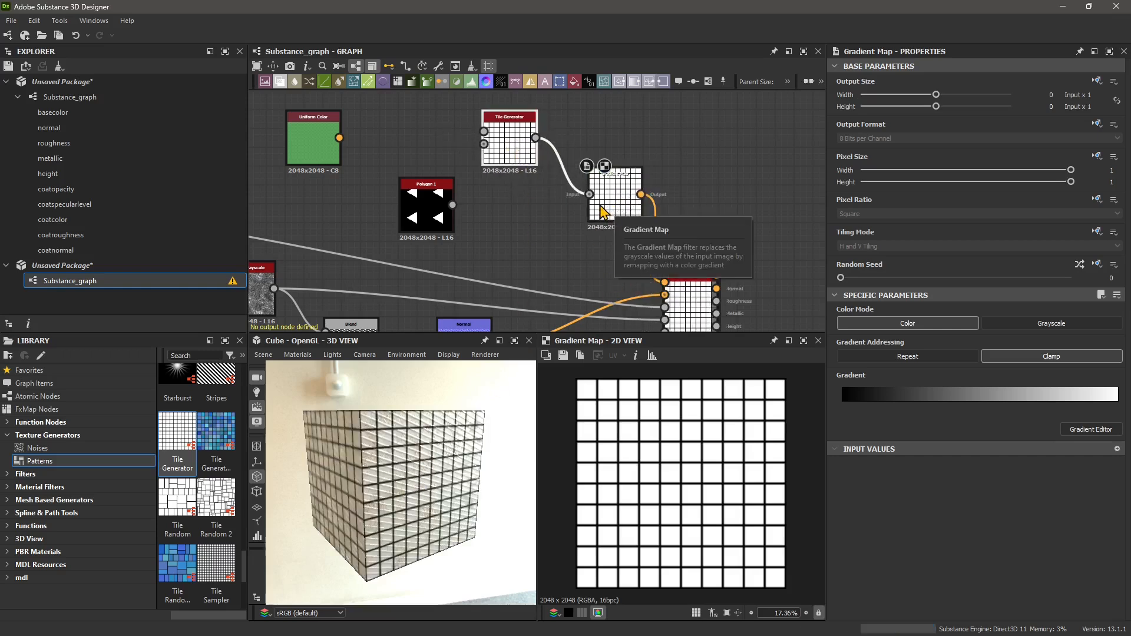
left_click_drag(514, 159, 516, 217)
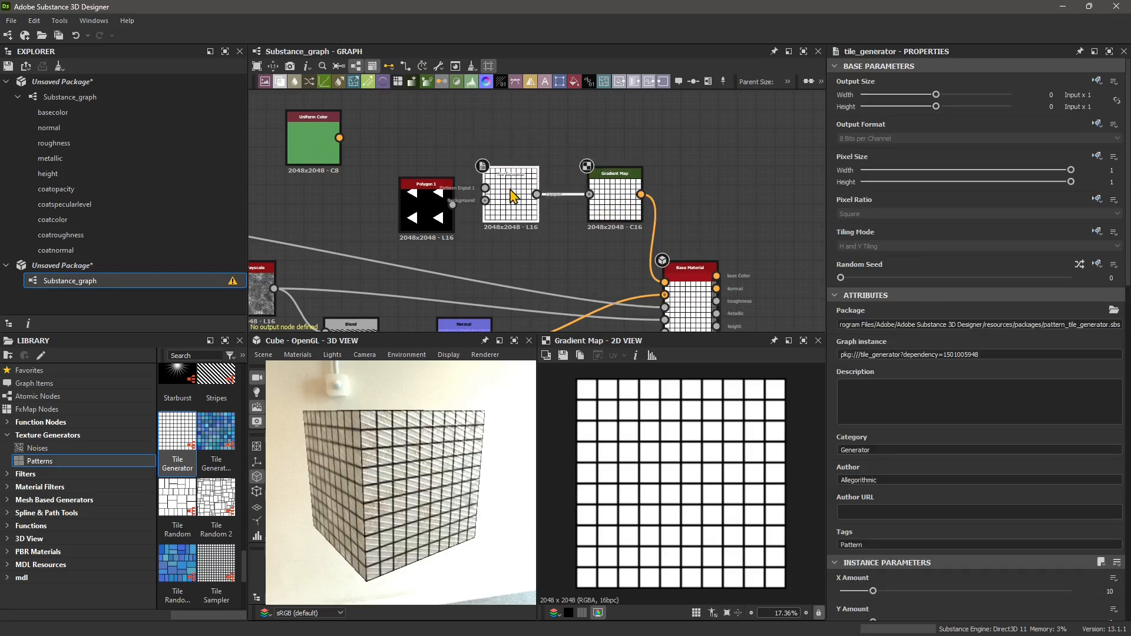
Move Polygon 1 ahead of the Tile Generator and connect its output to the generator's first pattern input.
left_click_drag(436, 206, 398, 197)
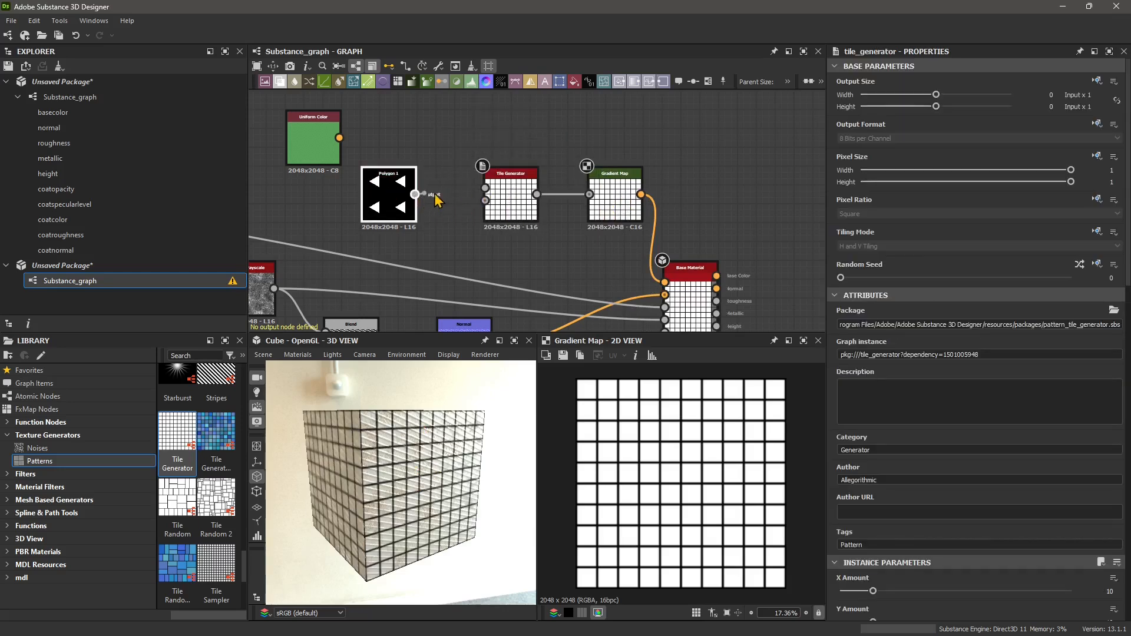
left_click_drag(481, 192, 483, 190)
left_click_drag(397, 205, 416, 205)
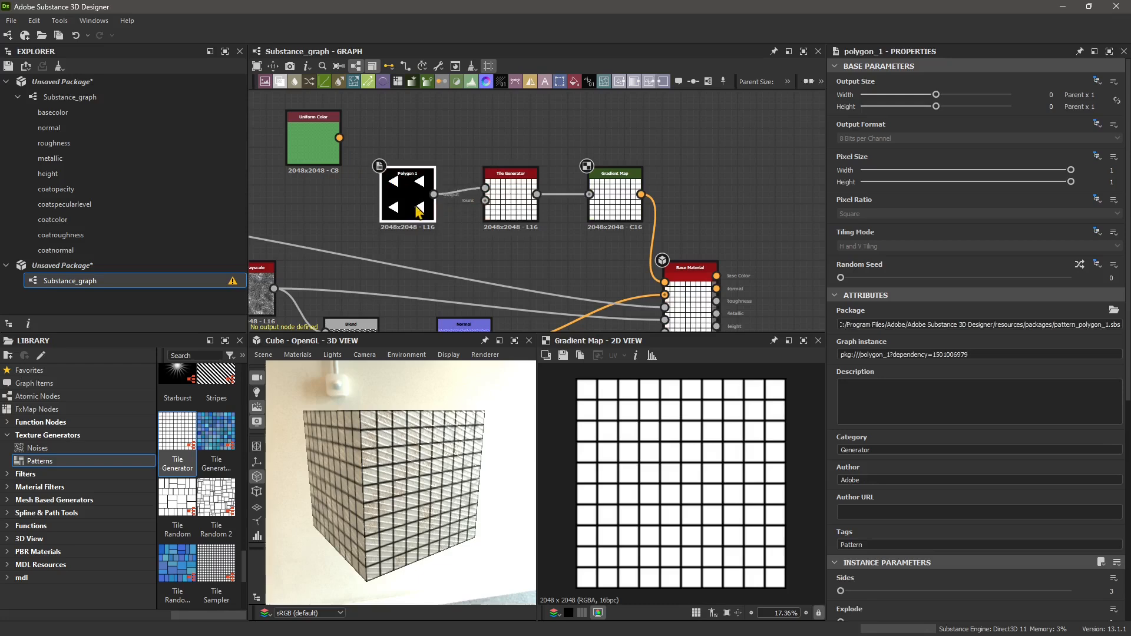
Try the Square and Disc patterns on the Tile Generator, and set its pattern to Image Input.
left_click(516, 197)
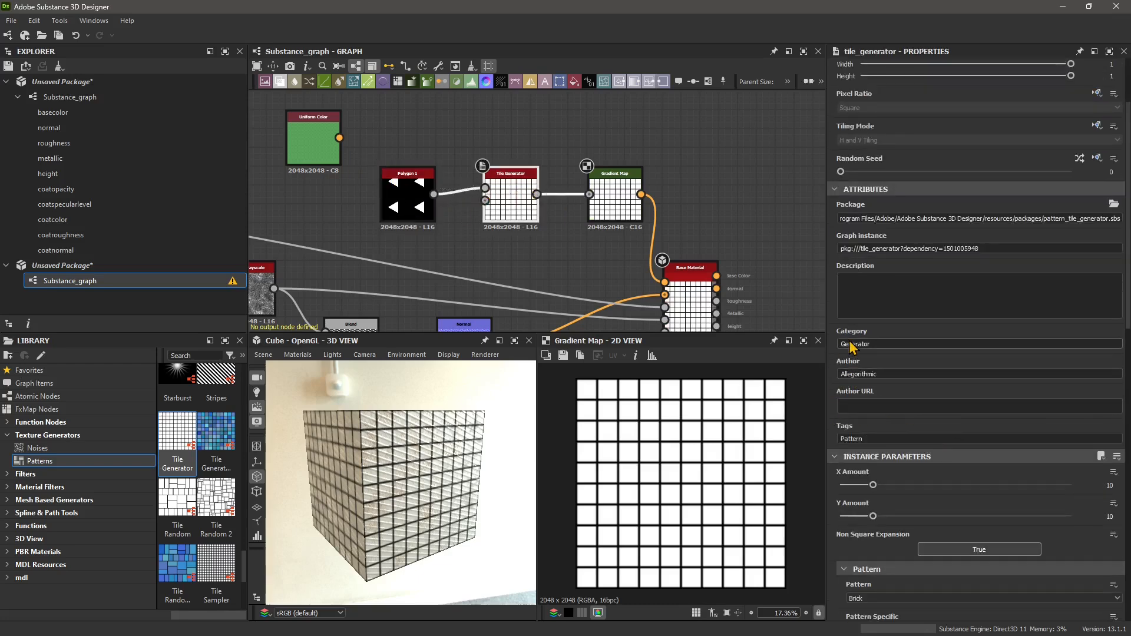
scroll(857, 425, "down", 4)
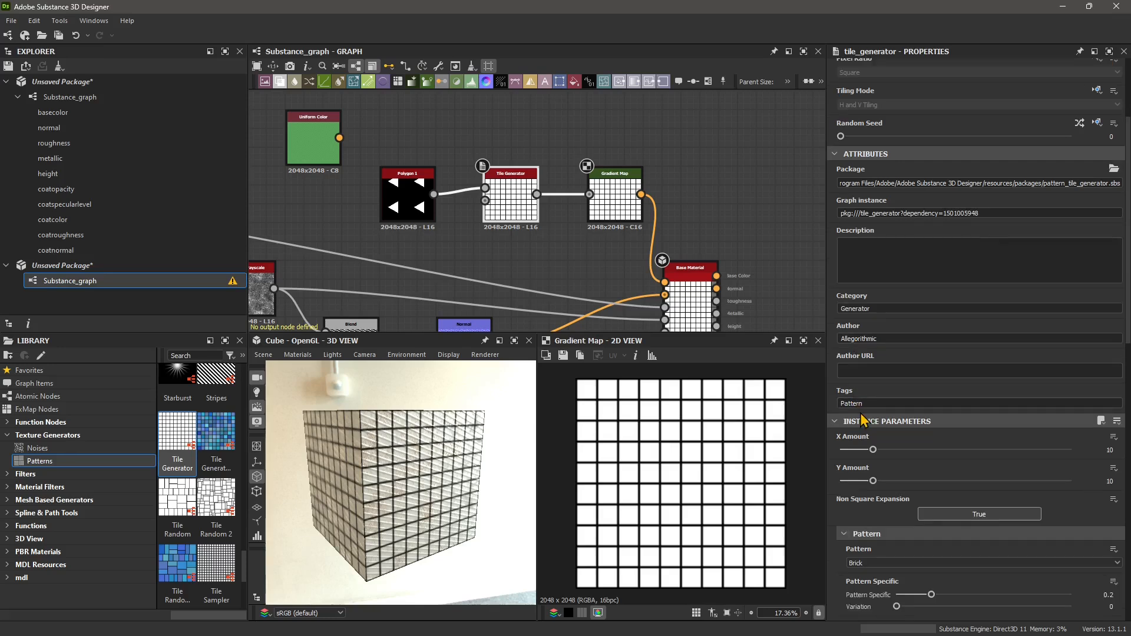
scroll(863, 417, "down", 1)
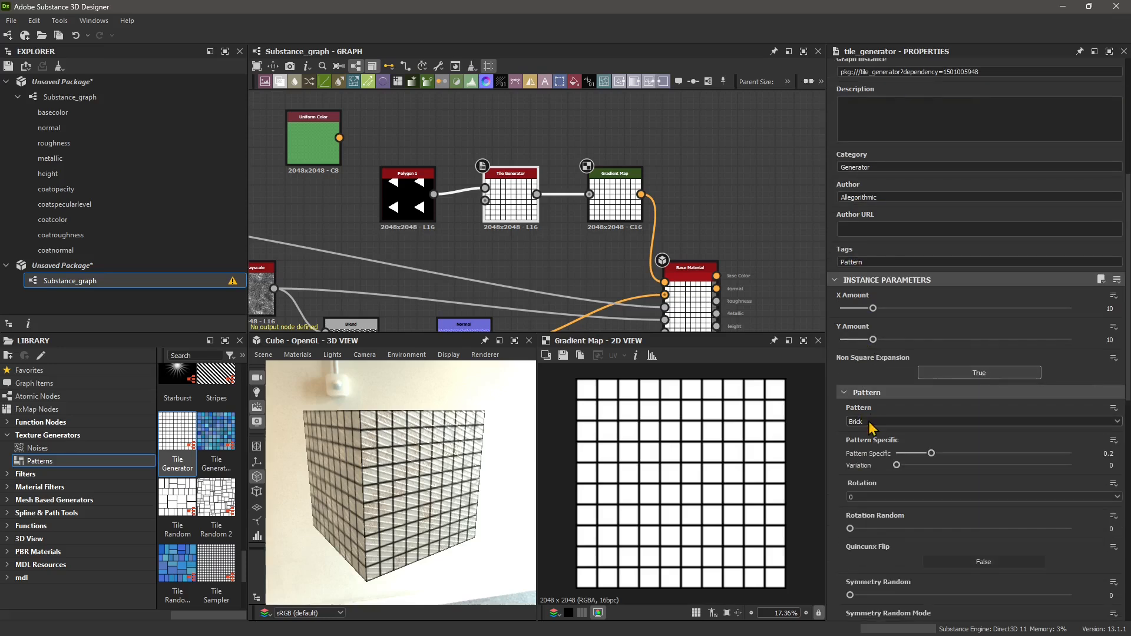
left_click(873, 421)
left_click(871, 439)
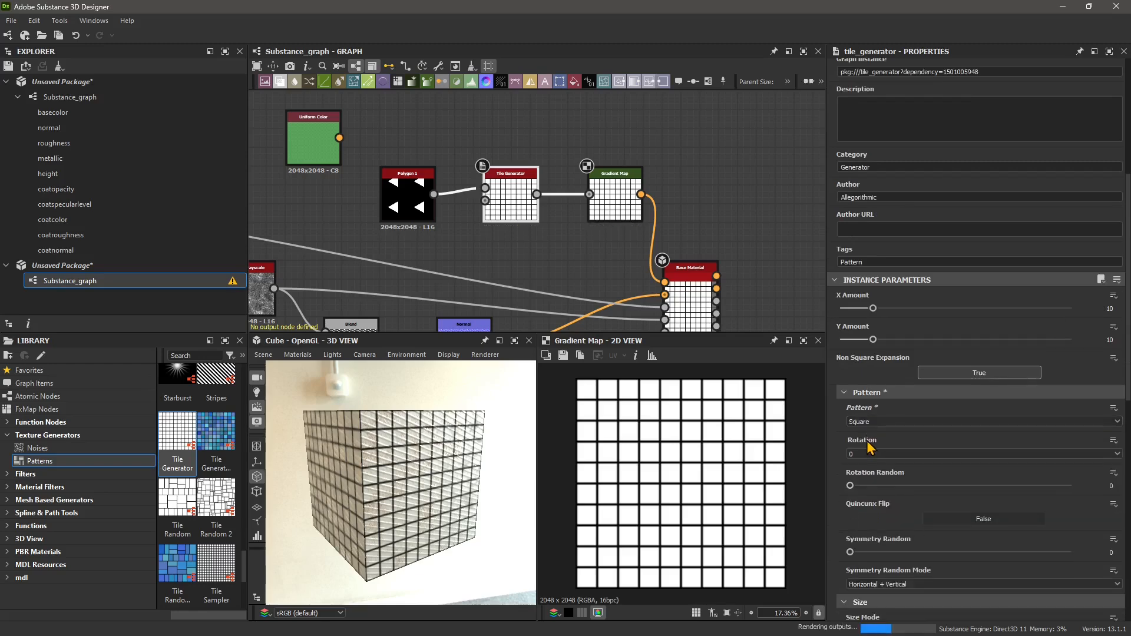
left_click(880, 422)
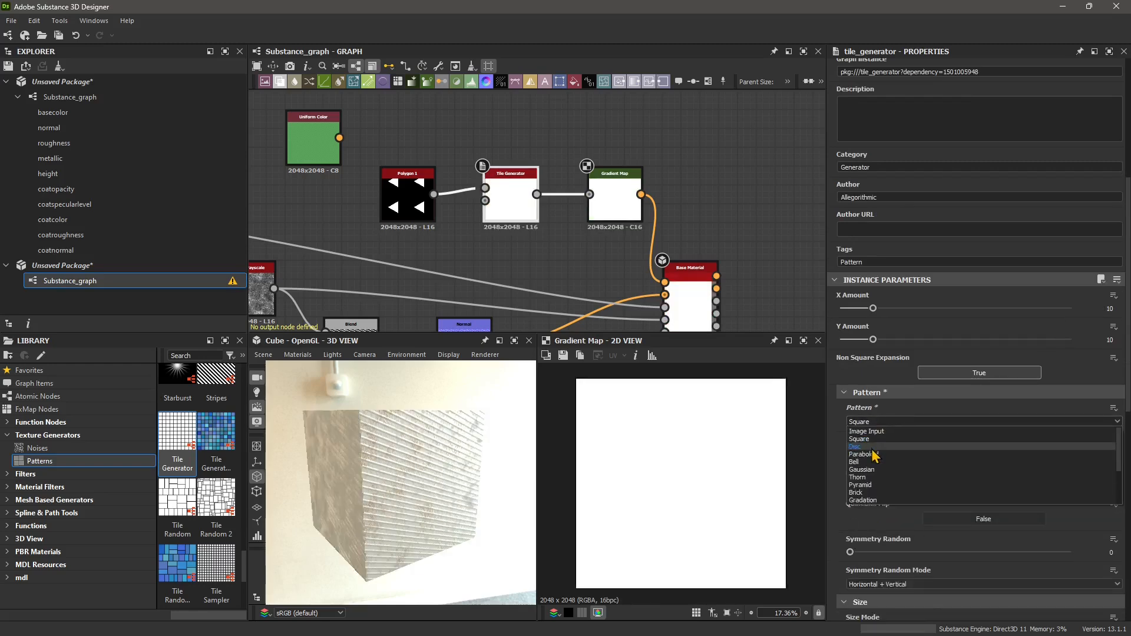
left_click(872, 450)
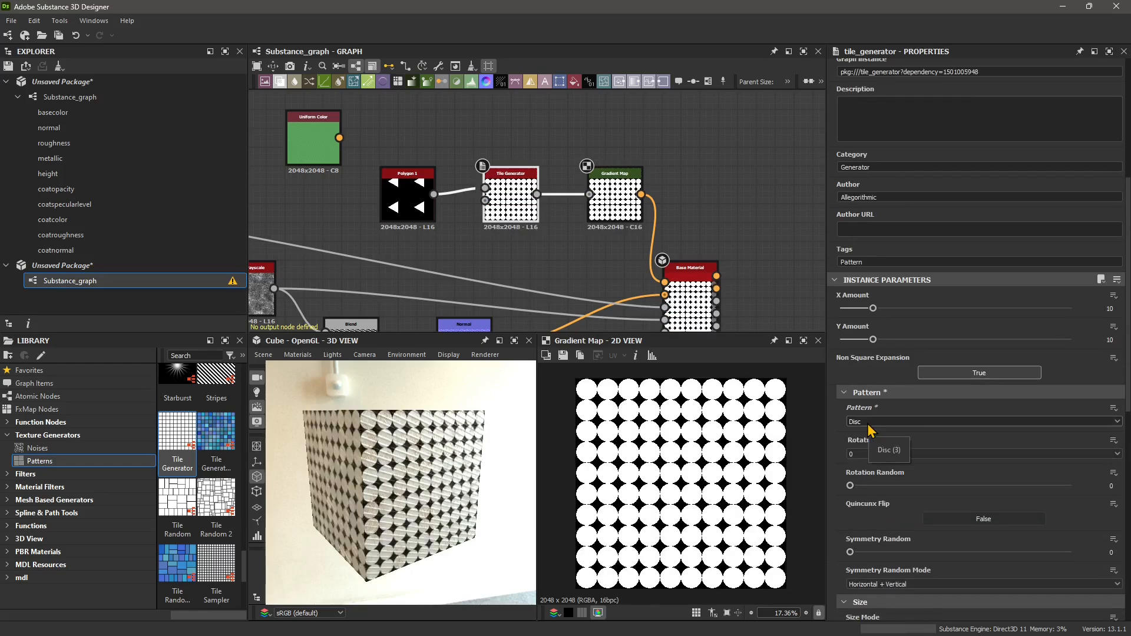
left_click(868, 423)
left_click(865, 429)
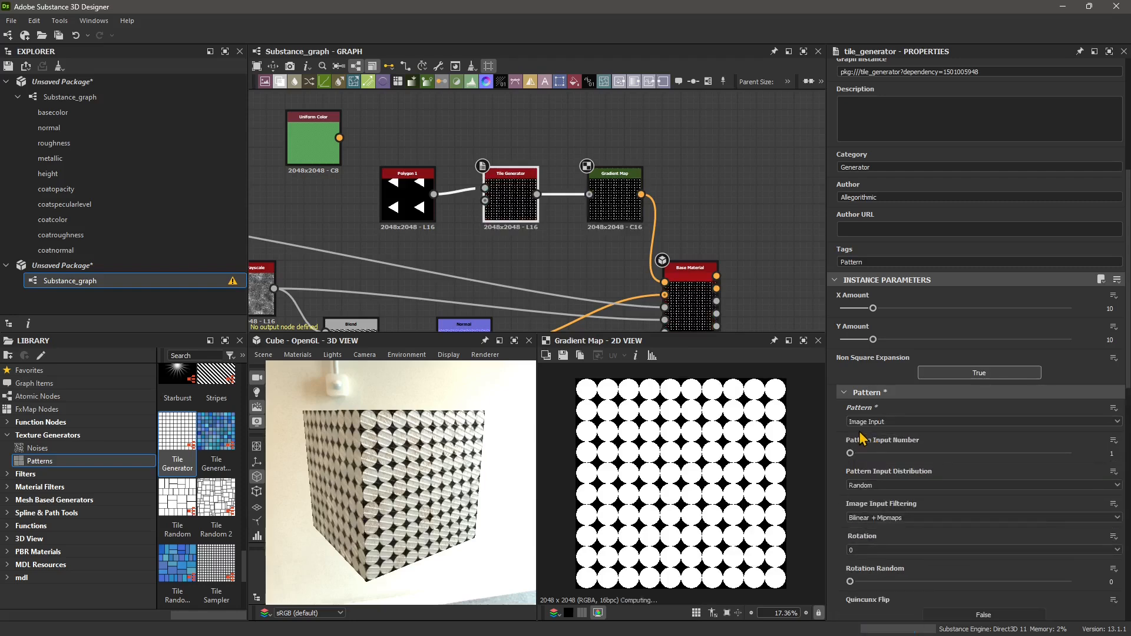
Set the Polygon 1 node's tiling to 1.
left_click(406, 201)
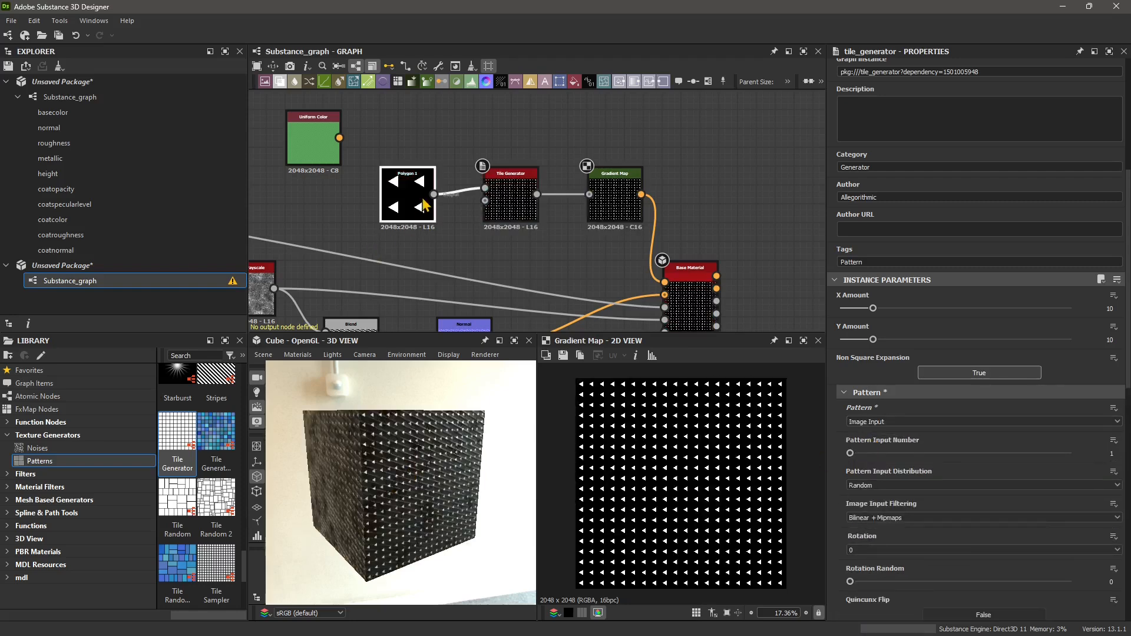
scroll(895, 460, "down", 1)
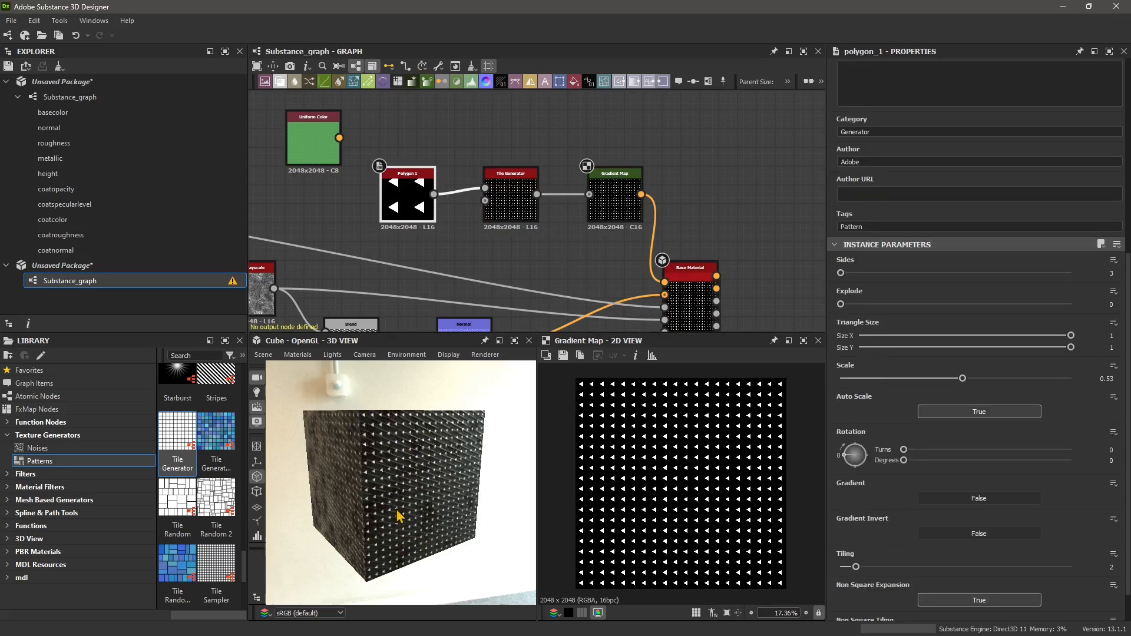
left_click_drag(407, 537, 420, 533)
scroll(1000, 473, "down", 1)
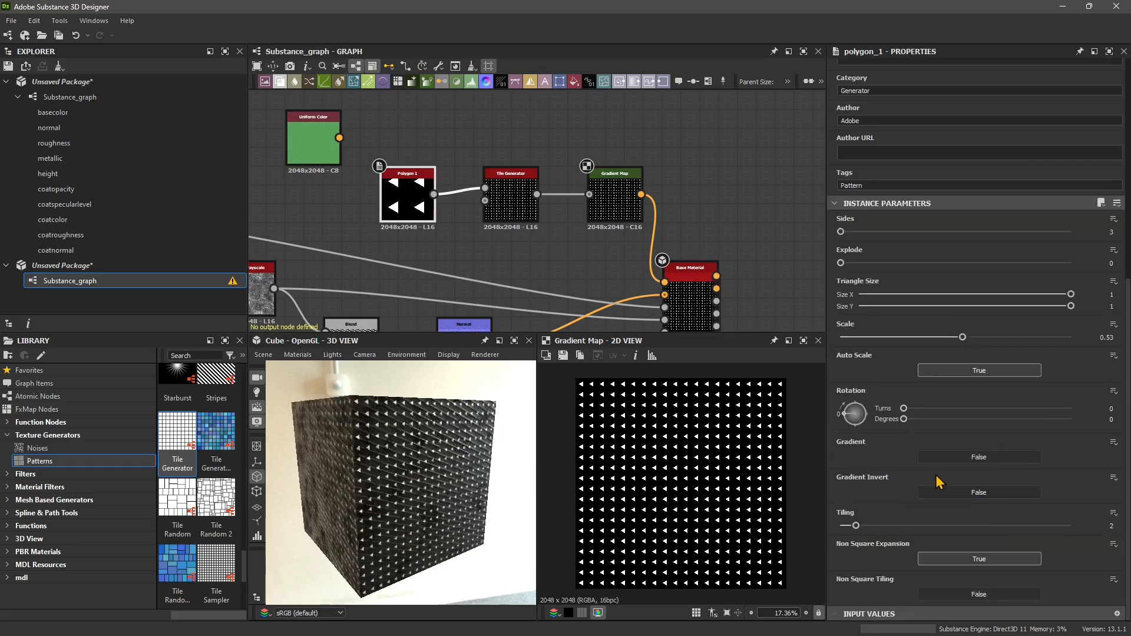
left_click_drag(860, 526, 840, 526)
Add a Blend node with Uniform Color as its foreground and the Gradient Map as its background.
middle_click_drag(421, 94, 368, 121)
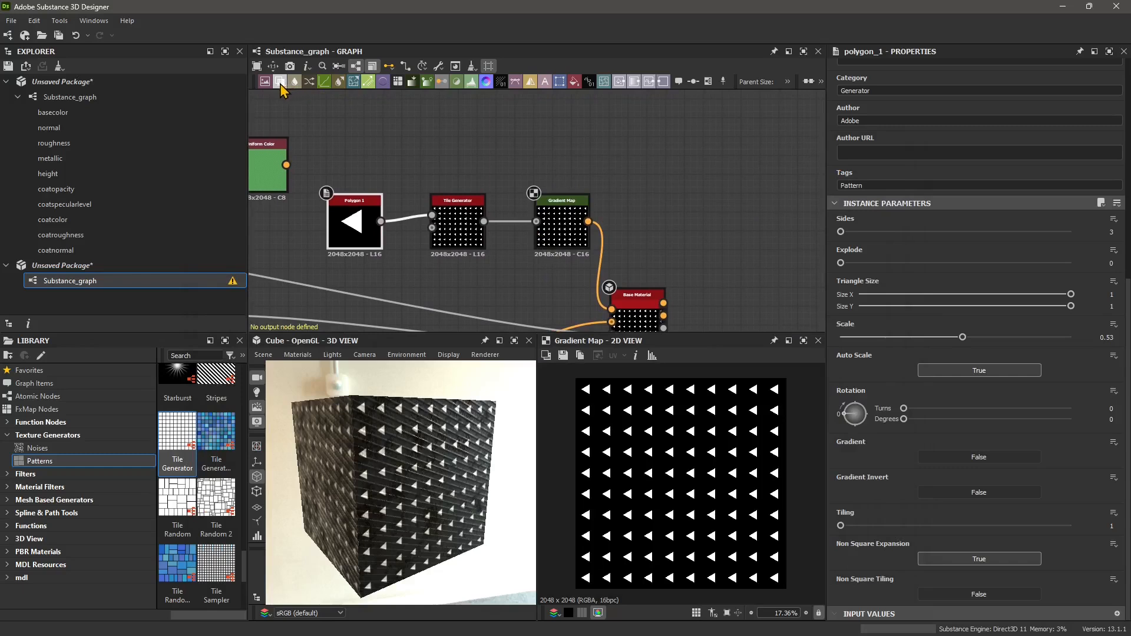
left_click_drag(592, 147, 594, 146)
left_click_drag(287, 165, 674, 170)
left_click_drag(588, 221, 649, 164)
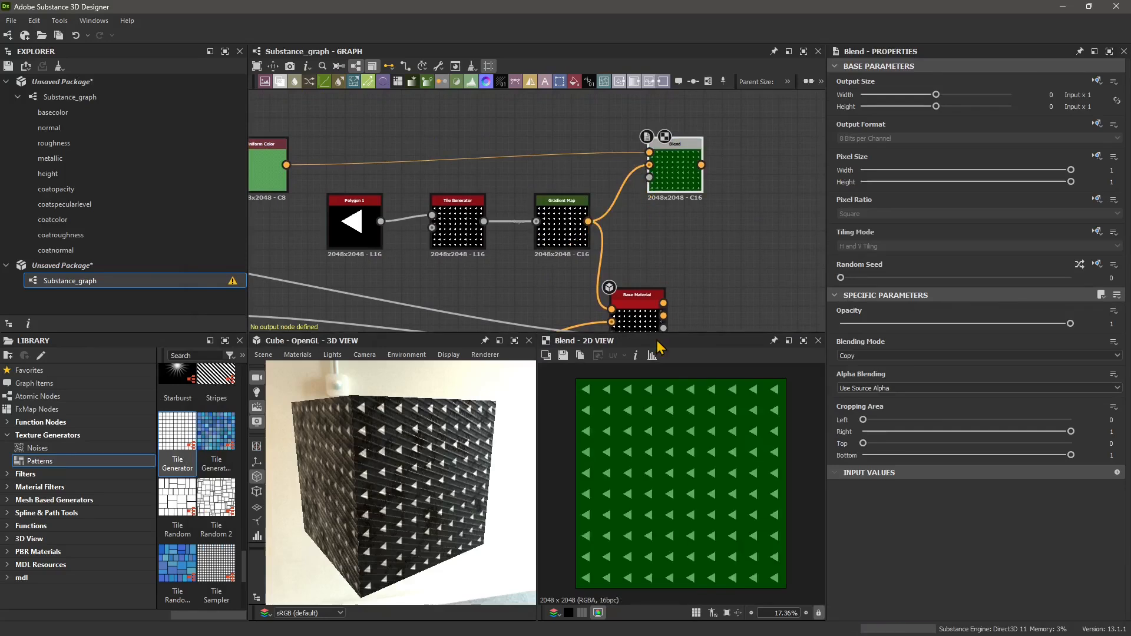
Reposition the Blend and Gradient Map nodes and connect the Blend output to Base Material's Base Color input.
middle_click_drag(616, 250, 619, 200)
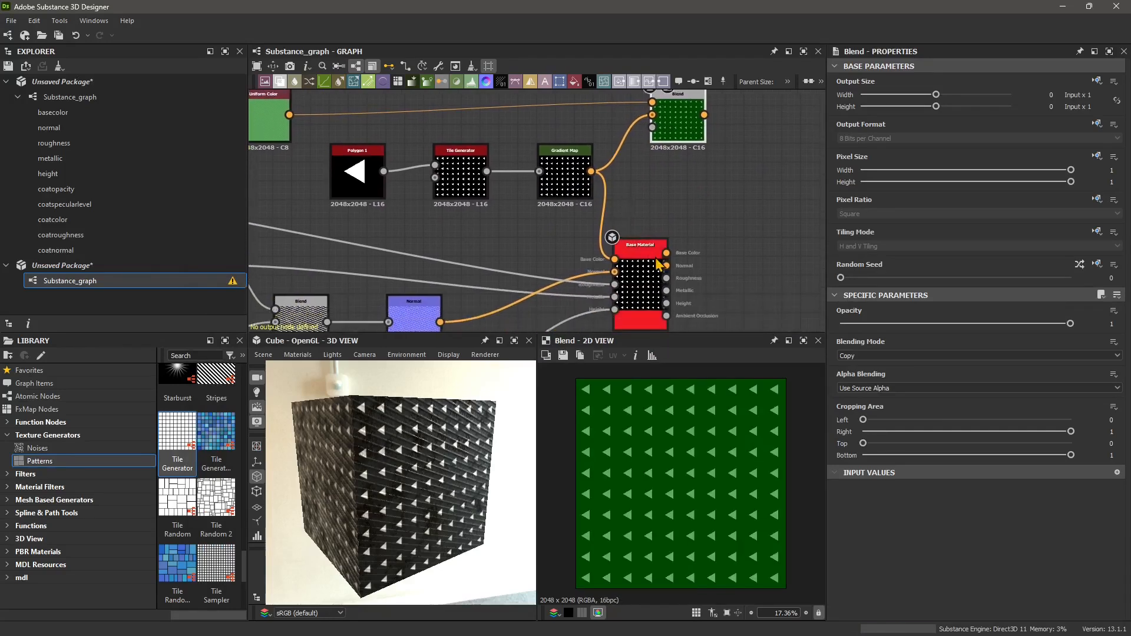
left_click_drag(678, 121, 678, 140)
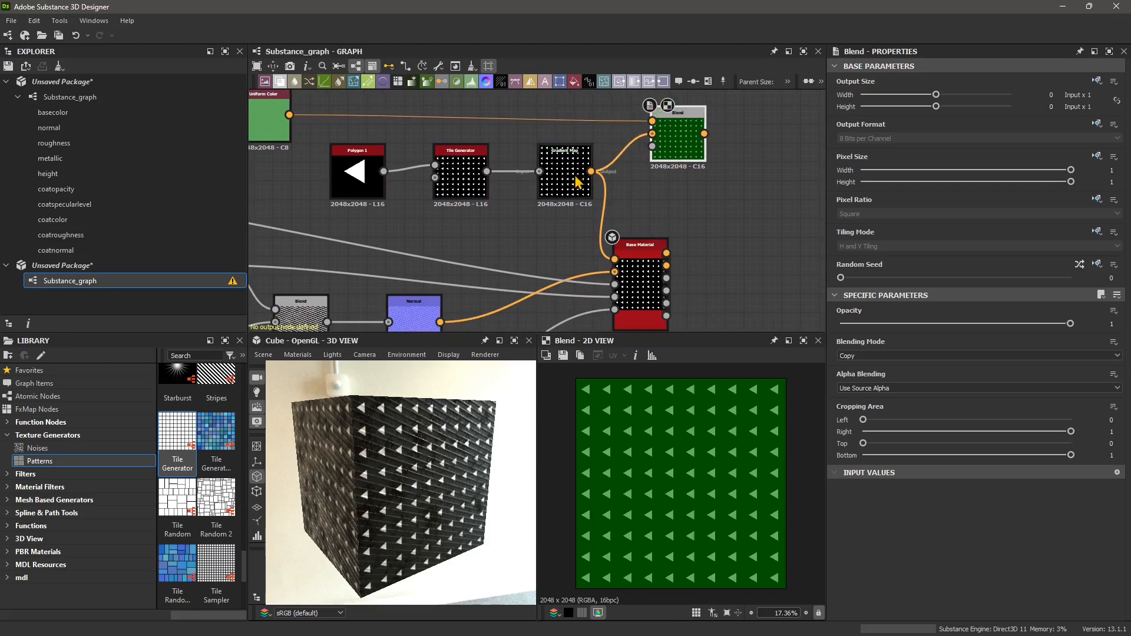
left_click_drag(575, 185, 557, 184)
left_click_drag(704, 134, 615, 262)
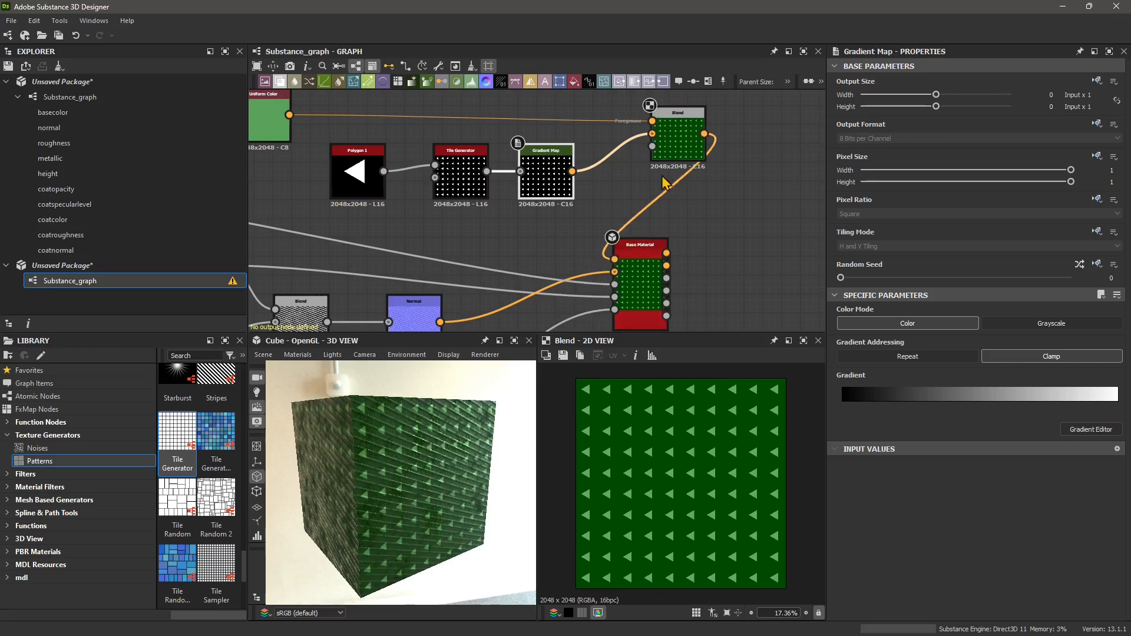
Examine the Blend, Gradient Map and Tile Generator settings and the blended pattern on the 3D cube.
left_click(677, 139)
left_click(537, 185)
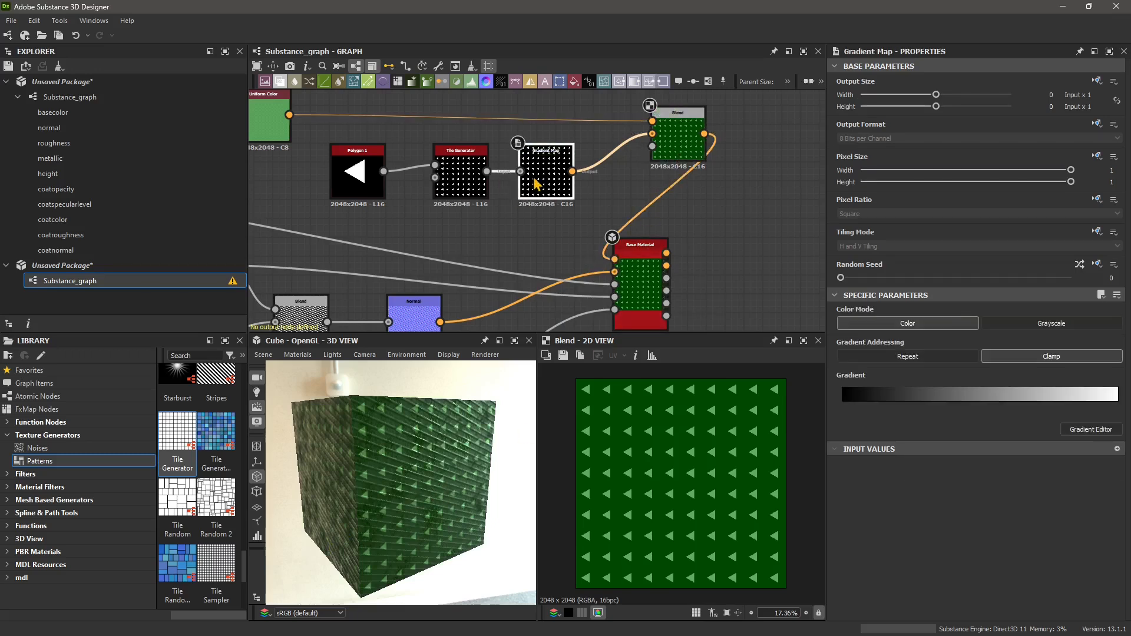
left_click(463, 191)
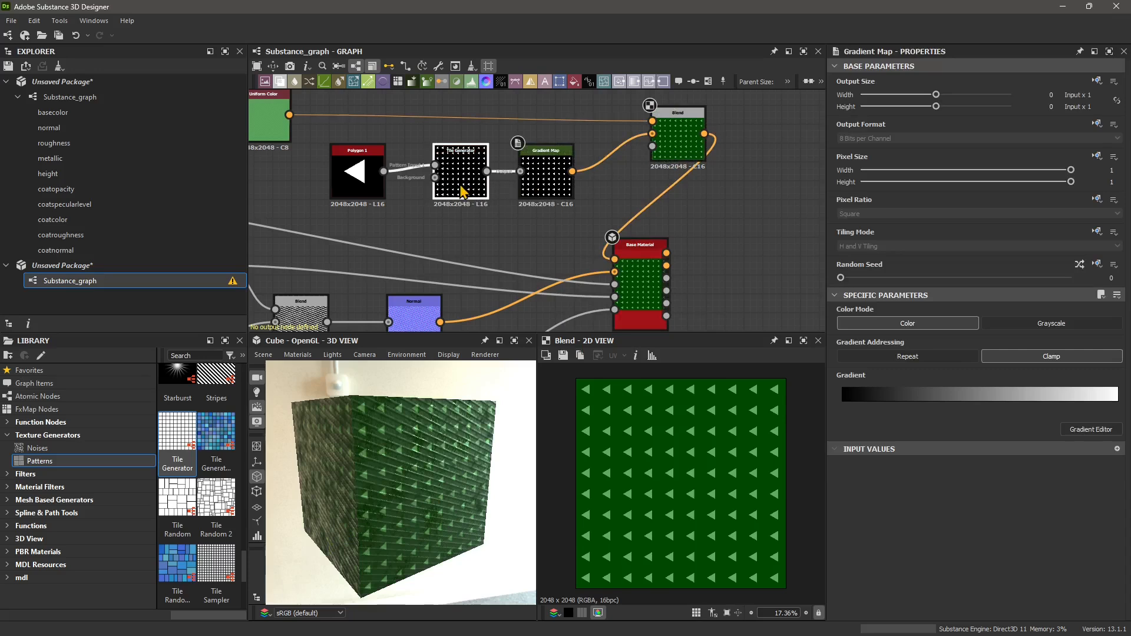
scroll(938, 466, "down", 3)
scroll(939, 466, "down", 1)
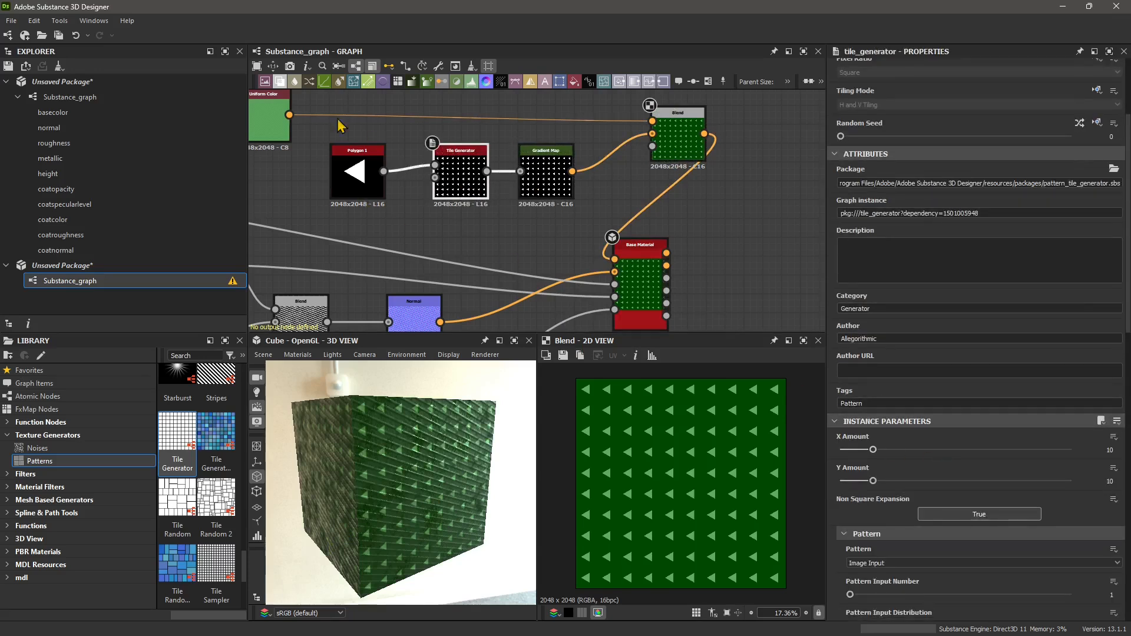
scroll(944, 423, "down", 4)
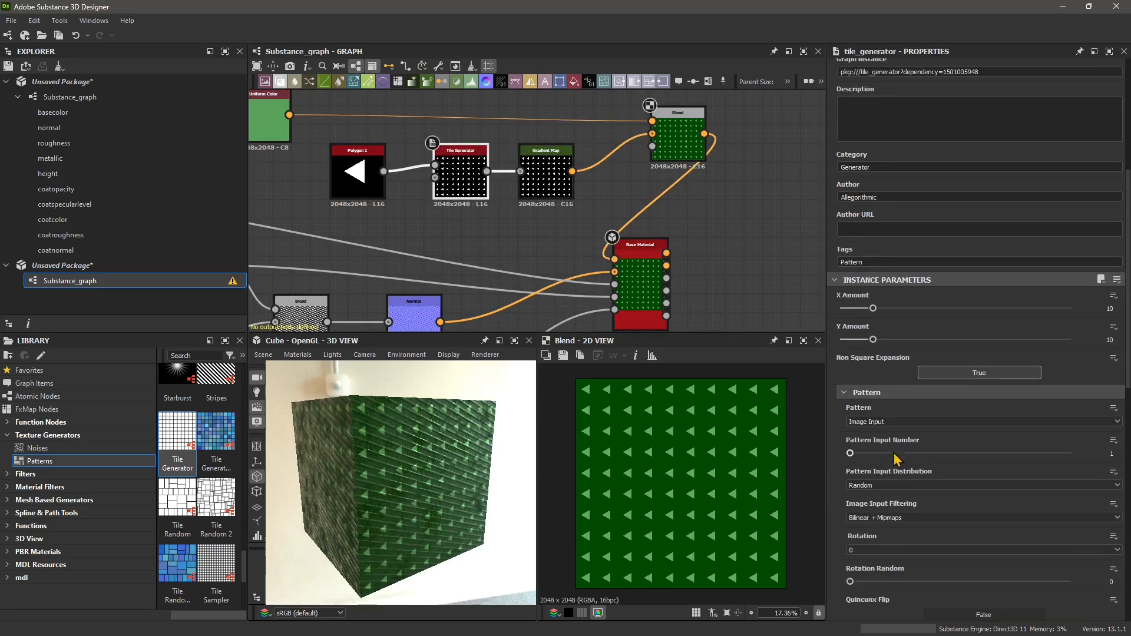
left_click(547, 176)
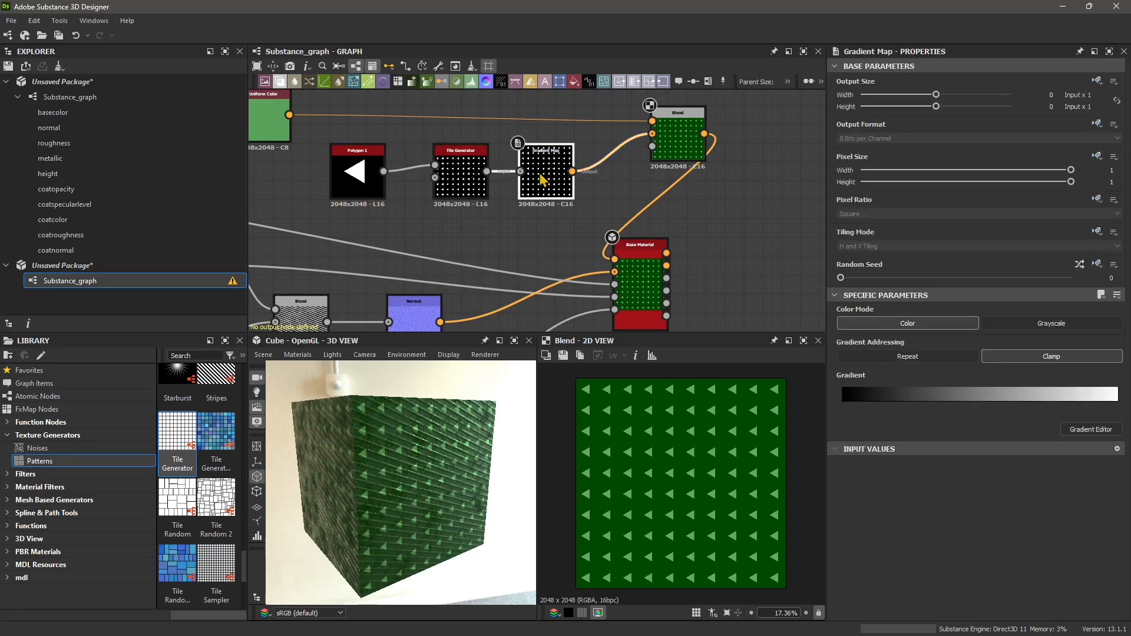
left_click_drag(433, 492, 407, 550)
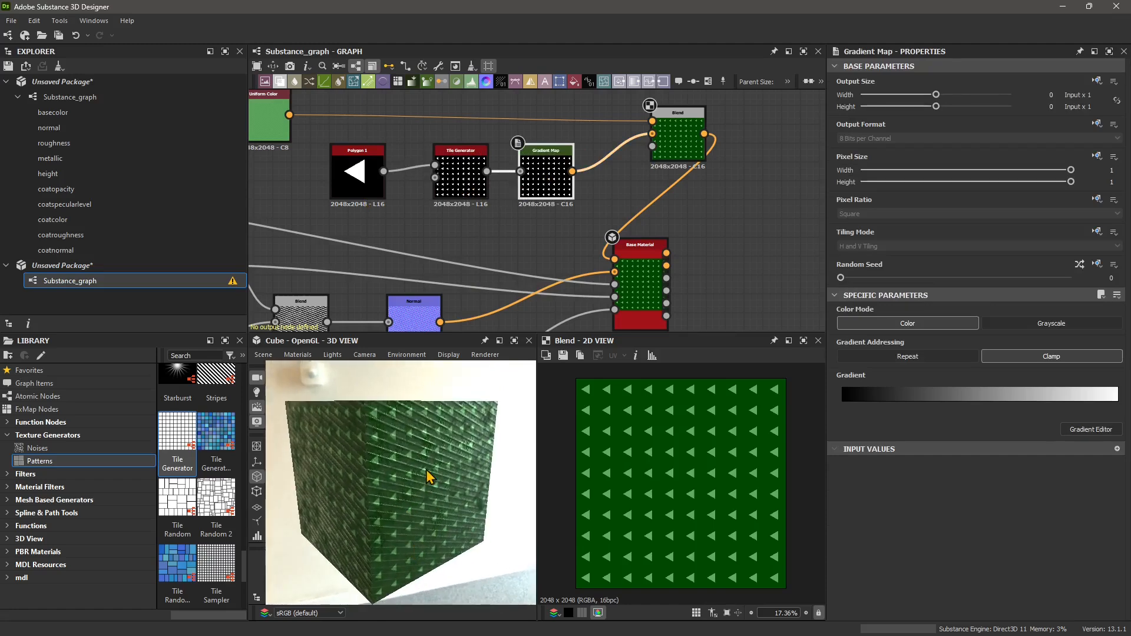
Browse the Texture Generators and Spline & Path Tools library categories for a suitable pattern or spline node.
scroll(505, 230, "down", 4)
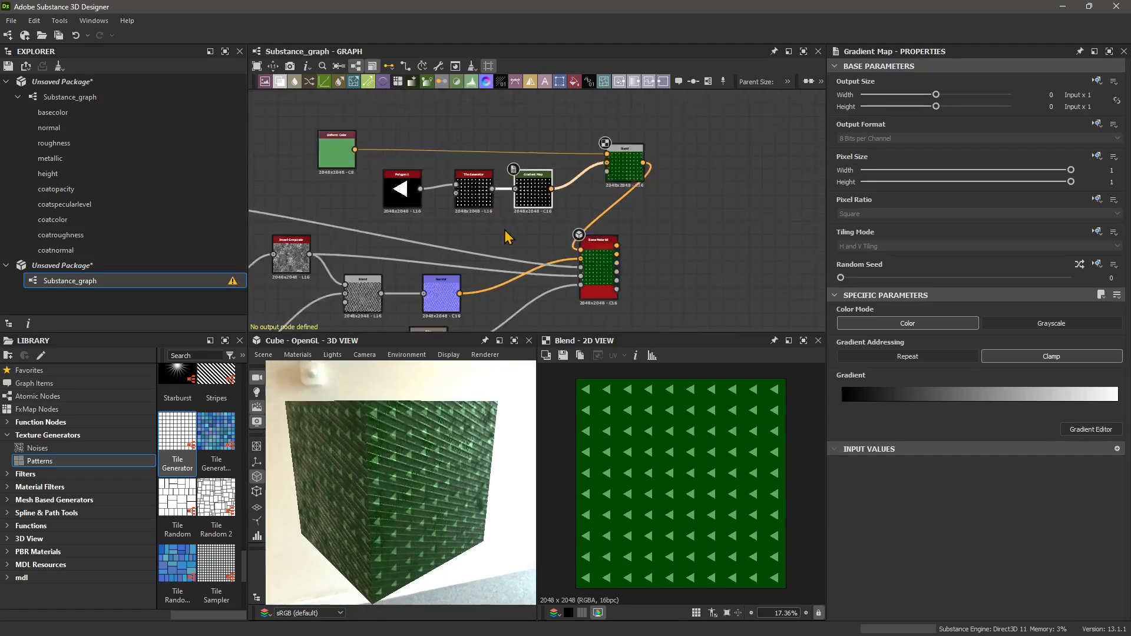
left_click(38, 438)
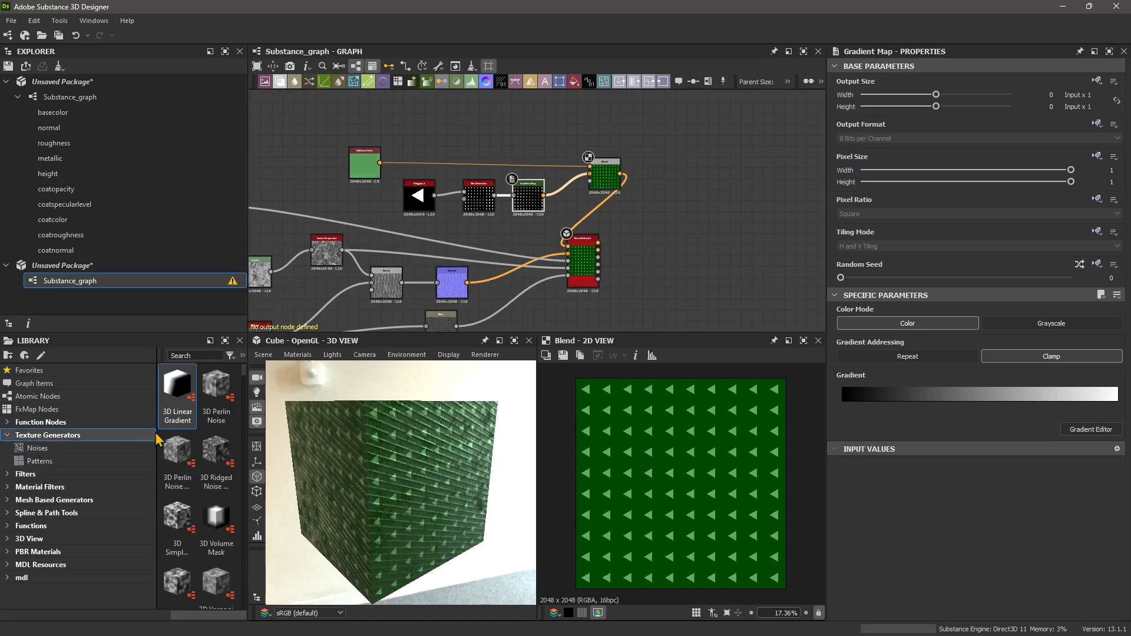
scroll(218, 515, "down", 8)
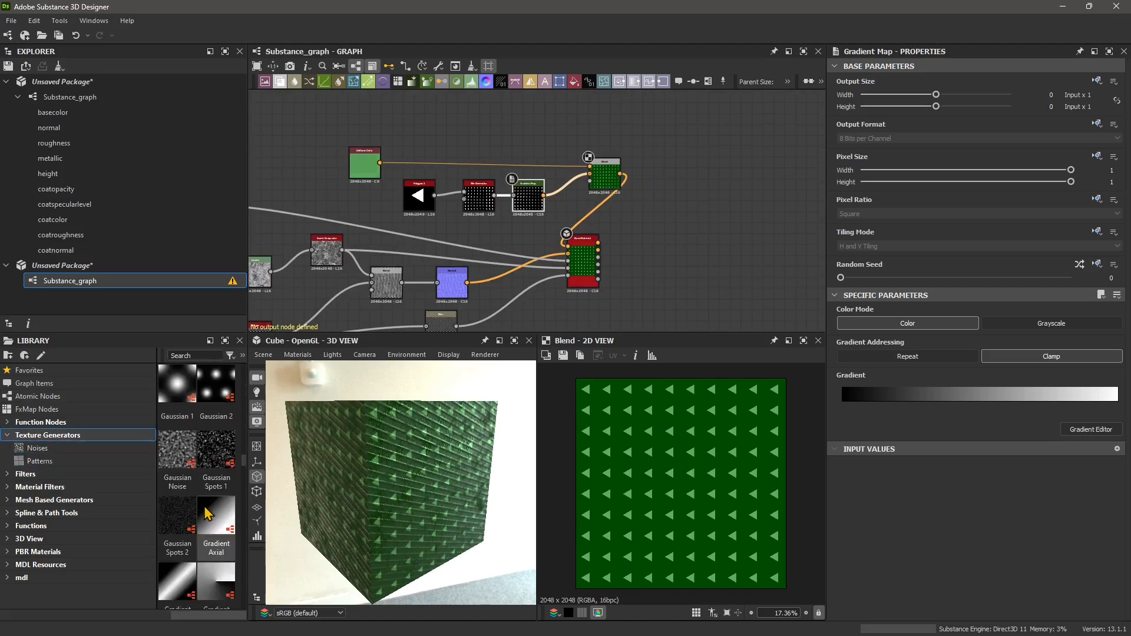
scroll(207, 514, "down", 6)
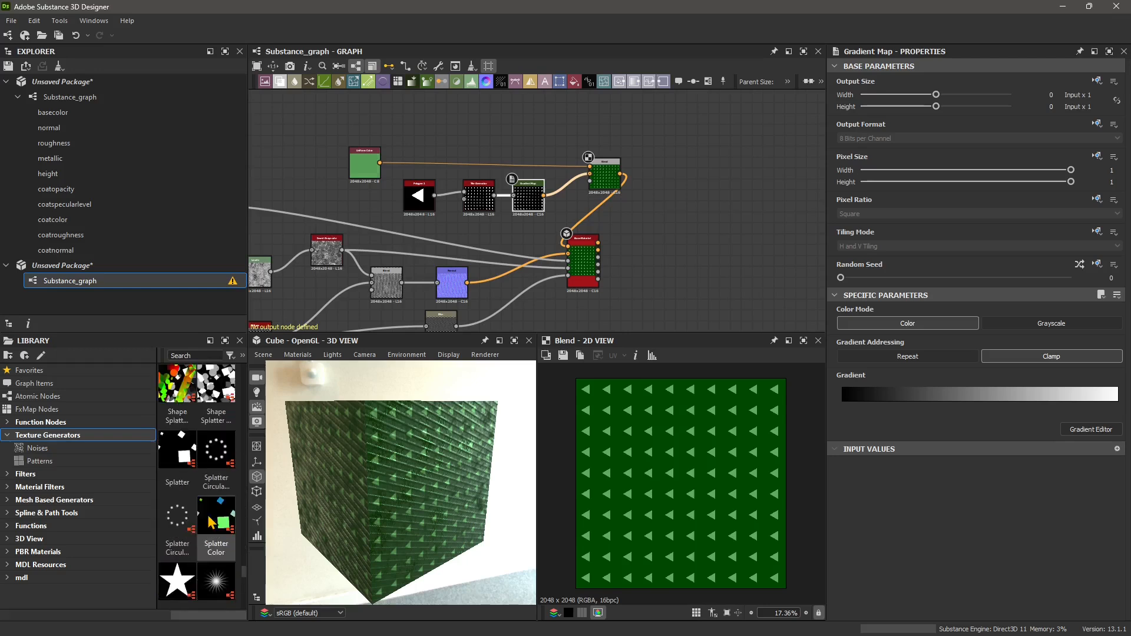
scroll(210, 521, "down", 3)
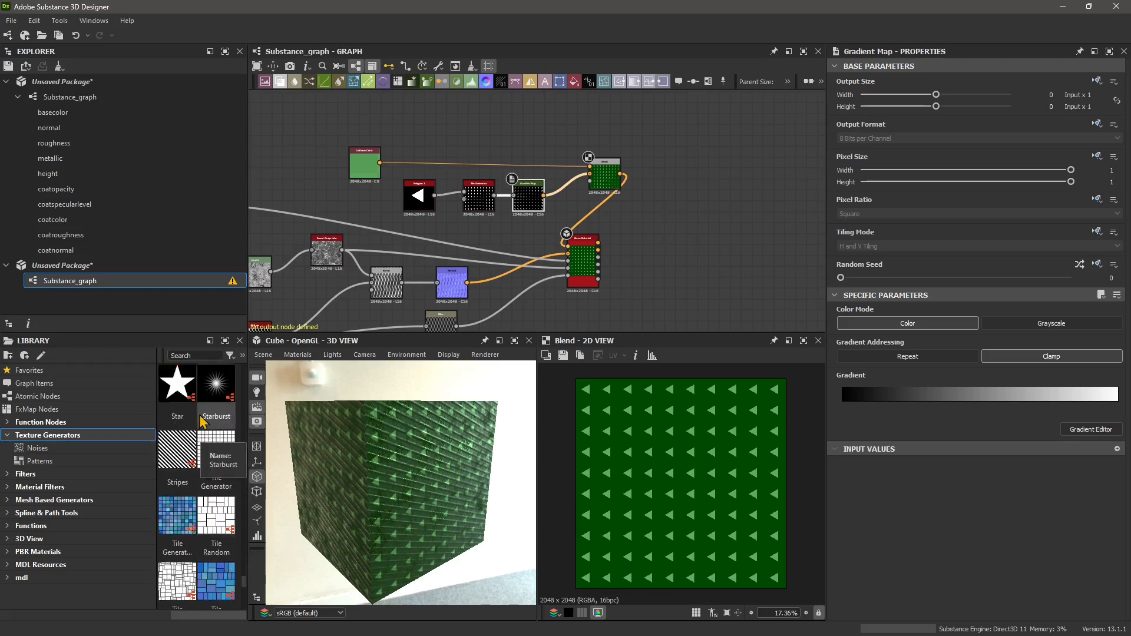
left_click(47, 513)
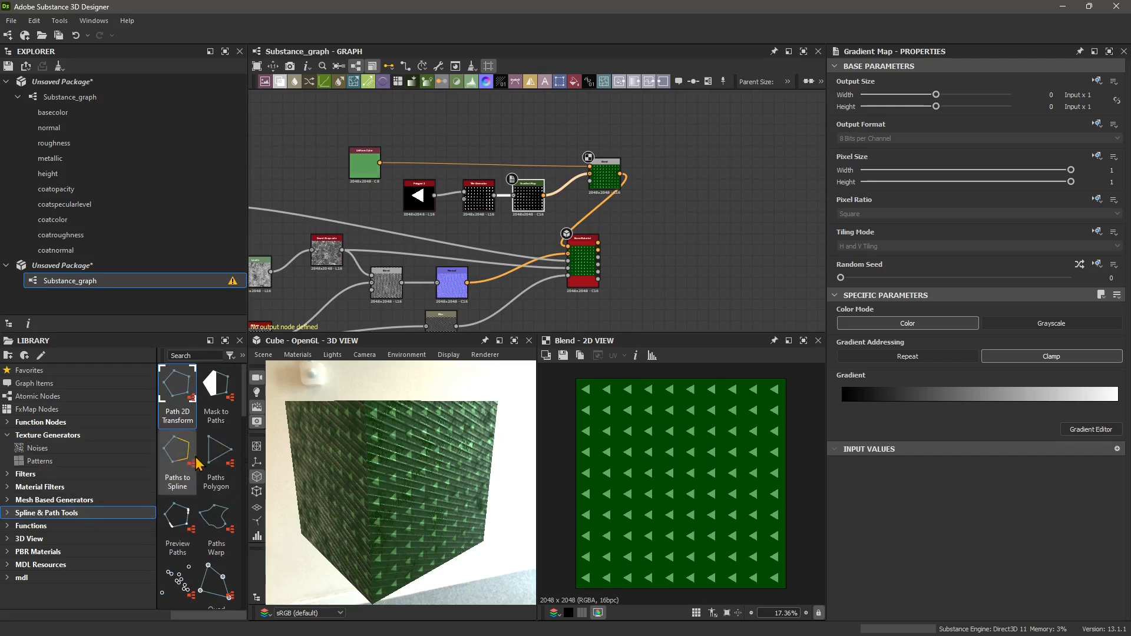
scroll(200, 492, "down", 3)
scroll(195, 494, "down", 2)
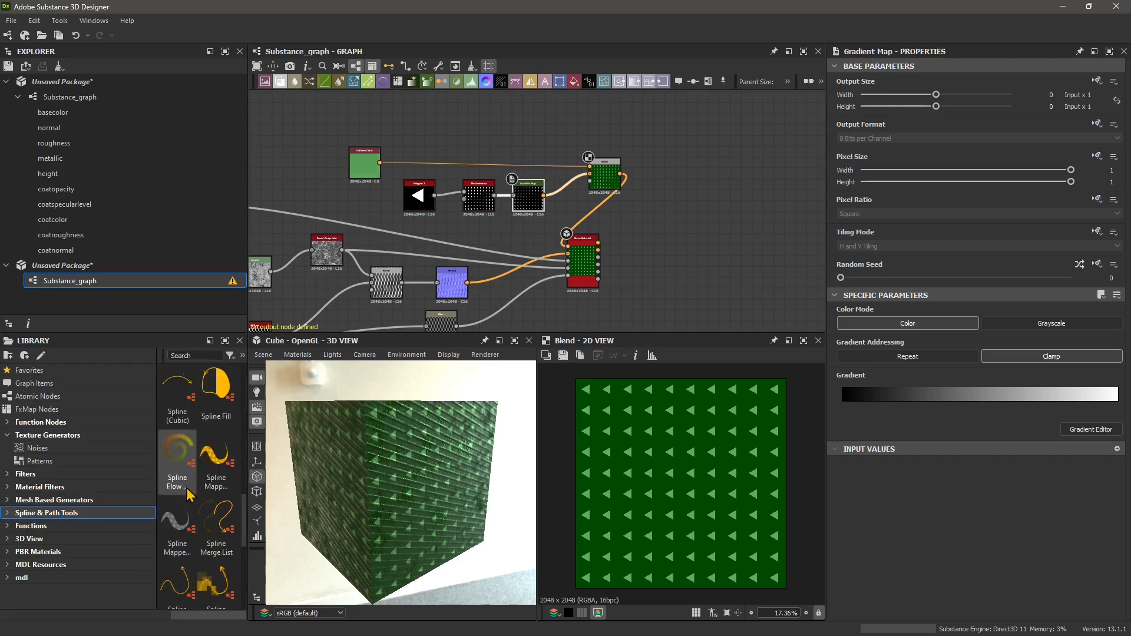
scroll(206, 548, "up", 3)
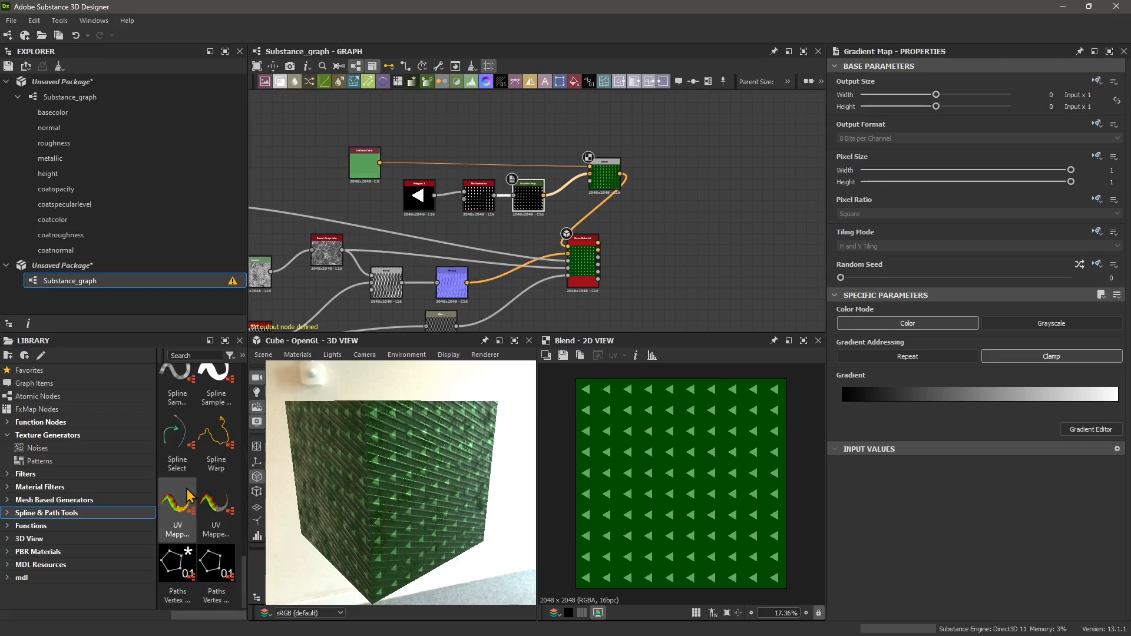
scroll(214, 558, "up", 3)
scroll(214, 558, "down", 3)
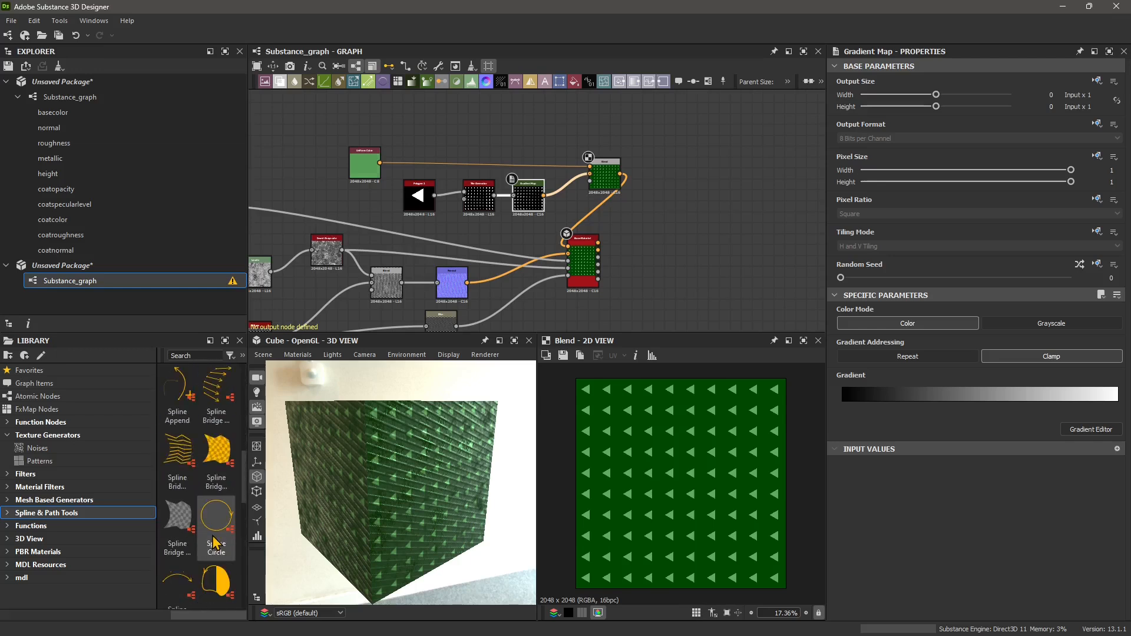
scroll(214, 542, "down", 3)
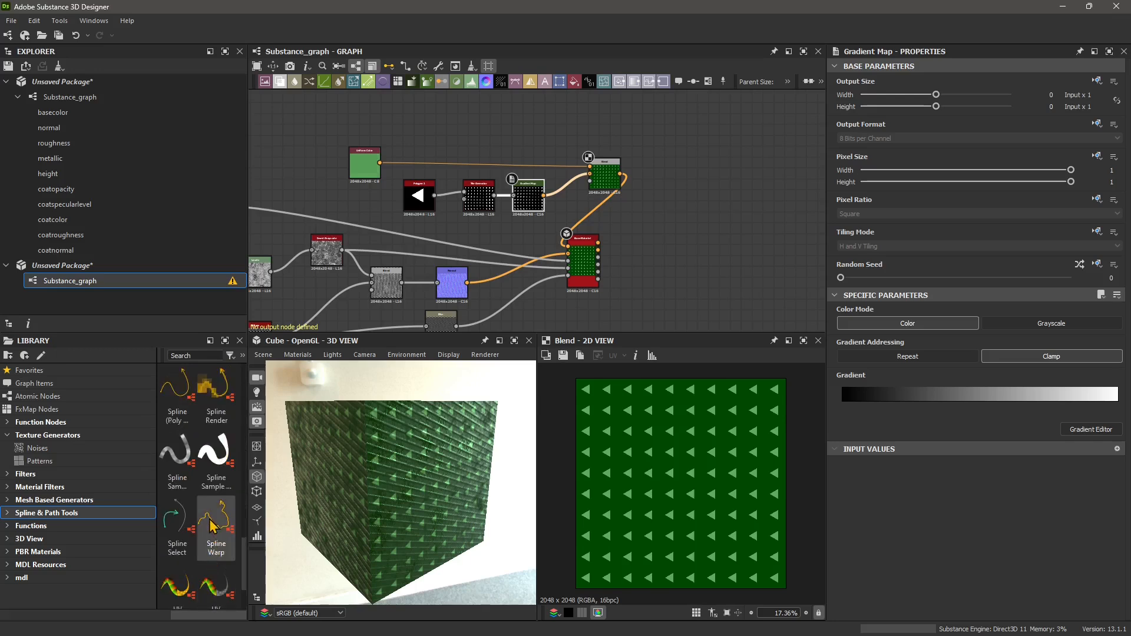
scroll(214, 526, "up", 3)
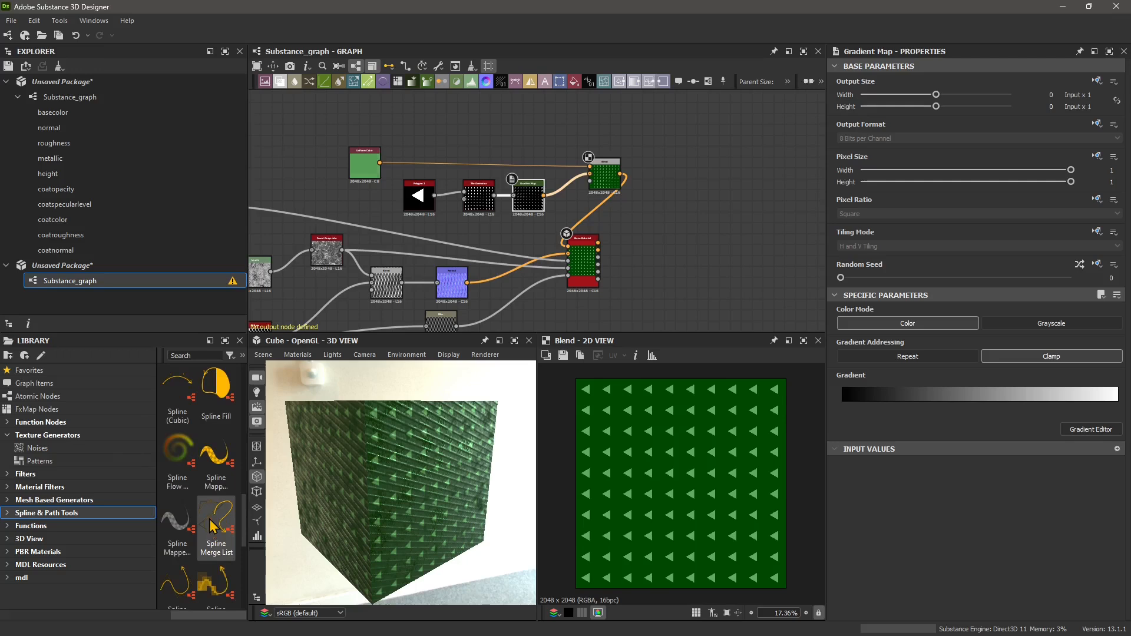
scroll(213, 525, "up", 2)
scroll(214, 525, "down", 2)
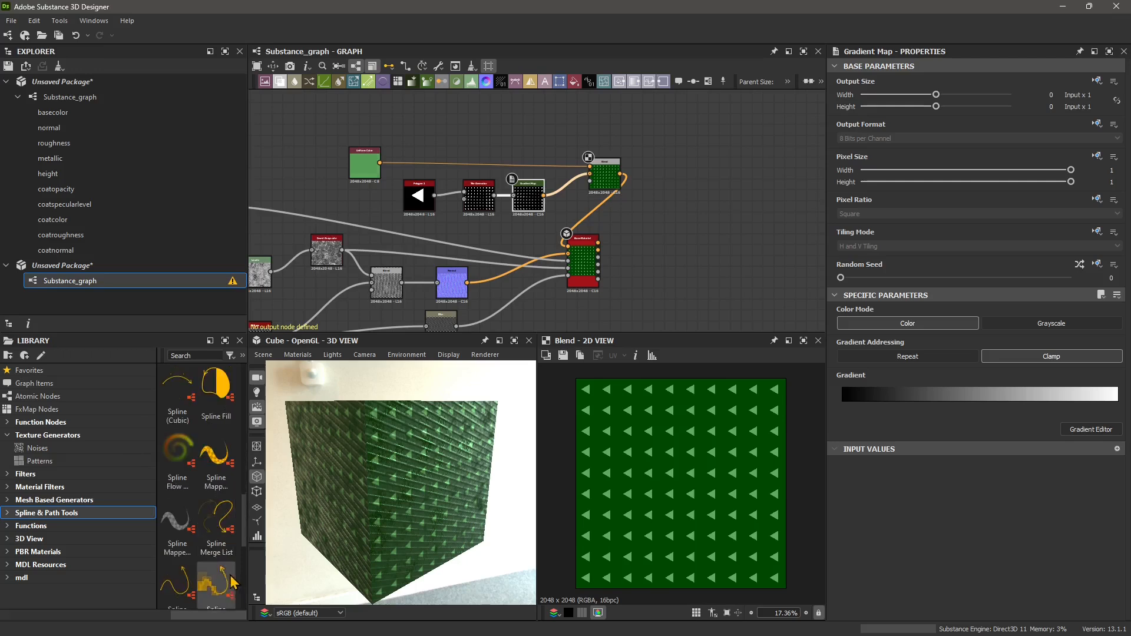
left_click_drag(221, 470, 721, 250)
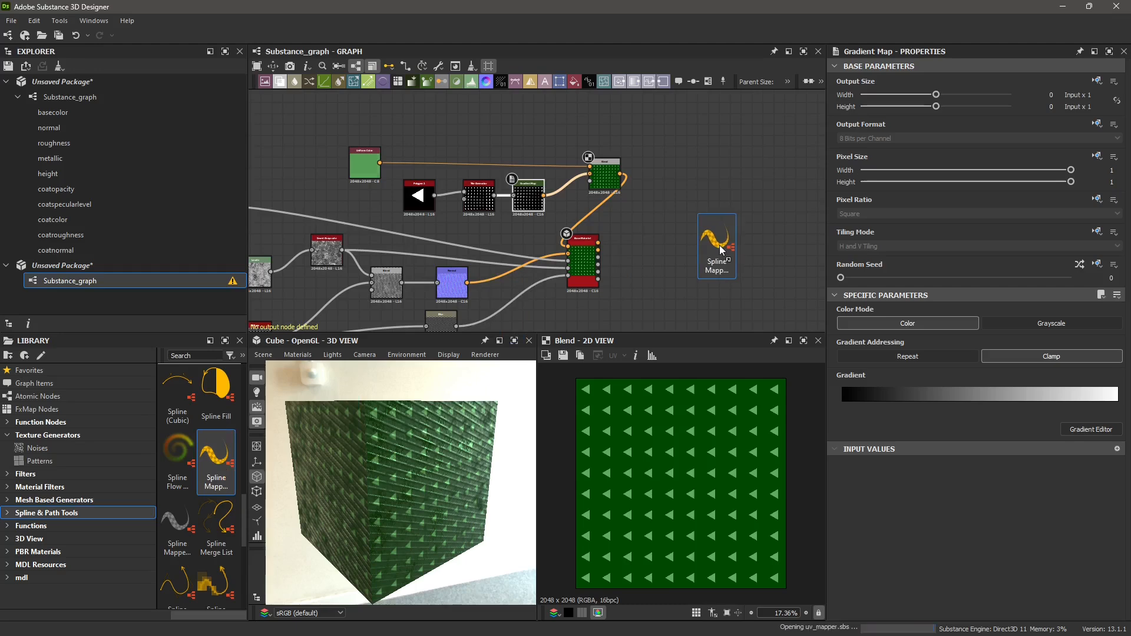
scroll(728, 257, "up", 5)
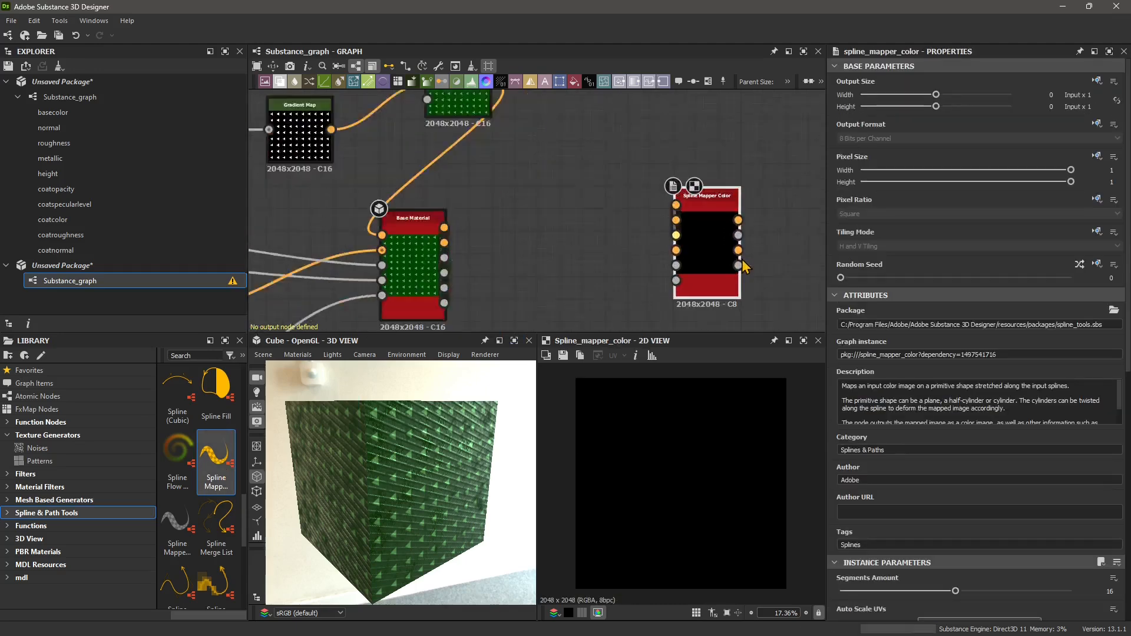
scroll(714, 257, "down", 5)
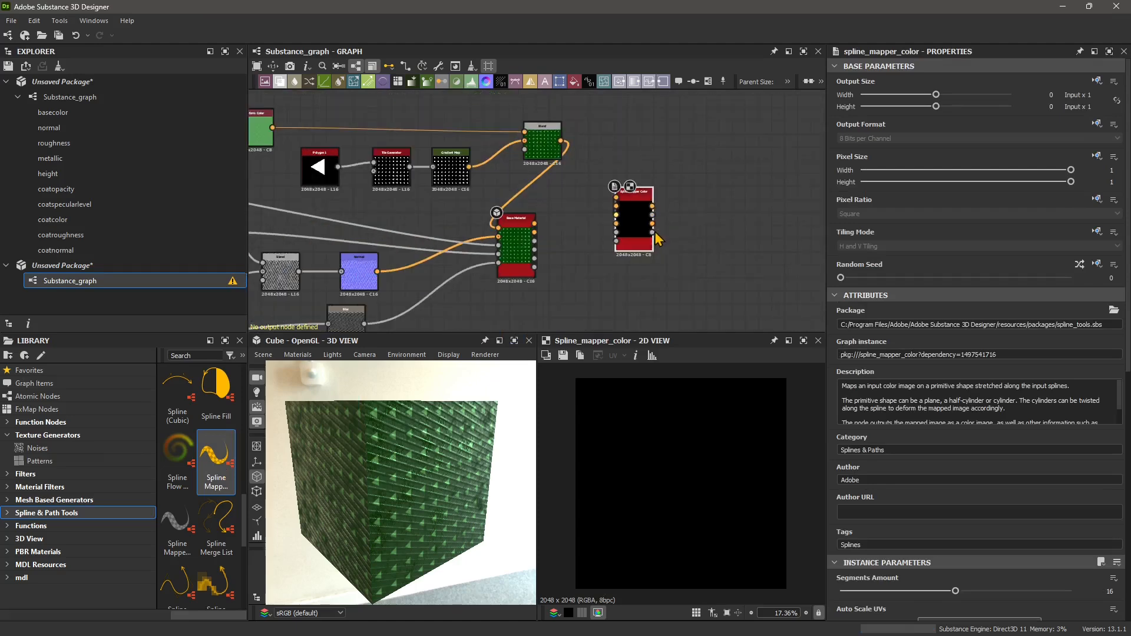
scroll(640, 234, "up", 3)
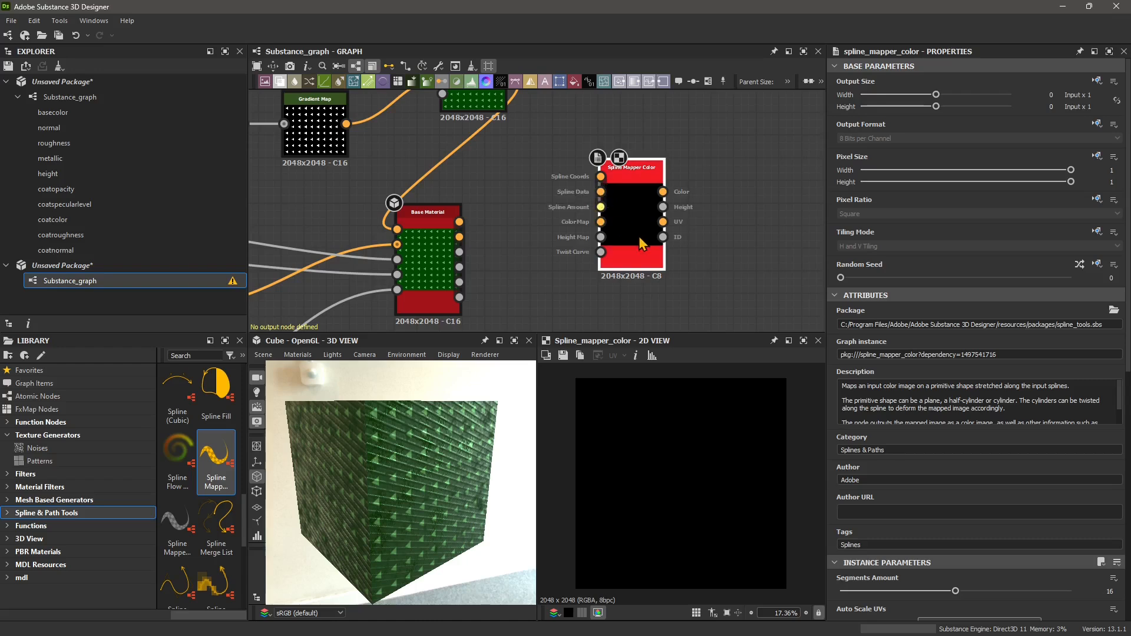
key("Delete")
Add a Spline Circle node from Spline & Path Tools and arrange it below and before the Base Material node.
scroll(196, 510, "up", 3)
scroll(209, 489, "up", 3)
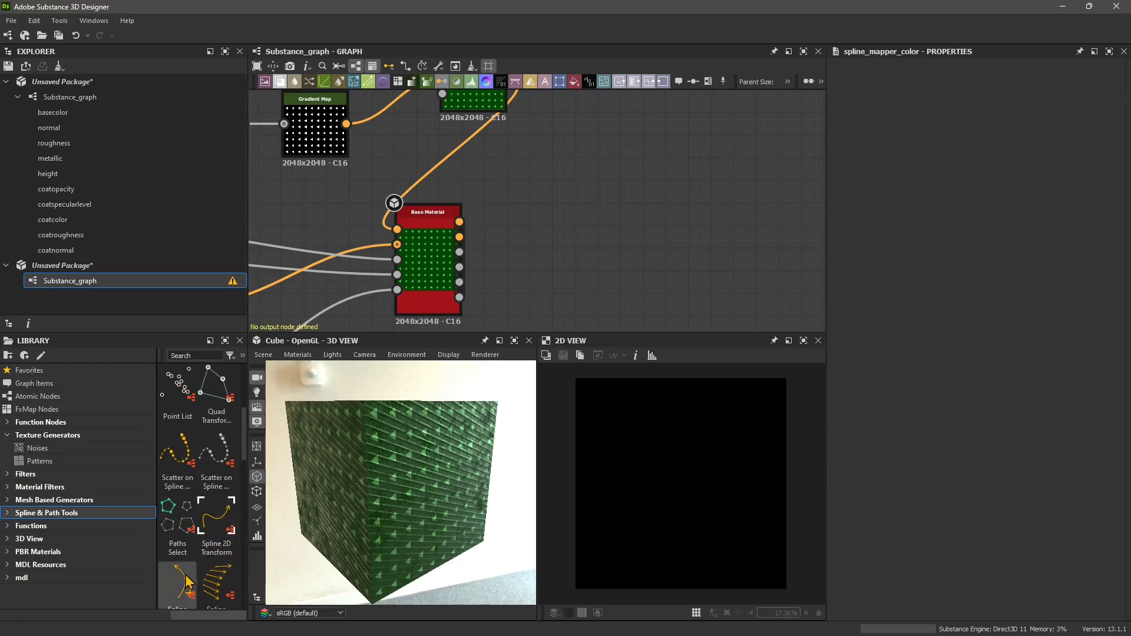
scroll(188, 559, "up", 3)
scroll(189, 552, "down", 6)
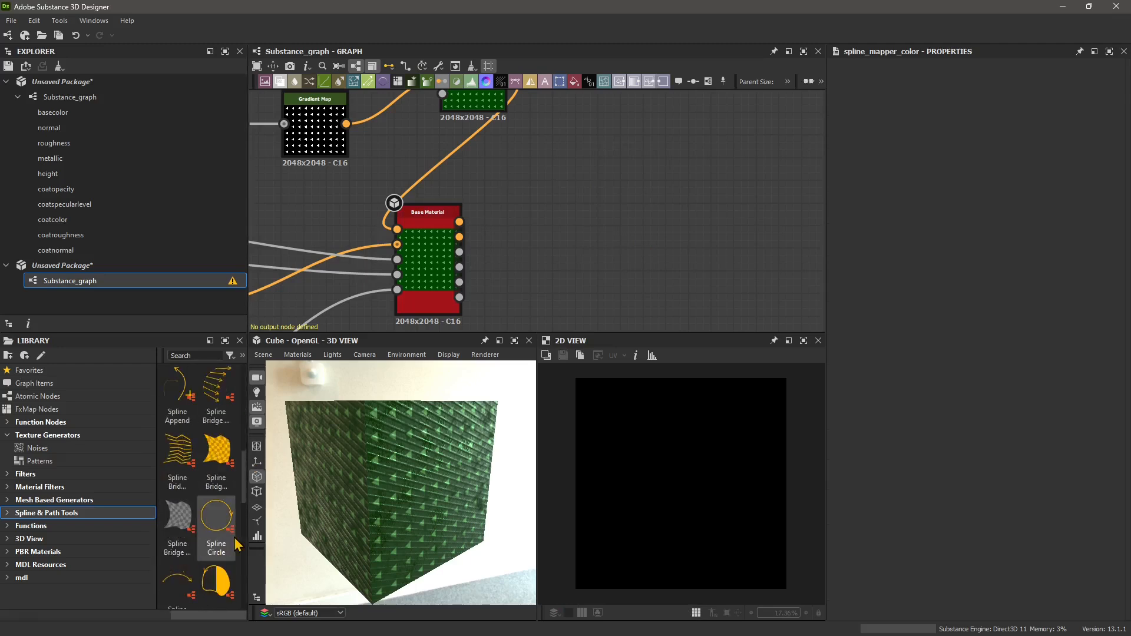
left_click_drag(214, 518, 630, 219)
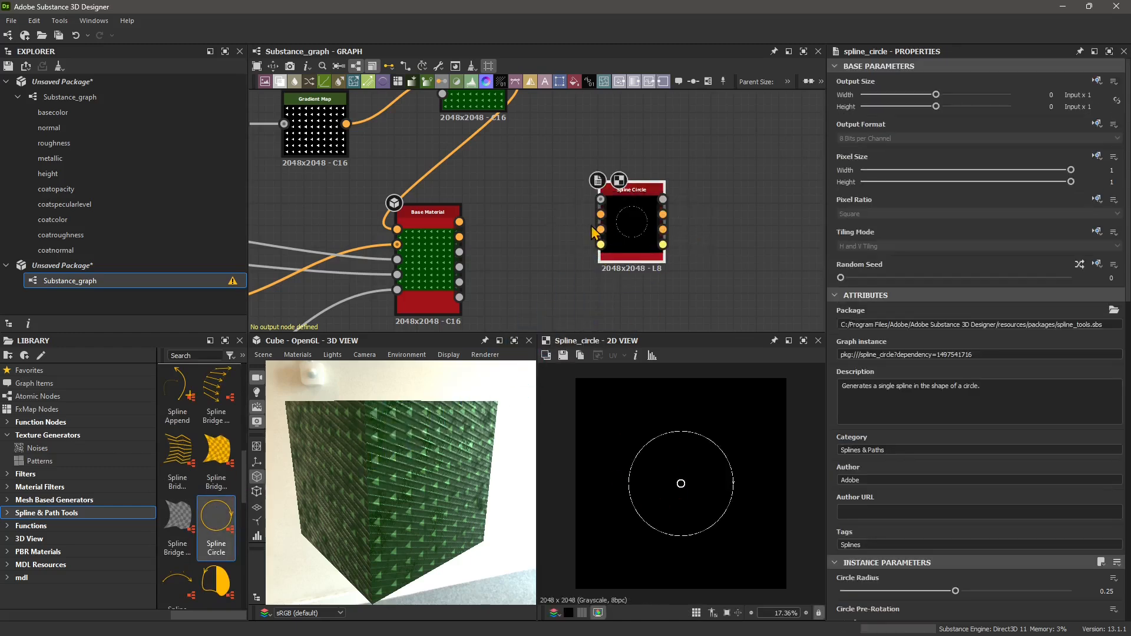
scroll(693, 220, "down", 1)
scroll(694, 222, "down", 2)
left_click_drag(546, 223, 623, 297)
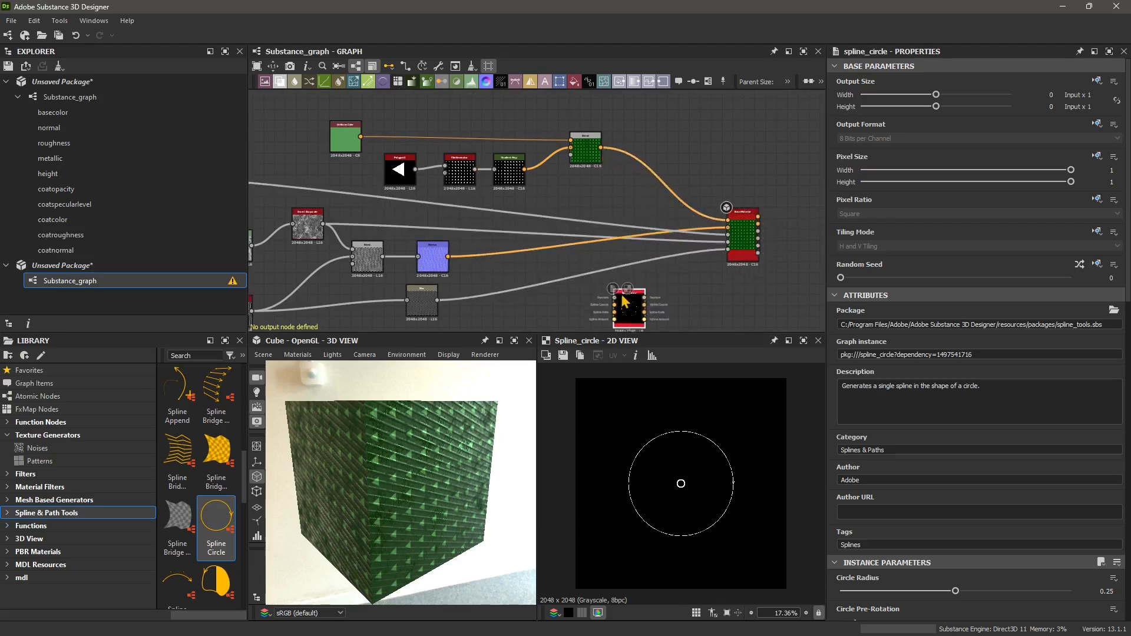
Set the Spline Circle's Circle Radius to 0.15.
scroll(623, 298, "up", 5)
scroll(874, 434, "down", 5)
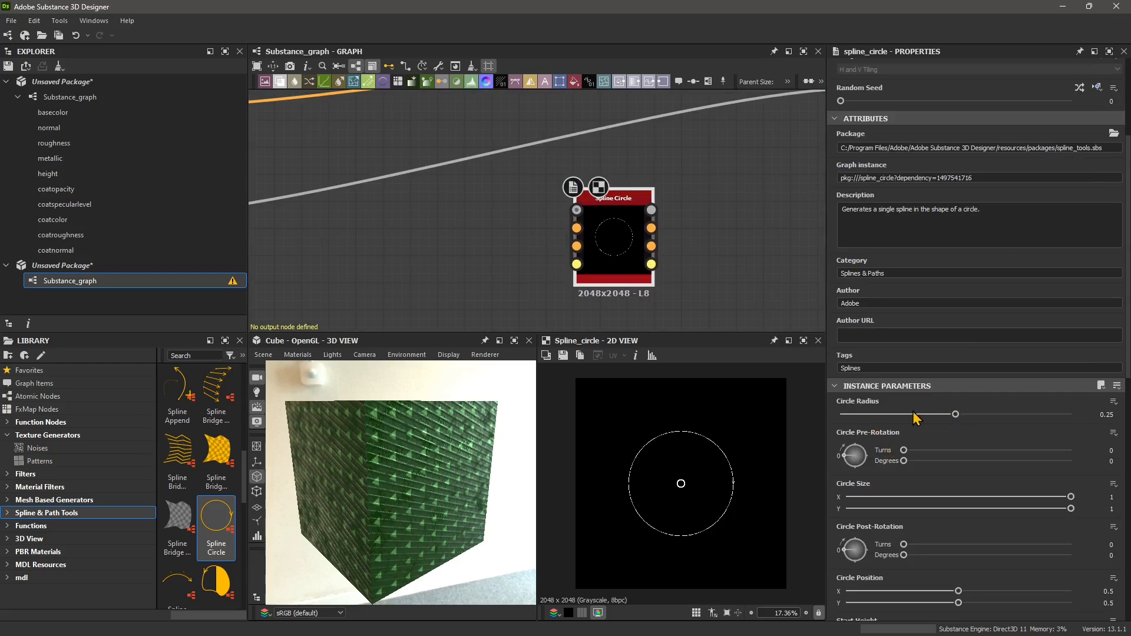
left_click_drag(949, 415, 903, 415)
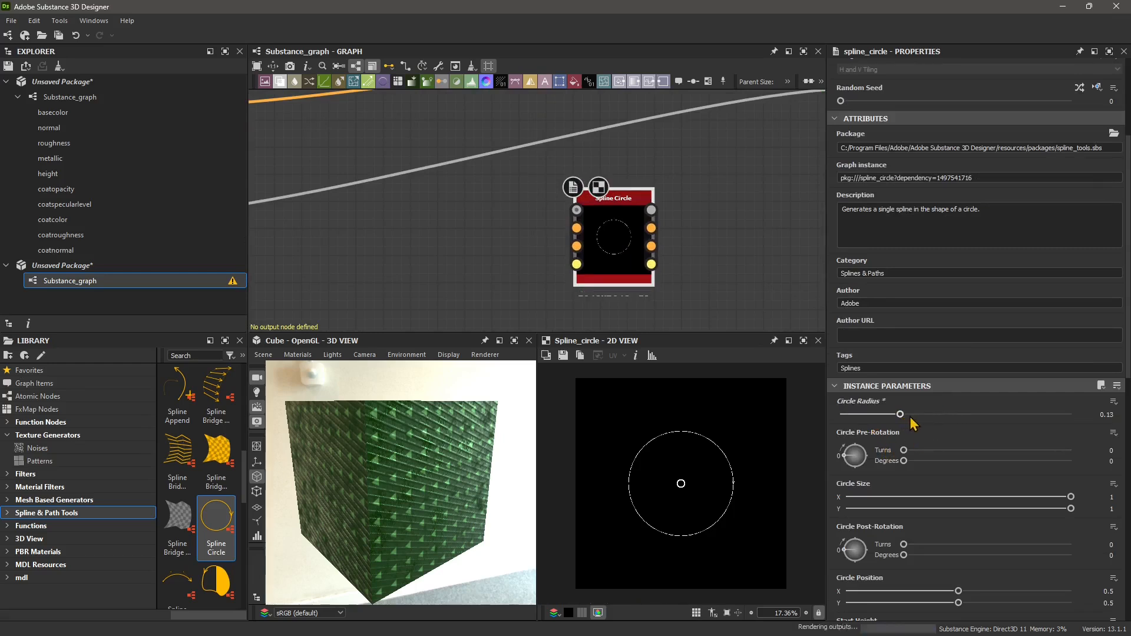
Set the Spline Circle's Start Thickness to 0.316 and End Thickness to 0.332.
scroll(899, 485, "down", 5)
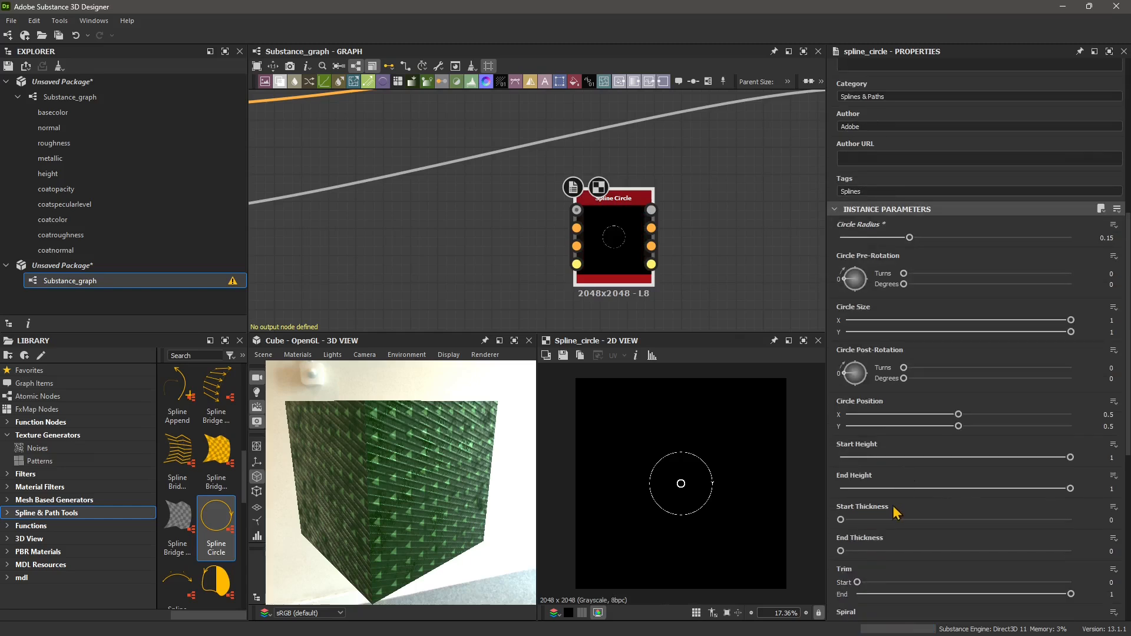
left_click_drag(841, 521, 913, 522)
left_click_drag(841, 551, 917, 548)
Turn the circle into a spiral with Spiral at 0.46 and Spiral Turns at 7.35.
scroll(919, 551, "down", 4)
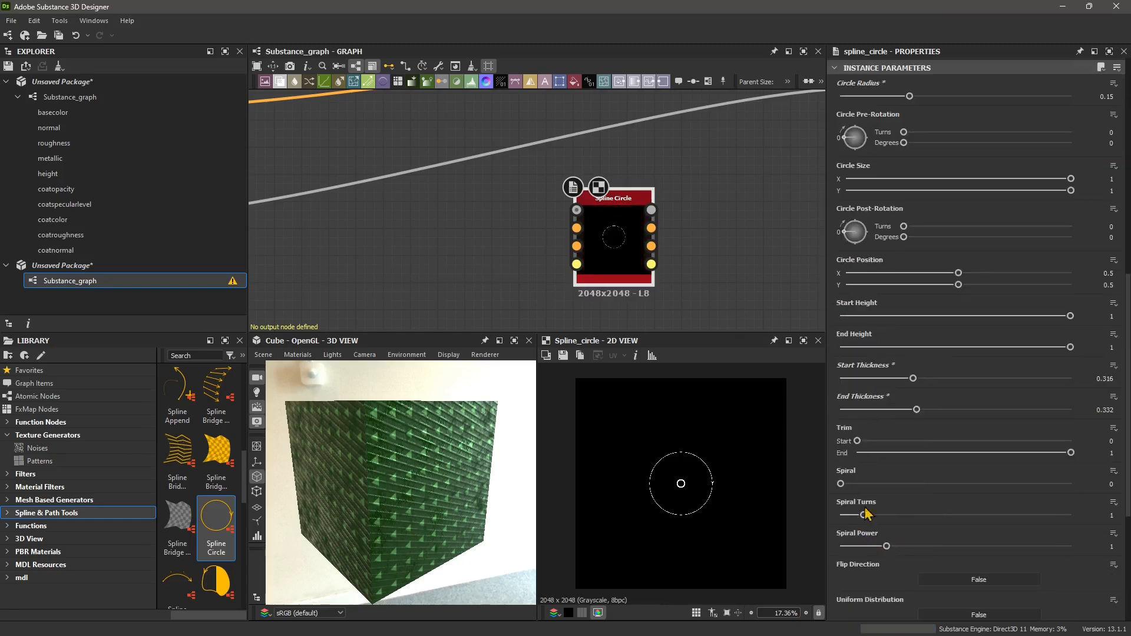
left_click_drag(840, 483, 946, 485)
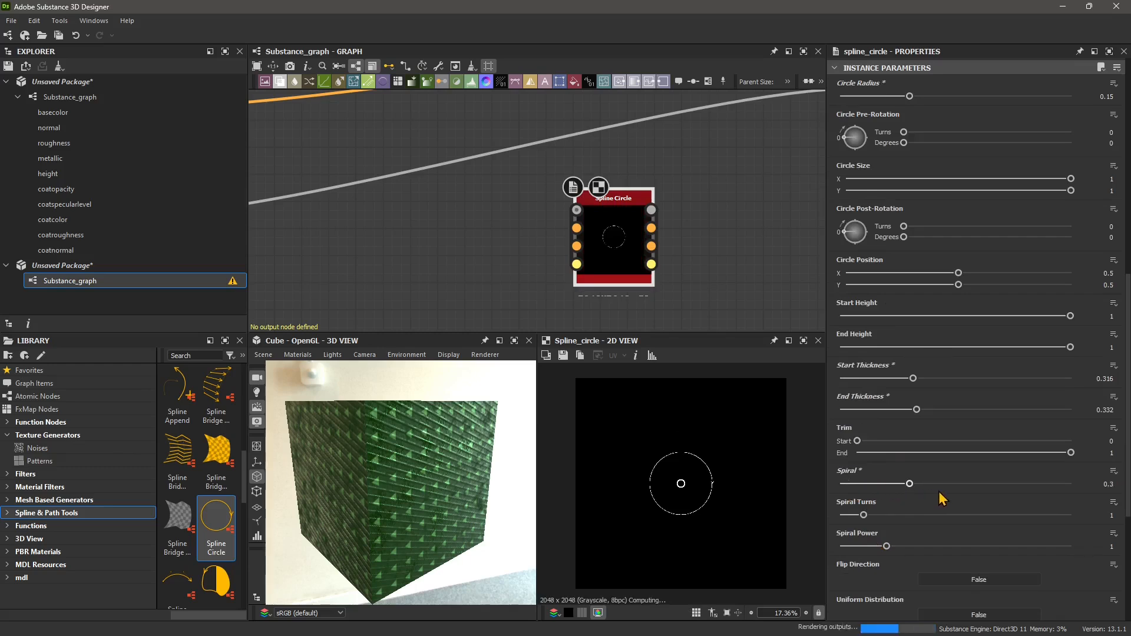
left_click_drag(863, 517, 1009, 517)
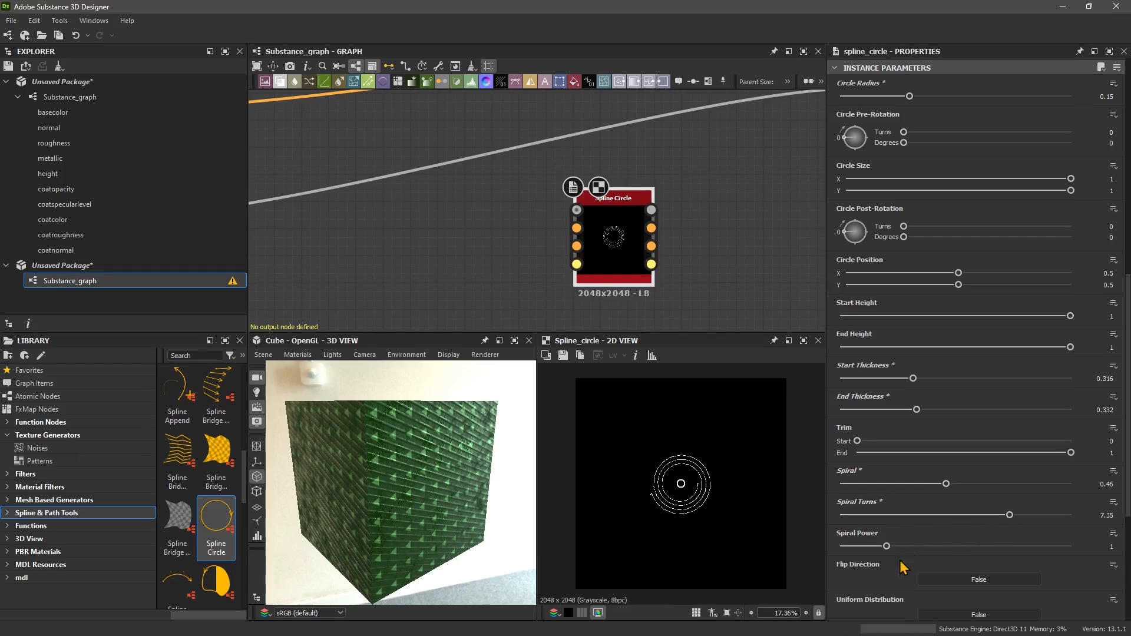
Raise the Spline Circle's Start Thickness to 1 and its End Thickness to 0.878.
scroll(904, 563, "down", 2)
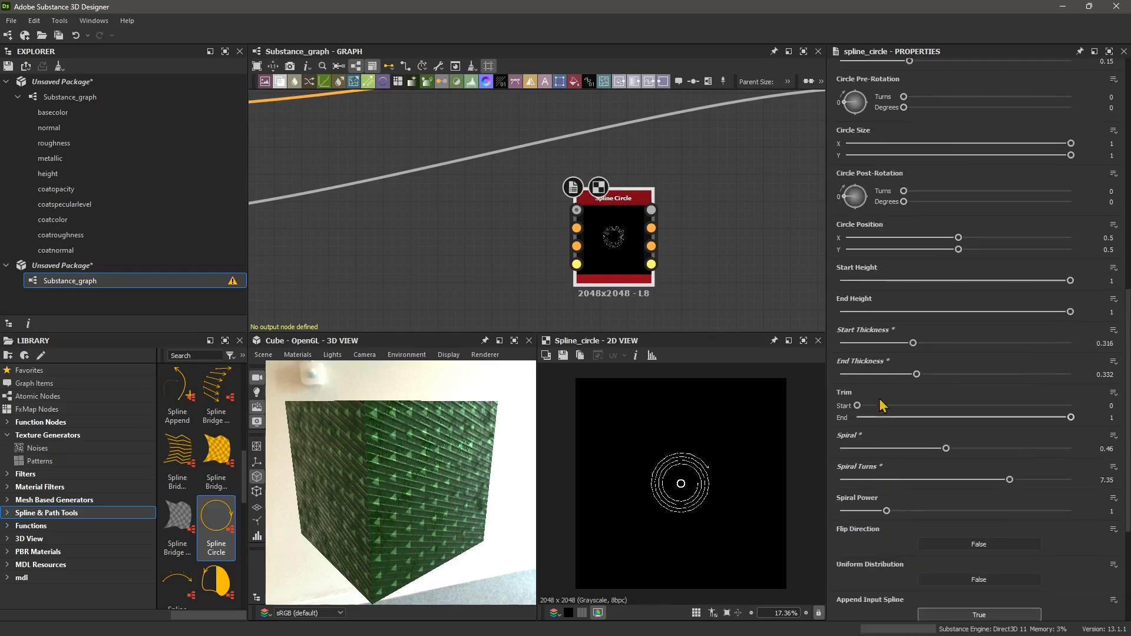
left_click_drag(916, 342, 1076, 344)
left_click_drag(916, 374, 1043, 376)
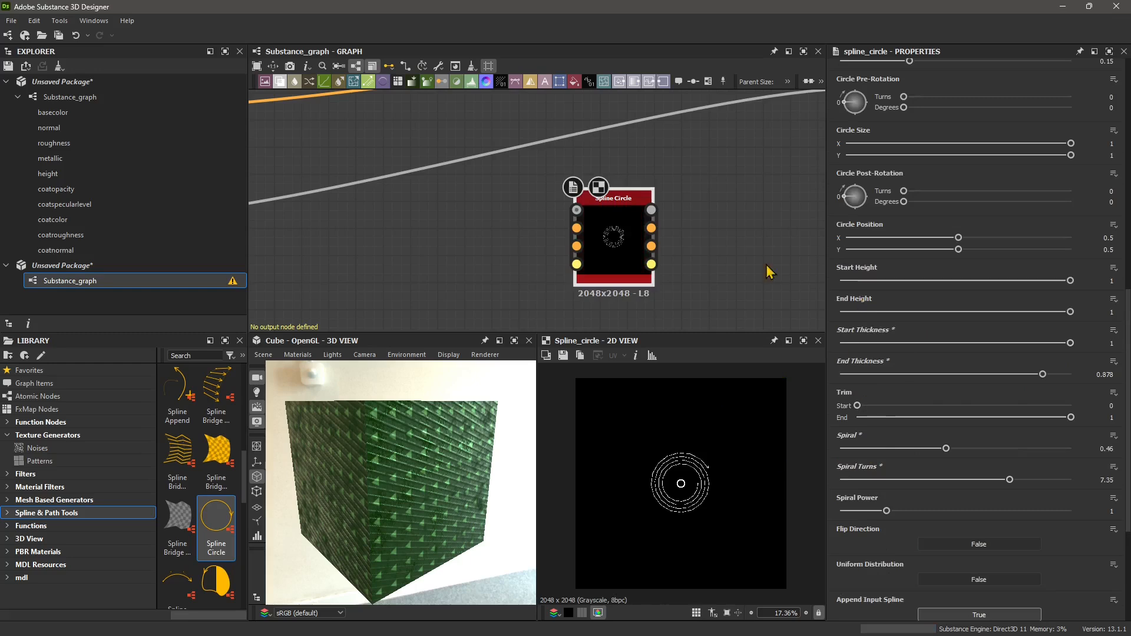
Try a higher Trim Start on the Spline Circle and return it to 0.
left_click(878, 407)
left_click_drag(969, 408, 797, 417)
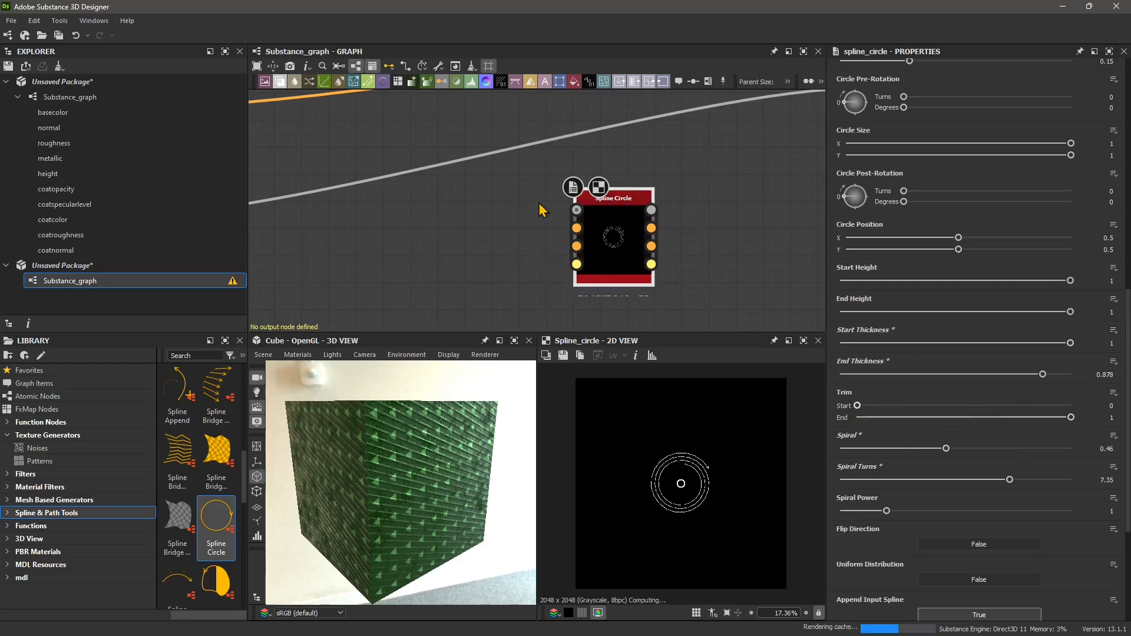
scroll(529, 206, "up", 1)
scroll(611, 236, "down", 1)
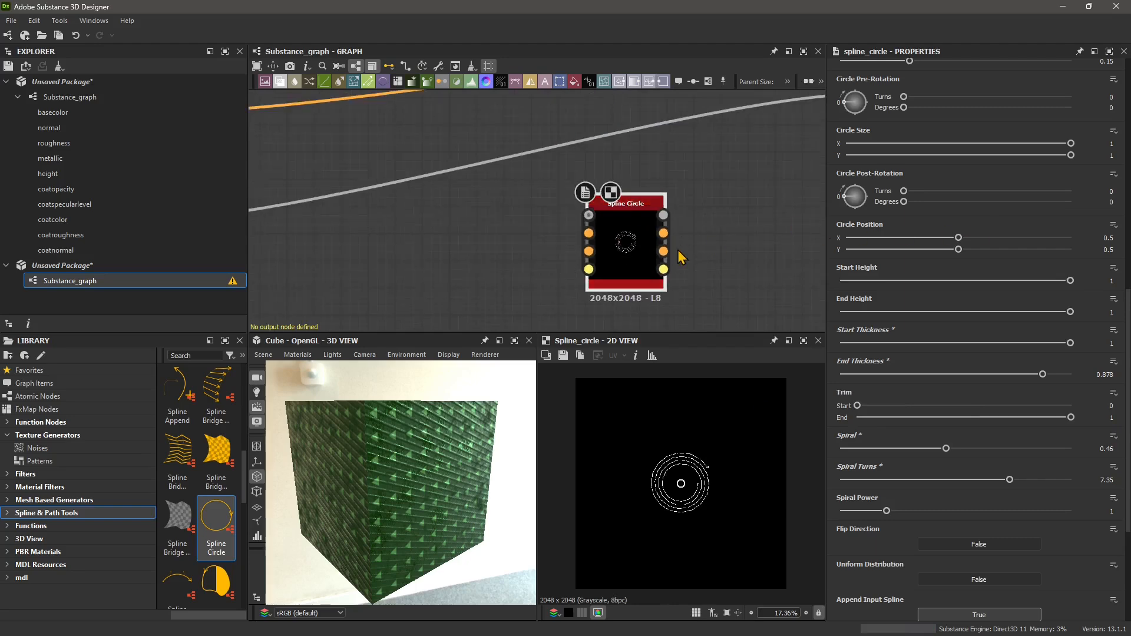
Connect the Spline Circle's Preview output to the fifth and fourth inputs of Base Material, replacing their existing links.
scroll(670, 257, "down", 5)
middle_click_drag(670, 257, 585, 283)
scroll(586, 283, "up", 1)
scroll(612, 277, "up", 2)
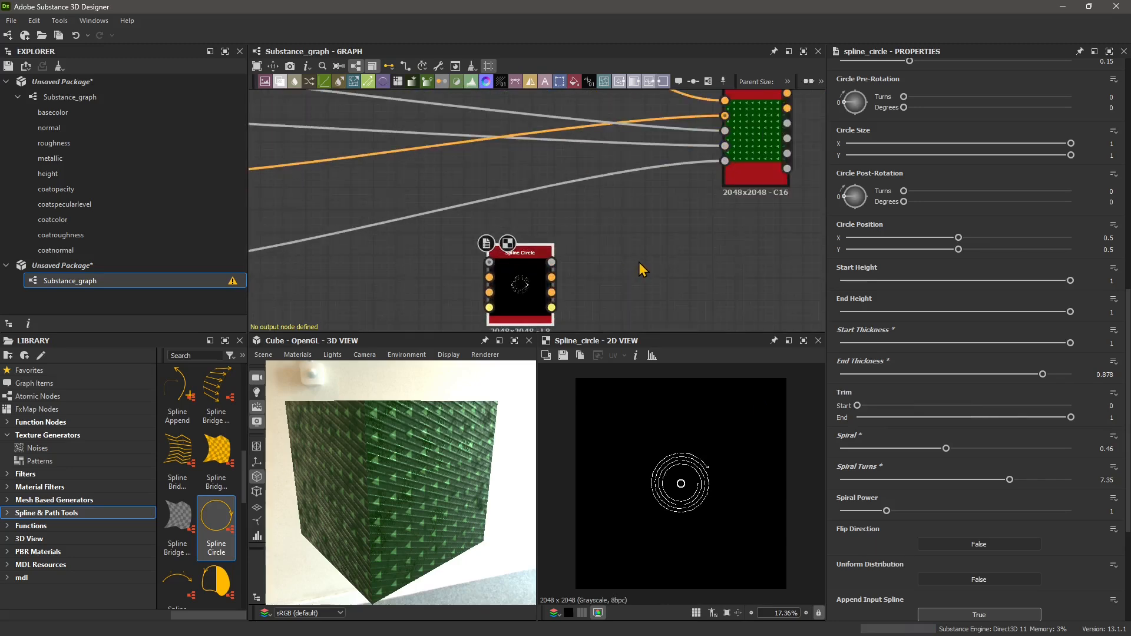
scroll(716, 183, "up", 3)
middle_click_drag(678, 180, 654, 280)
scroll(674, 237, "down", 1)
scroll(655, 210, "down", 2)
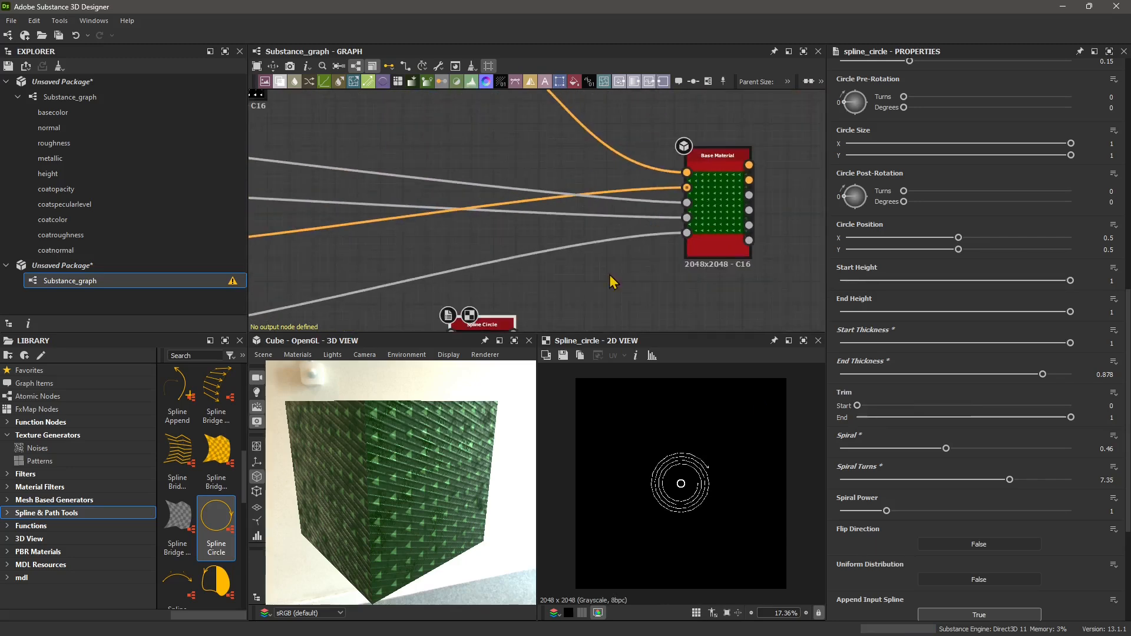
middle_click_drag(615, 236, 615, 204)
left_click_drag(646, 243, 687, 201)
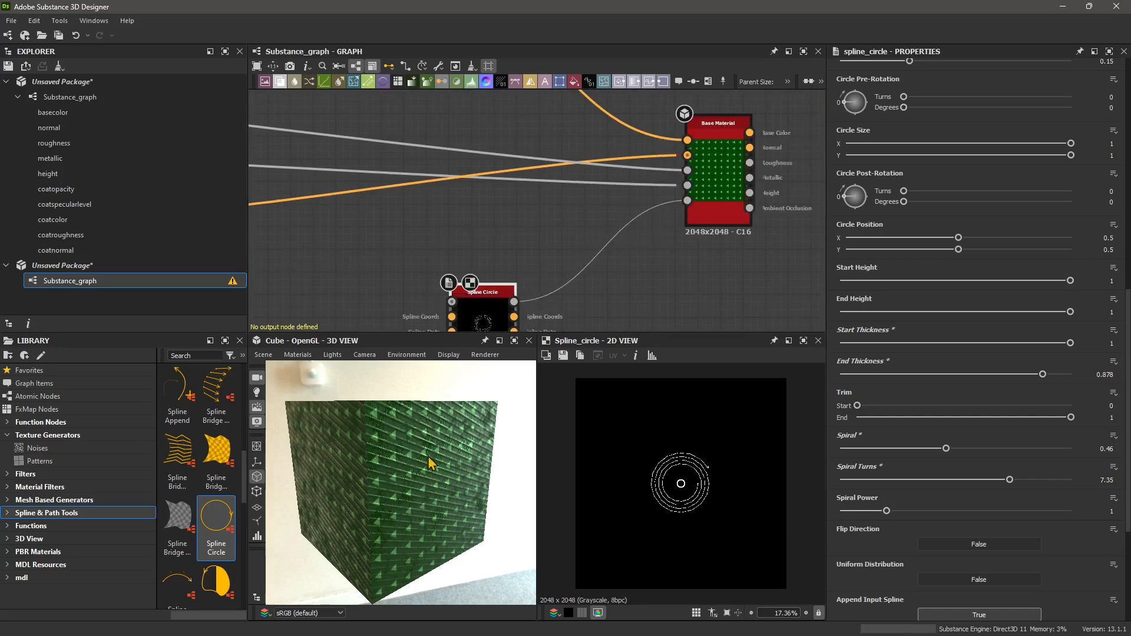
scroll(632, 209, "up", 1)
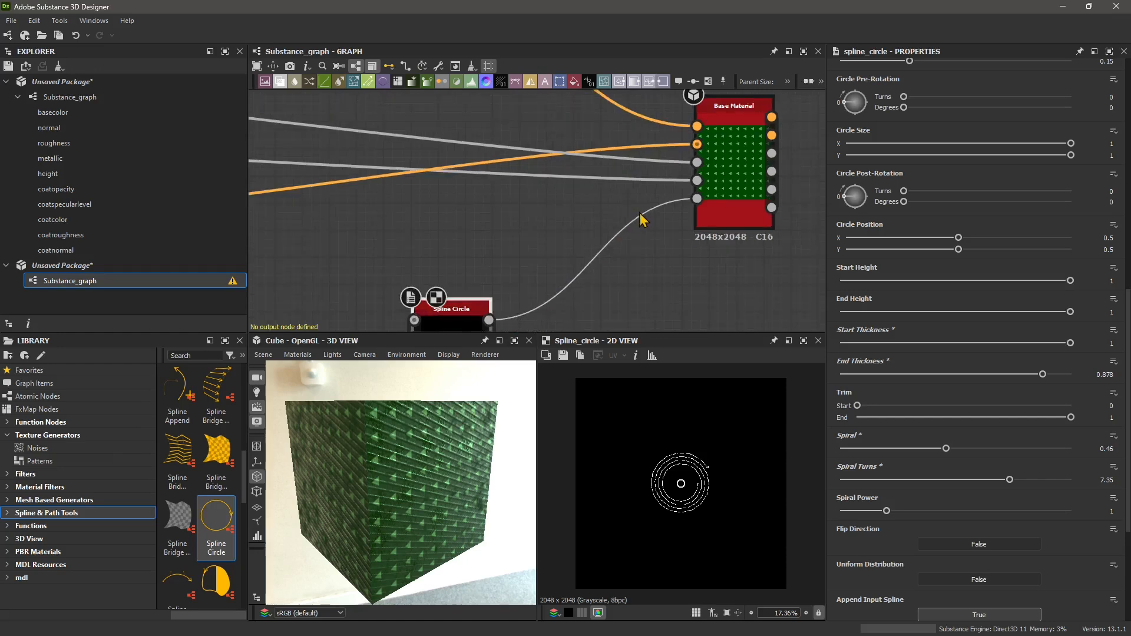
left_click_drag(489, 319, 697, 180)
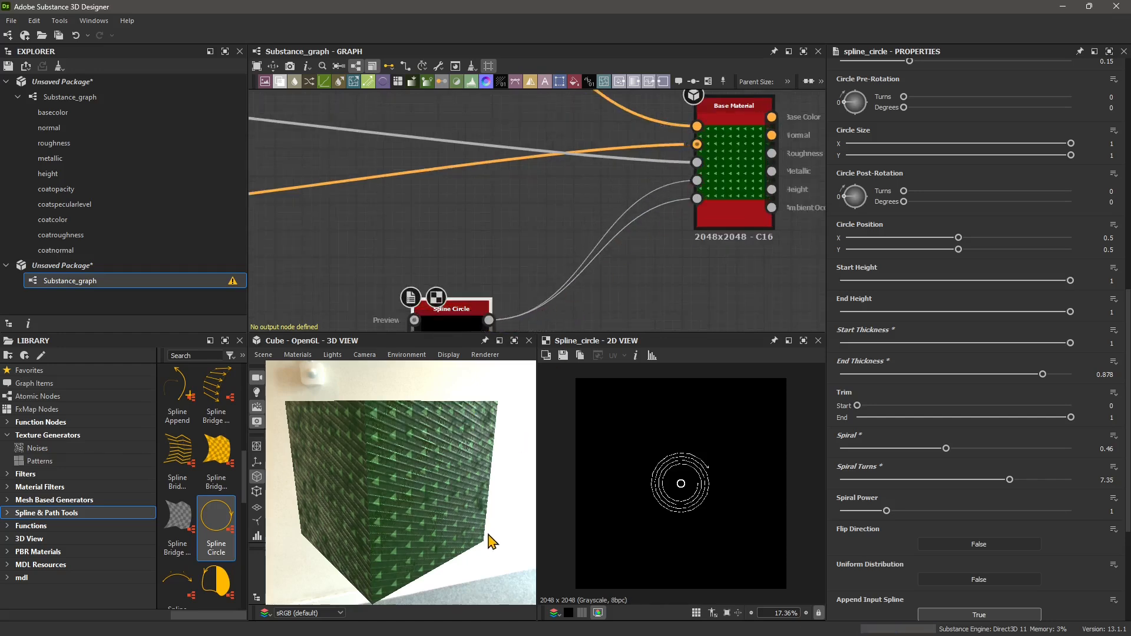
Try connecting the Spline Circle's Preview output to the third input of Base Material.
left_click_drag(471, 368, 419, 489)
scroll(410, 473, "up", 5)
scroll(420, 501, "up", 3)
middle_click_drag(605, 236, 593, 214)
left_click_drag(477, 298, 685, 140)
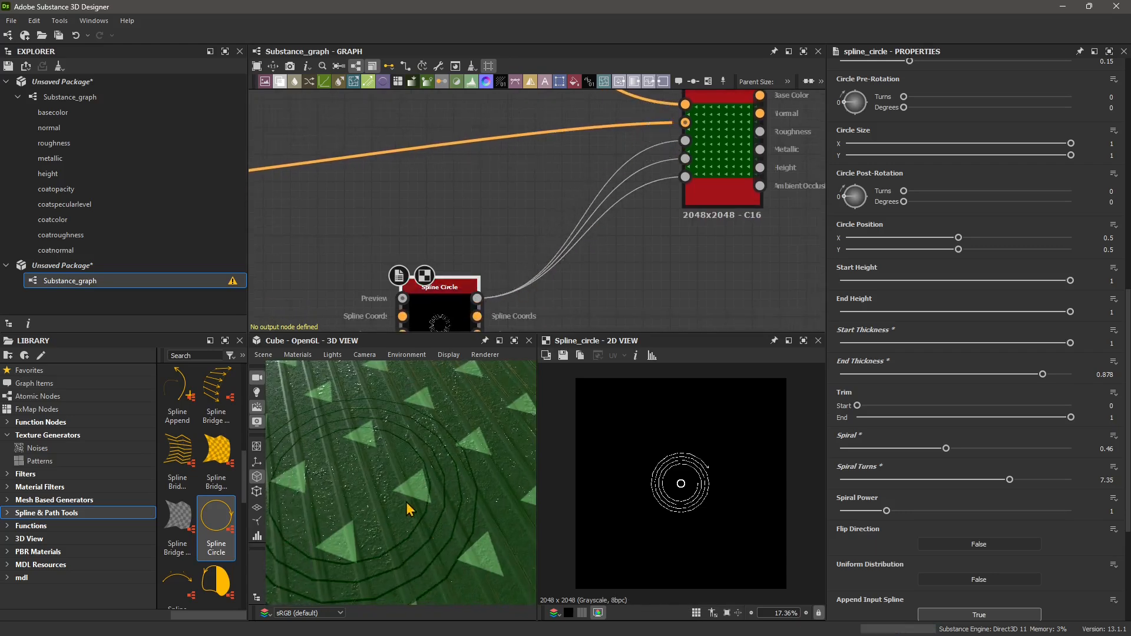
scroll(409, 512, "down", 3)
left_click_drag(413, 501, 491, 457)
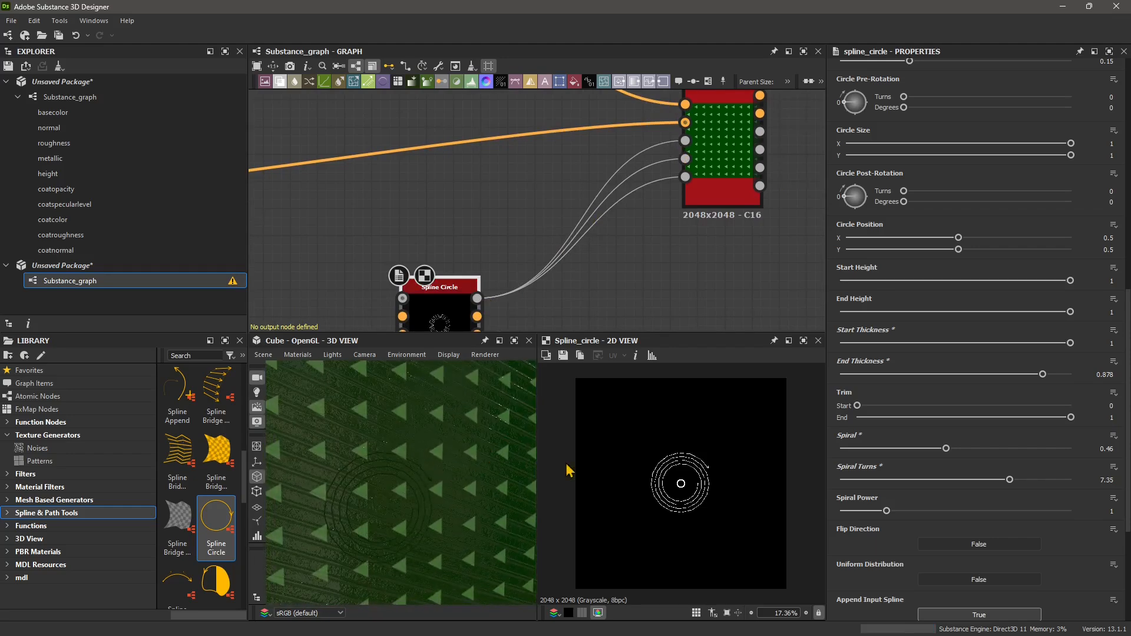
scroll(606, 206, "down", 4)
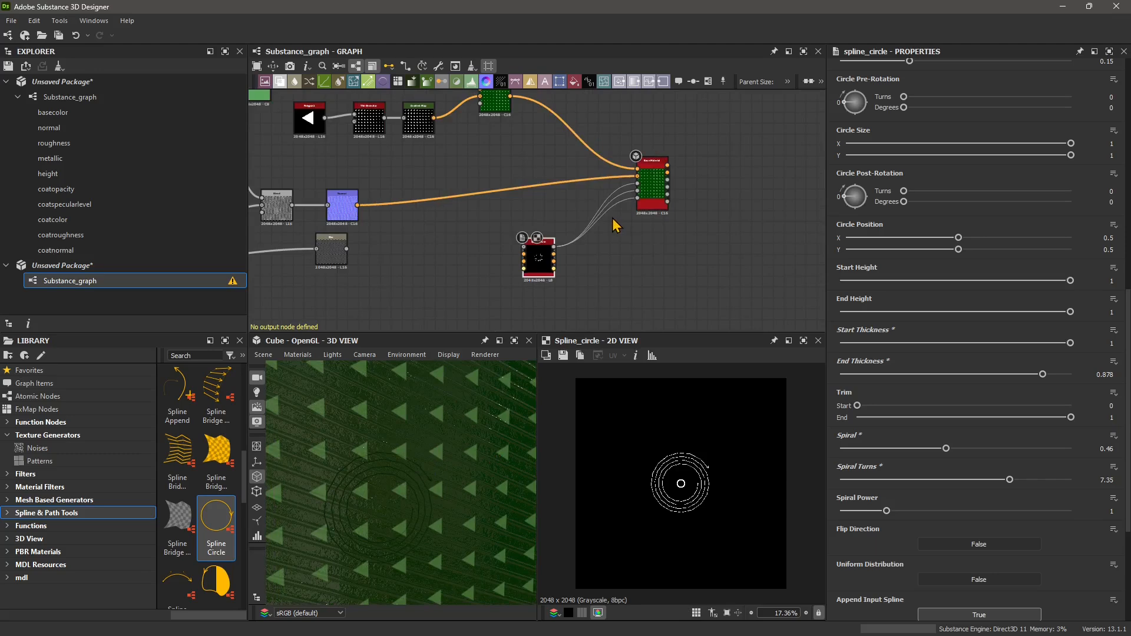
Undo the Spline Circle's links to Base Material and remove the Spline Circle node from the graph.
key("ctrl+z")
key("ctrl+z")
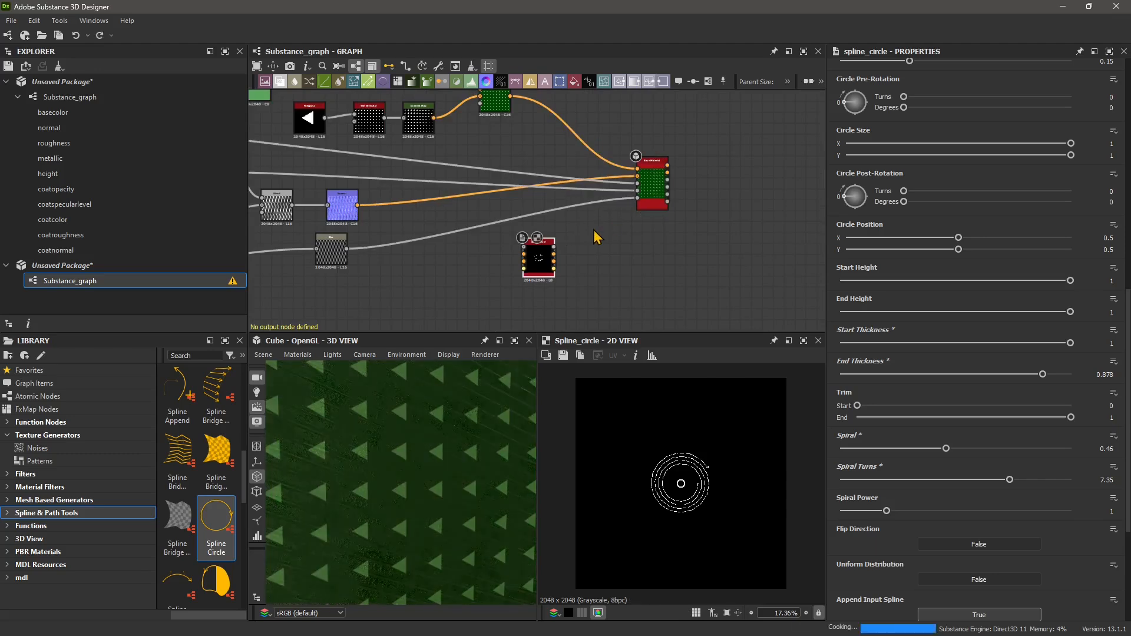
key("ctrl+z")
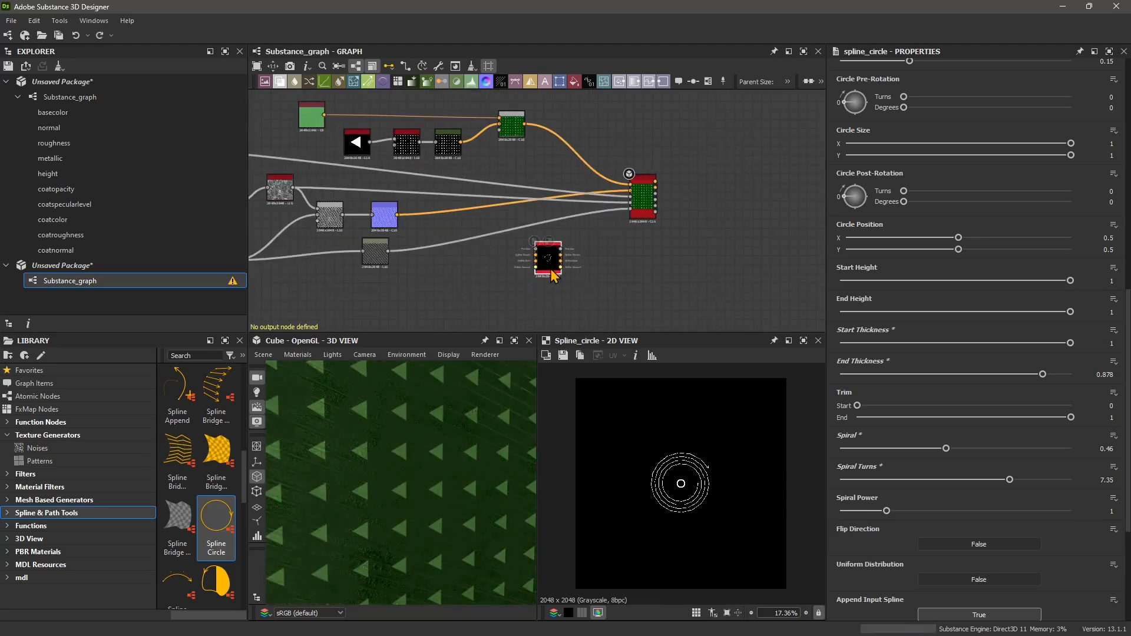
key("ctrl+z")
scroll(504, 480, "down", 5)
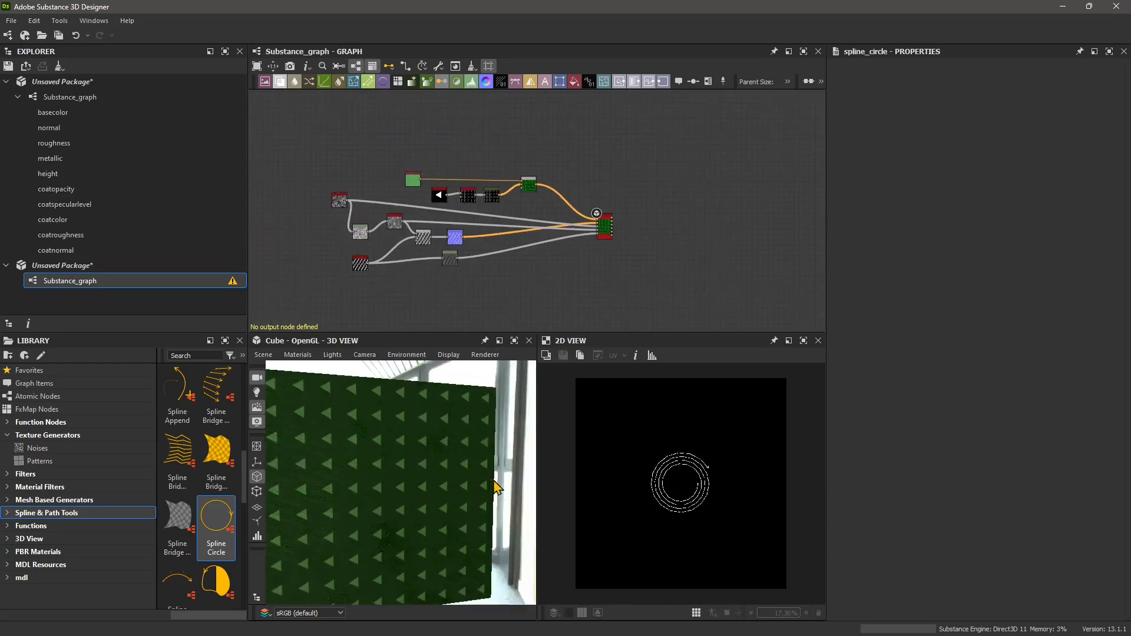
left_click_drag(406, 448, 451, 490)
scroll(611, 495, "up", 1)
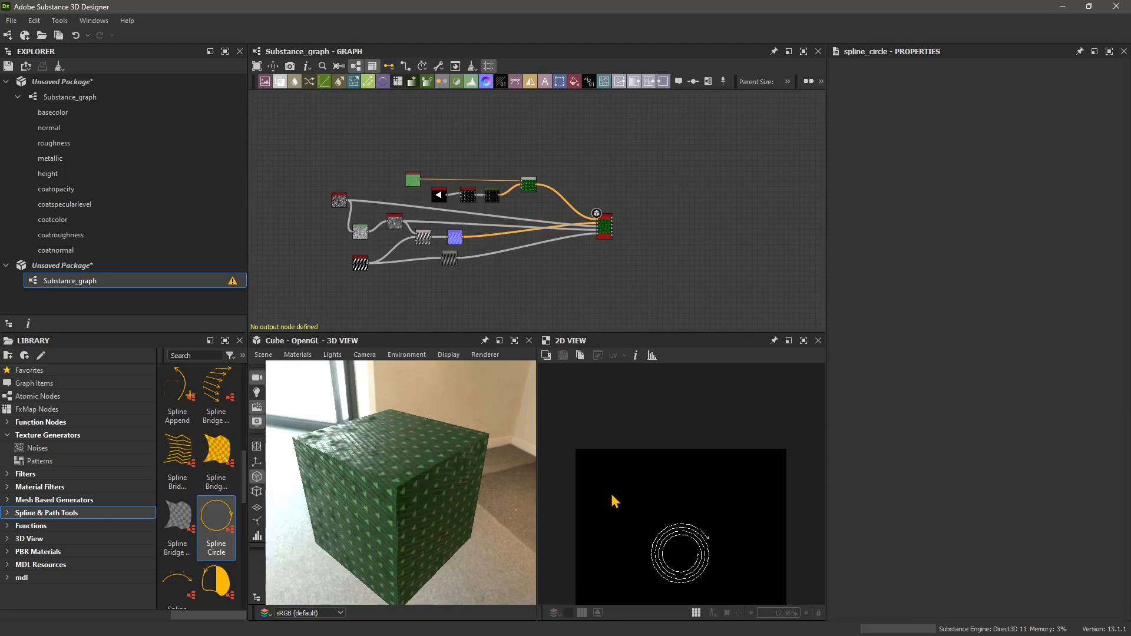
left_click_drag(431, 491, 451, 478)
scroll(500, 224, "up", 5)
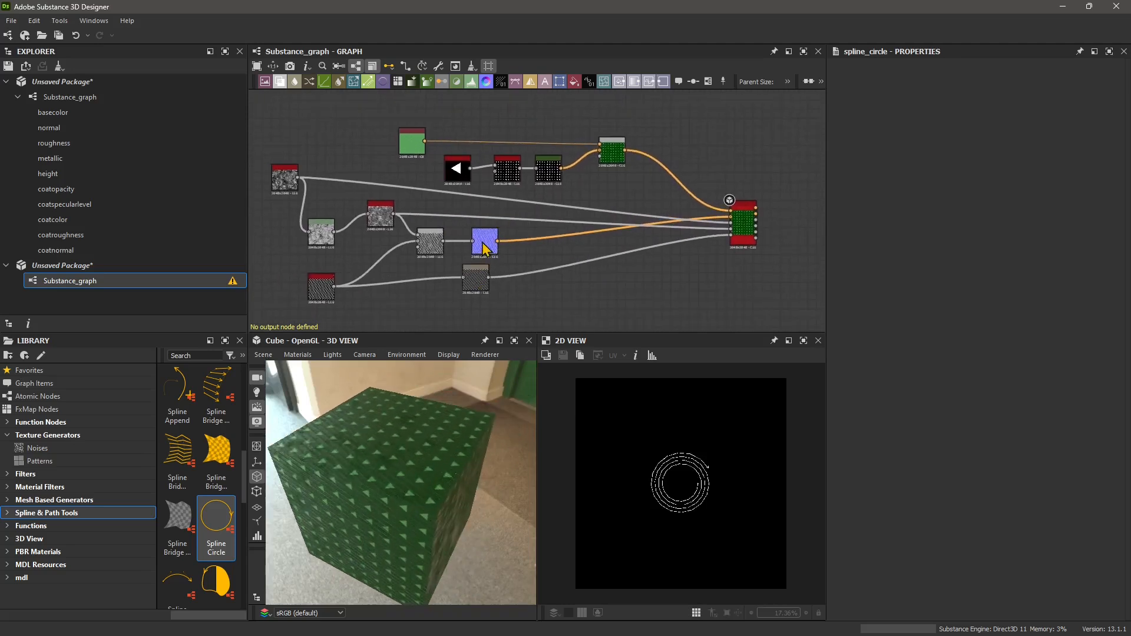
left_click_drag(396, 451, 369, 464)
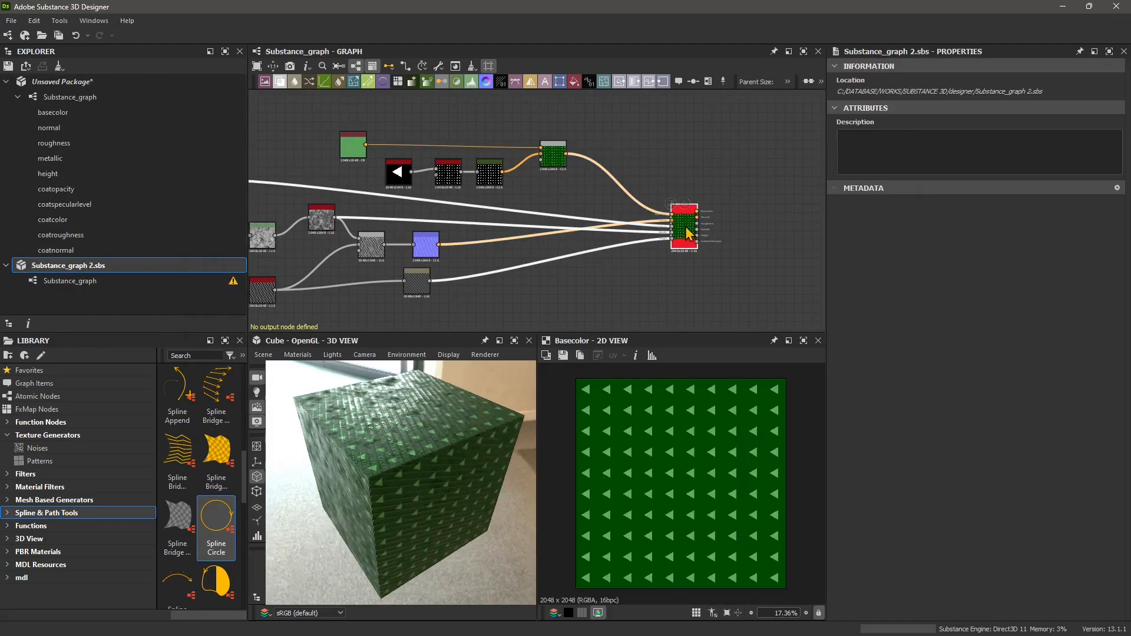
Create output nodes for the Base Material node.
left_click(687, 233)
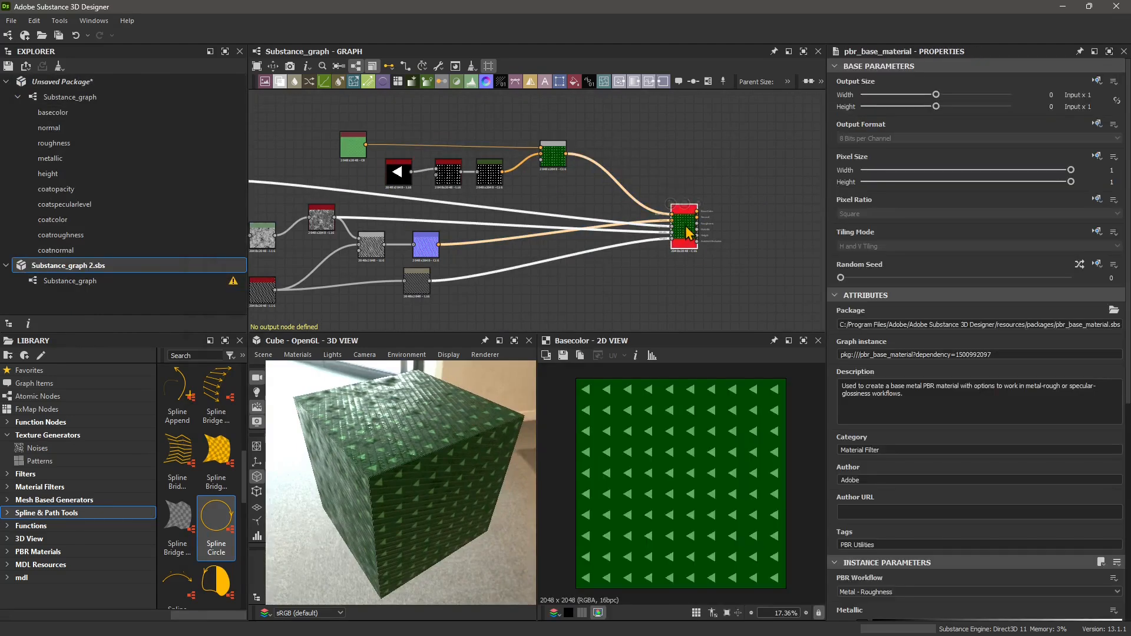
scroll(688, 234, "up", 4)
middle_click_drag(674, 240, 626, 237)
right_click(637, 221)
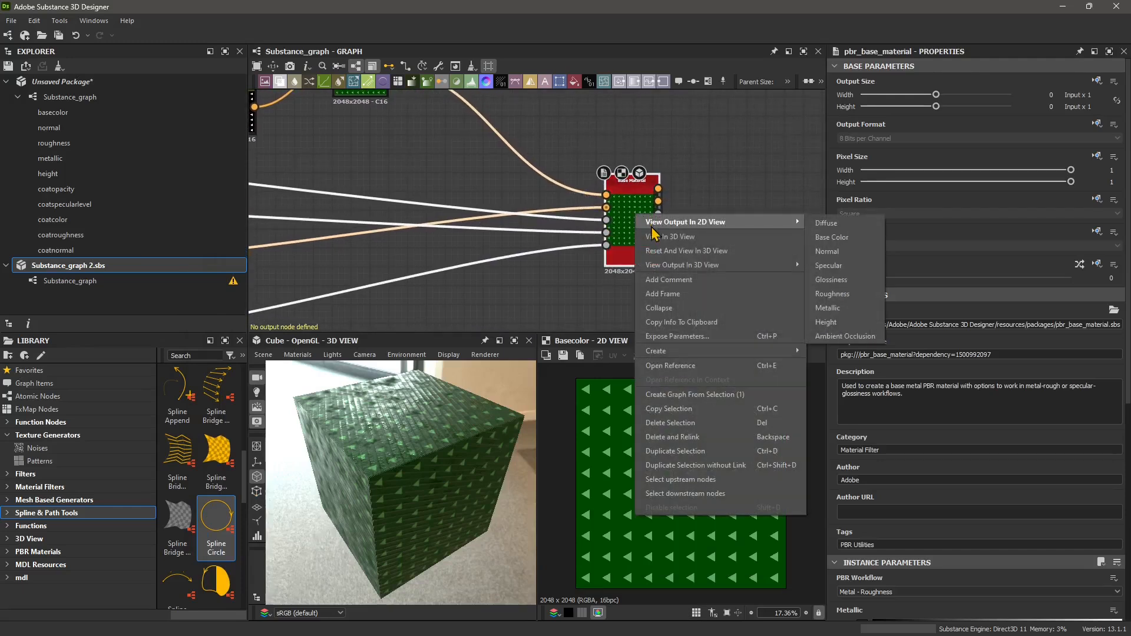
mouse_move(683, 350)
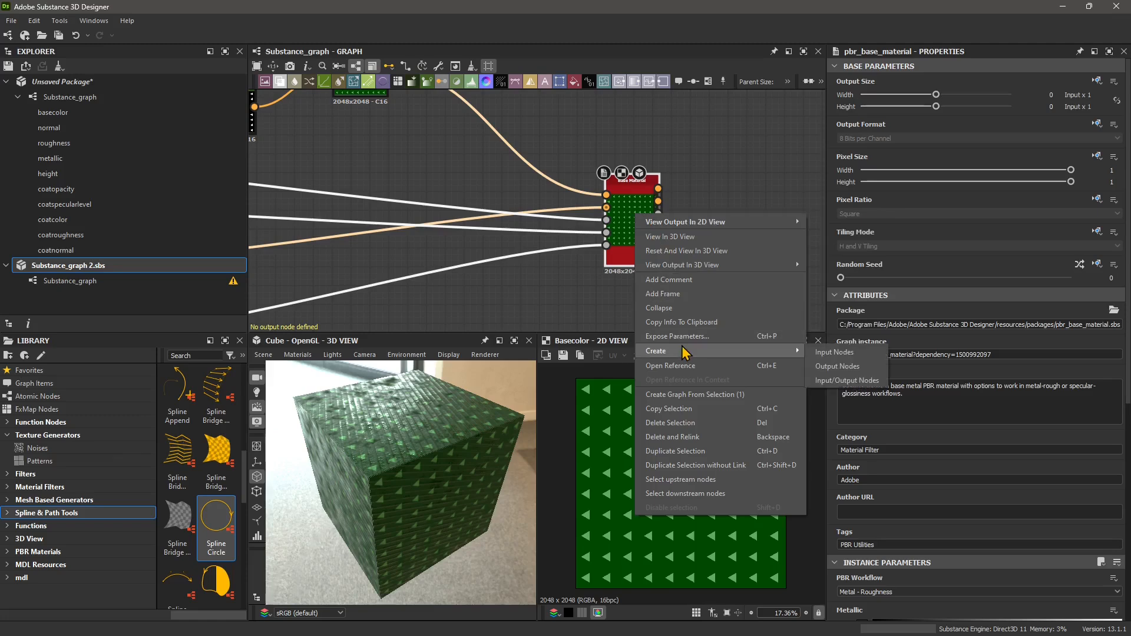
left_click(835, 367)
left_click(532, 335)
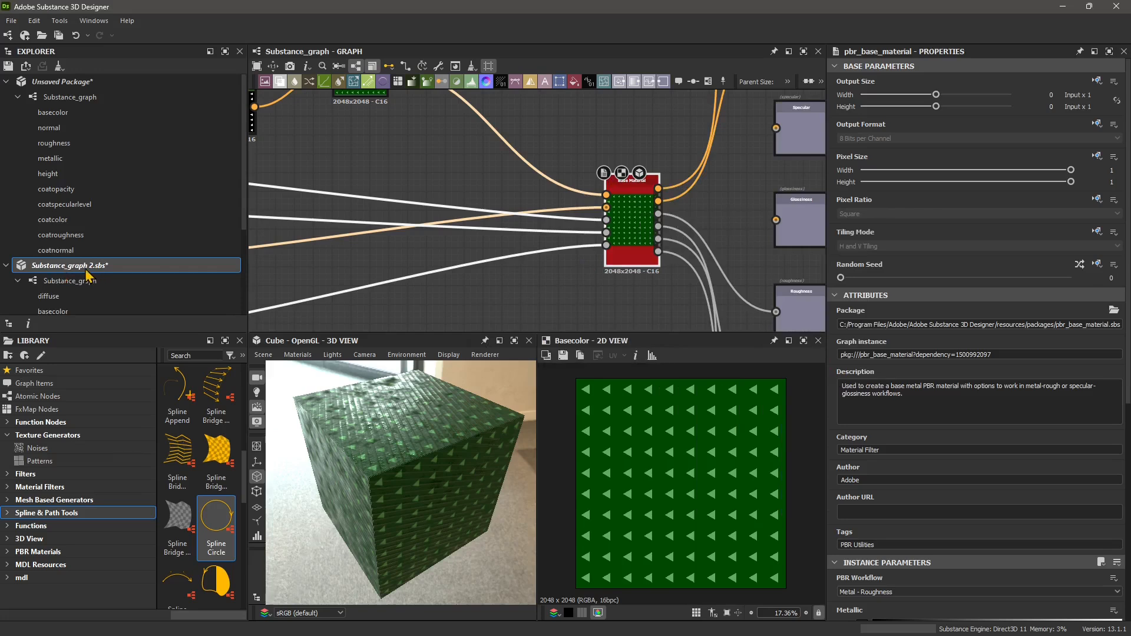
Save the Substance_graph 2.sbs package with its new outputs.
scroll(141, 276, "down", 2)
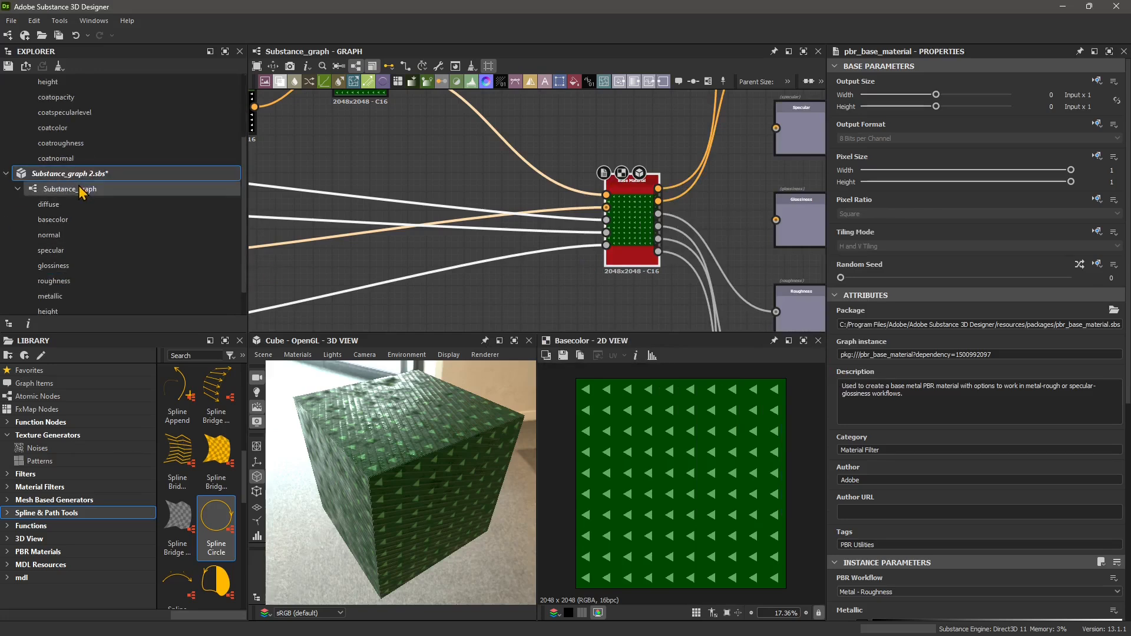
scroll(68, 285, "down", 1)
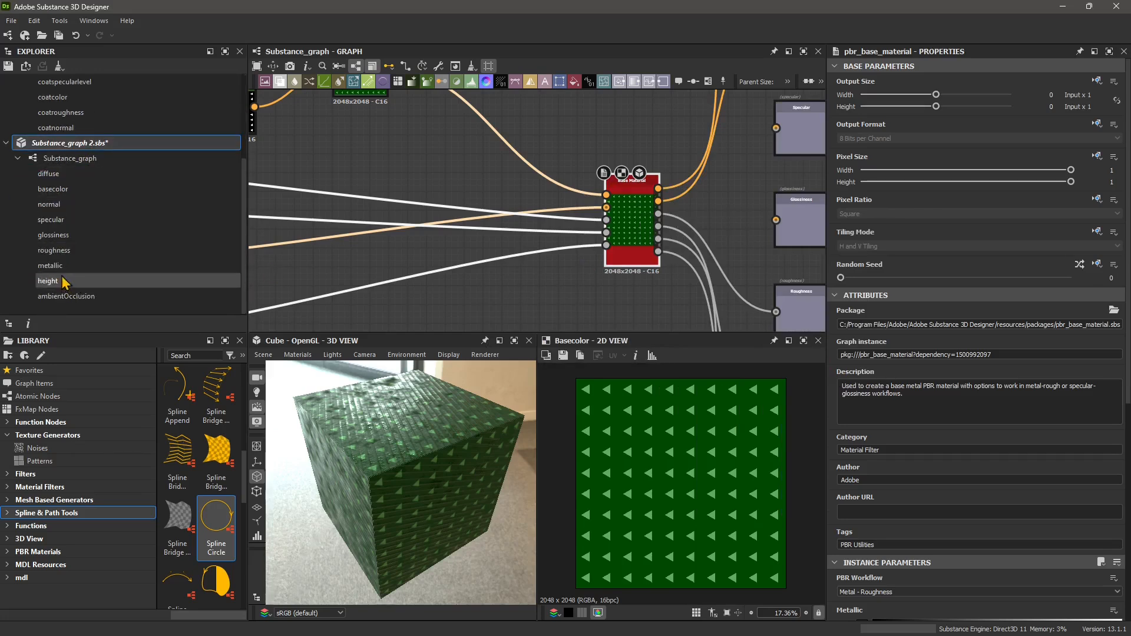
scroll(64, 224, "up", 2)
right_click(88, 236)
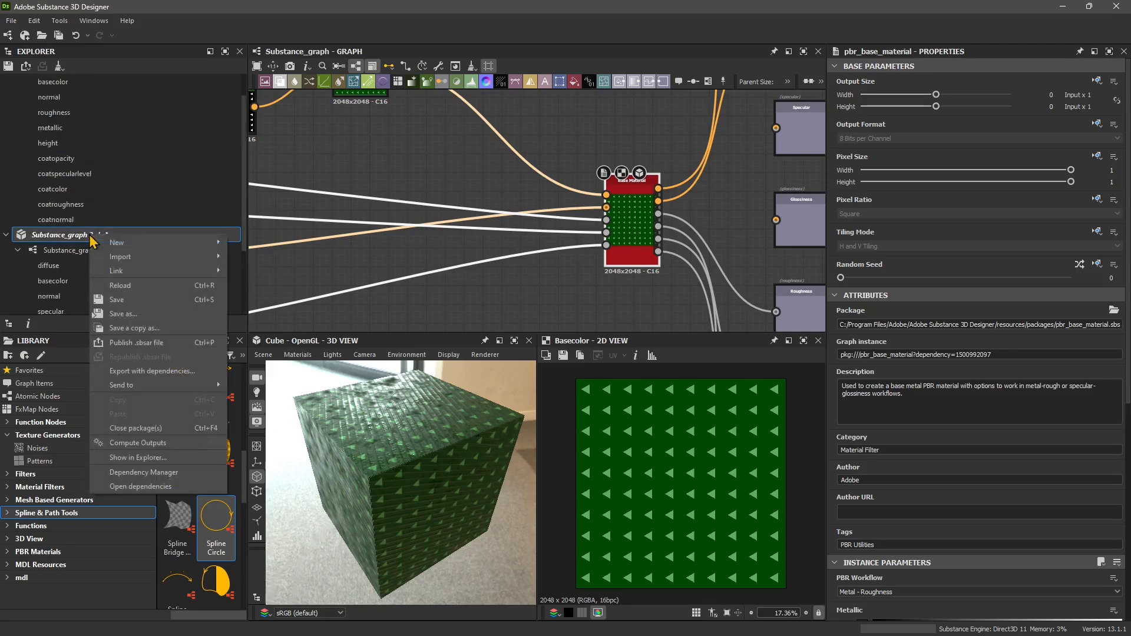
left_click(124, 299)
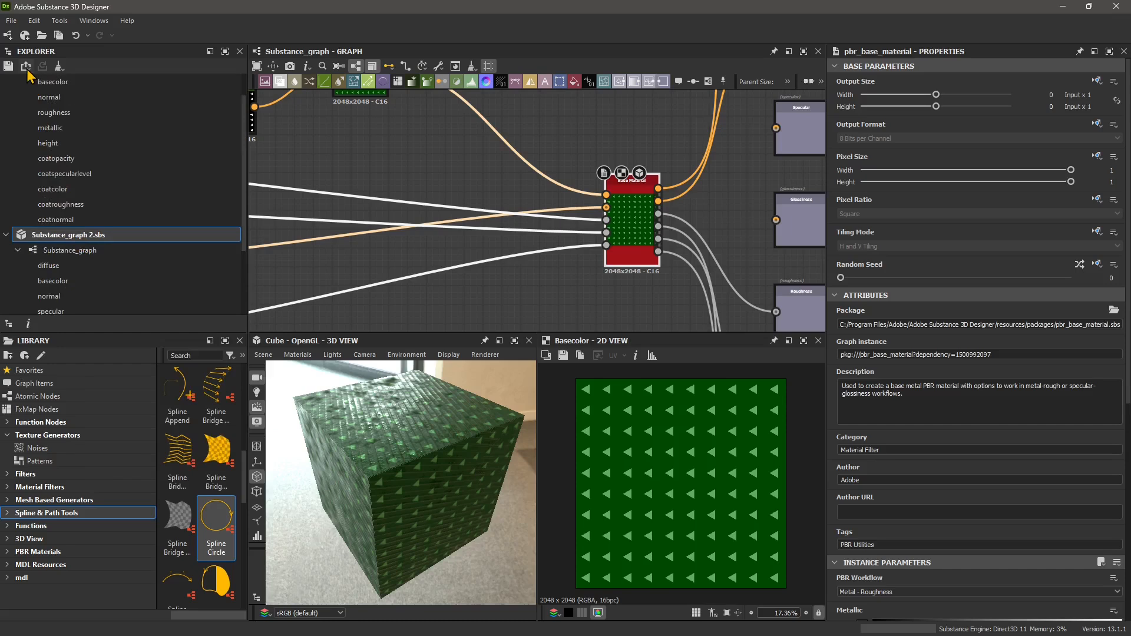
Send the Substance_graph 2.sbs package to Substance 3D Painter.
left_click(26, 66)
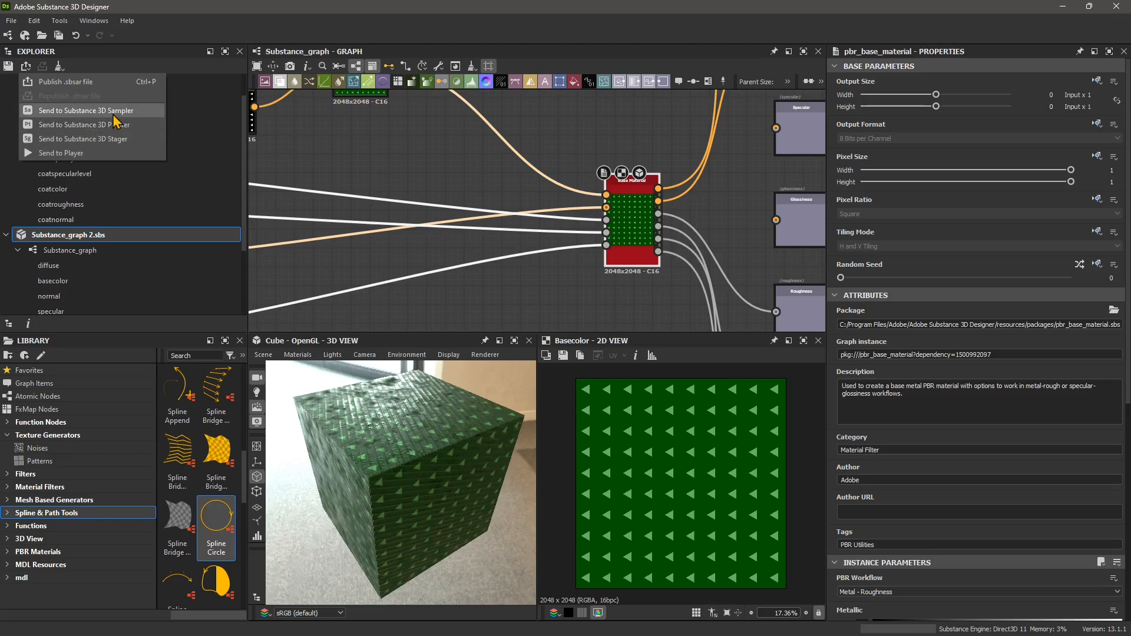
right_click(89, 243)
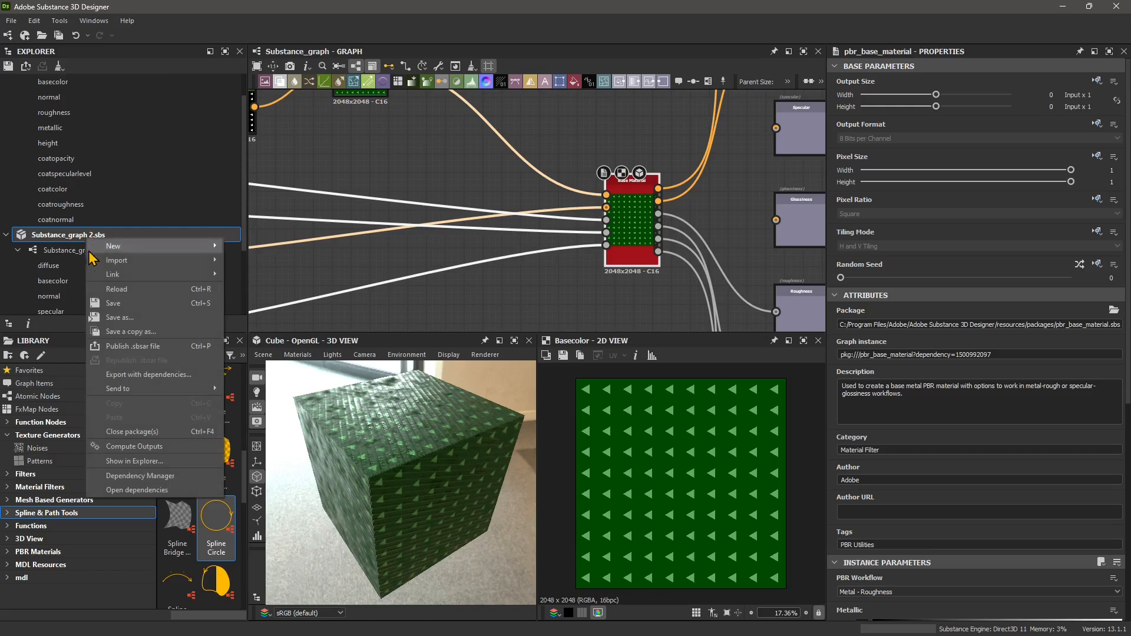
mouse_move(156, 389)
left_click(303, 404)
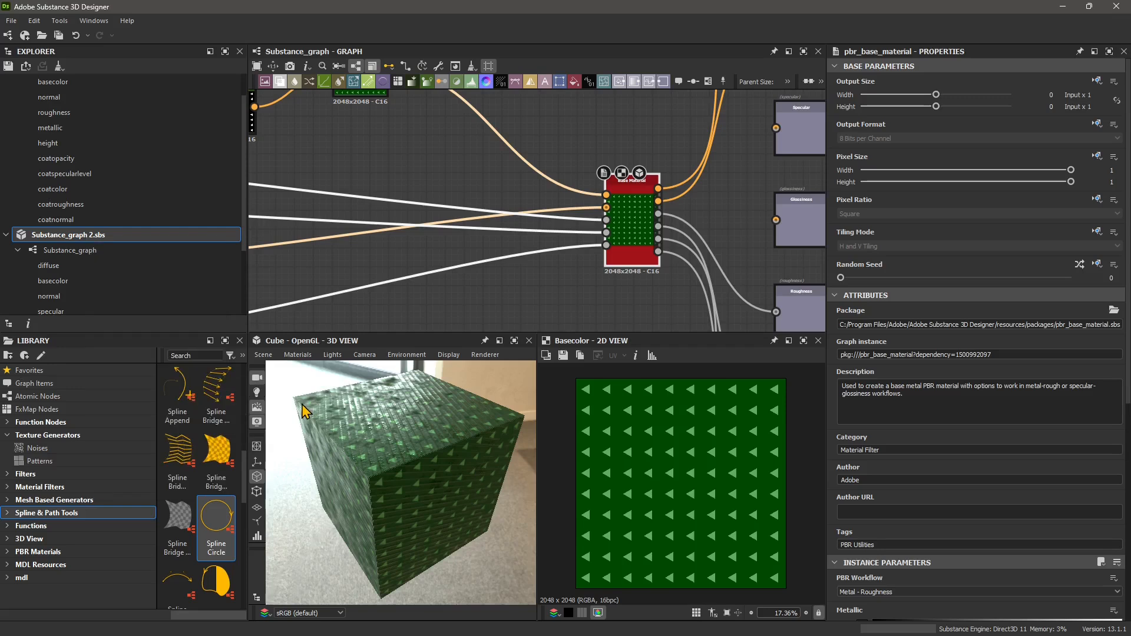
Export all outputs of the Substance_graph in Substance_graph 2.sbs to the designer folder in JPEG format.
left_click(70, 250)
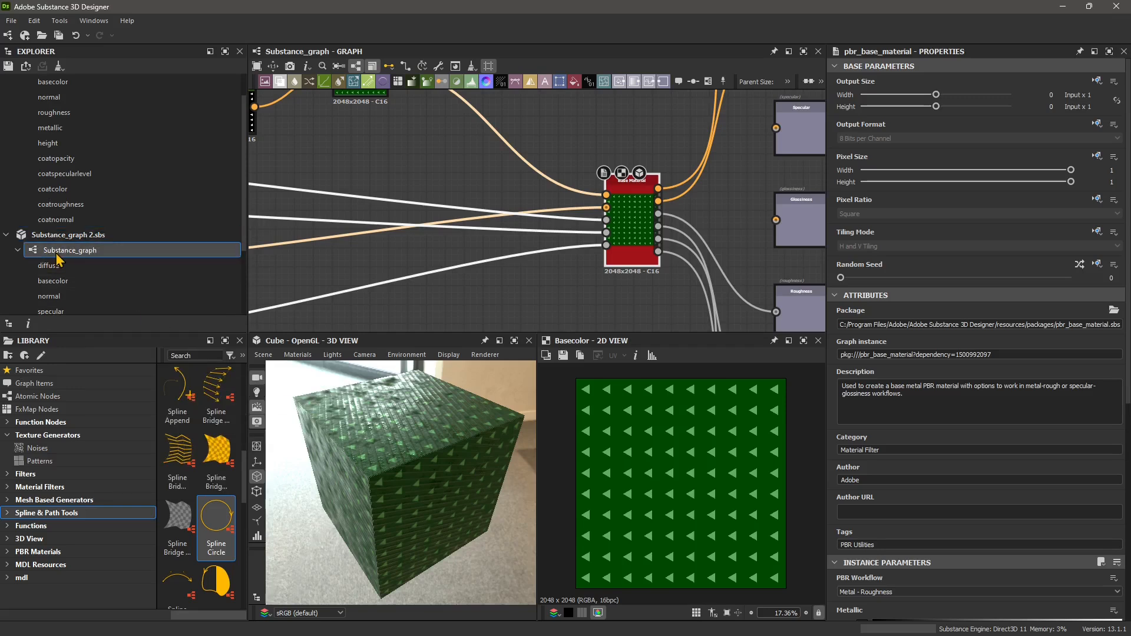
right_click(62, 254)
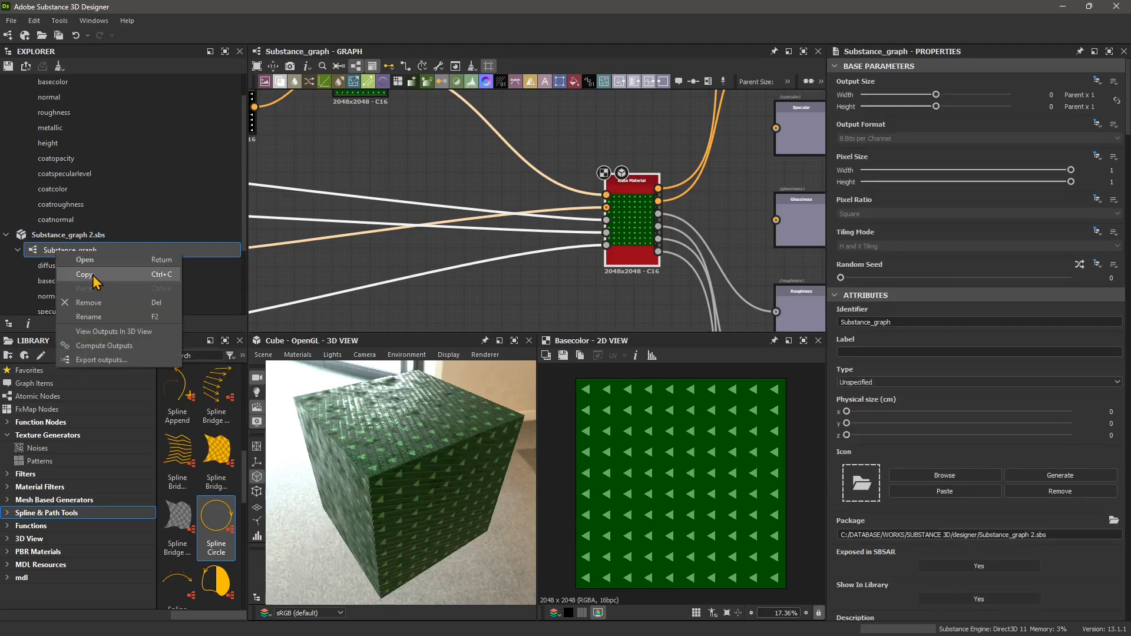
left_click(62, 250)
right_click(46, 255)
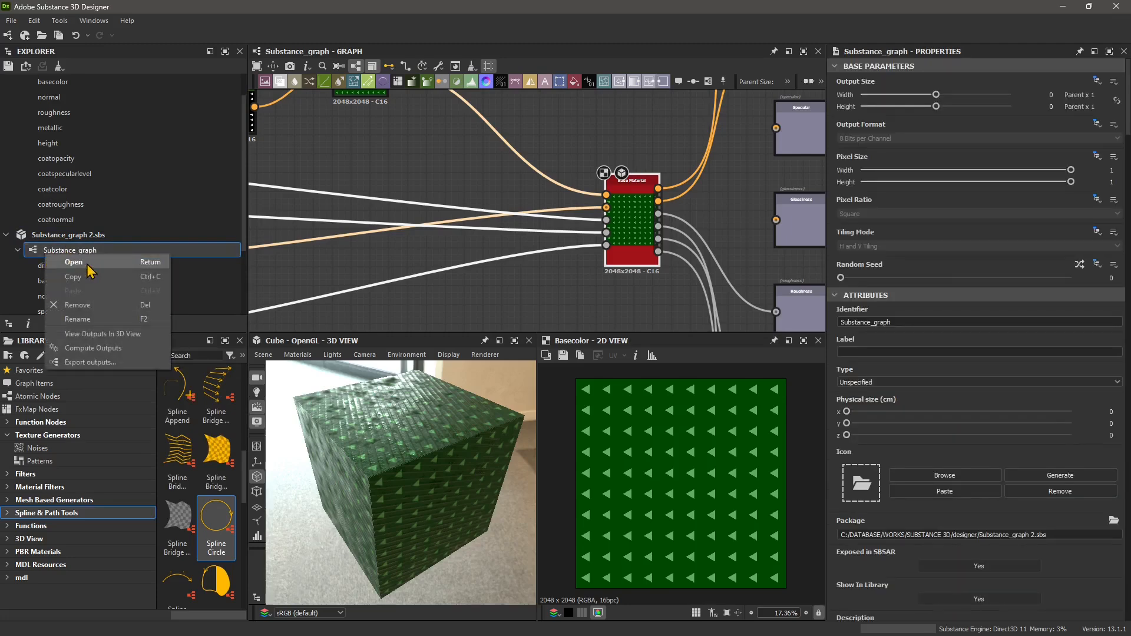
left_click(85, 364)
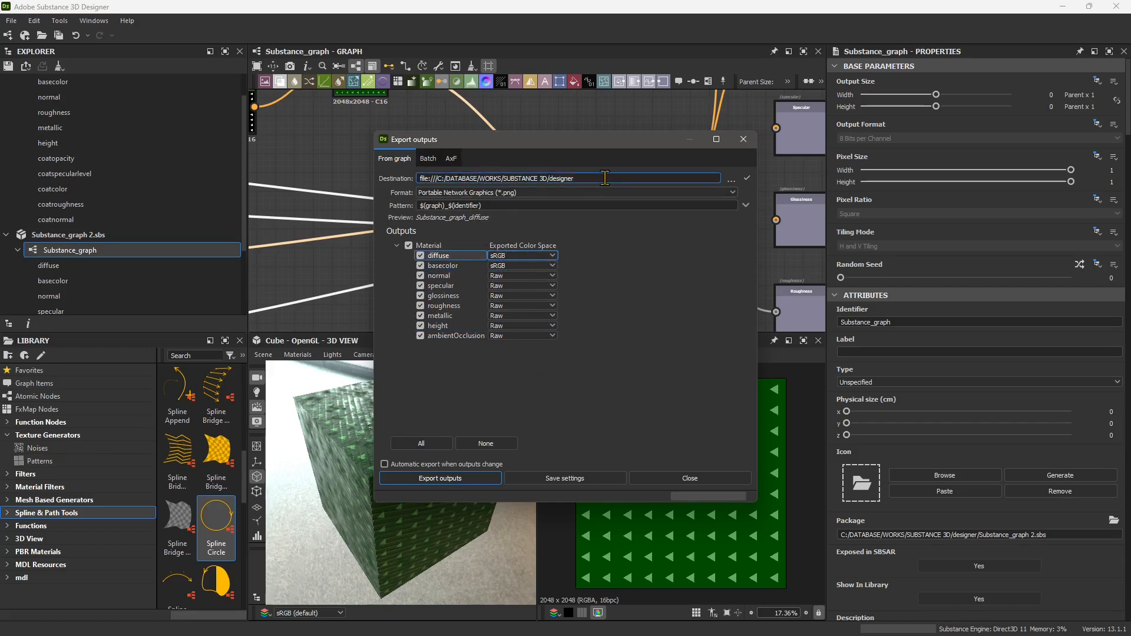
left_click(508, 194)
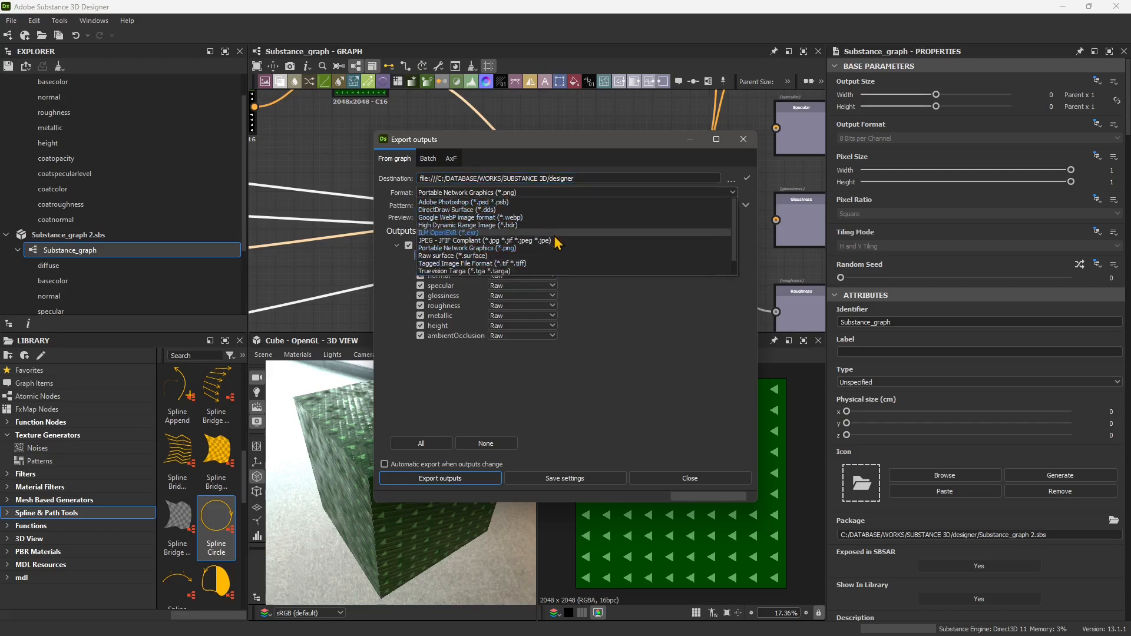
left_click(554, 241)
left_click(519, 265)
left_click(519, 266)
left_click(518, 275)
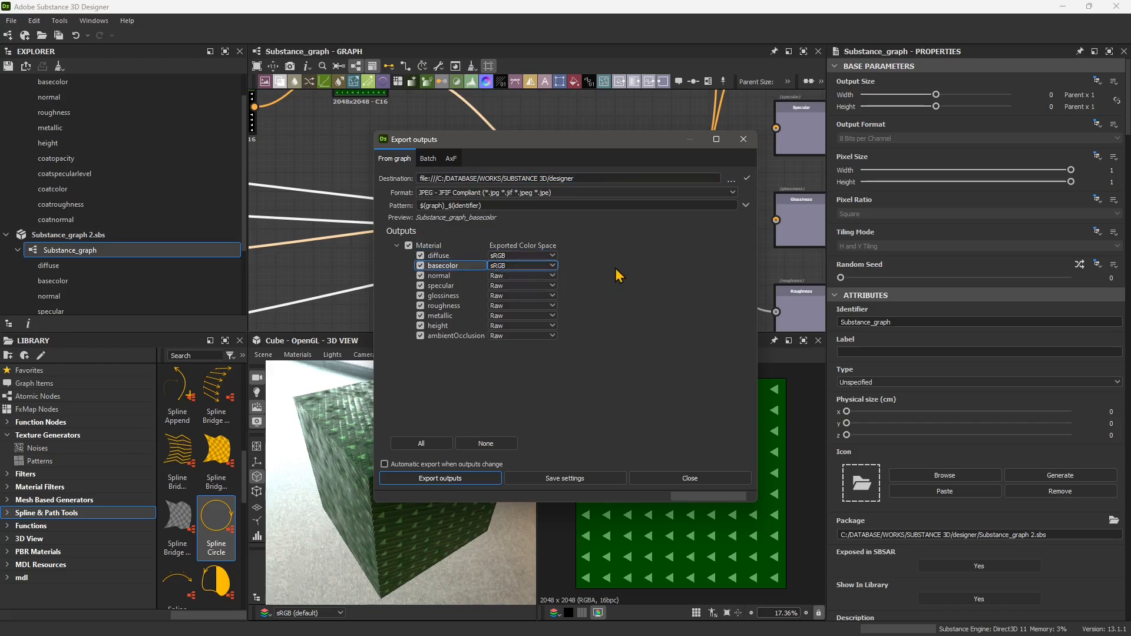
left_click(529, 255)
left_click(465, 480)
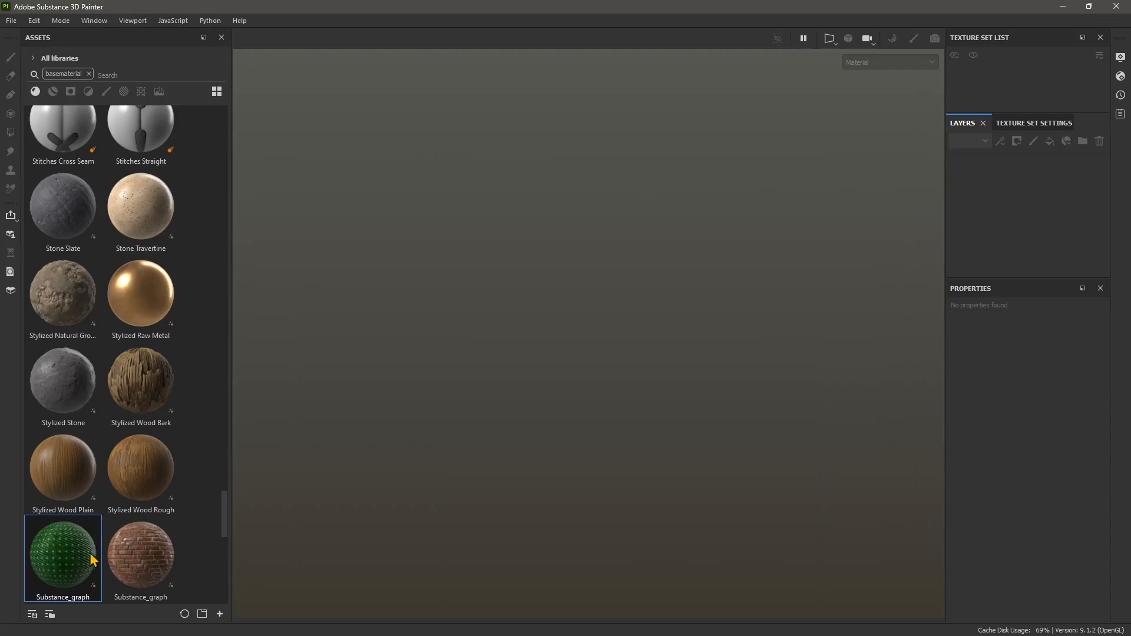
Switch to Substance 3D Painter and open the PreviewSphere sample project.
mouse_move(92, 559)
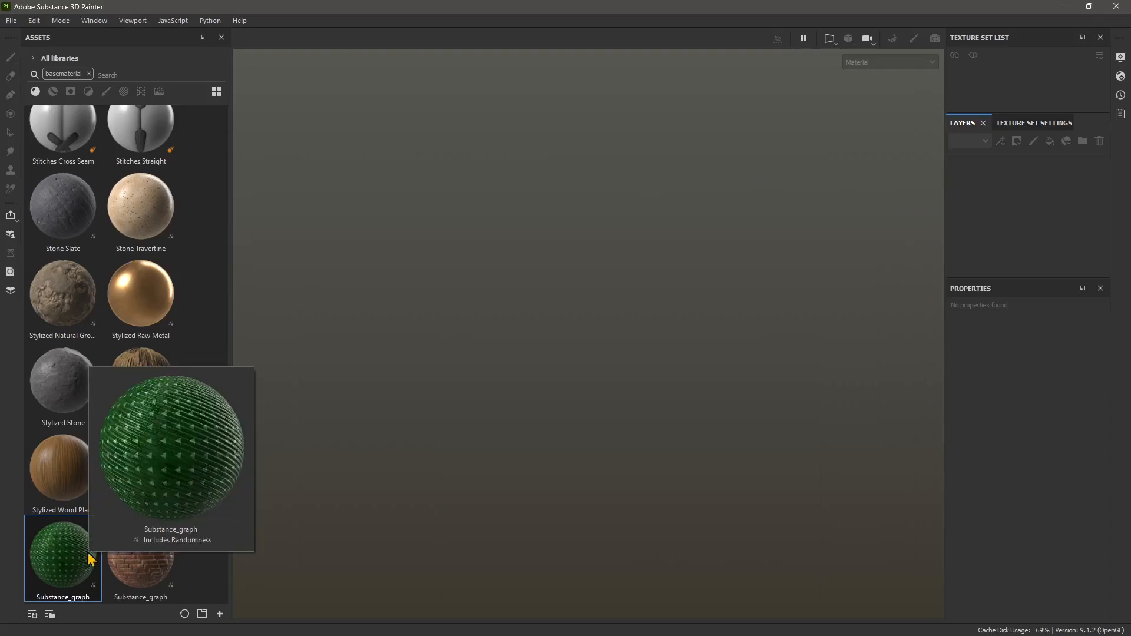
left_click(11, 20)
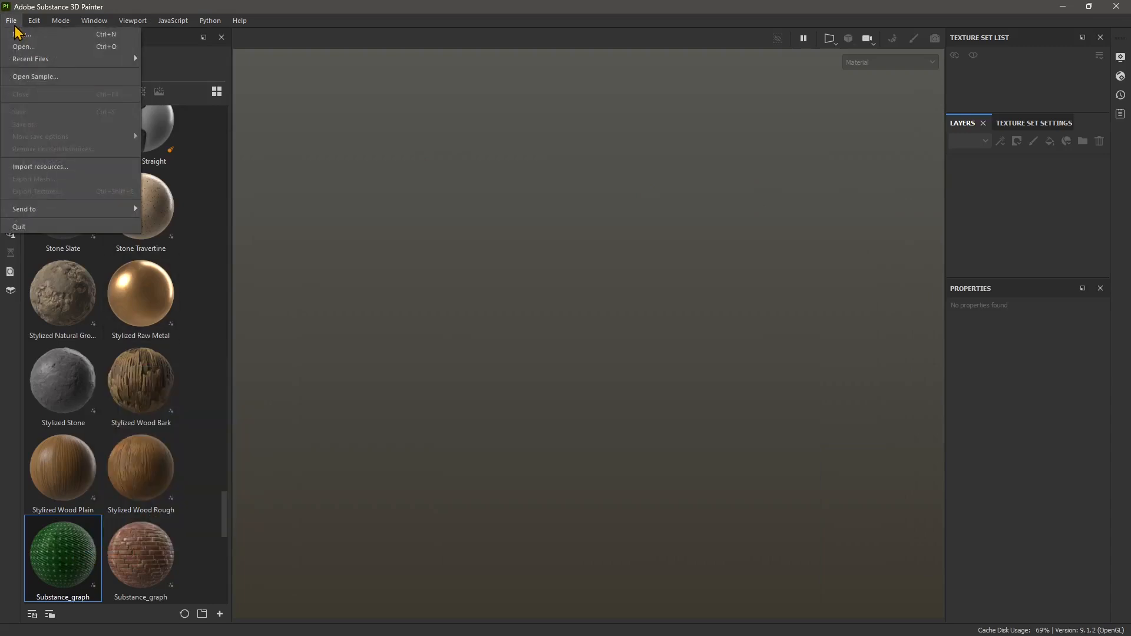
left_click(40, 82)
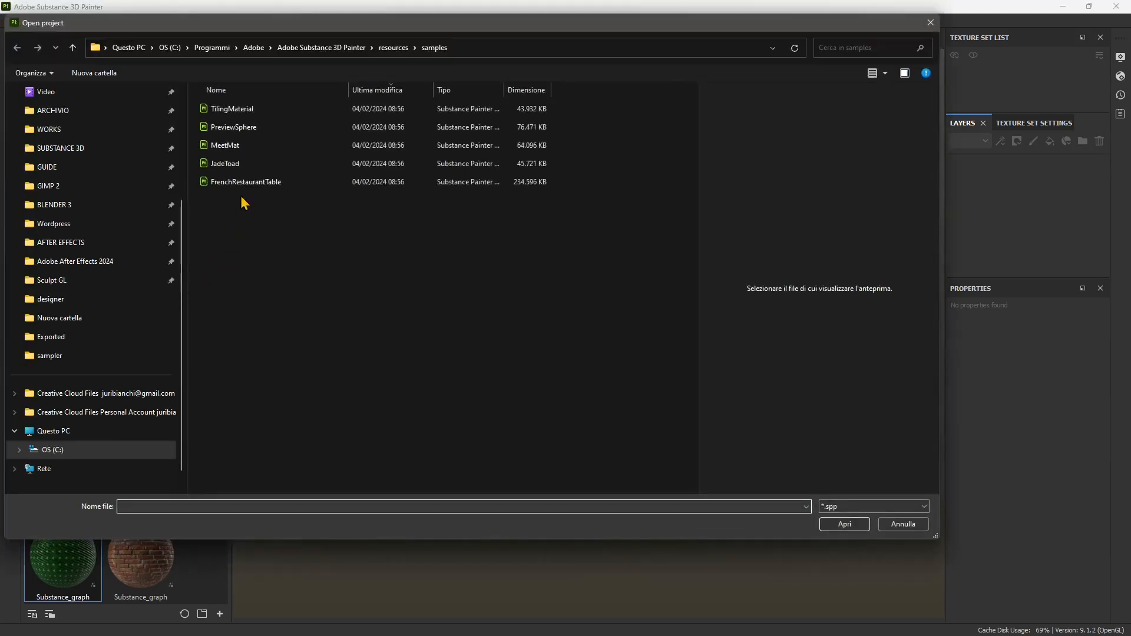
left_click(249, 126)
left_click(833, 523)
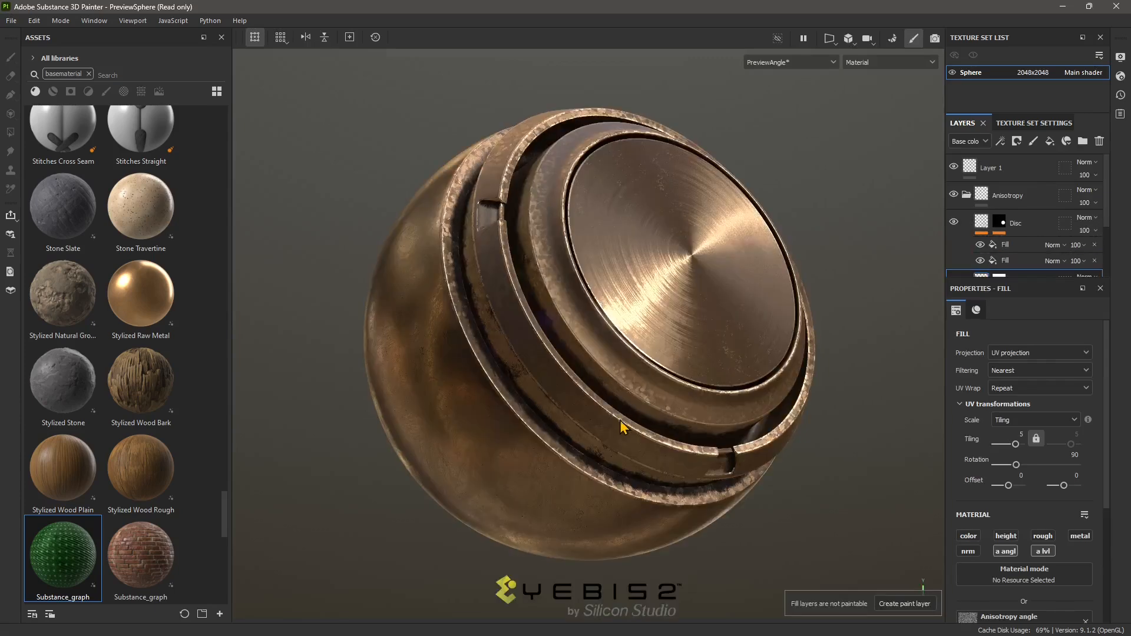
Apply the green Substance_graph material from the assets to the preview sphere as a new fill layer.
left_click_drag(661, 405, 487, 407, "alt")
middle_click_drag(487, 407, 448, 429, "alt")
left_click_drag(63, 554, 596, 273)
left_click_drag(412, 462, 374, 487, "alt")
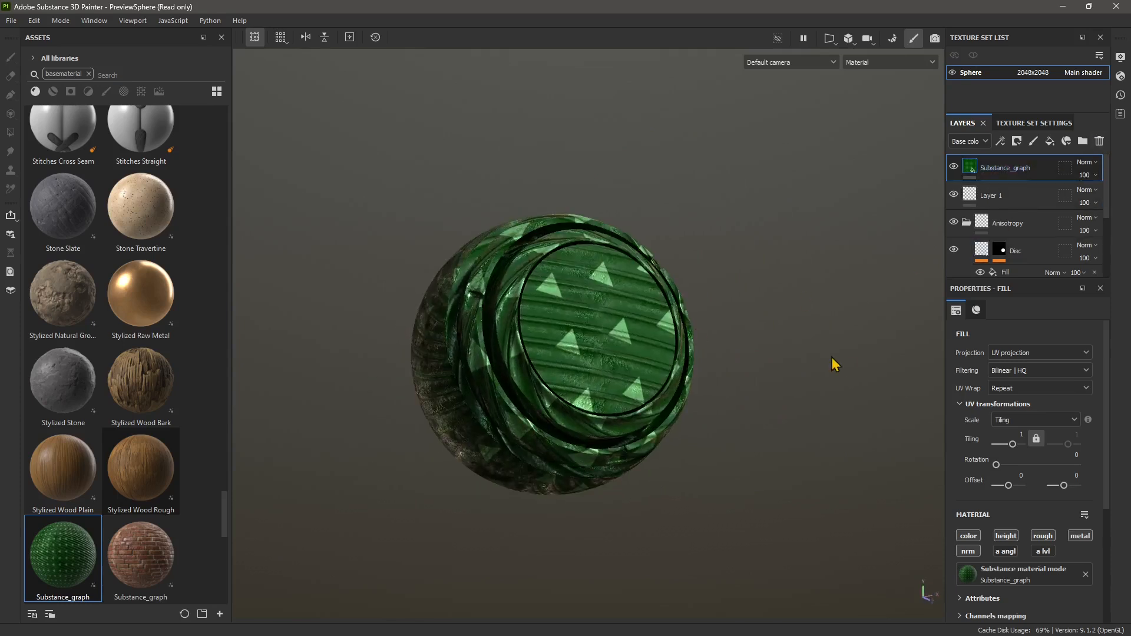
middle_click_drag(635, 395, 601, 391, "alt")
left_click_drag(600, 391, 608, 404, "alt")
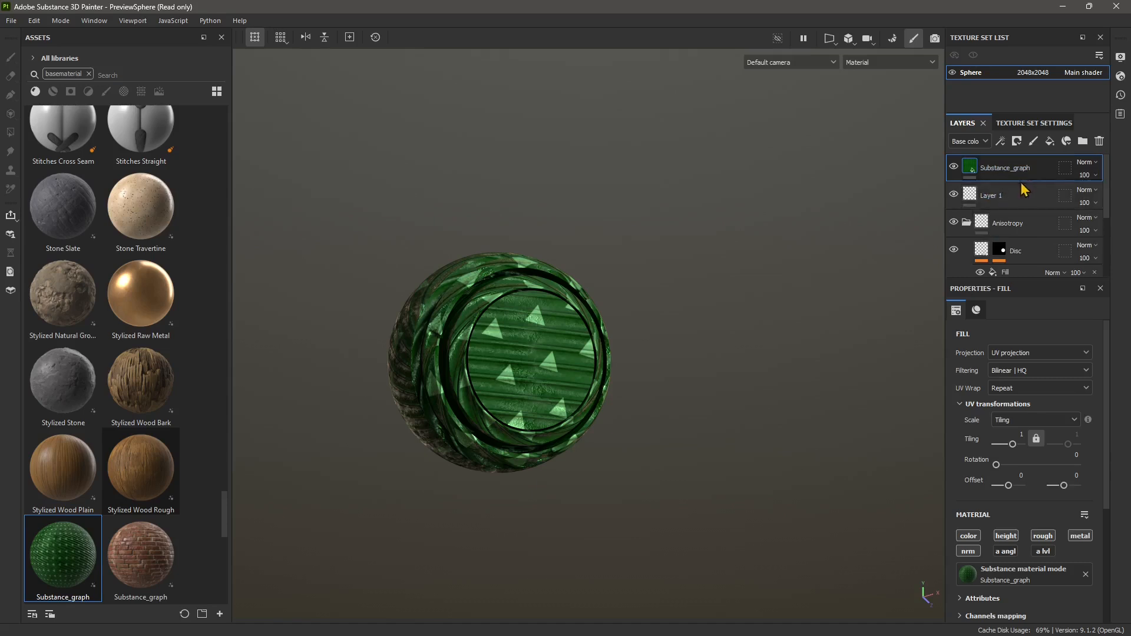
scroll(469, 368, "up", 2)
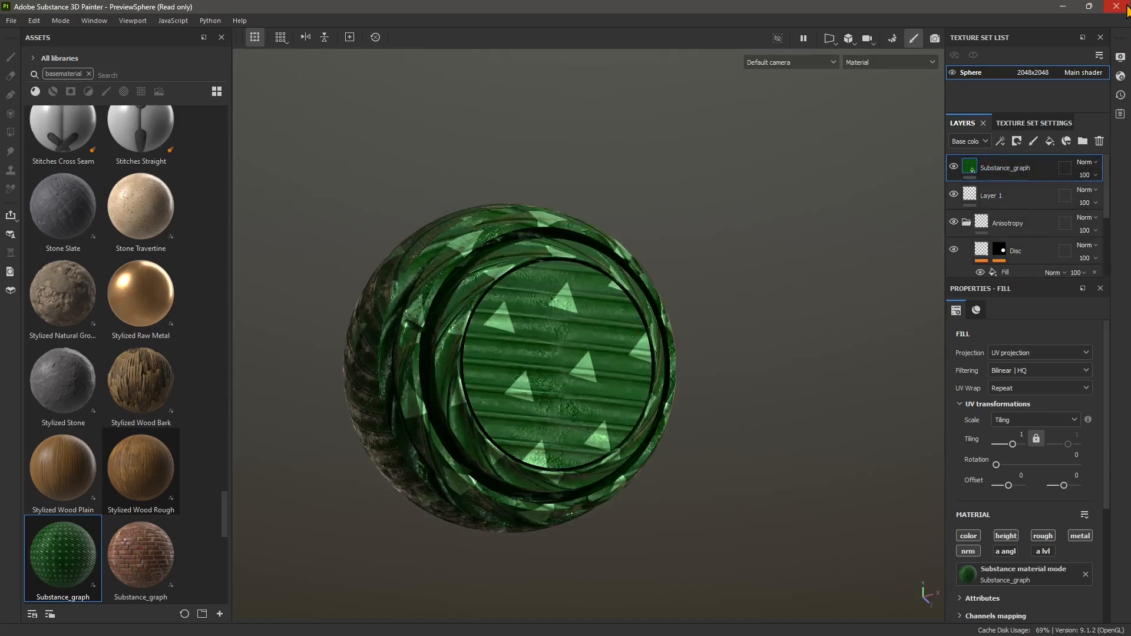
Close Substance 3D Painter discarding the PreviewSphere changes, and close the output export window in Substance 3D Designer.
left_click(1116, 6)
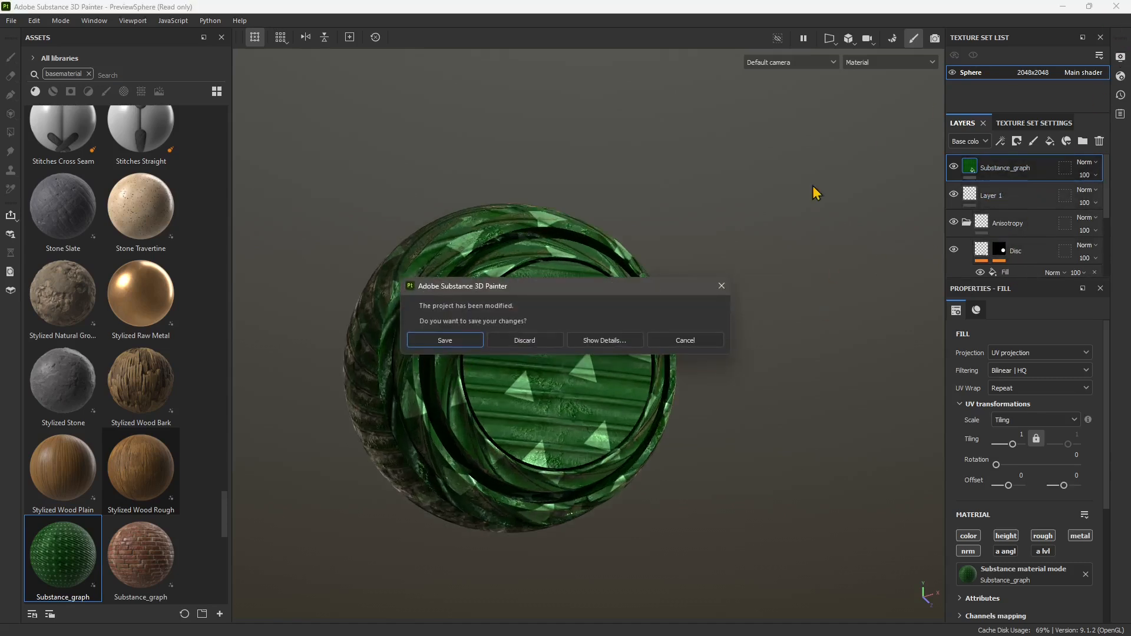
left_click(524, 341)
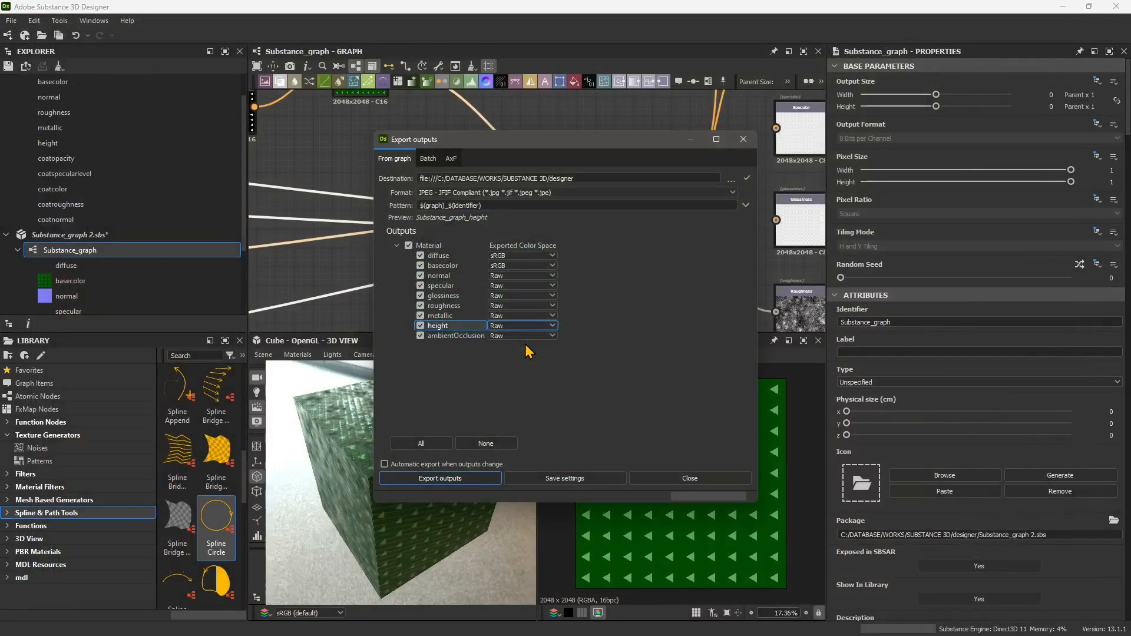
left_click(689, 477)
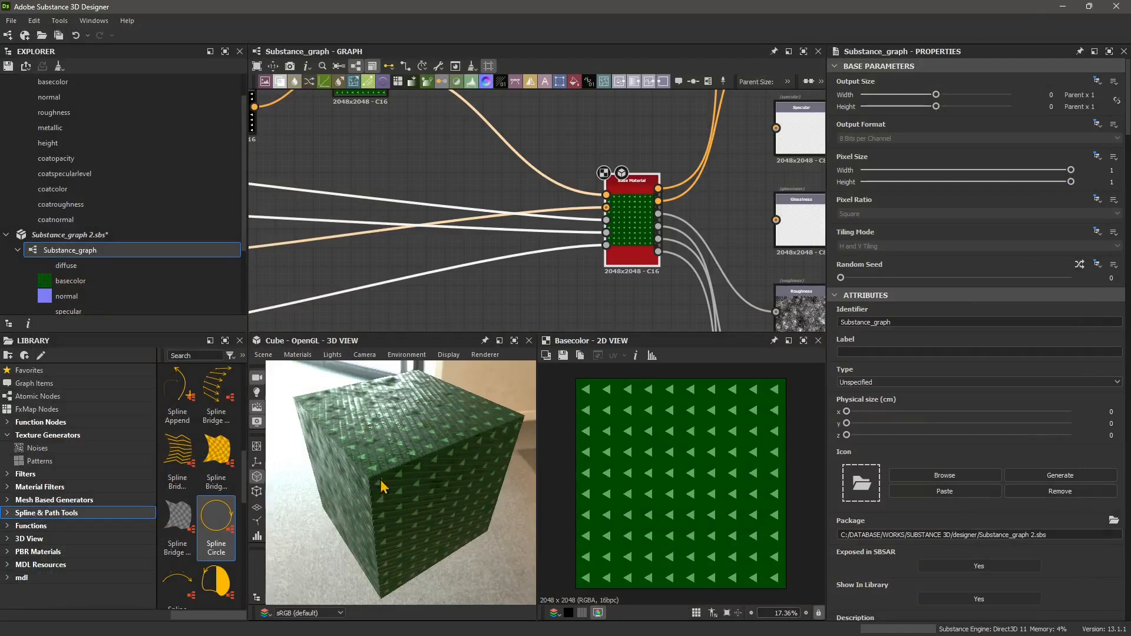
Switch to File Explorer and open the designer folder inside SUBSTANCE 3D.
key("alt+Tab")
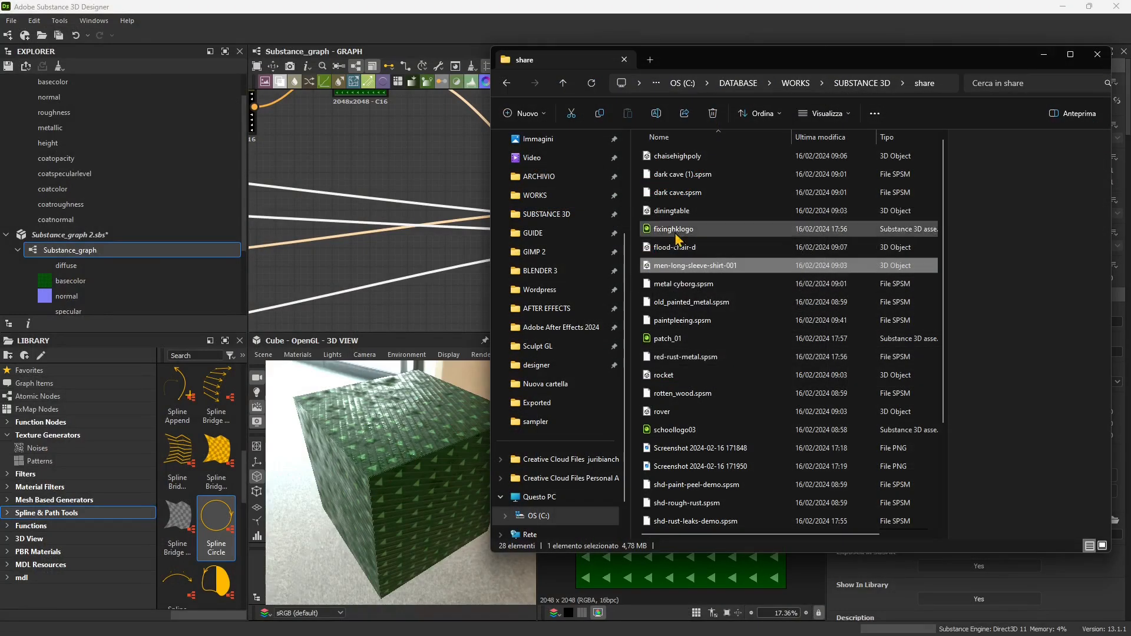
left_click(569, 216)
scroll(693, 235, "up", 3)
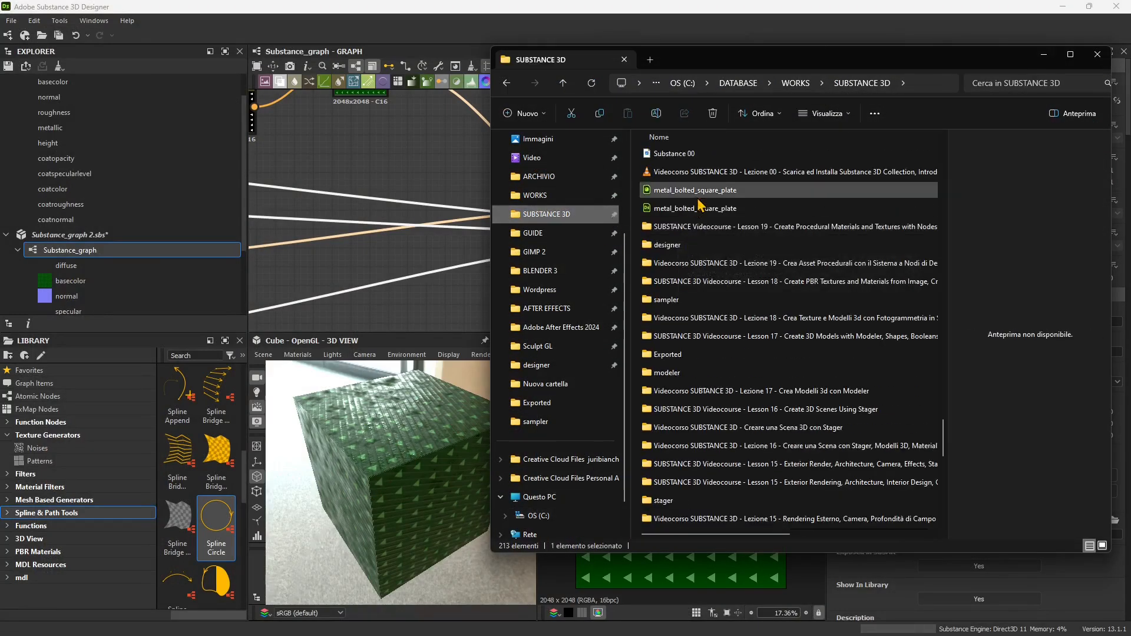
double_click(686, 246)
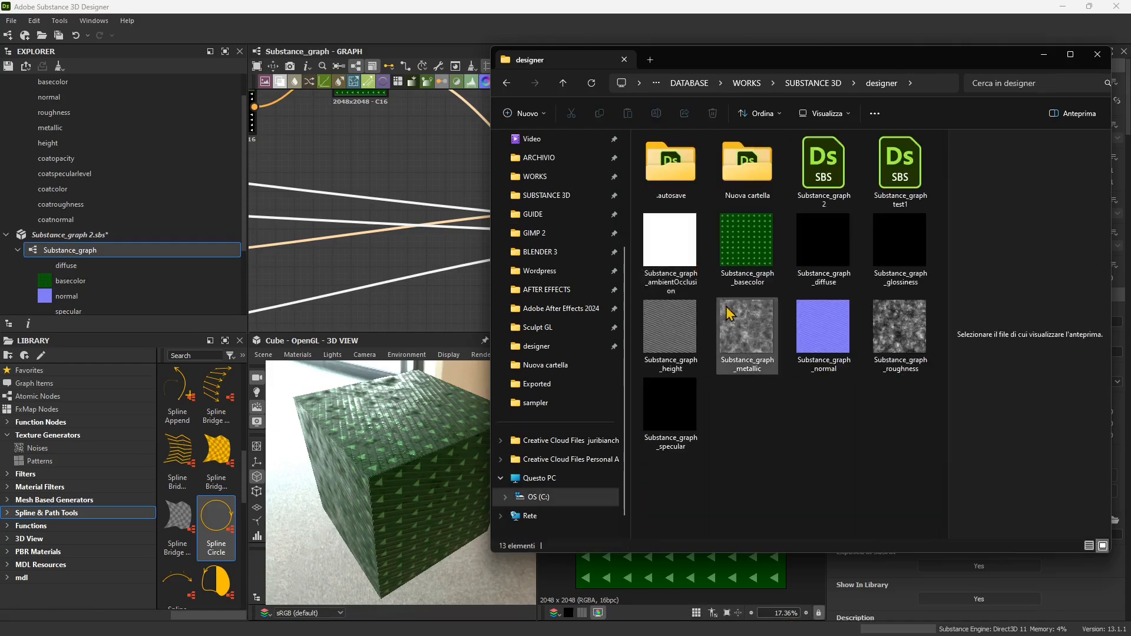
Preview the exported Substance_graph basecolor, diffuse, glossiness, height, specular, roughness, normal and metallic images with the file window widened.
left_click(747, 250)
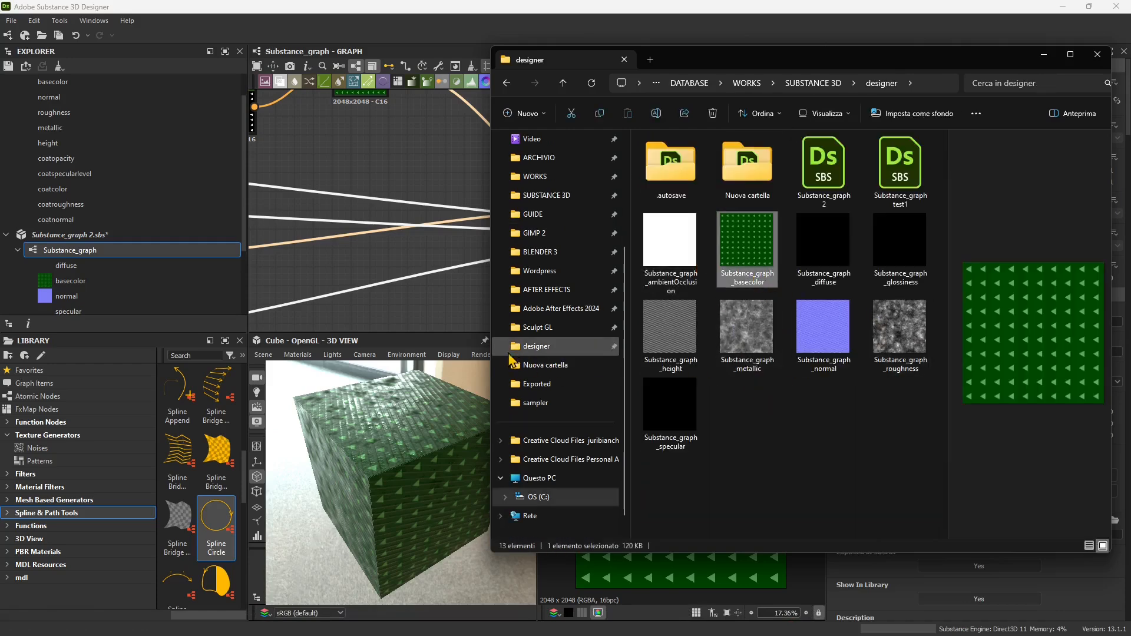
left_click_drag(491, 346, 229, 343)
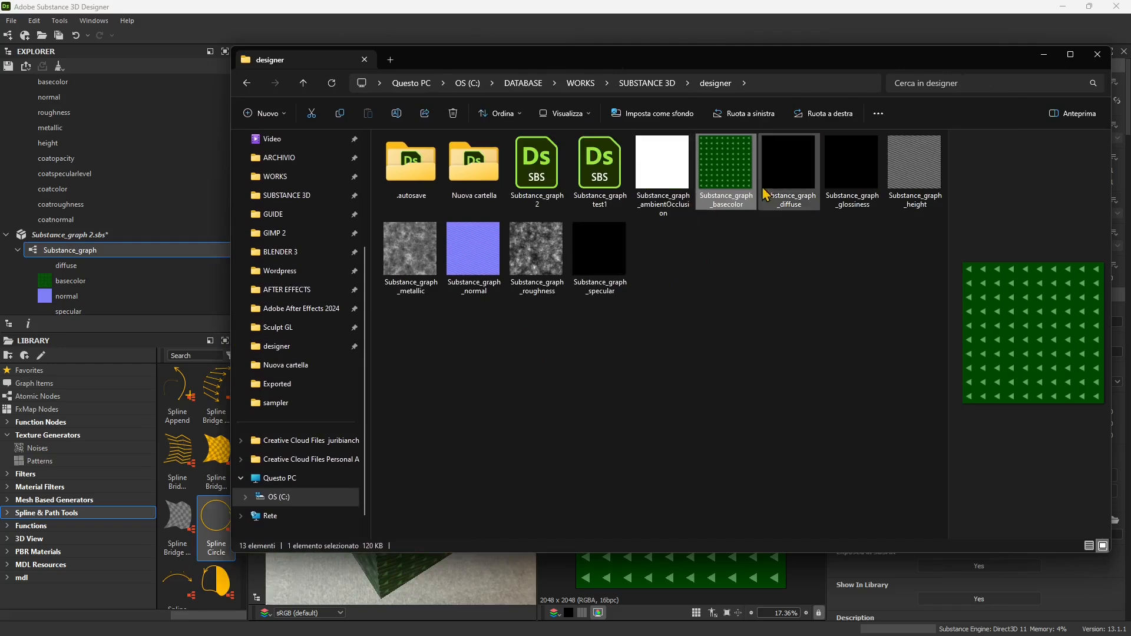
left_click(789, 192)
left_click(848, 191)
left_click(910, 203)
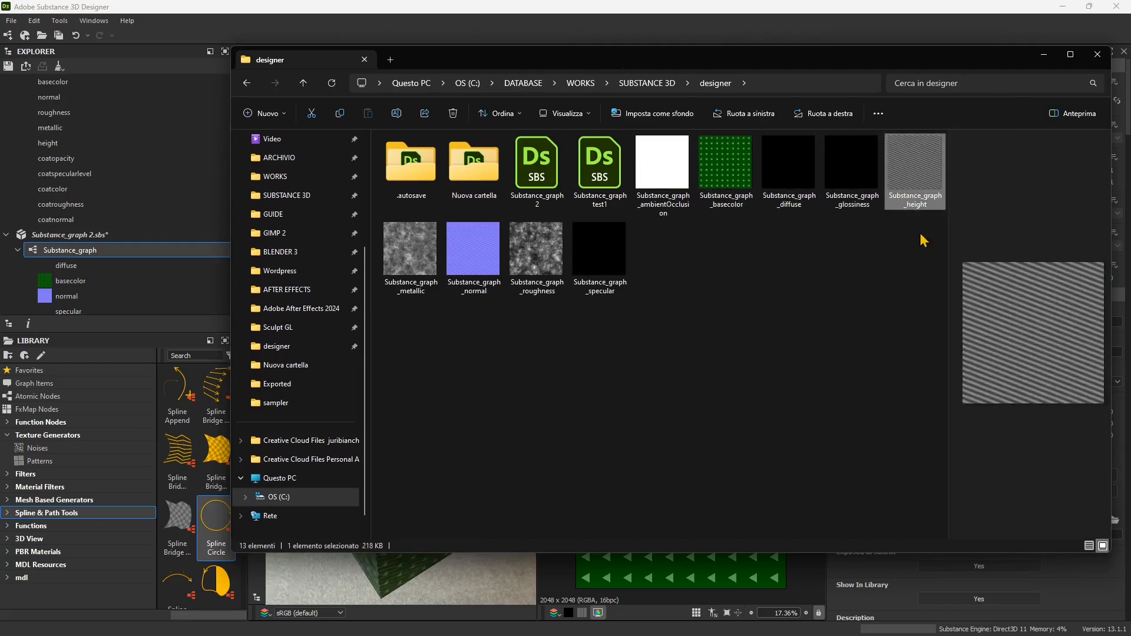
left_click(599, 253)
left_click(536, 255)
left_click(479, 265)
left_click(420, 263)
left_click(700, 416)
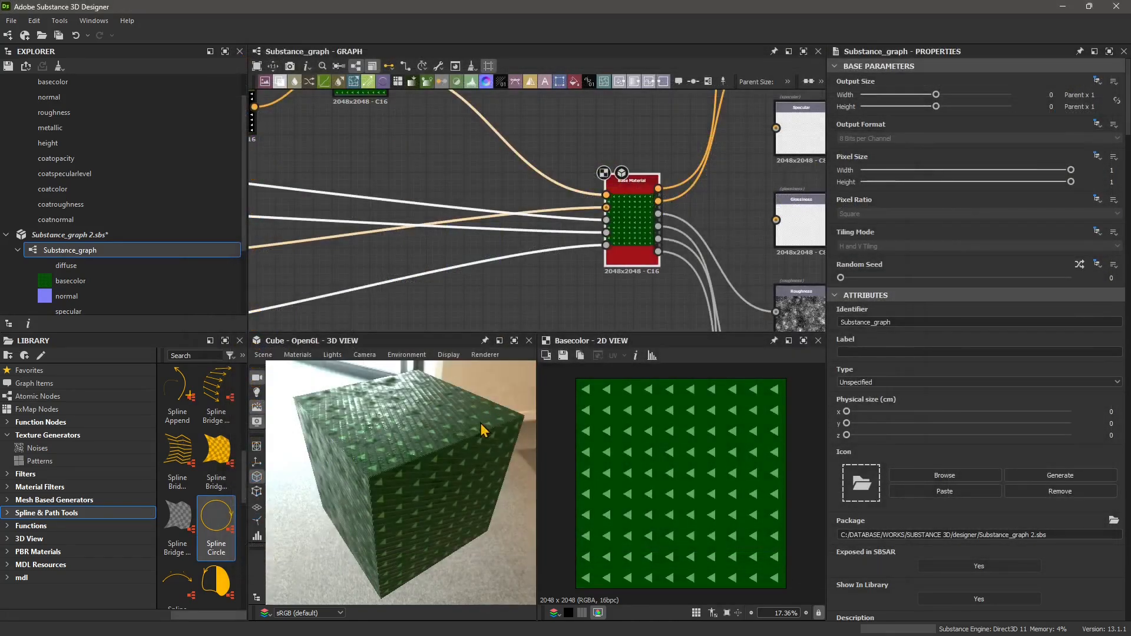
left_click_drag(481, 430, 330, 465)
scroll(476, 287, "down", 2)
scroll(476, 288, "down", 3)
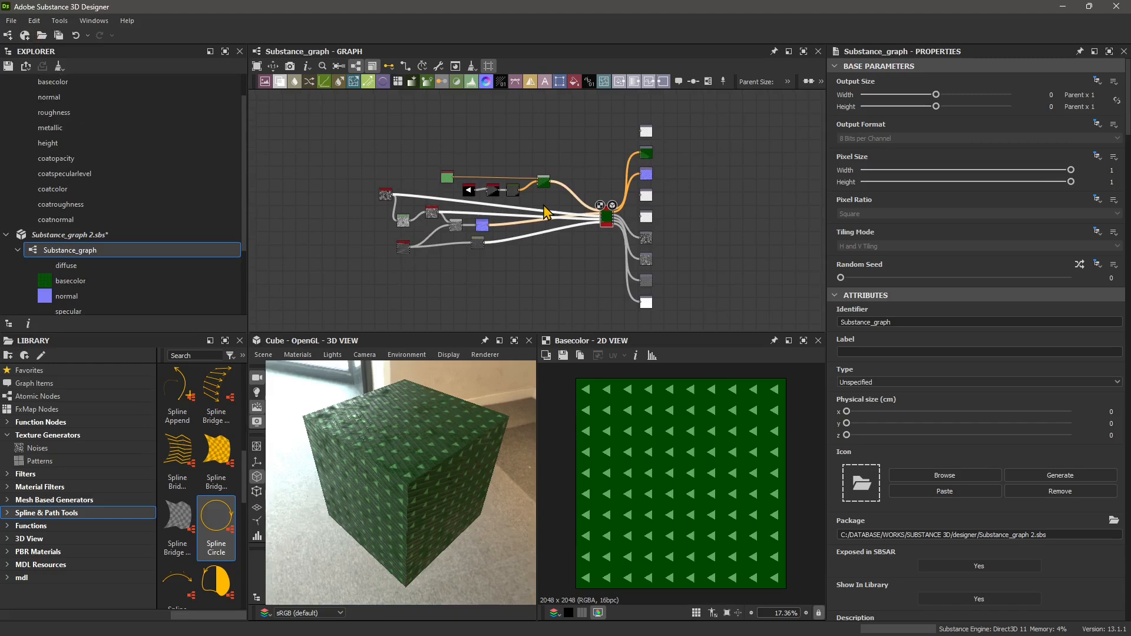
scroll(547, 212, "up", 1)
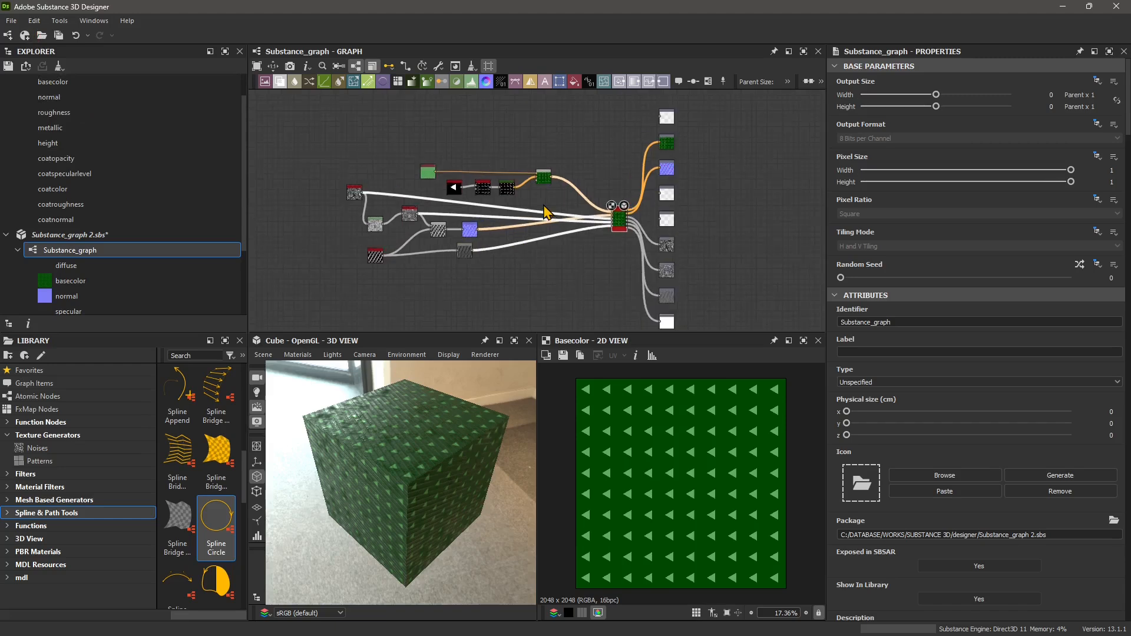